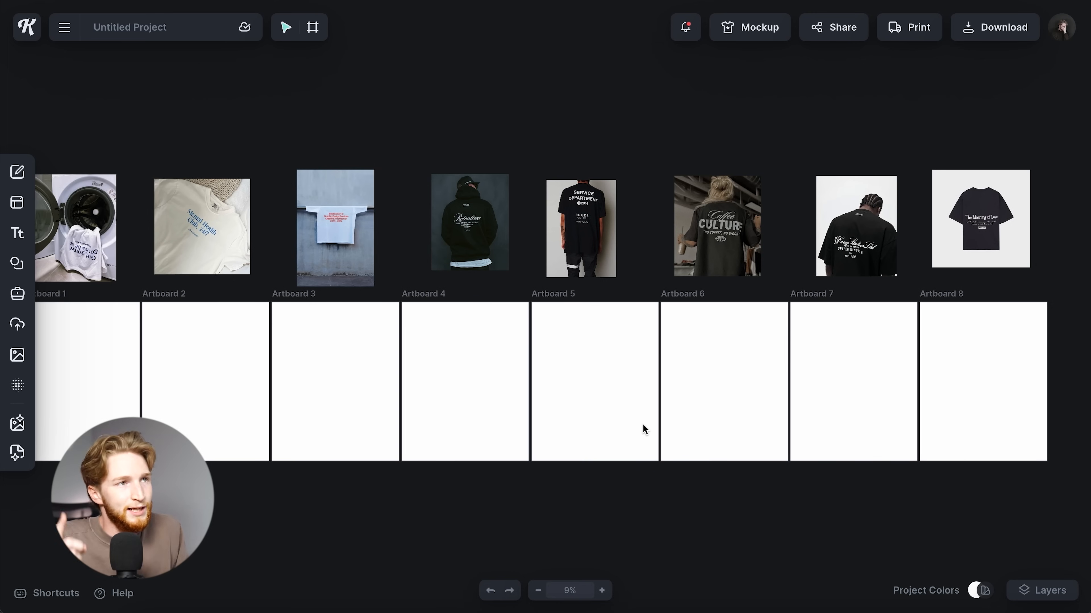
Turn the washing-machine reference photo above Artboard 1 upside down and examine the lettering on its shirt.
scroll(642, 424, "left", 4)
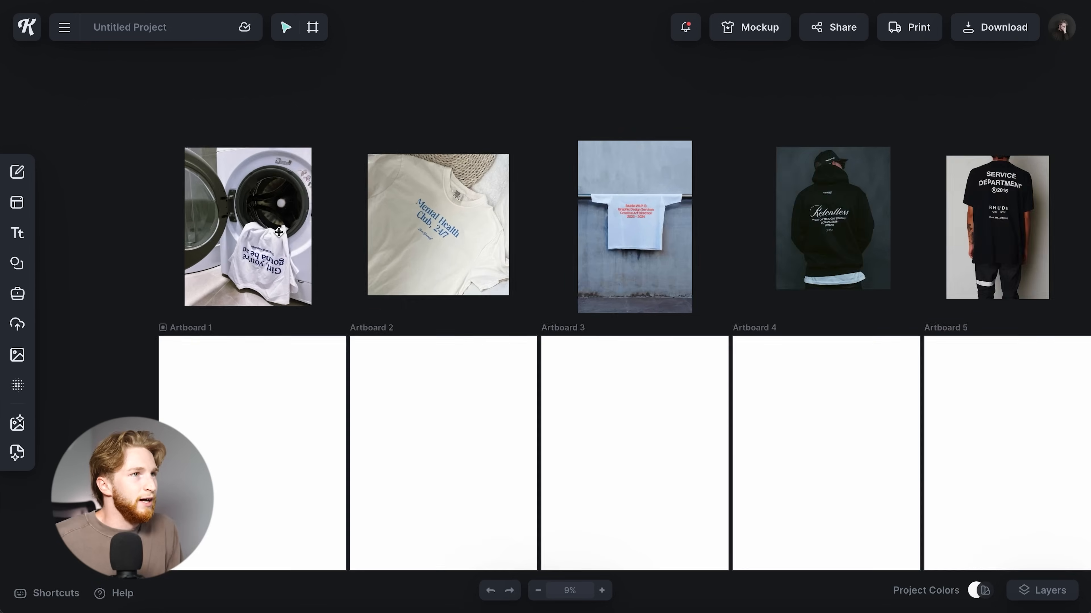
scroll(279, 233, "up", 5)
scroll(279, 233, "up", 4)
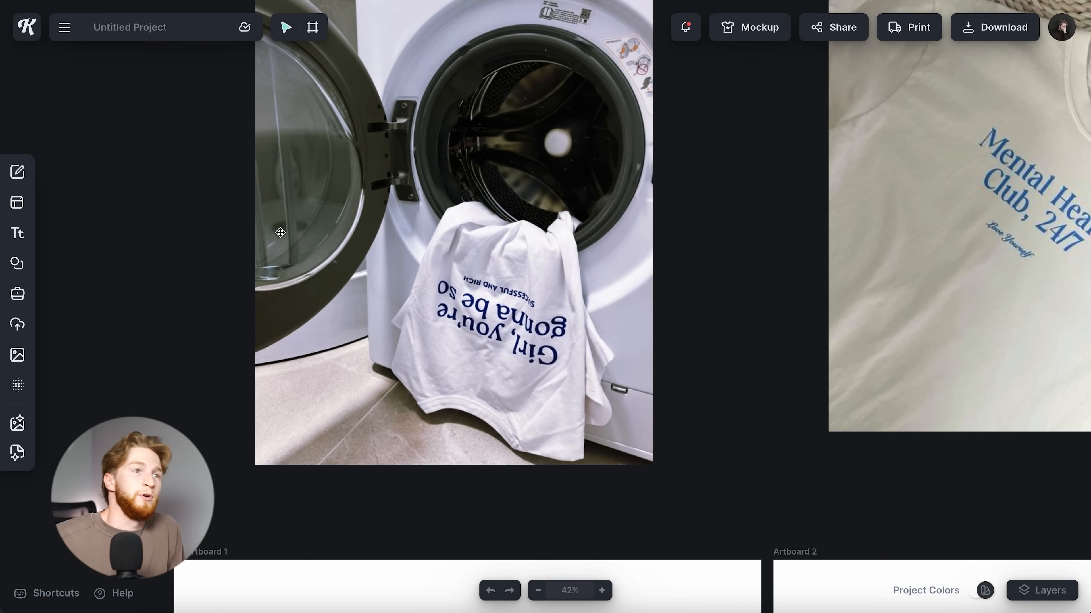
left_click(393, 350)
left_click_drag(451, 481, 474, 120)
left_click(658, 227)
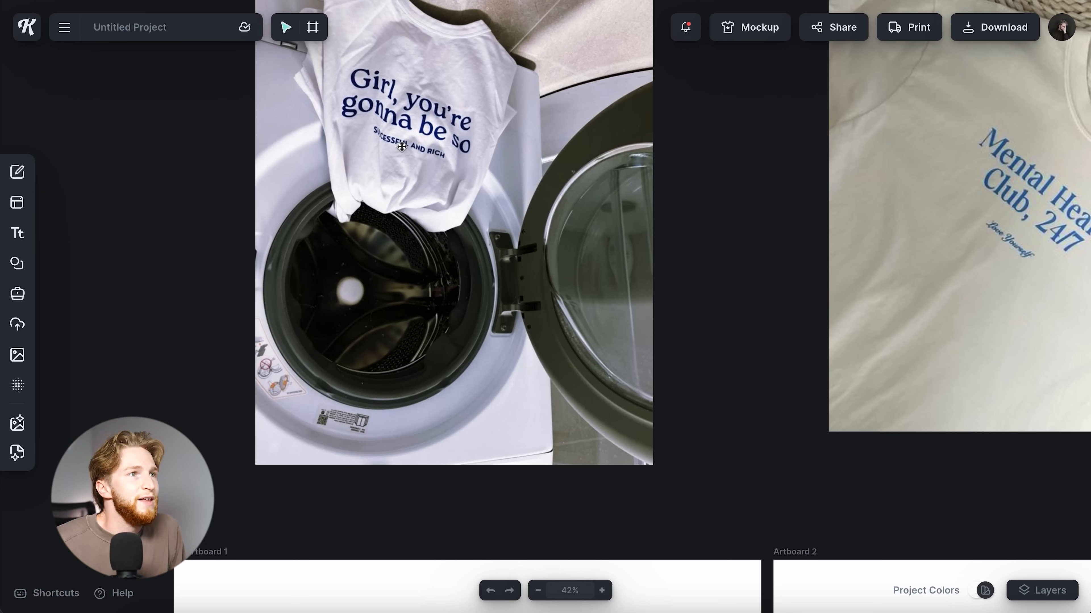
scroll(411, 142, "up", 10)
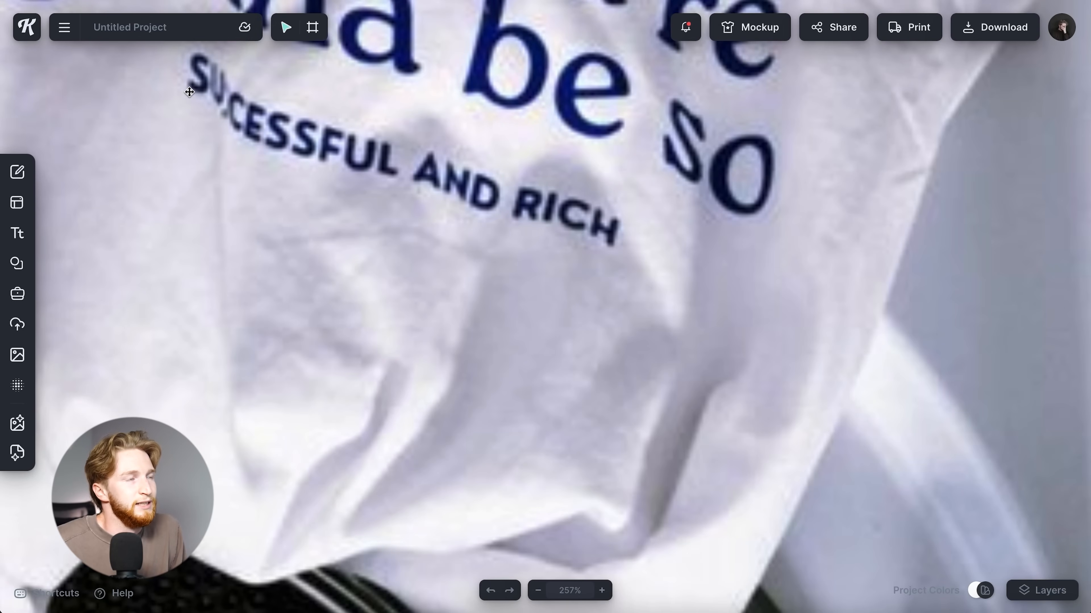
scroll(575, 200, "down", 11)
Rotate the washing-machine reference photo back to its original orientation.
left_click(540, 73)
left_click_drag(565, 44, 561, 355)
left_click(774, 327)
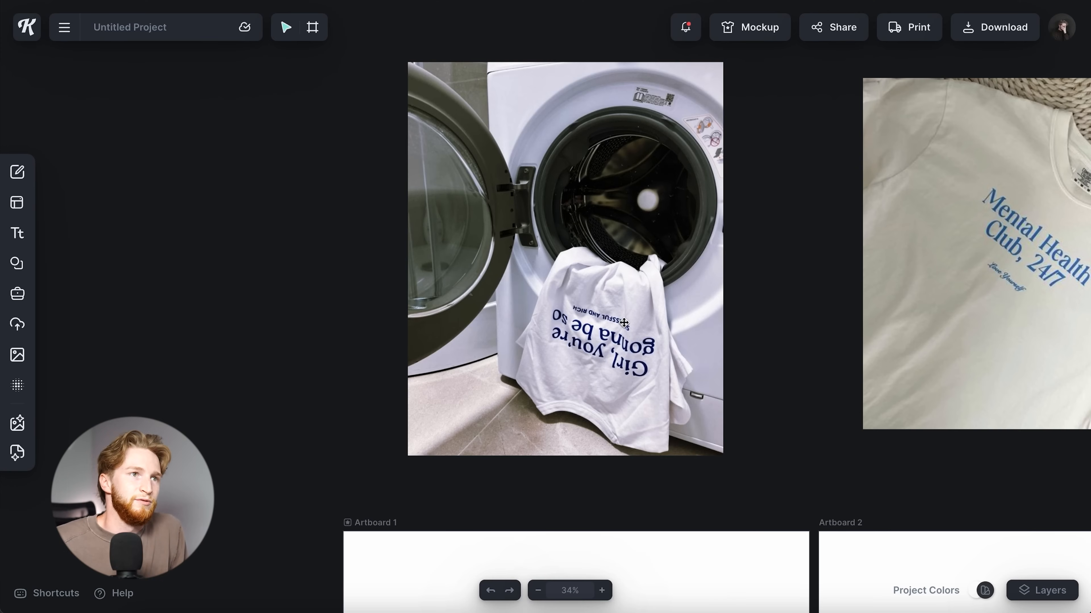
Add a headline text to Artboard 1 below the washing-machine reference photo.
scroll(554, 373, "down", 3)
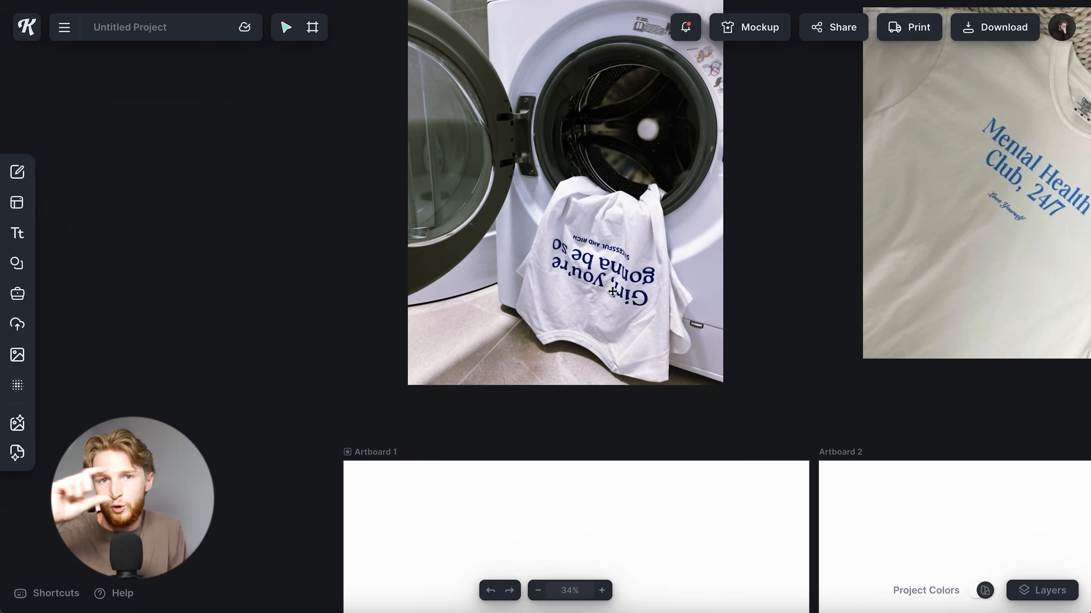
scroll(613, 292, "down", 1)
scroll(611, 290, "down", 6)
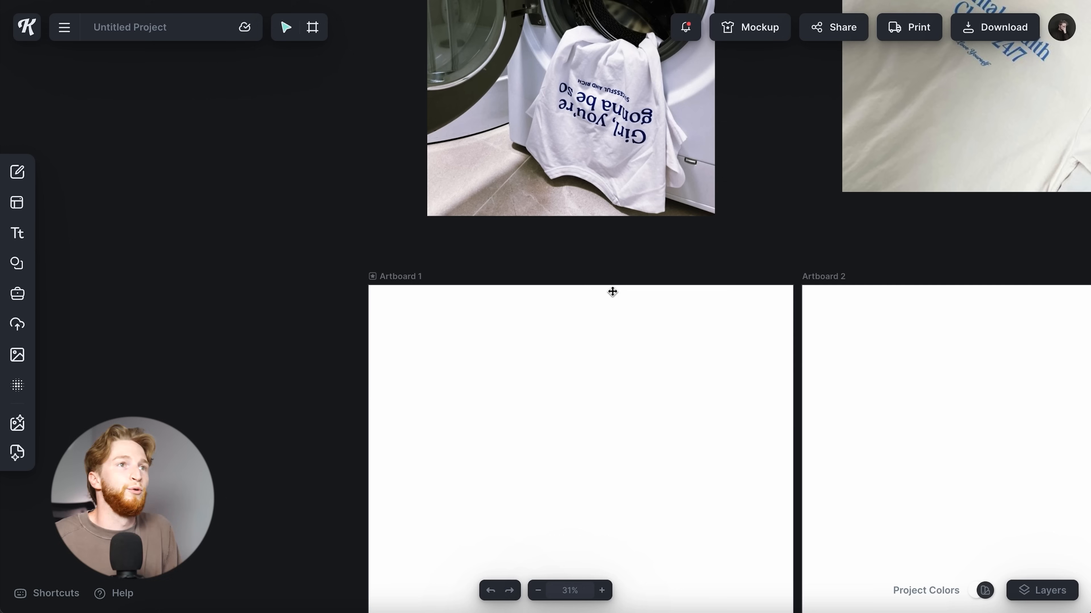
key("t")
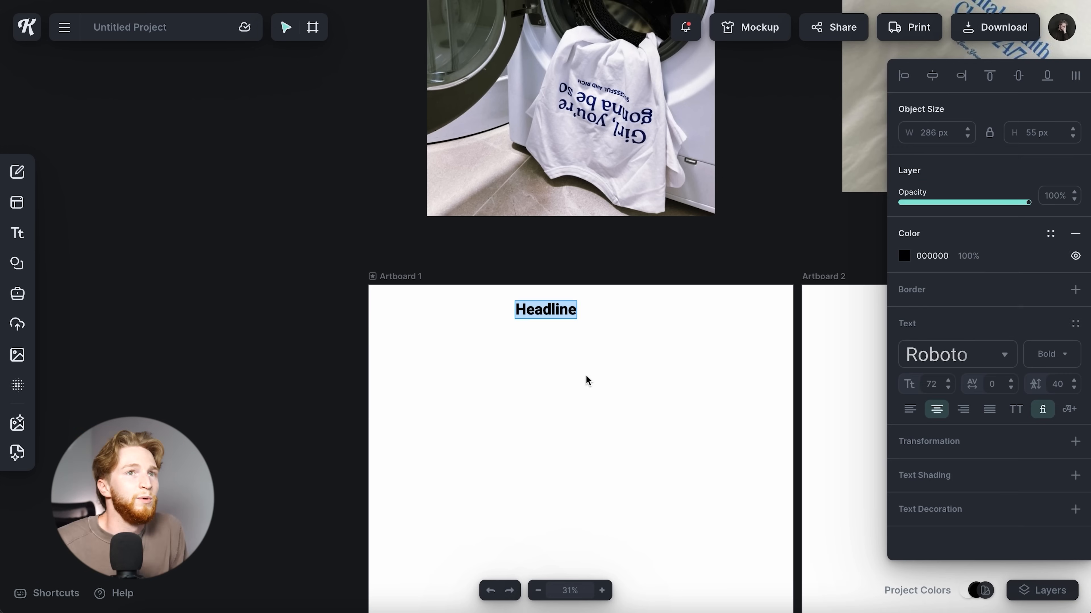
Set the headline's typeface to Averia Serif Libre from the serif fonts.
left_click(979, 357)
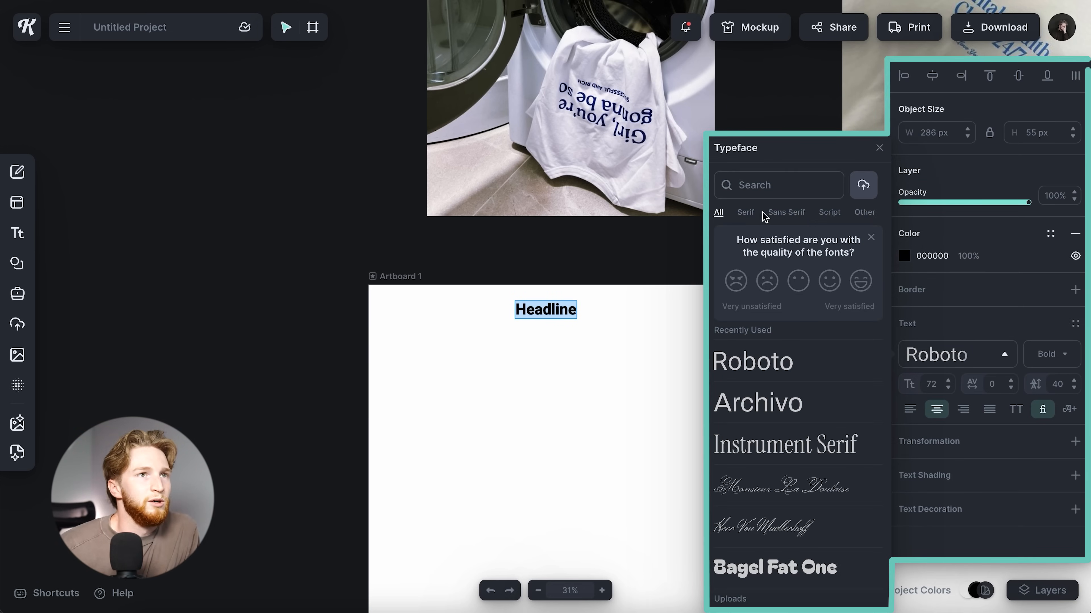
left_click(752, 215)
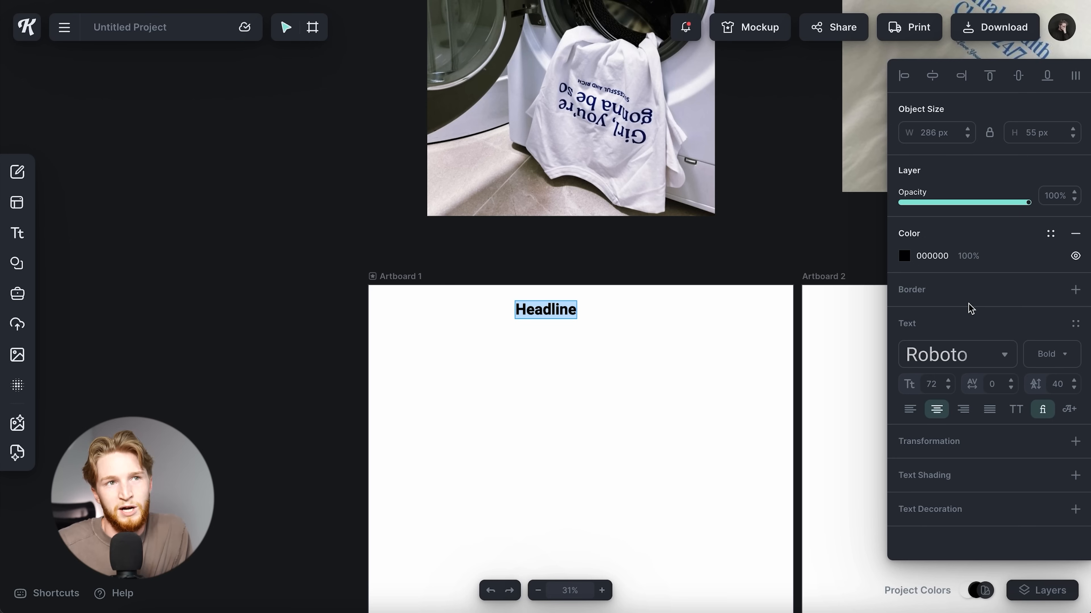
left_click(945, 356)
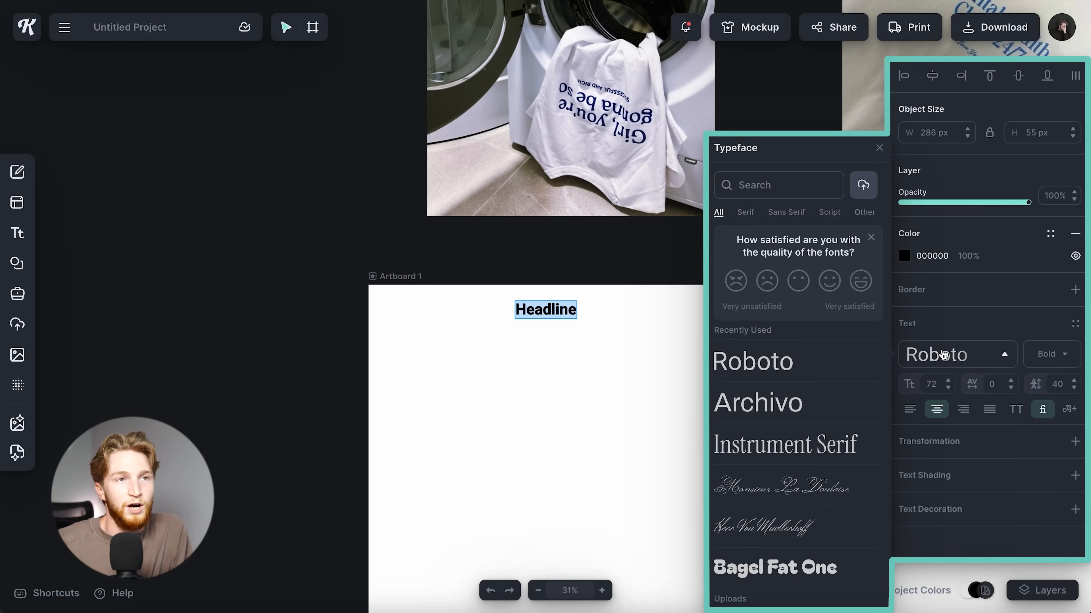
left_click(745, 212)
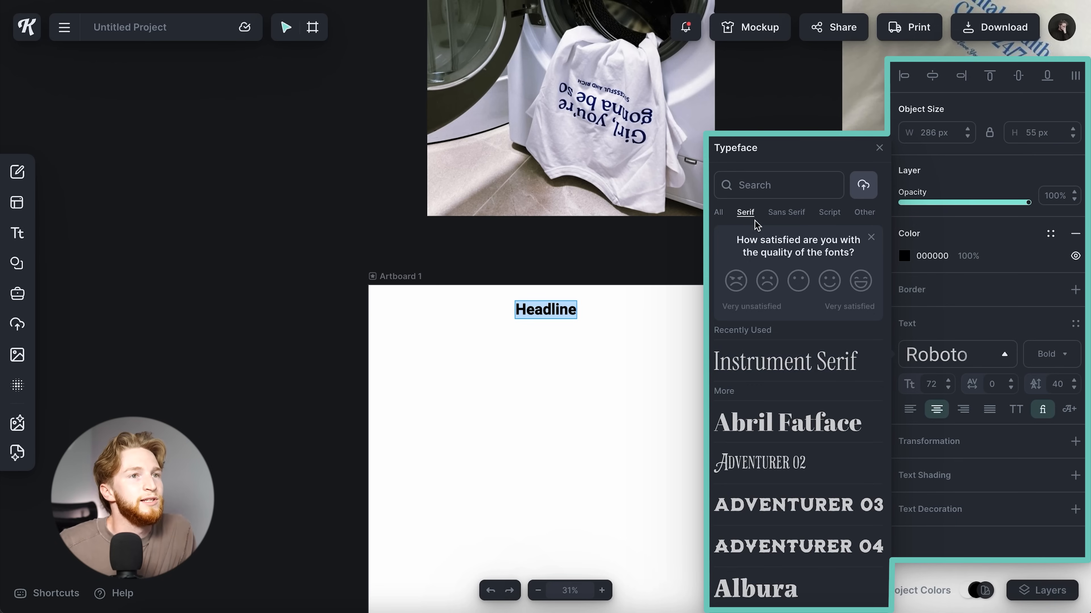
scroll(779, 425, "down", 10)
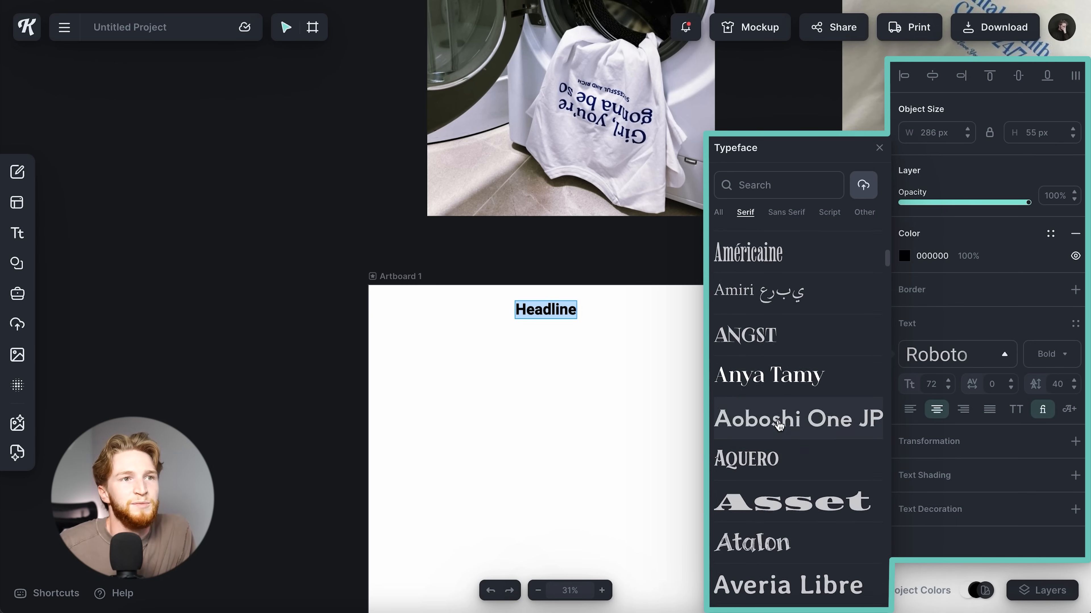
scroll(779, 425, "down", 5)
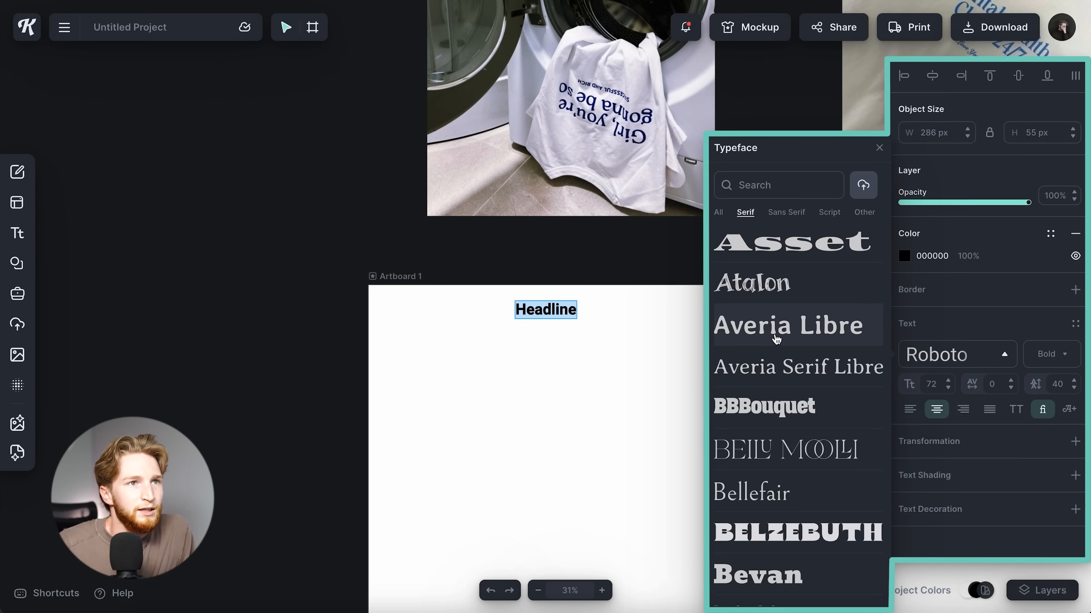
left_click(778, 368)
Enlarge the headline to a font size of about 319 and move it towards the middle of Artboard 1.
left_click_drag(524, 322, 613, 446)
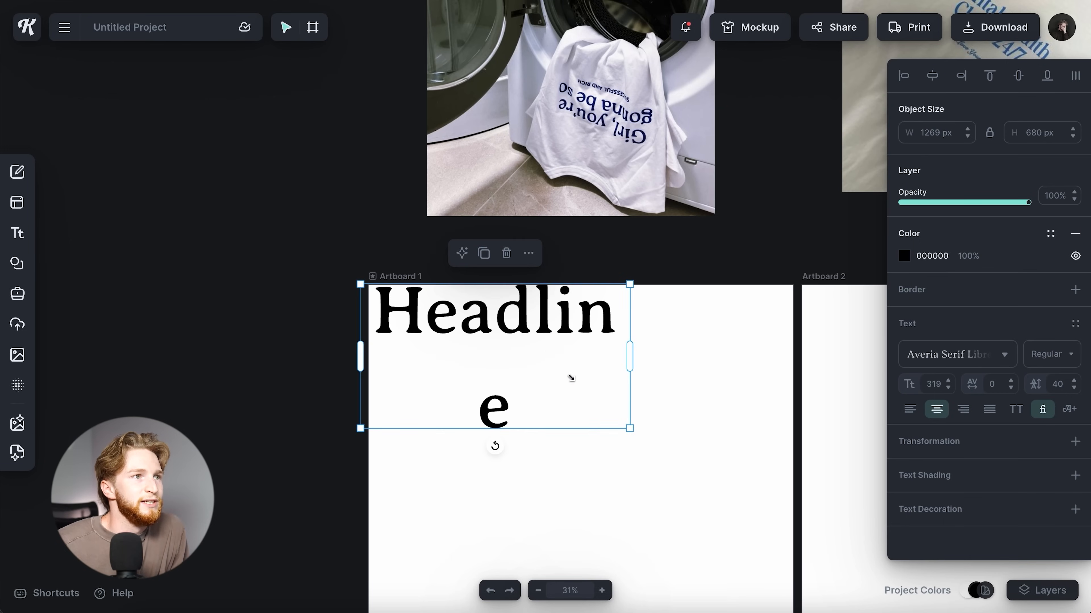
left_click_drag(546, 329, 634, 393)
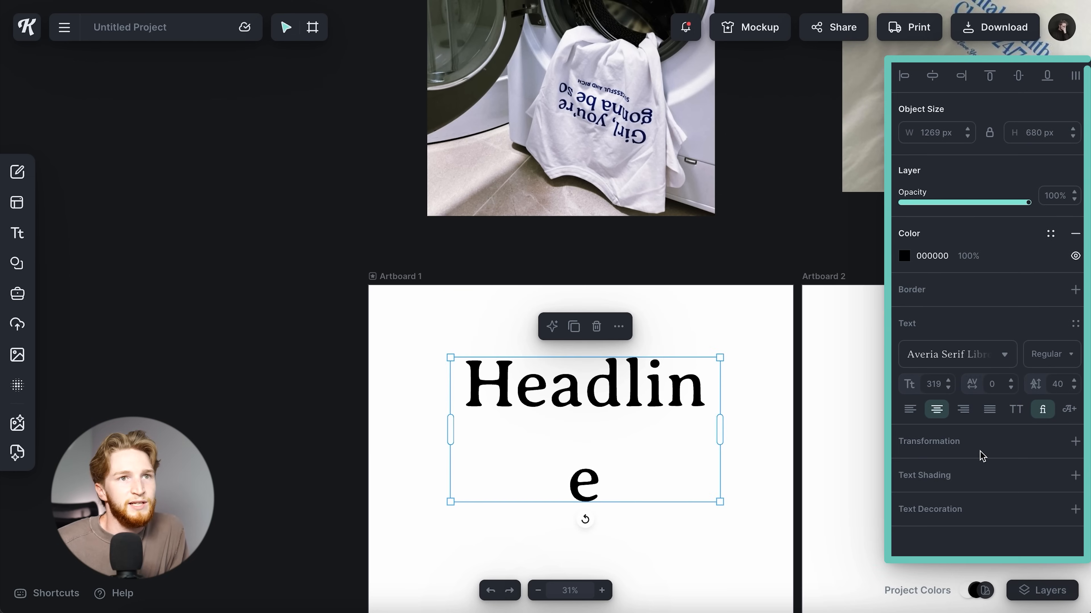
Tighten the headline's letter spacing to -30.
left_click(1011, 388)
left_click(1011, 389)
left_click(1011, 388)
left_click(1011, 388)
left_click(1011, 388)
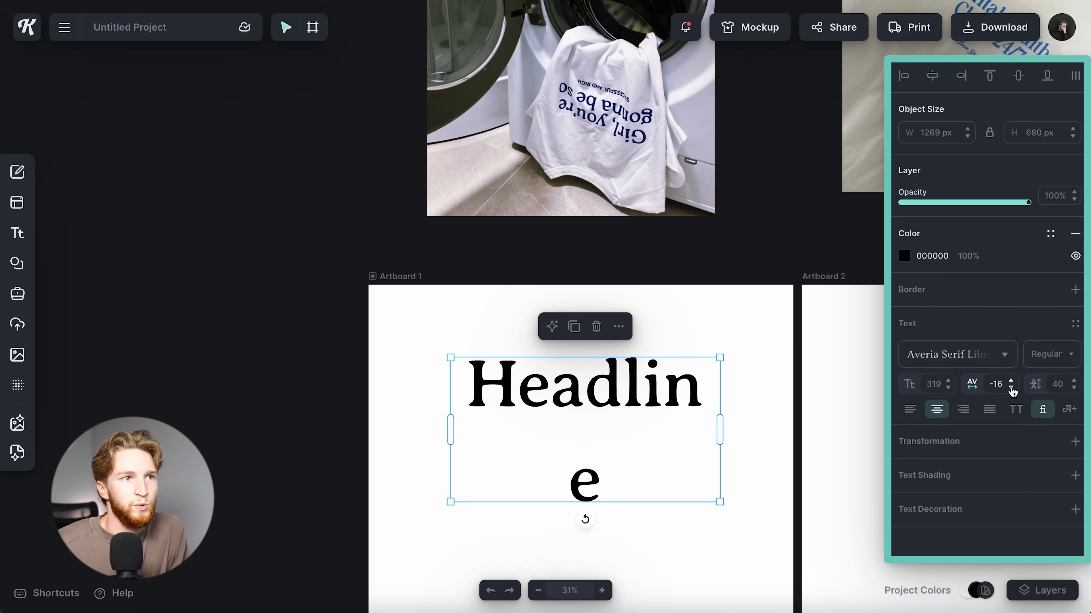
left_click(1011, 388)
left_click(1011, 388)
left_click(1011, 388)
left_click(1011, 388)
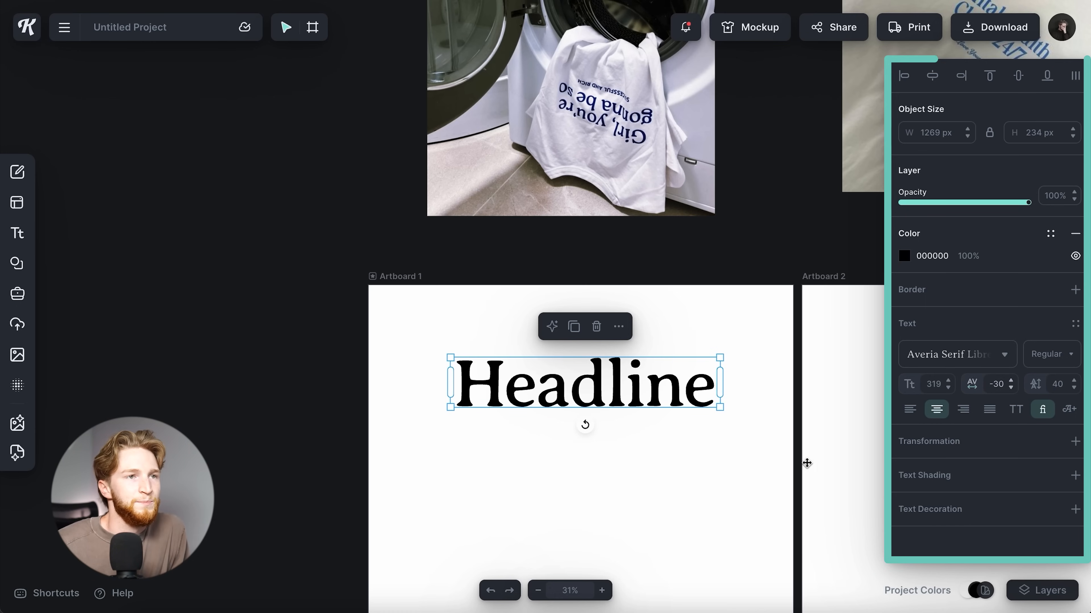
left_click(729, 447)
Replace the headline's placeholder text with "Saving The Planet".
scroll(644, 412, "down", 1)
left_click(608, 384)
double_click(609, 384)
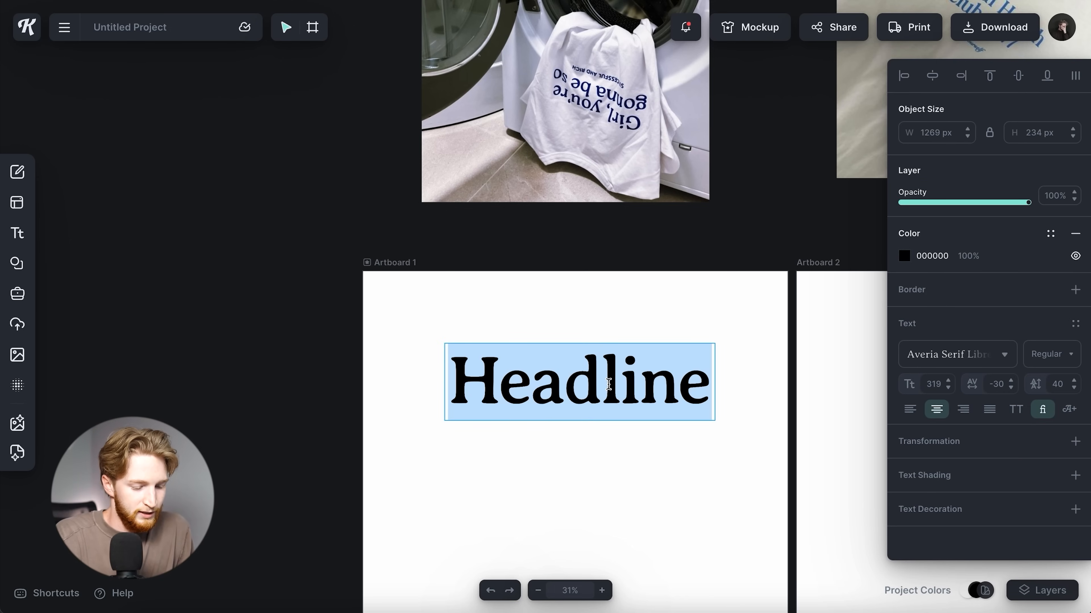
type("Saving Th")
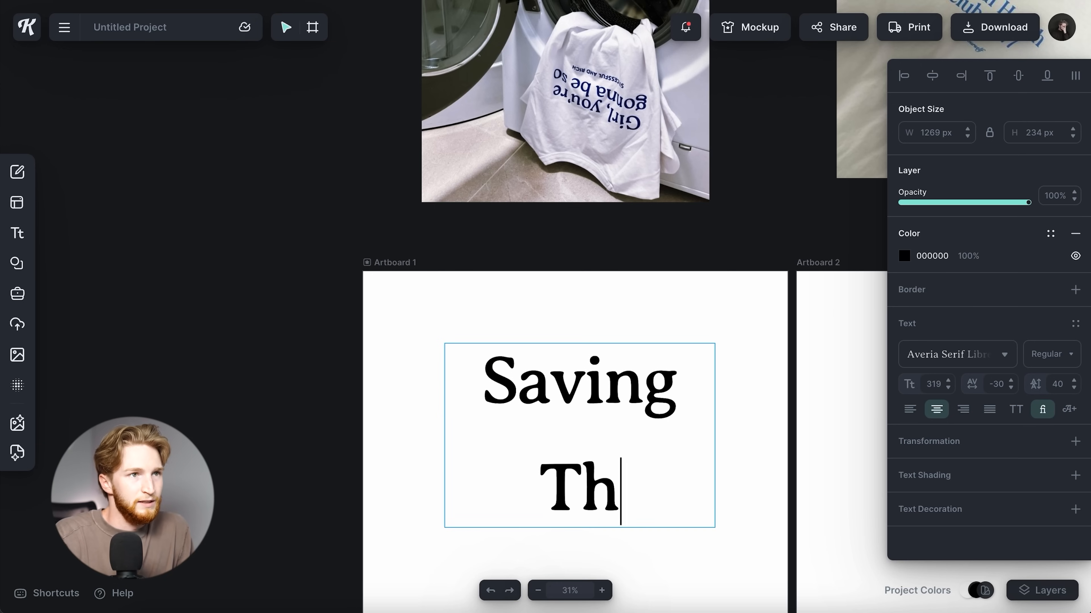
type("e Plane")
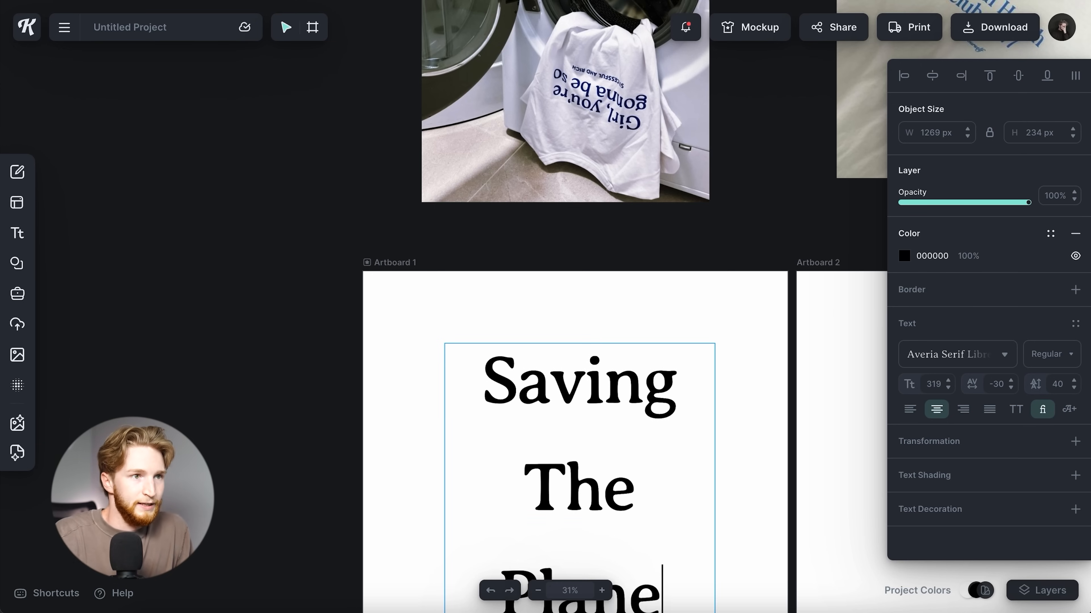
type("t")
key("Escape")
Resize the headline's text box to about 1645 px wide so "Saving The" fits on one line above "Planet".
left_click_drag(714, 458, 778, 458)
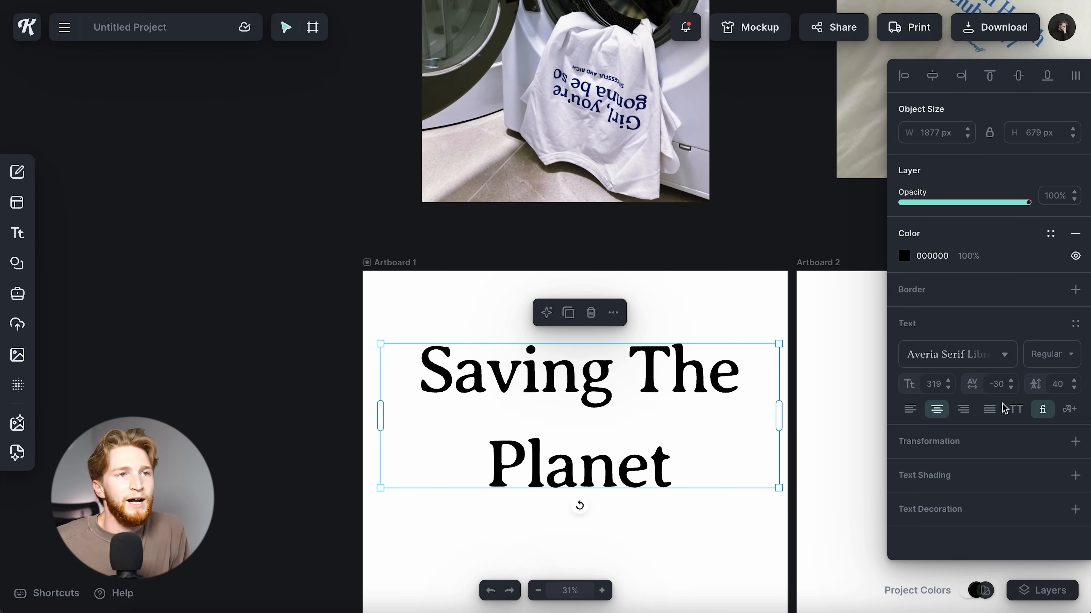
left_click_drag(778, 421, 759, 406)
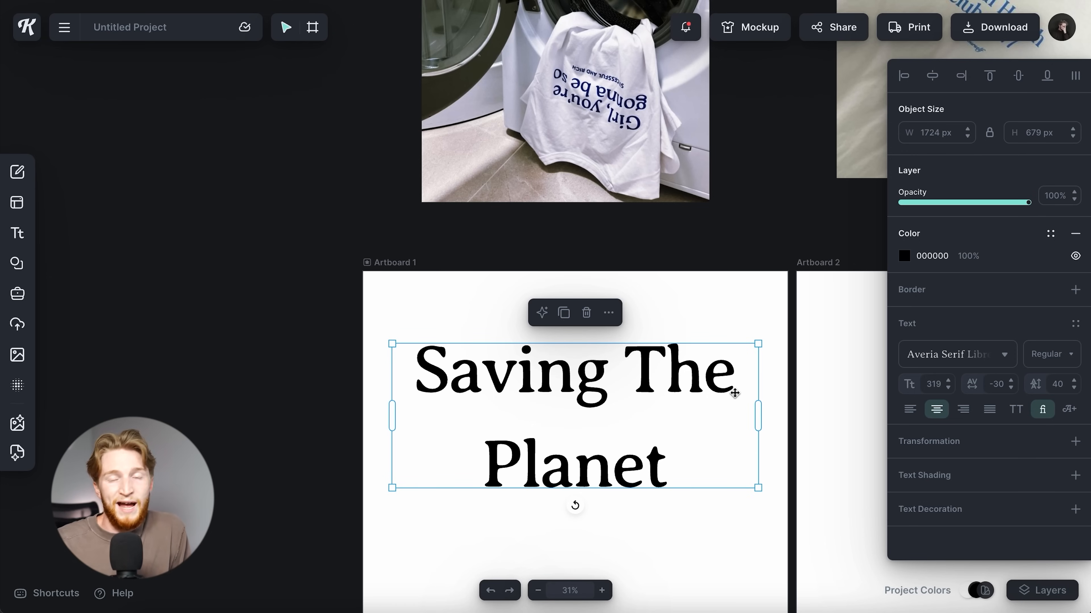
mouse_move(758, 415)
left_mouse_down()
mouse_move(596, 401)
mouse_move(744, 409)
left_mouse_up()
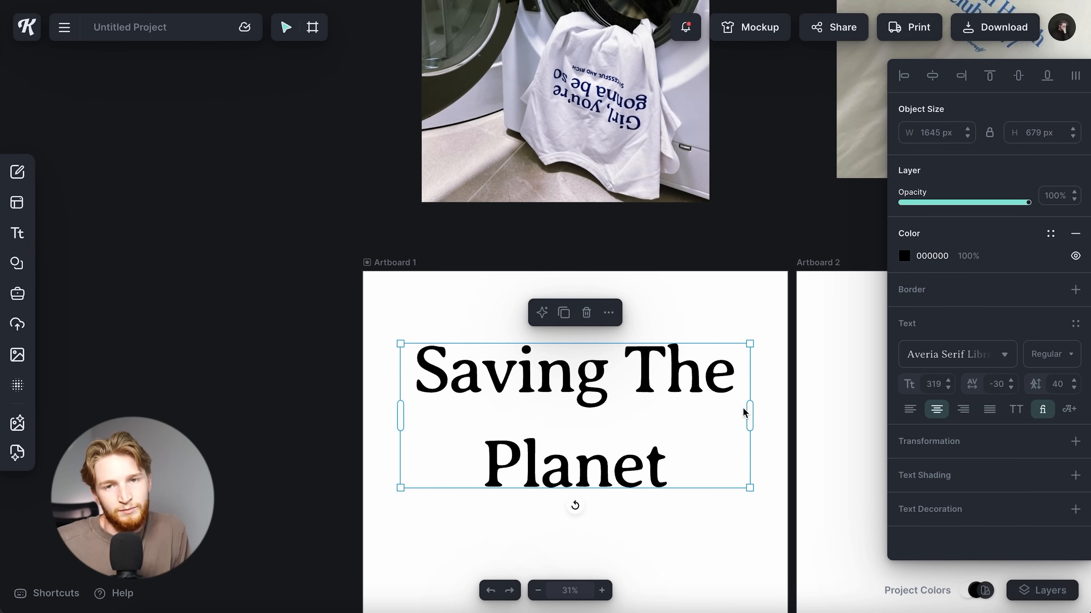
Set the headline's line spacing to -10.
left_click(1057, 384)
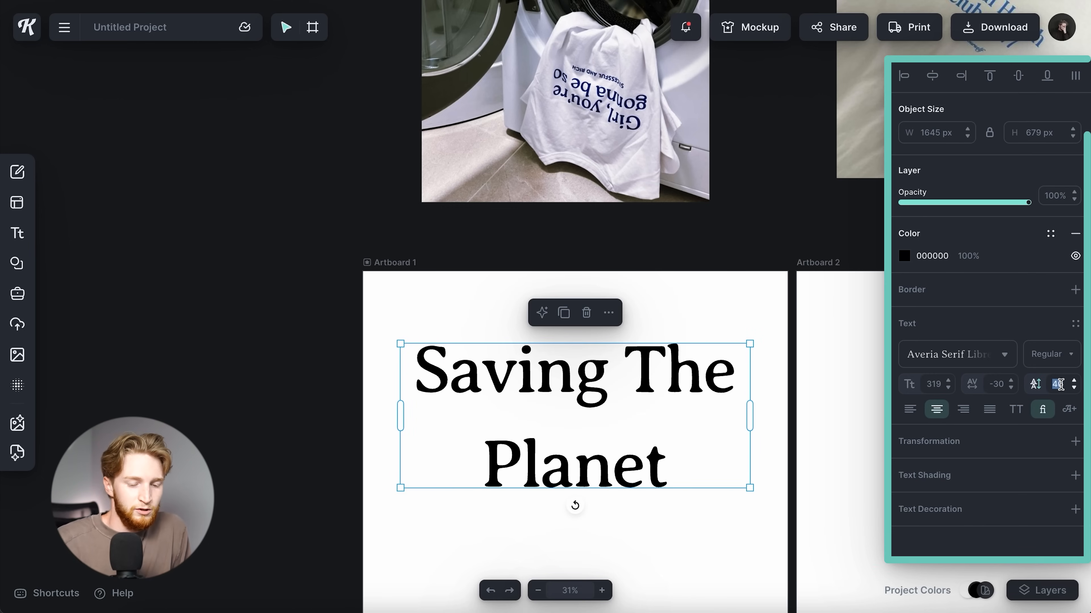
left_click(1061, 385)
type("-10")
key("Return")
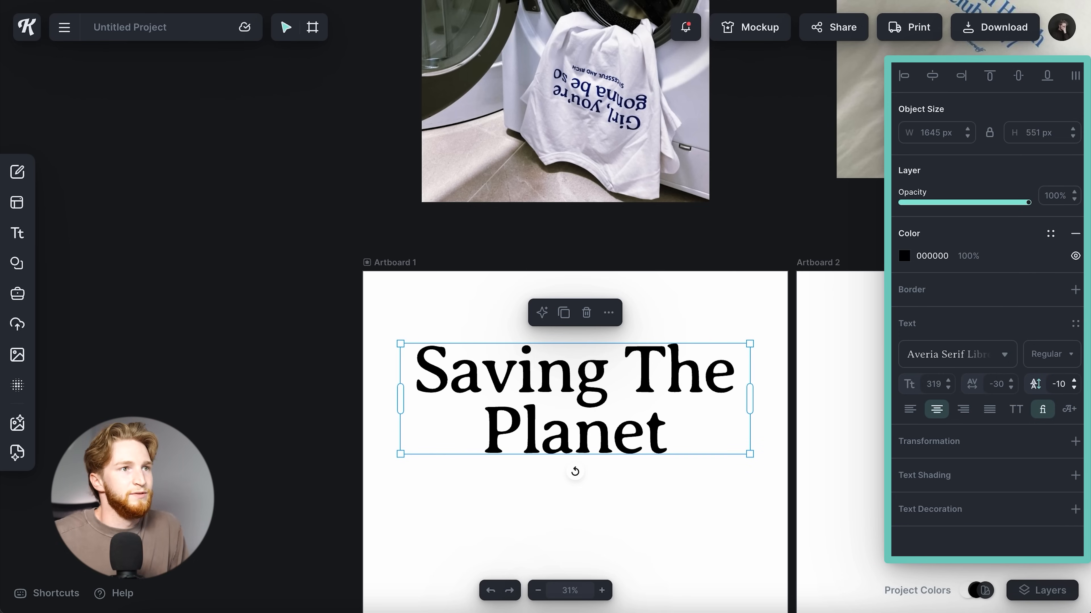
Scale the headline down from its centre to about 1251 × 395 px and move it lower on Artboard 1.
left_click_drag(749, 454, 703, 433)
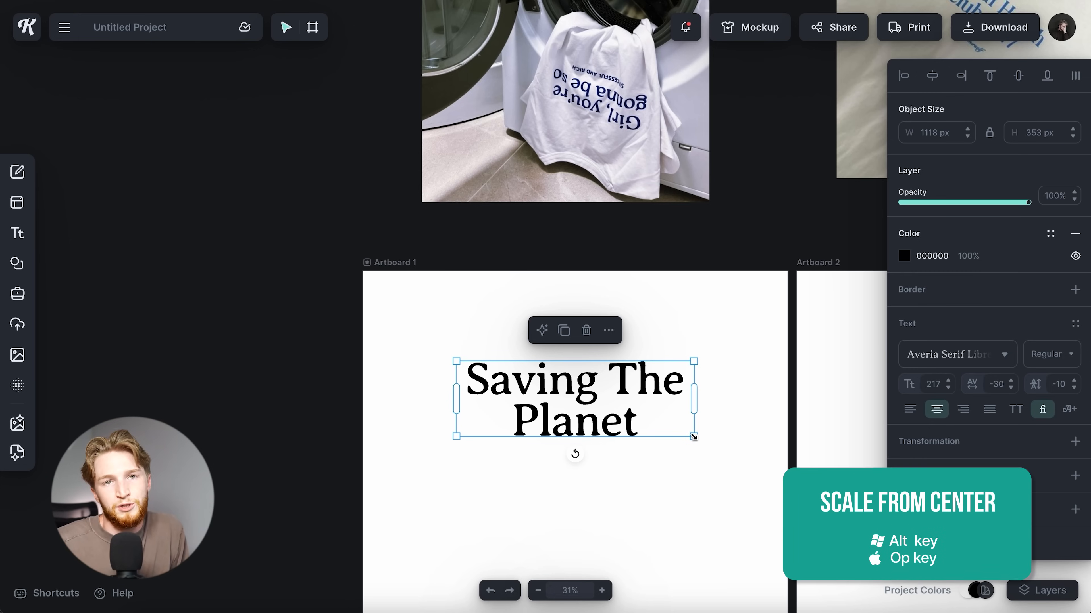
scroll(694, 439, "down", 1)
left_click_drag(693, 437, 709, 466)
scroll(657, 410, "up", 3)
scroll(709, 467, "down", 1)
left_click(730, 489)
scroll(731, 488, "down", 4)
scroll(730, 486, "down", 3)
left_click_drag(579, 329, 584, 385)
scroll(592, 418, "up", 5)
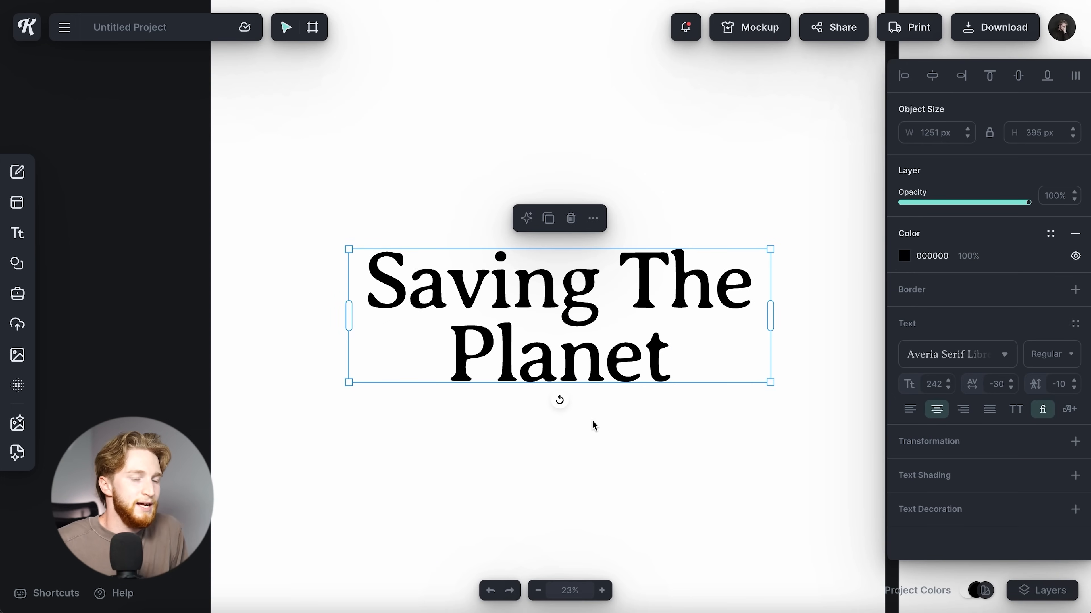
Add a second text in the sans serif typeface Manrope Bold and place it just below the "Saving The Planet" headline.
key("t")
left_click(927, 361)
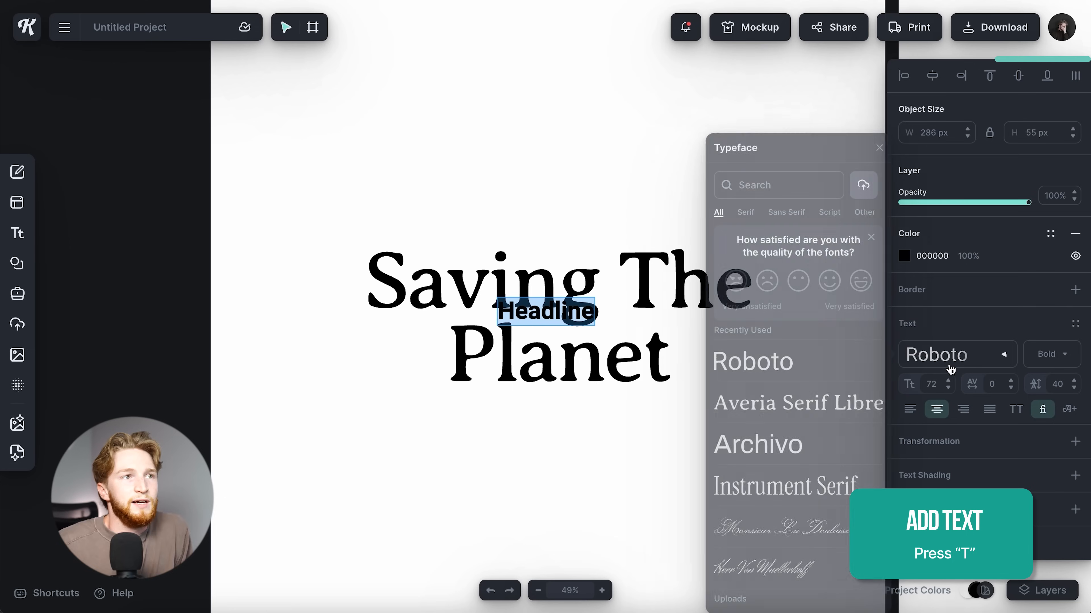
scroll(800, 402, "down", 1)
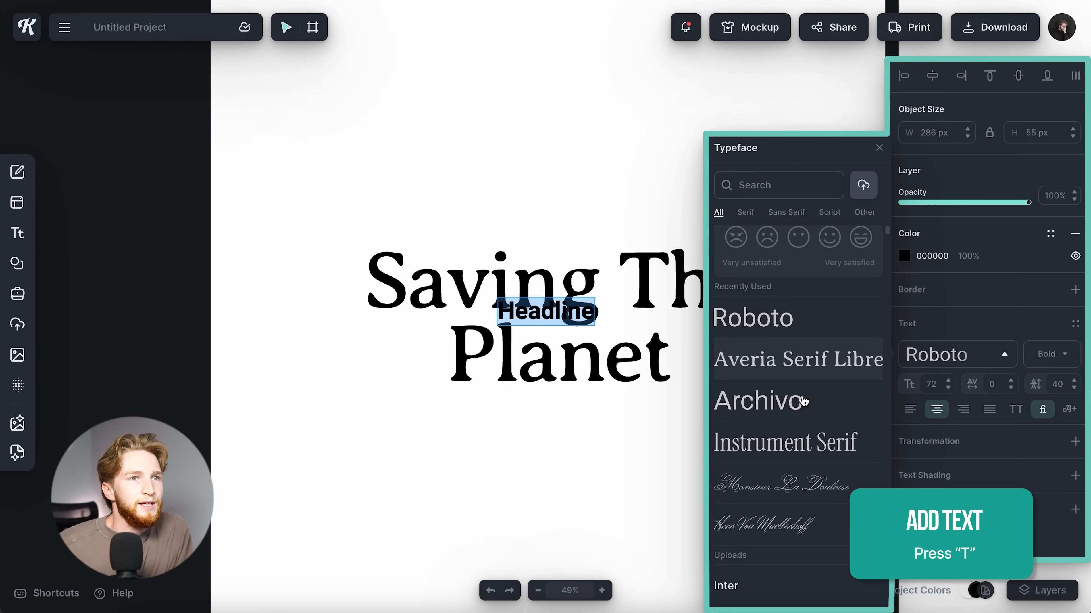
left_click(786, 212)
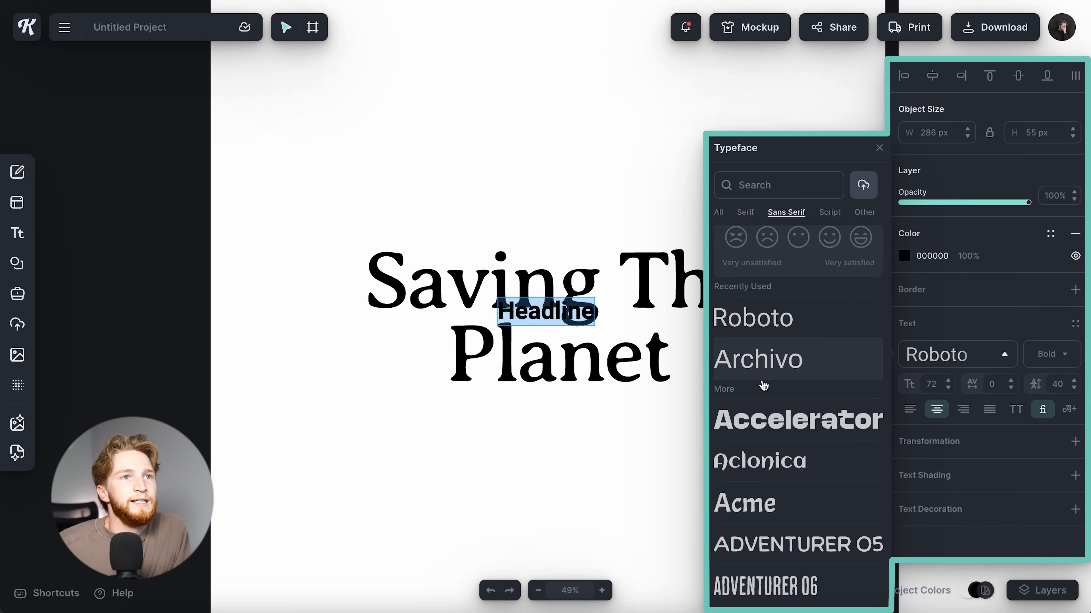
scroll(750, 390, "down", 5)
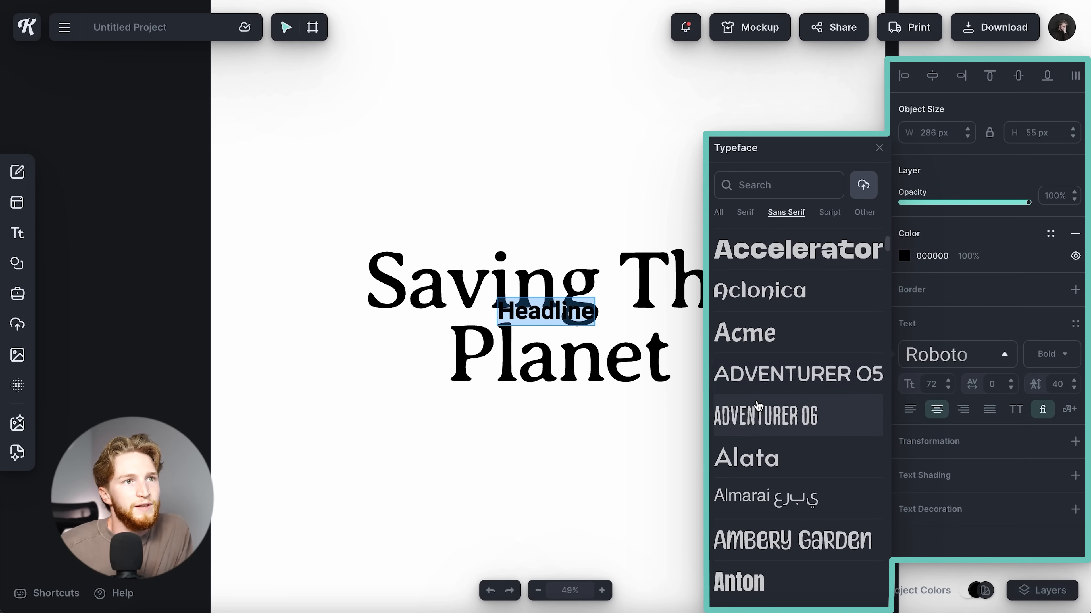
scroll(759, 406, "down", 6)
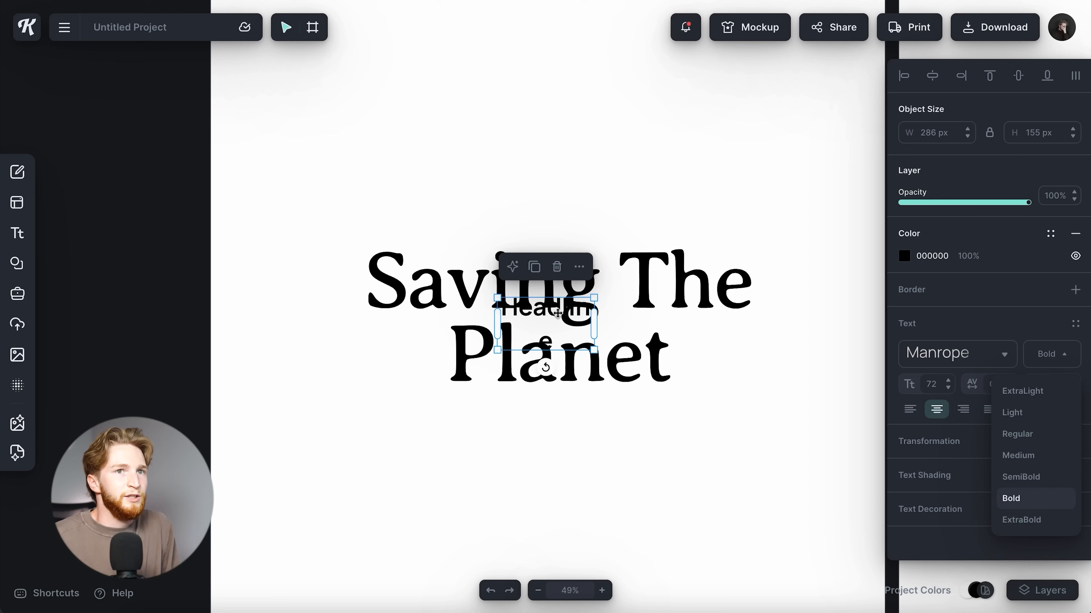
left_click_drag(554, 313, 548, 449)
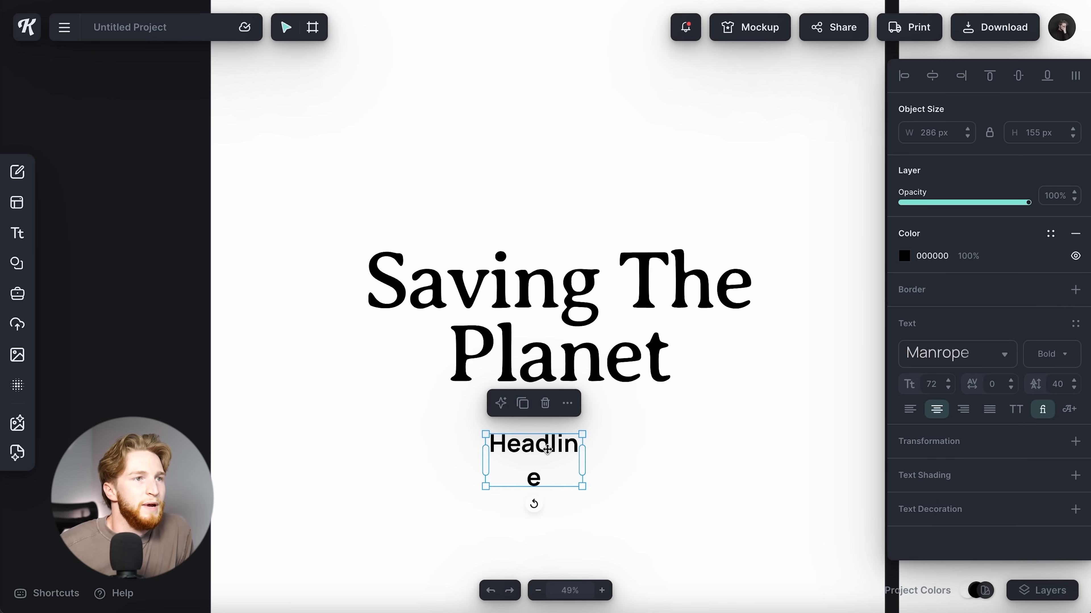
Replace the second text with "WE ONLY HAVE ONE", widen its box to about 771 px for one line, and move it closer beneath the headline.
double_click(557, 450)
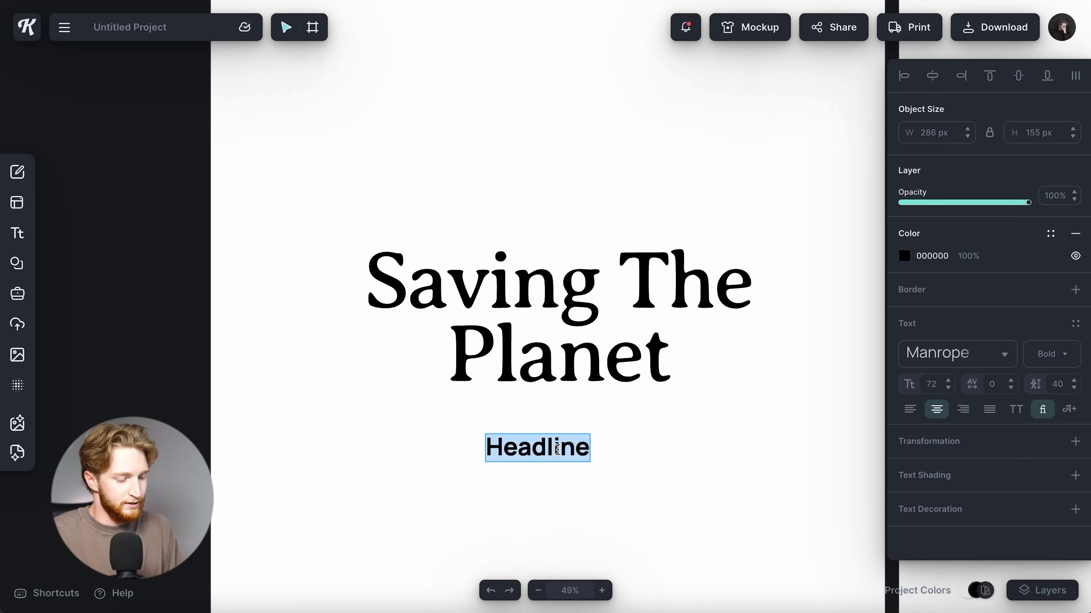
type("WE")
type("O")
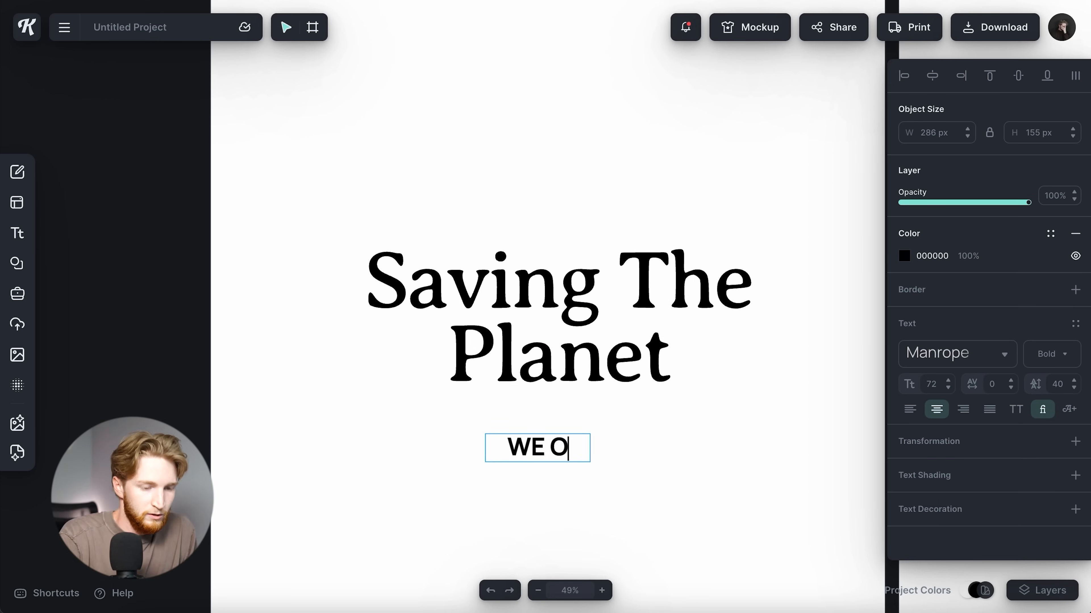
type("NLY HAVE ONE")
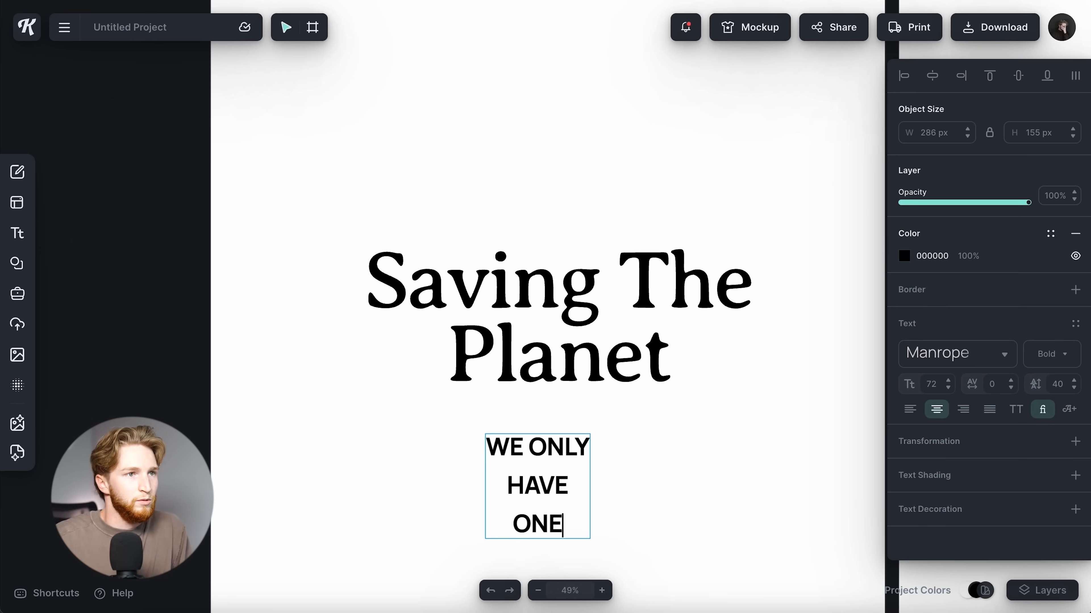
key("Escape")
left_click_drag(583, 491, 662, 477)
left_click_drag(611, 445, 625, 429)
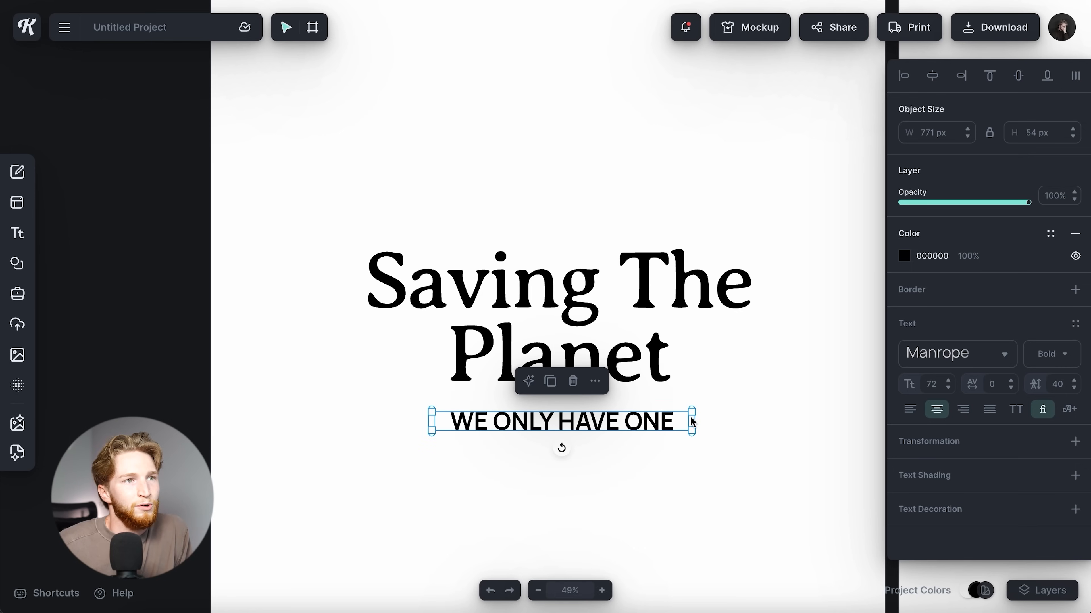
Rebreak the headline so "Saving" stands alone on the first line and "The Planet" on the second.
scroll(645, 437, "down", 3)
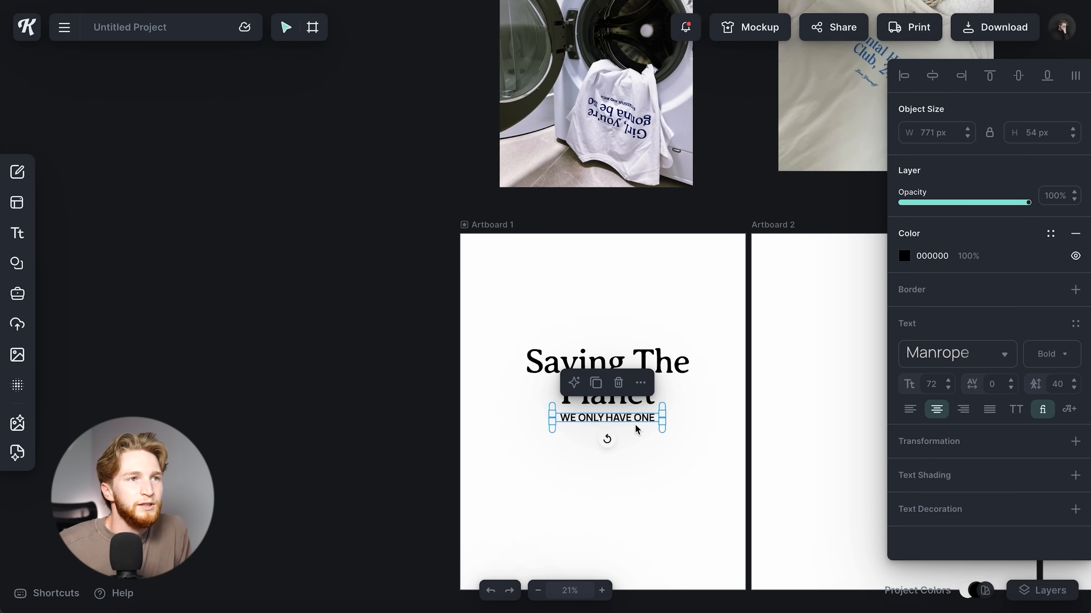
scroll(636, 428, "up", 4)
left_click(643, 270)
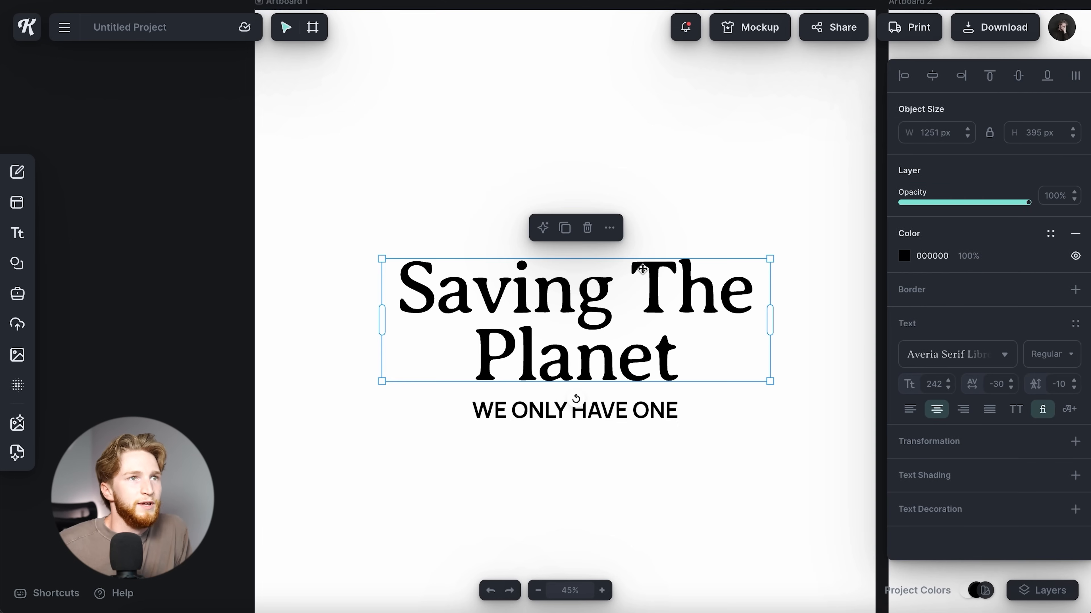
double_click(643, 270)
left_click(640, 274)
key("Return")
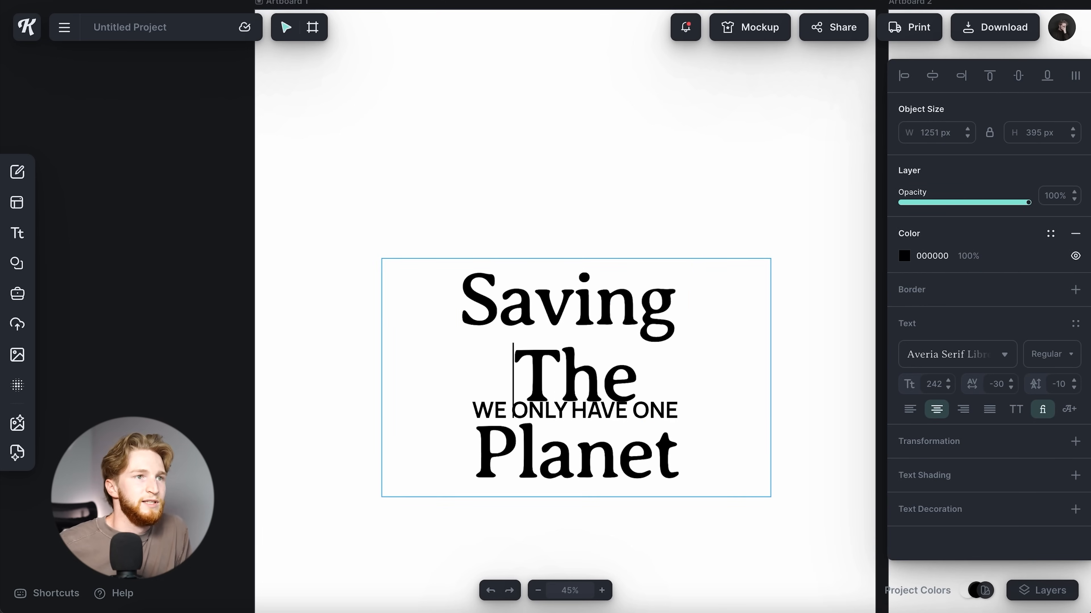
left_click(480, 450)
key("BackSpace")
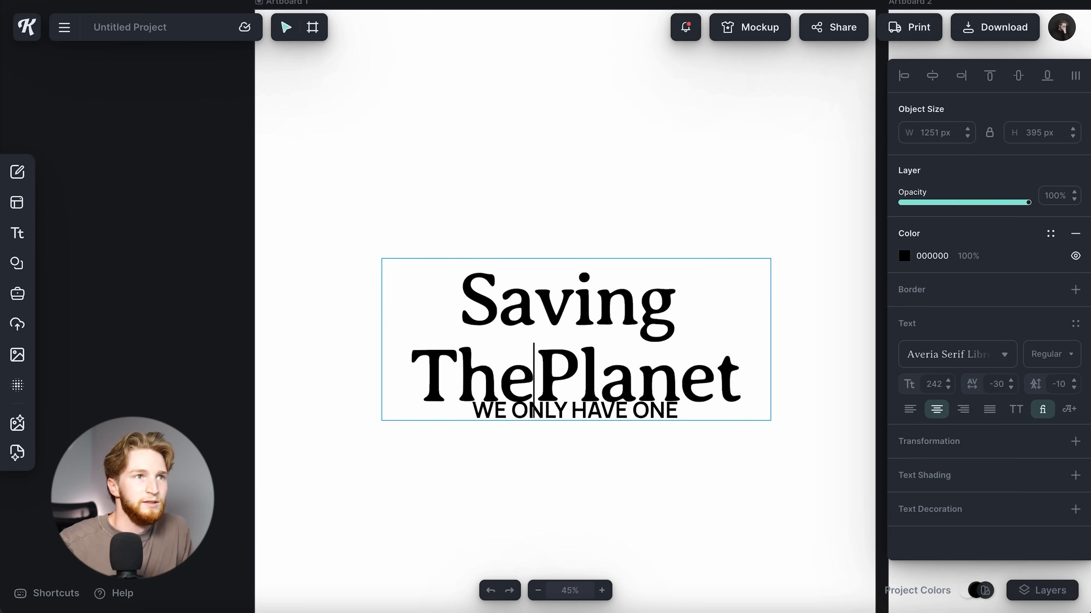
key("Escape")
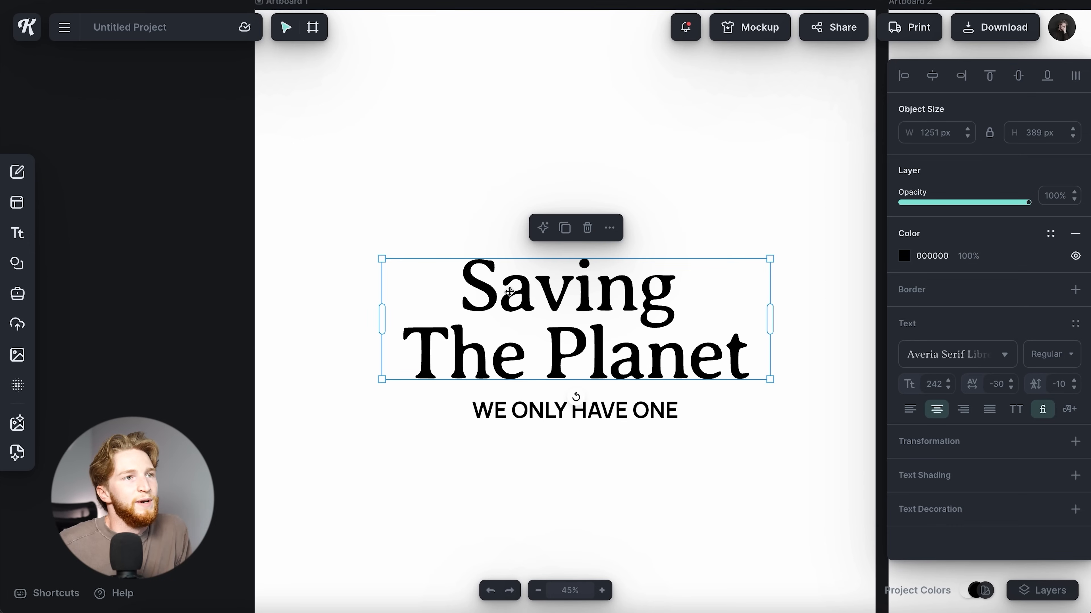
Remove the trailing space after "Saving" in the headline.
double_click(664, 291)
key("Right")
key("Right")
key("BackSpace")
key("Escape")
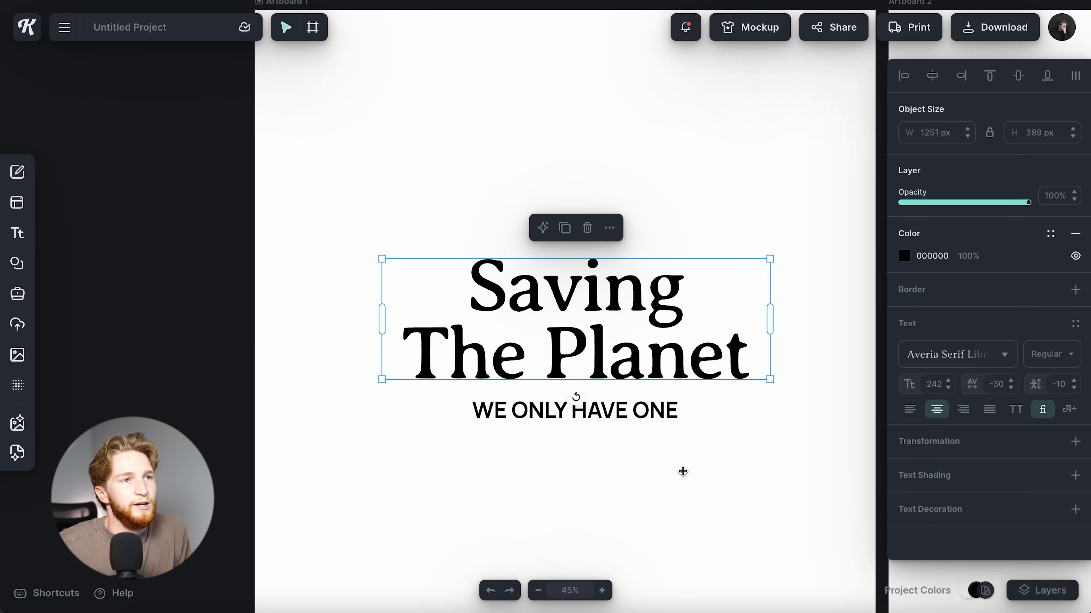
Extend the small line to "BECAUSE WE ONLY HAVE ONE" and resize its text to about 902 × 44 px on one line.
left_click(510, 415)
double_click(510, 414)
key("Left")
type("BECAUSE")
key("Escape")
left_click_drag(696, 425, 717, 412)
left_click(954, 362)
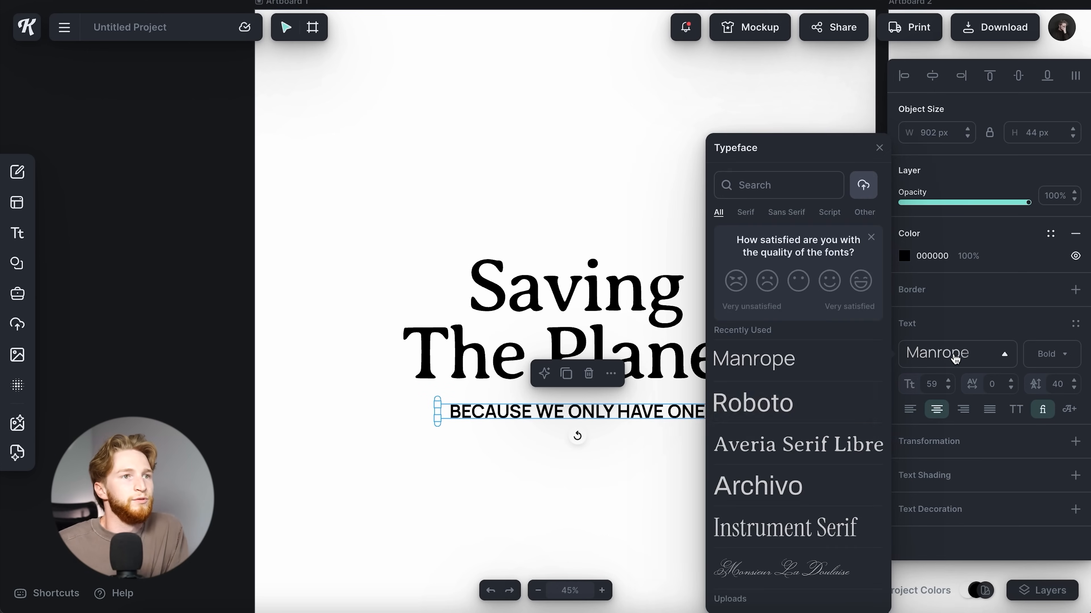
left_click(648, 436)
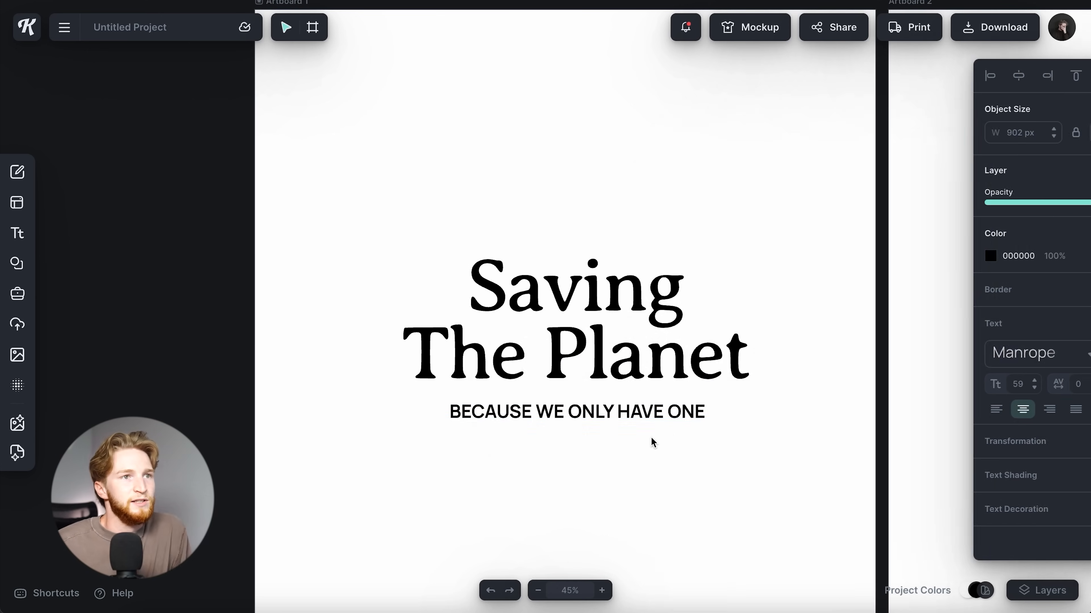
scroll(663, 426, "up", 10)
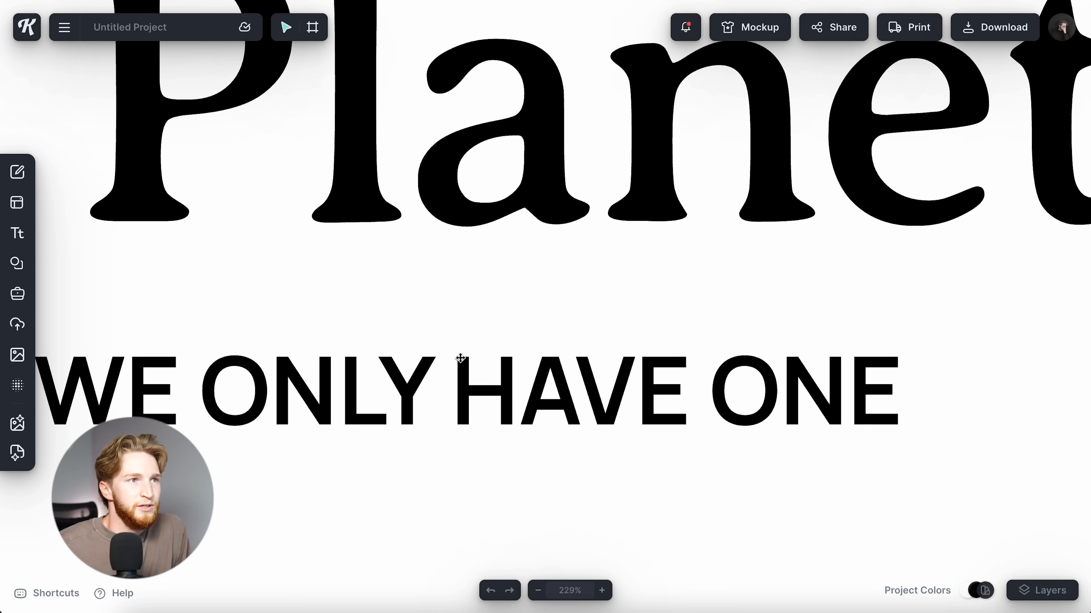
scroll(382, 409, "down", 10)
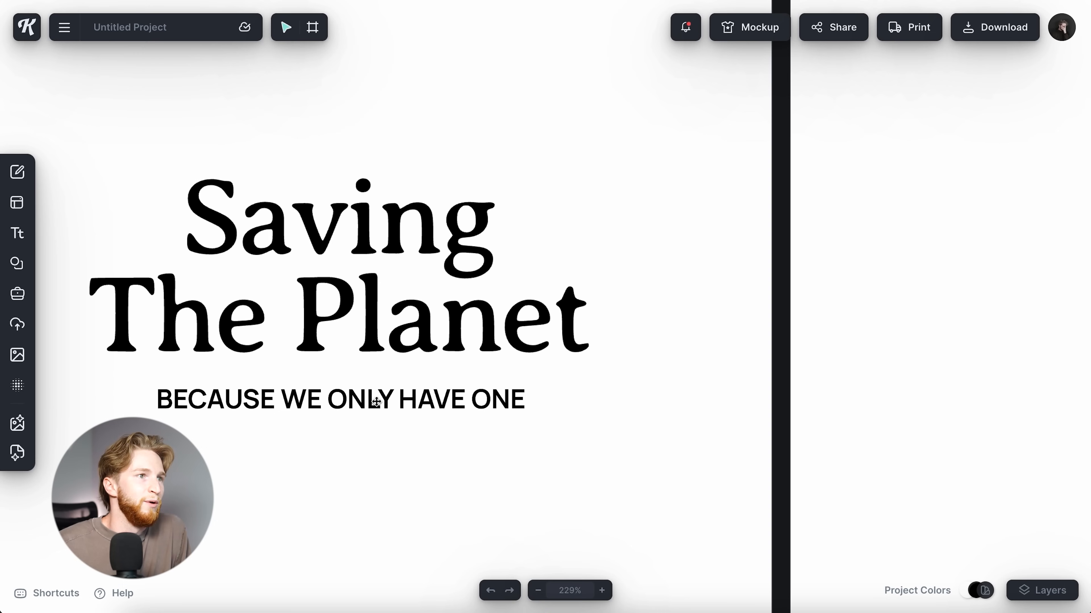
Change the typeface of the "BECAUSE WE ONLY HAVE ONE" line to the sans serif Montserrat.
scroll(382, 408, "left", 2)
left_click(412, 401)
left_click(928, 355)
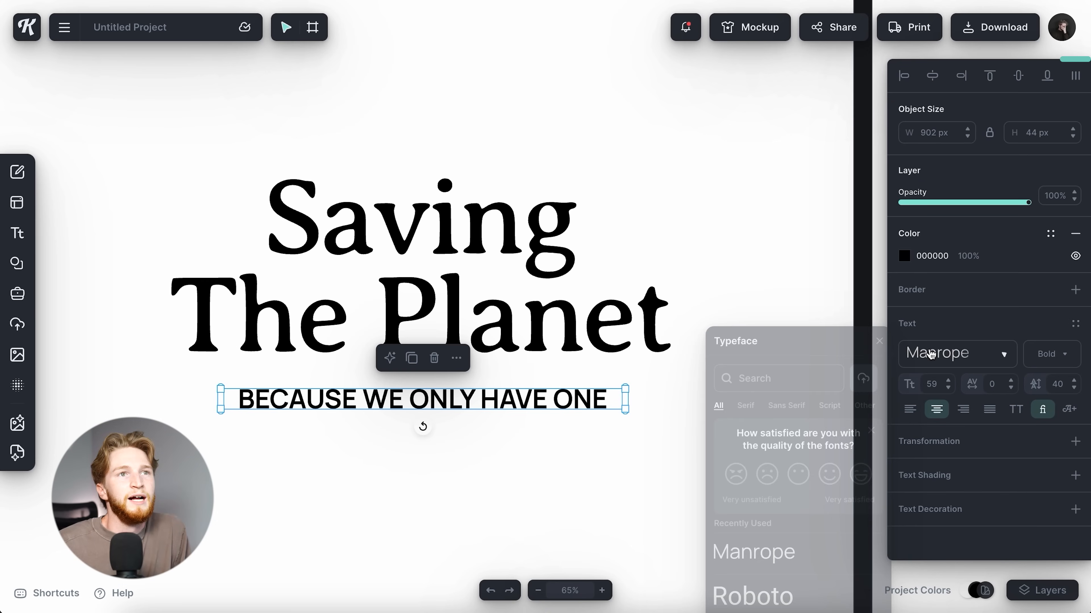
left_click(772, 479)
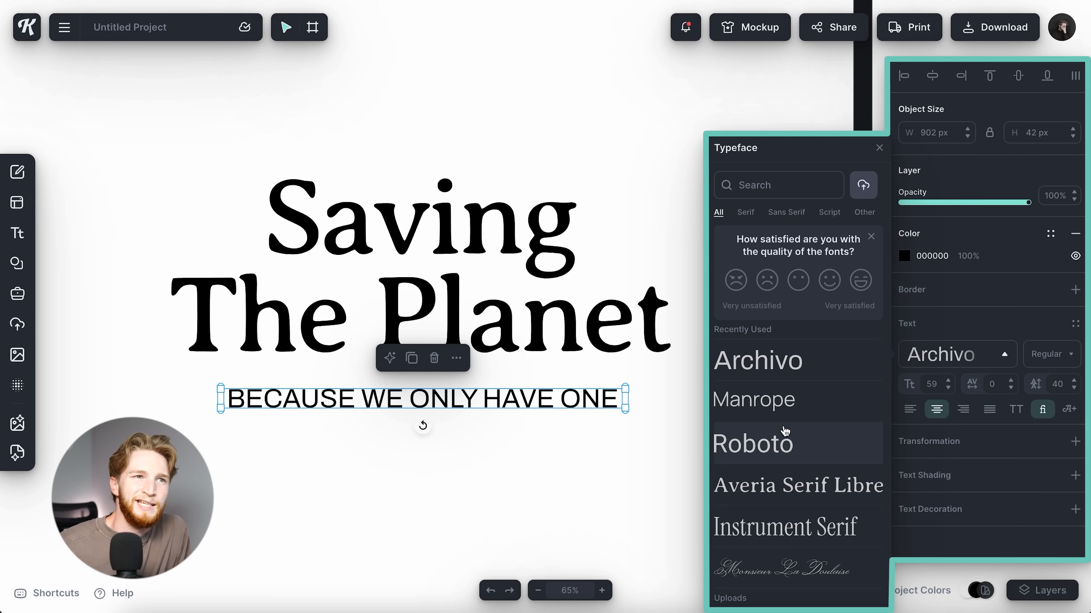
scroll(785, 442, "down", 3)
scroll(777, 442, "down", 4)
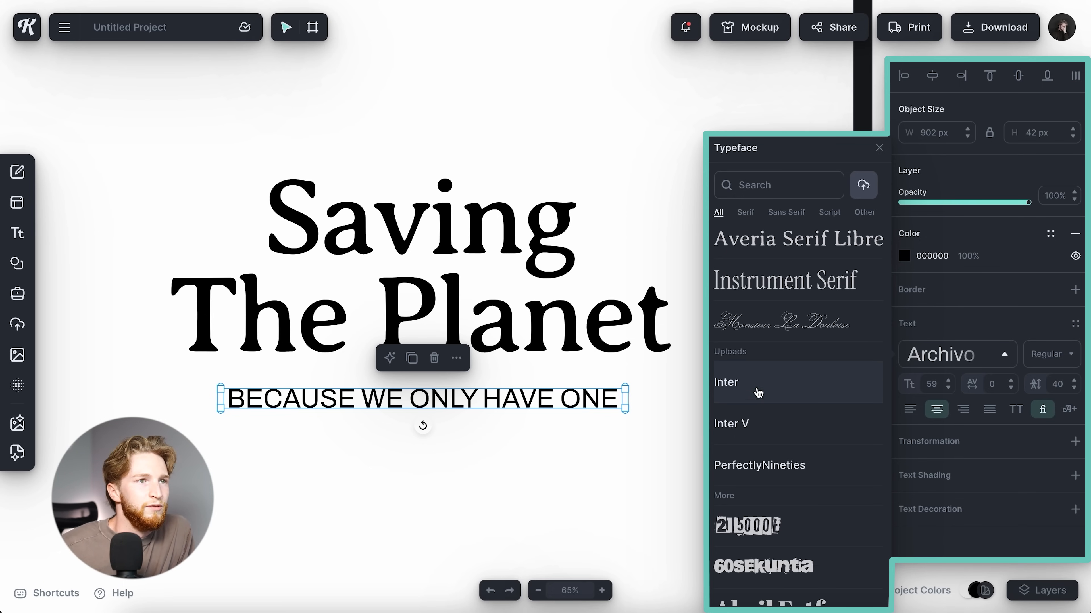
left_click(786, 212)
scroll(783, 382, "down", 15)
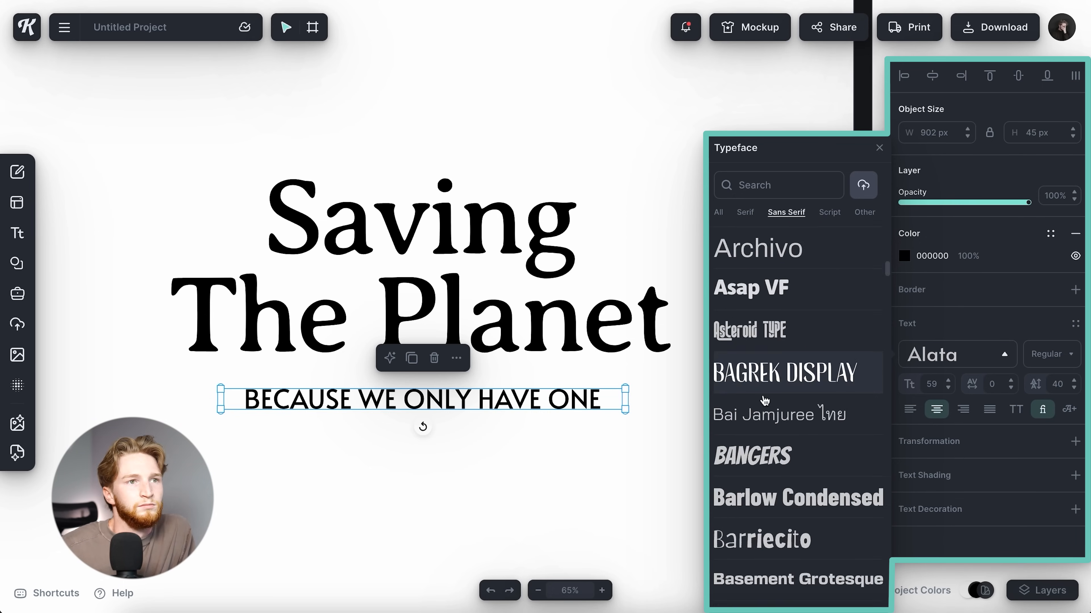
scroll(784, 383, "down", 20)
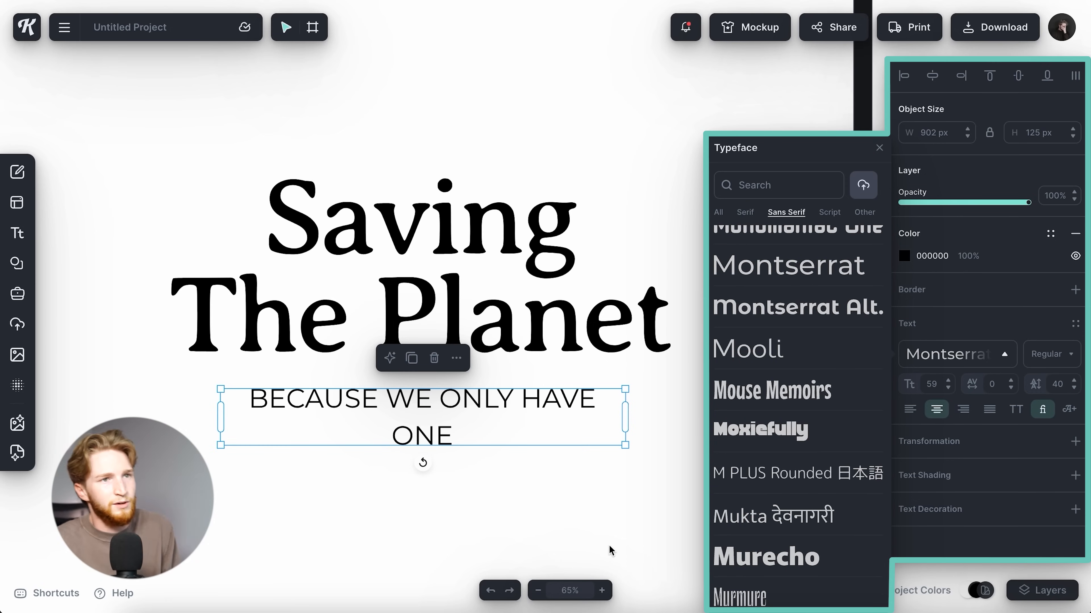
Widen the small line's text box to about 1143 px so the whole phrase fits on one line.
left_click(574, 527)
left_click(537, 408)
left_click_drag(624, 417, 679, 397)
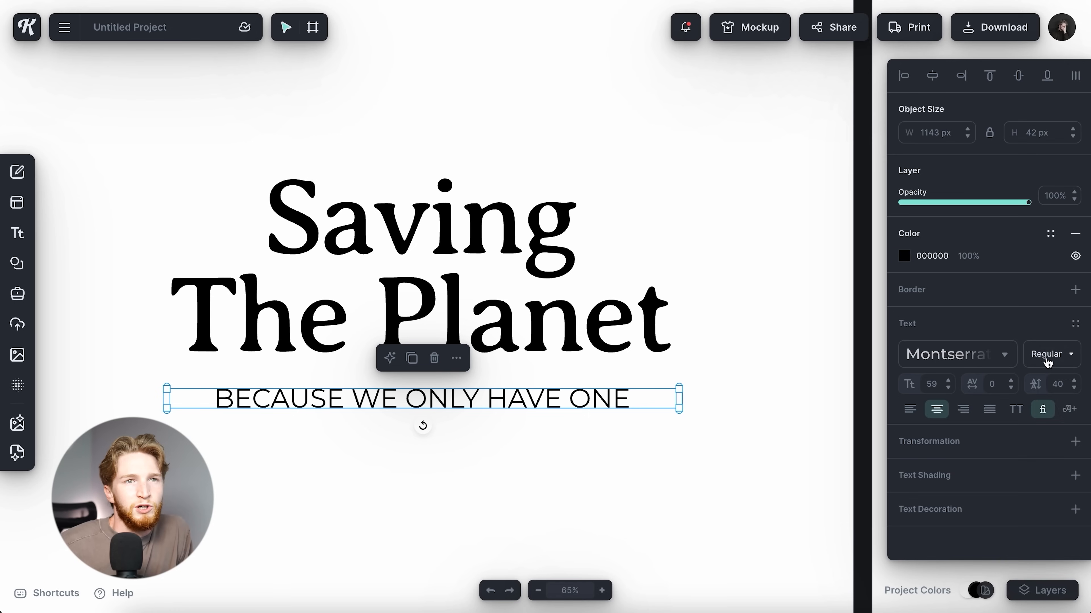
Set the small line's font weight to SemiBold and its letter spacing to -20.
left_click(1051, 354)
scroll(1030, 493, "down", 3)
left_click(1030, 549)
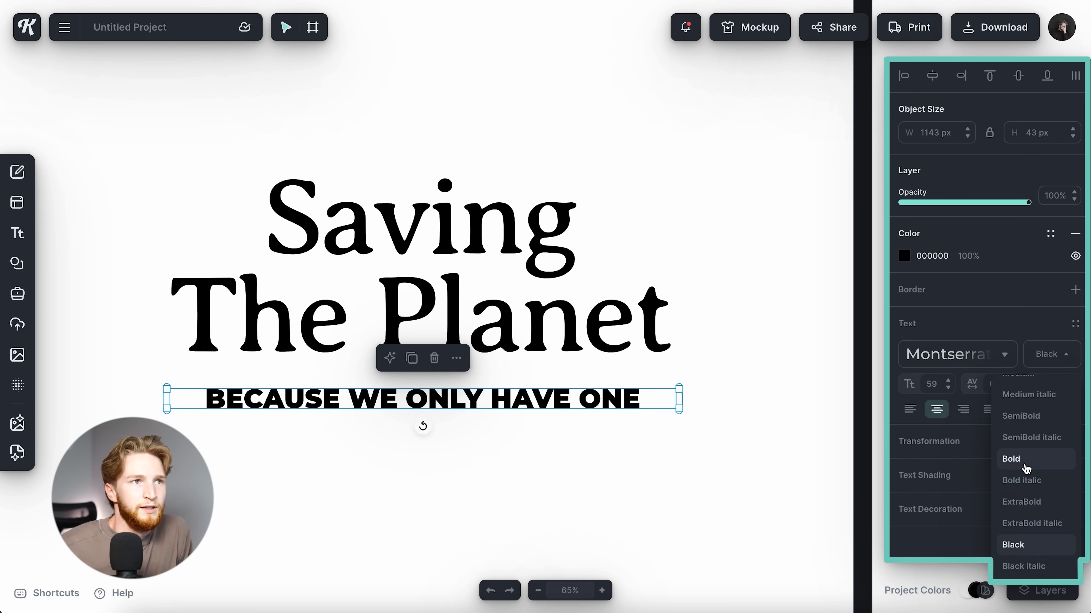
left_click(1025, 415)
left_click(995, 384)
type("-20")
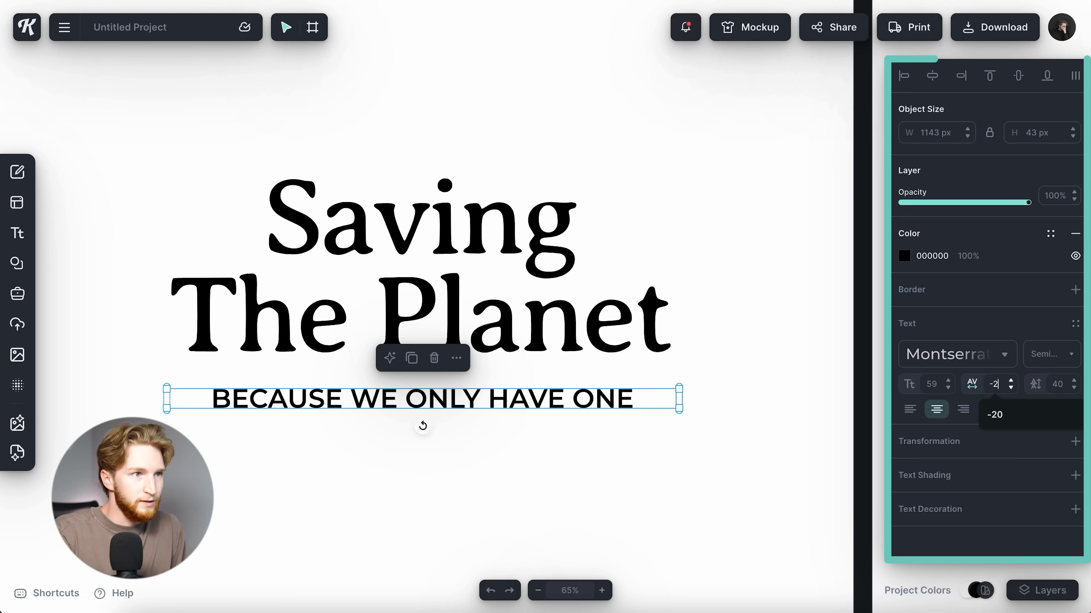
key("Return")
Move the small line slightly closer to the headline and align both texts horizontally on their centres.
left_click_drag(515, 400, 516, 396)
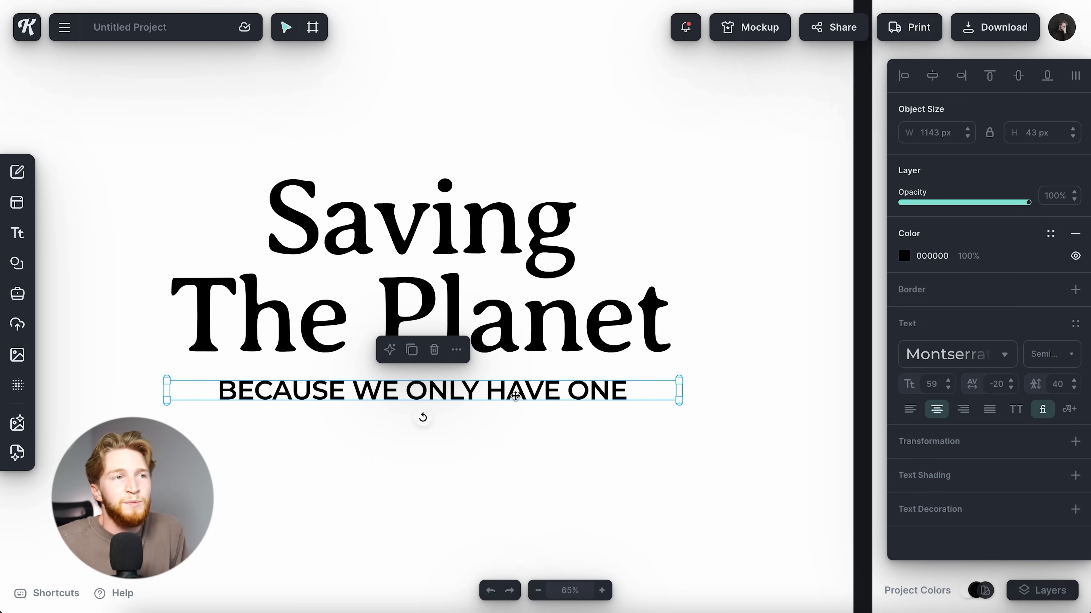
left_click(546, 337, "shift")
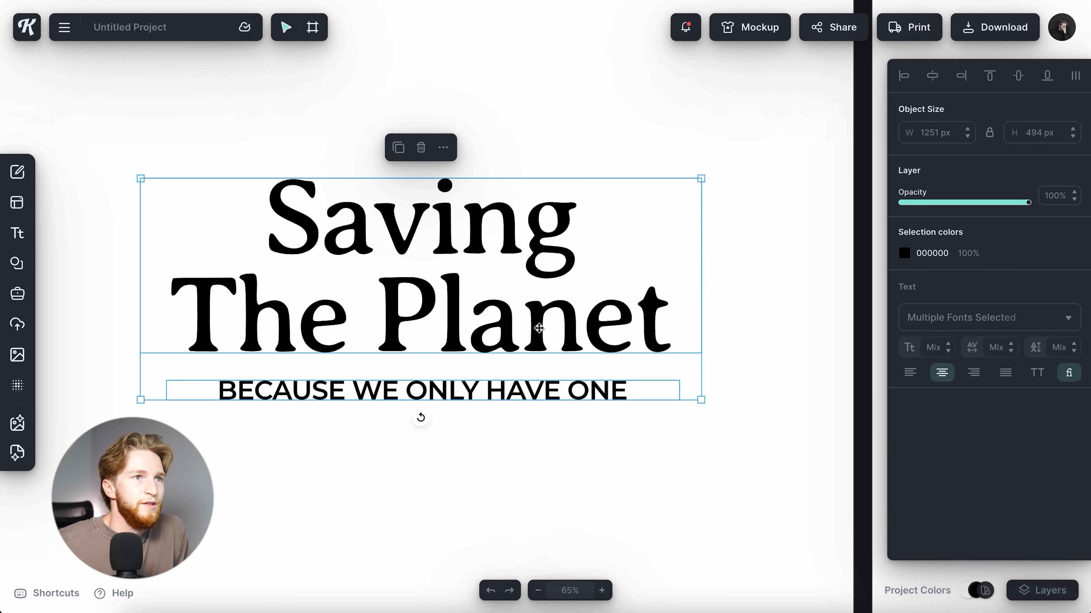
left_click(936, 78)
left_click(785, 243)
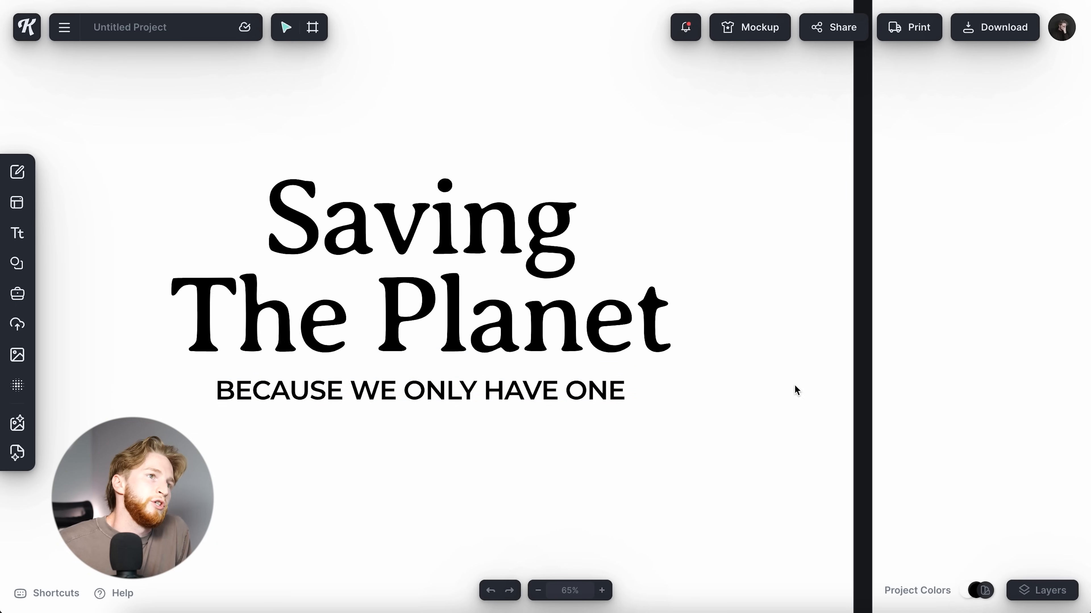
Examine the design on Artboard 1 and the typeface settings of the headline and the small line.
scroll(644, 396, "down", 5)
scroll(645, 395, "up", 3)
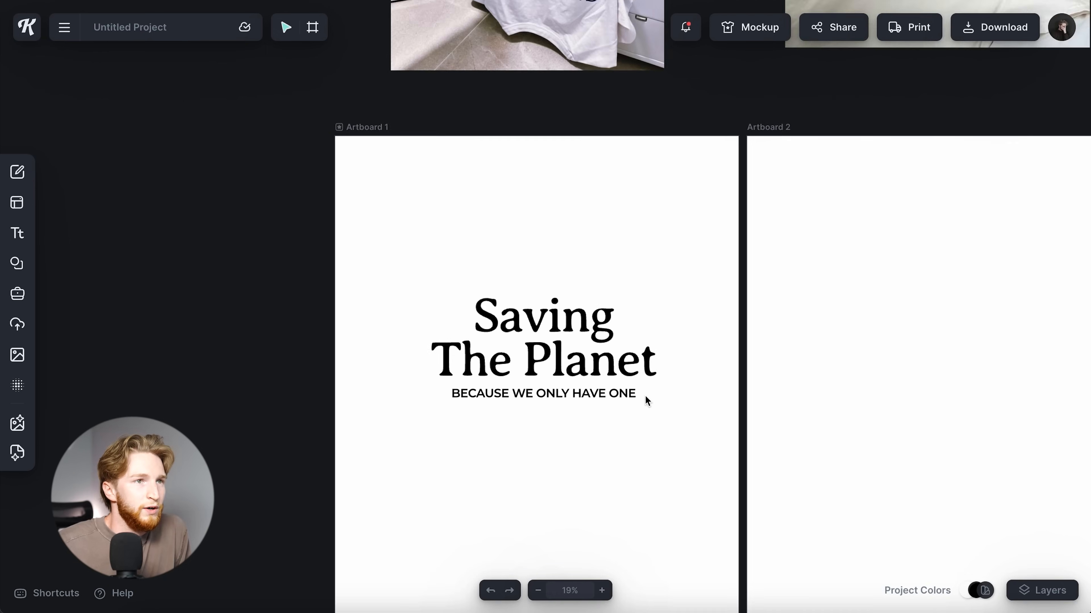
scroll(645, 396, "down", 2)
scroll(645, 396, "right", 1)
left_click_drag(320, 169, 652, 392)
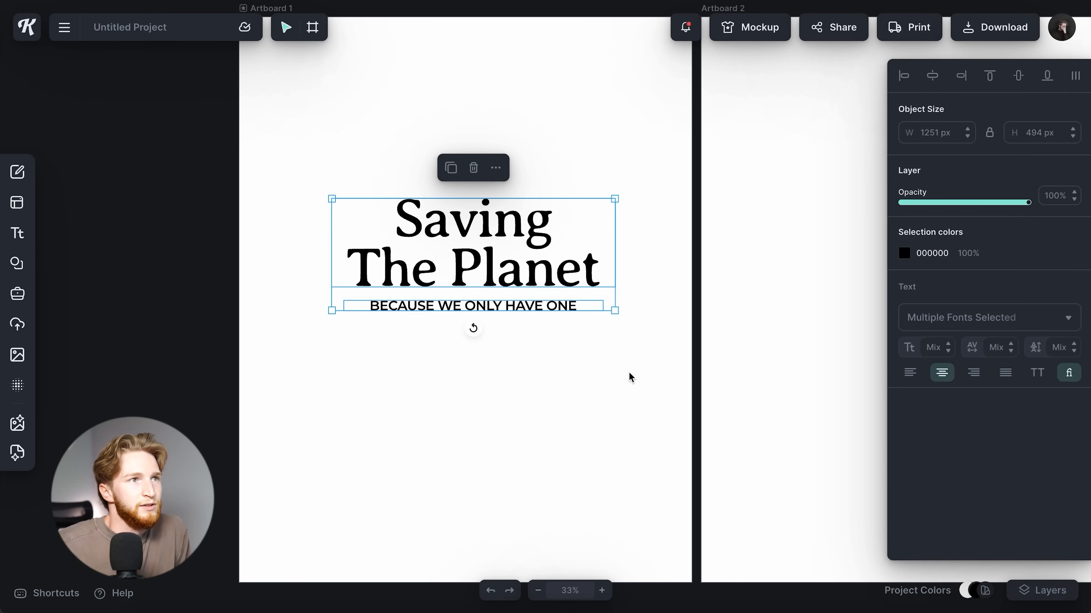
left_click(629, 378)
left_click(519, 280)
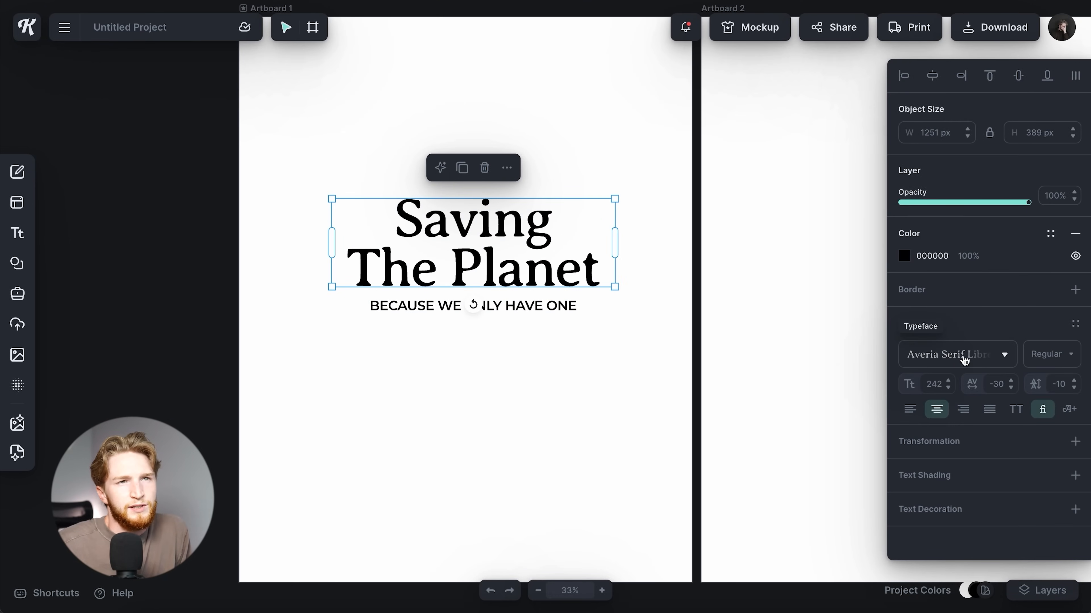
left_click(465, 308)
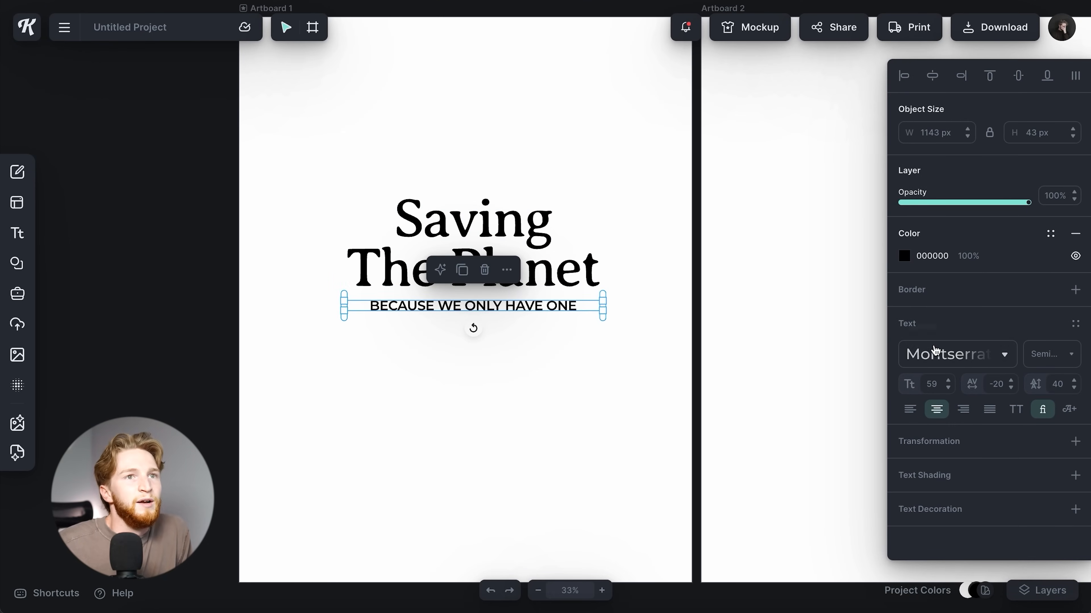
Scale both texts up together to about 1657 × 655 px and centre them horizontally and vertically on Artboard 1.
key("ctrl+a")
left_click_drag(613, 319, 647, 342)
left_click(932, 75)
left_click(1017, 77)
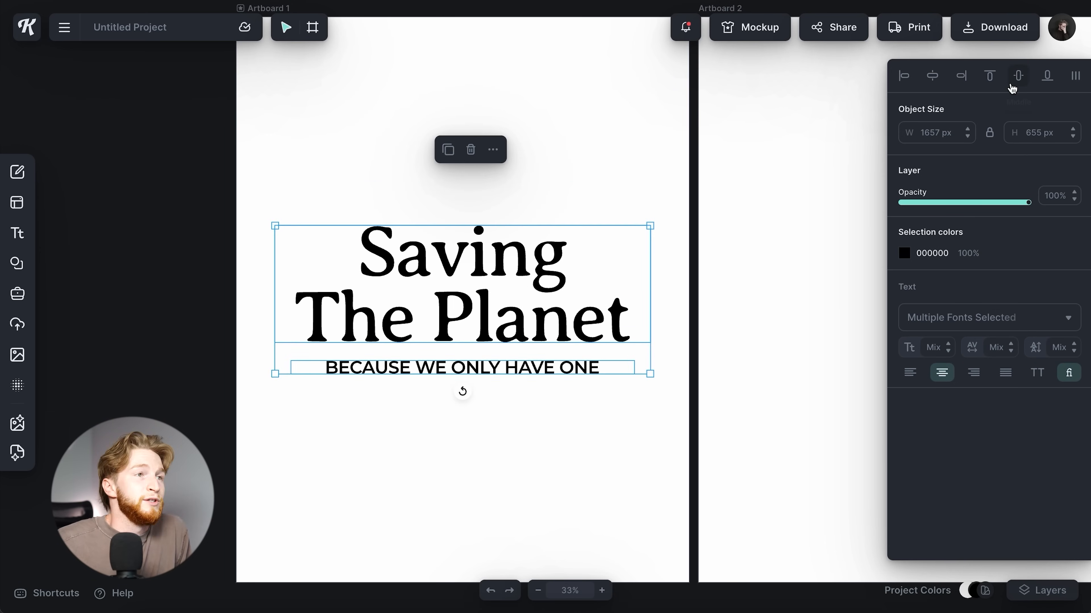
left_click(520, 439)
Compare the design on Artboard 1 with its reference photo and look over the references above the other artboards.
scroll(520, 432, "down", 10)
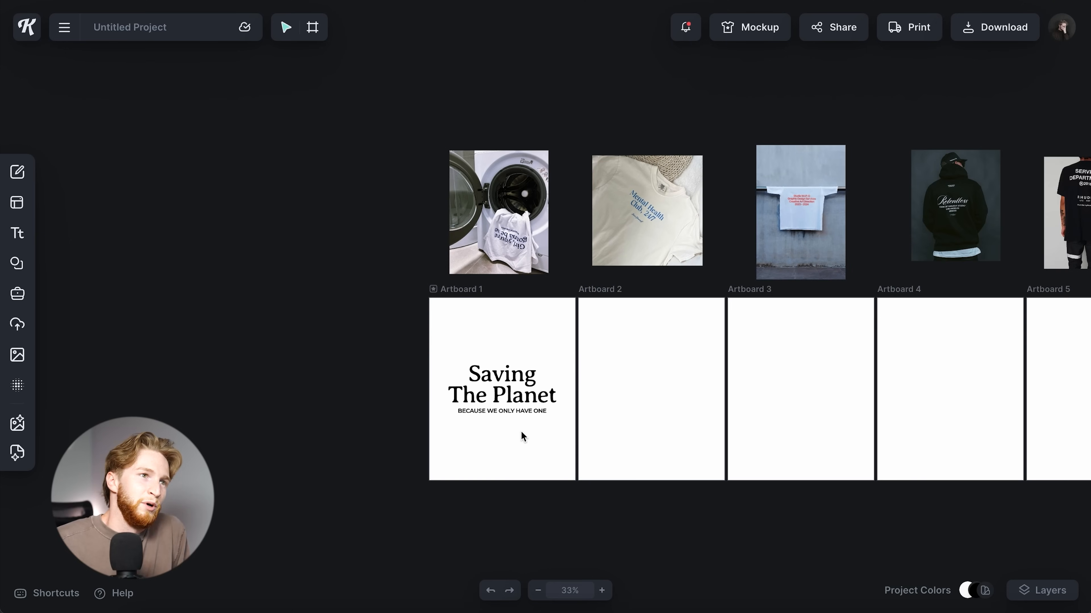
scroll(521, 432, "up", 5)
scroll(521, 432, "right", 3)
scroll(521, 433, "up", 1)
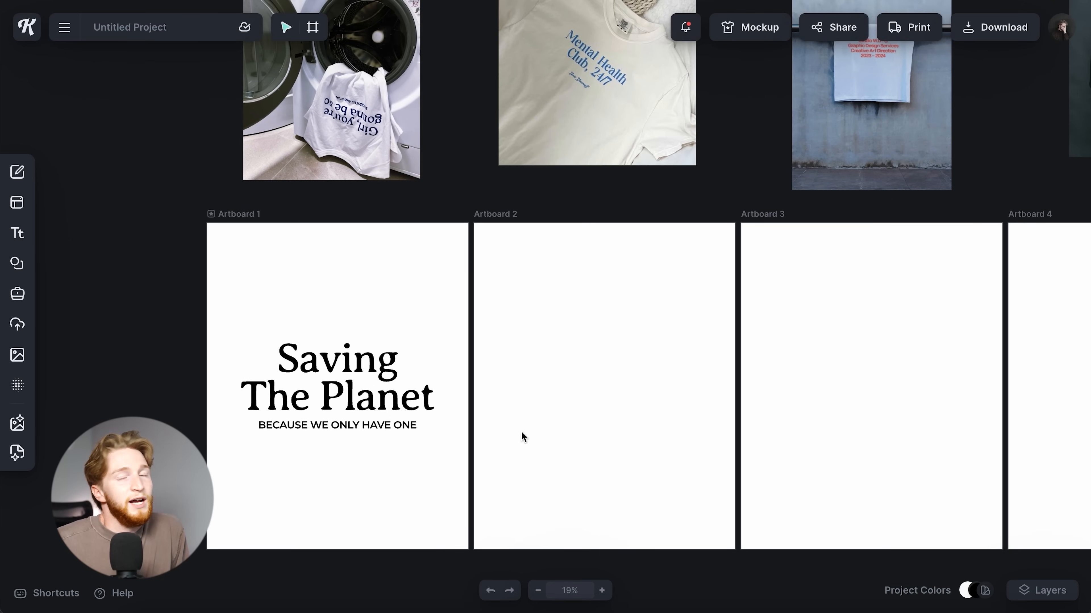
scroll(521, 433, "right", 2)
scroll(521, 433, "up", 1)
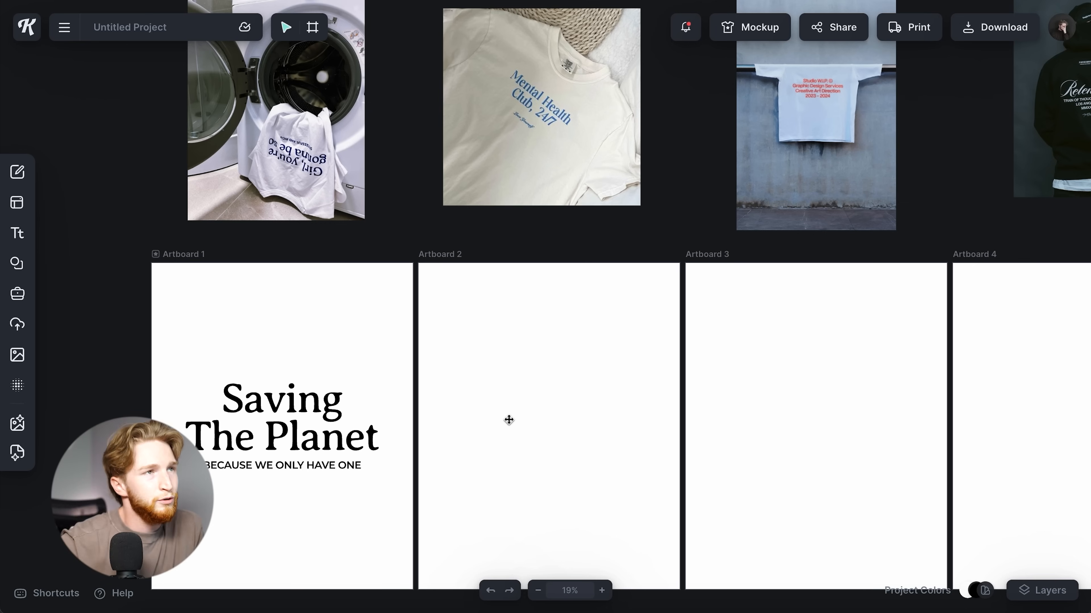
scroll(492, 356, "right", 6)
scroll(491, 356, "up", 1)
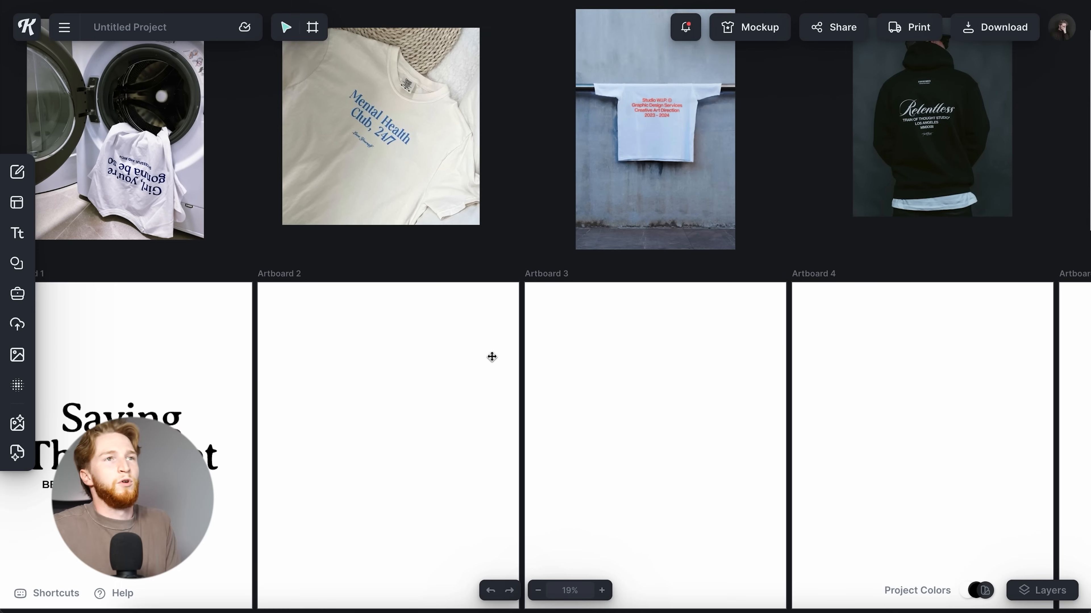
scroll(492, 356, "down", 5)
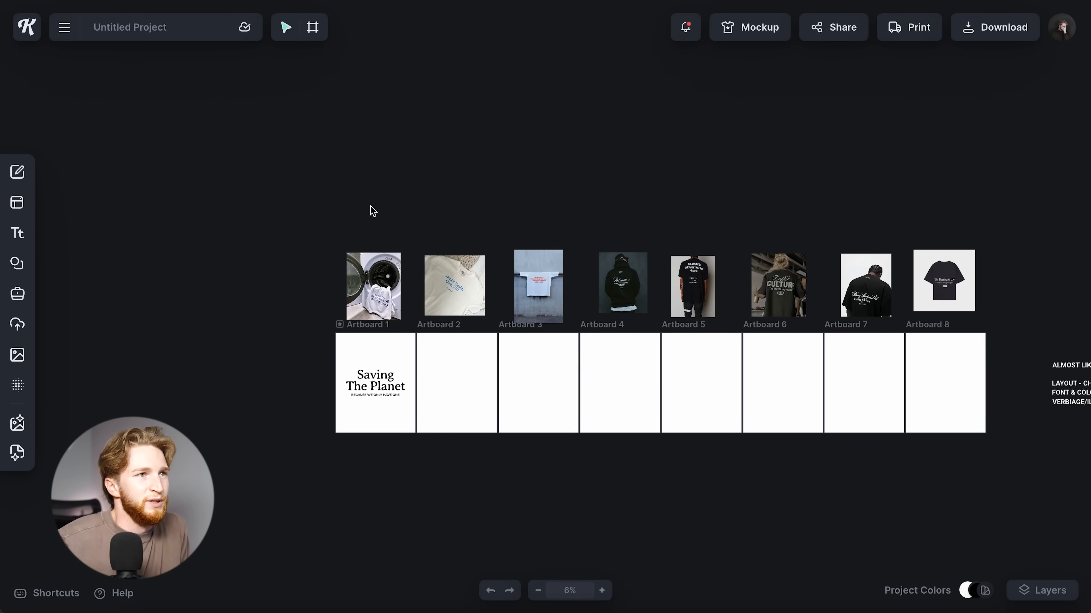
Look over the reference photos, examine the "Mental Health Club, 24/7" shirt, and highlight the "Pet Lovers Apparel" niche in the ChatGPT list.
left_click_drag(386, 198, 960, 220)
scroll(904, 272, "up", 10)
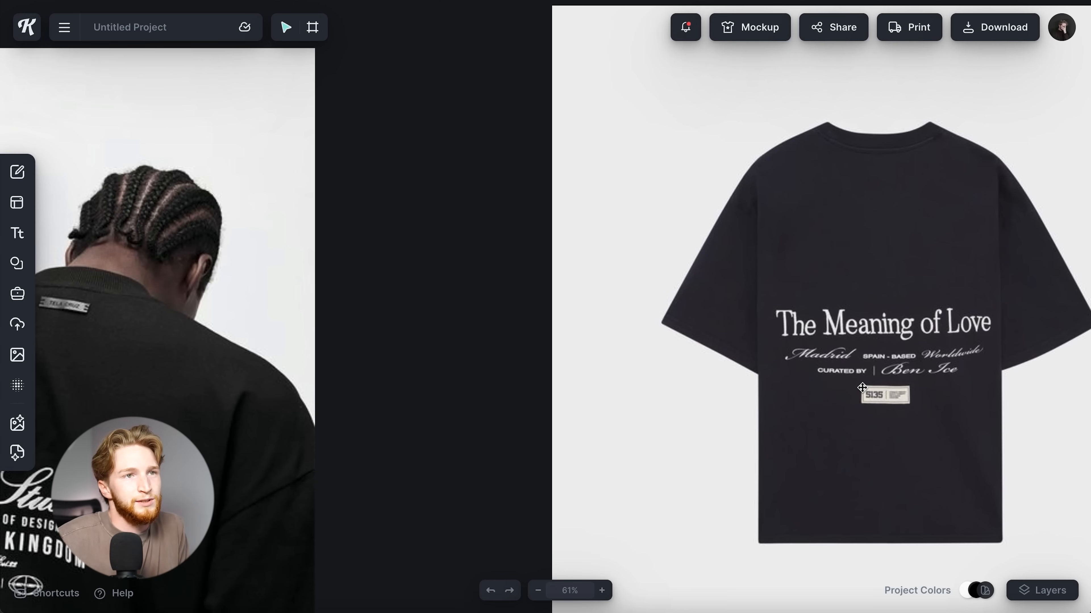
scroll(862, 388, "down", 10)
scroll(862, 387, "up", 4)
scroll(861, 388, "down", 3)
scroll(861, 388, "left", 3)
scroll(207, 418, "up", 5)
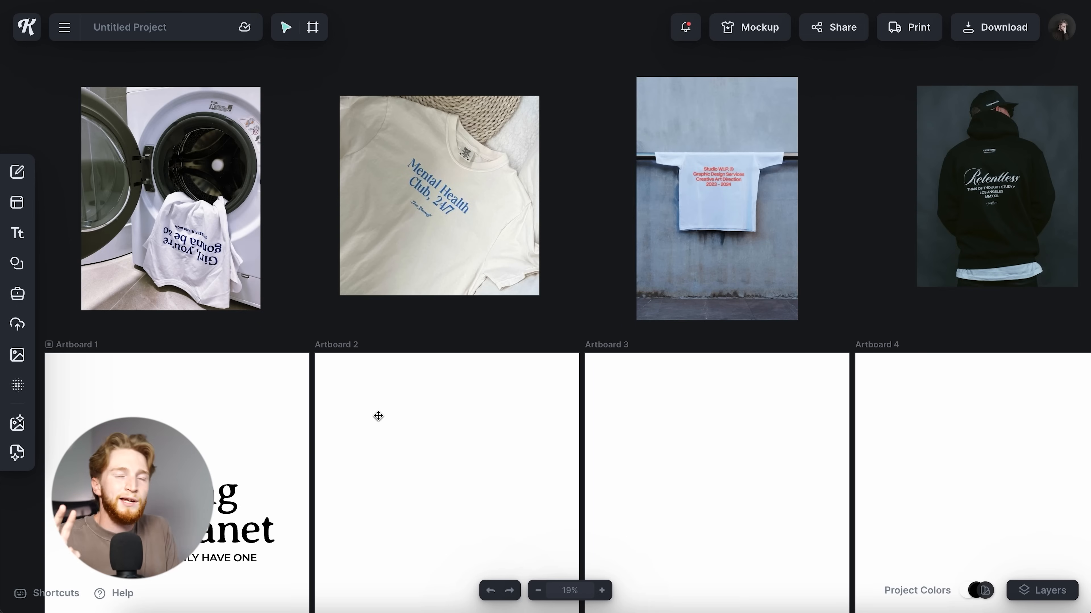
scroll(408, 199, "up", 8)
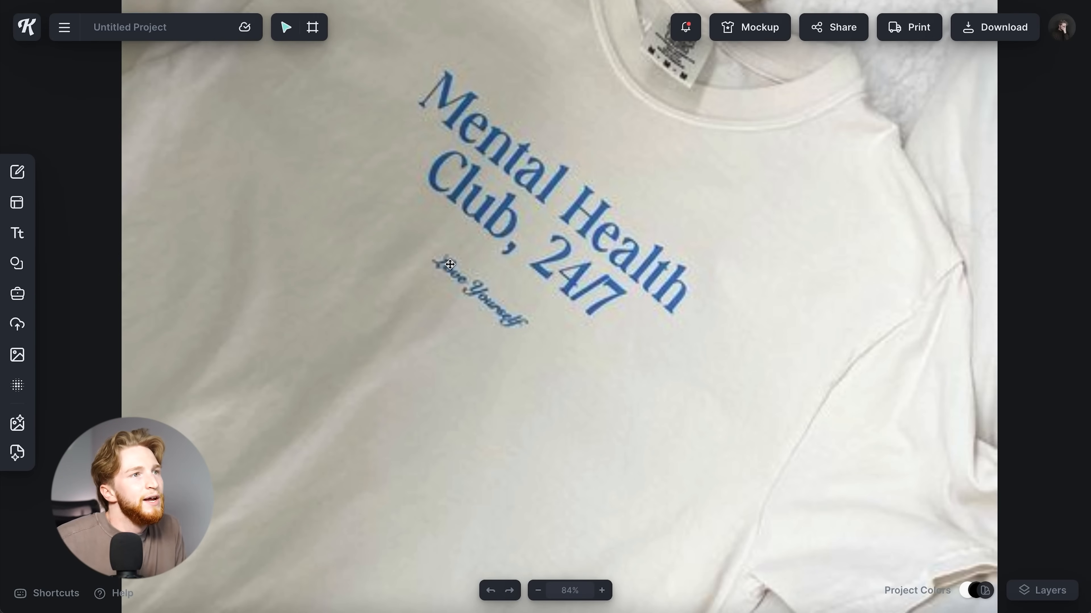
scroll(556, 335, "down", 8)
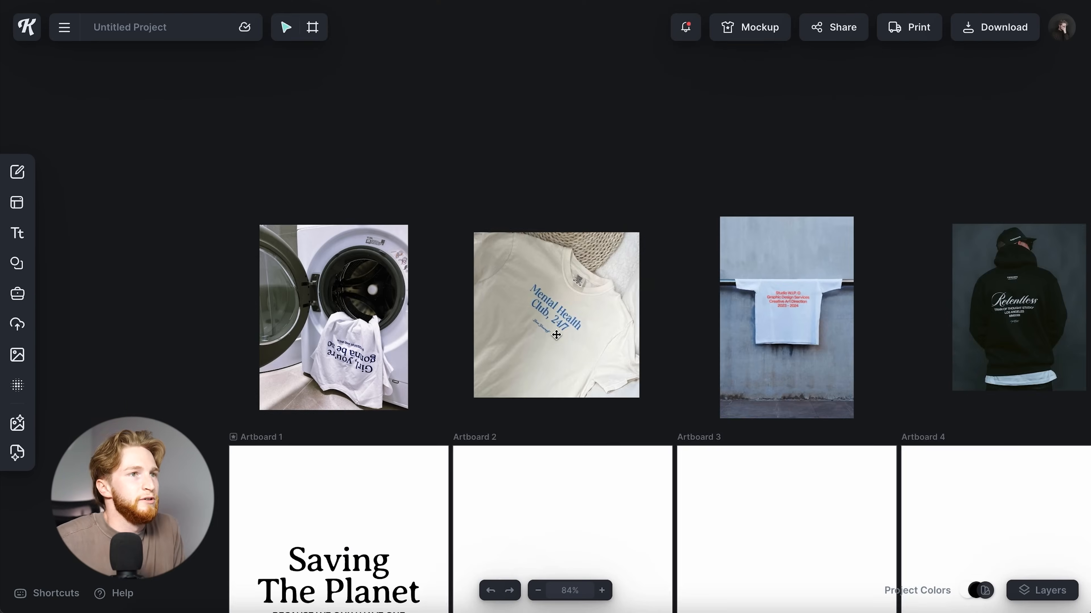
scroll(556, 334, "down", 2)
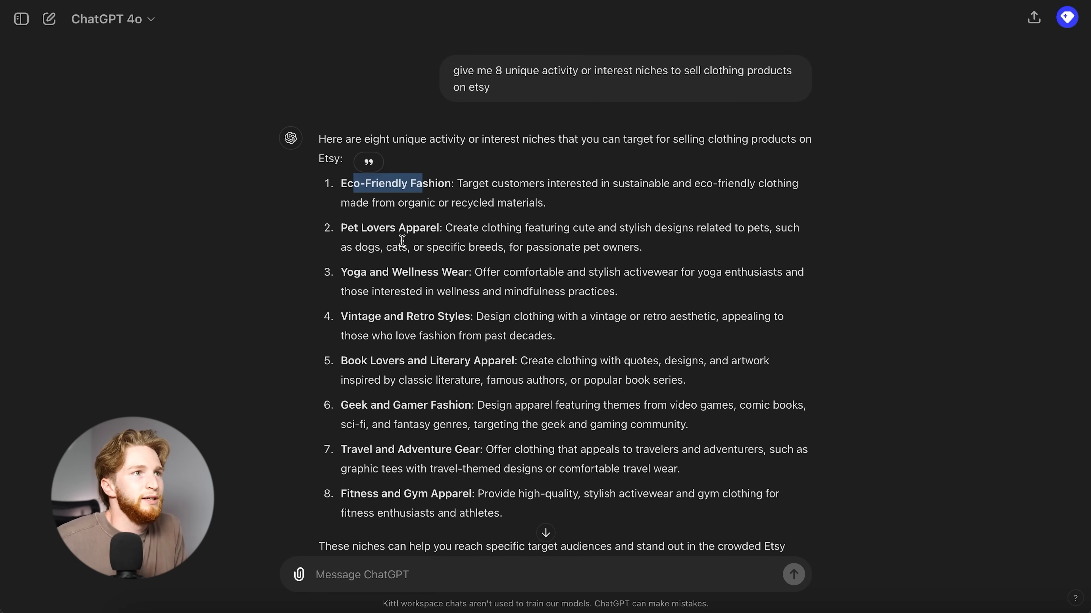
left_click_drag(340, 228, 436, 228)
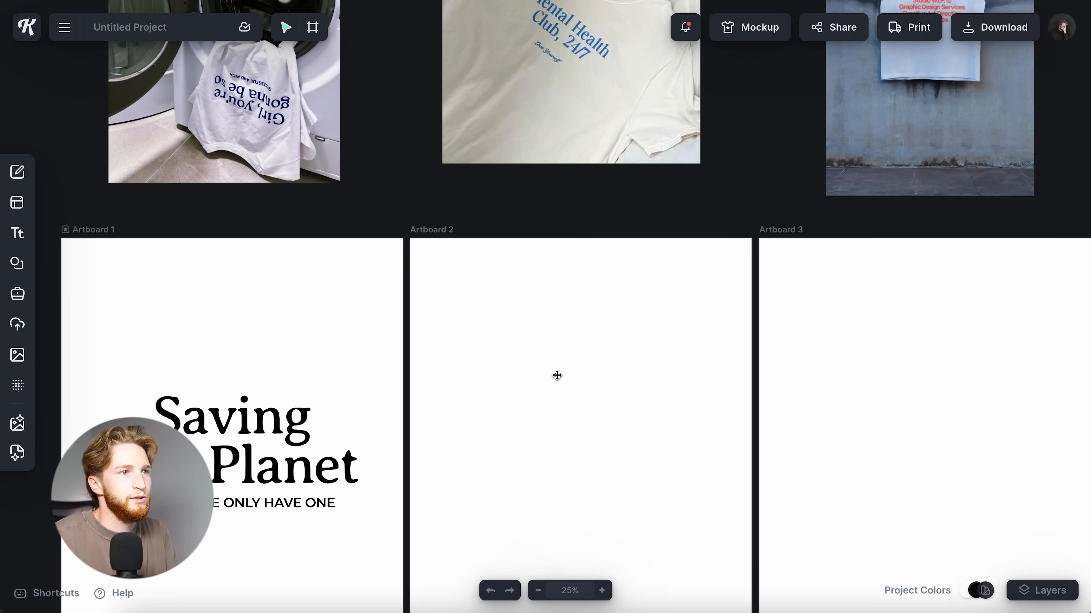
Add a new text object on Artboard 2 in Kittl.
left_click(556, 375)
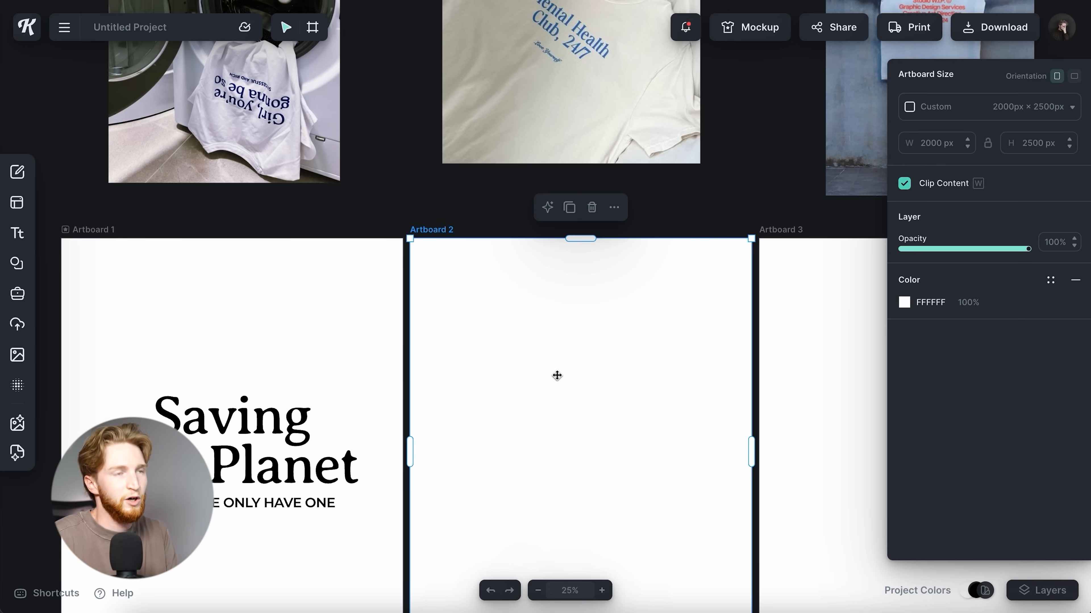
key("t")
Try the serif typefaces Butler, Cormorant Garamond and daily WIOGEA on the new text on Artboard 2.
left_click(927, 358)
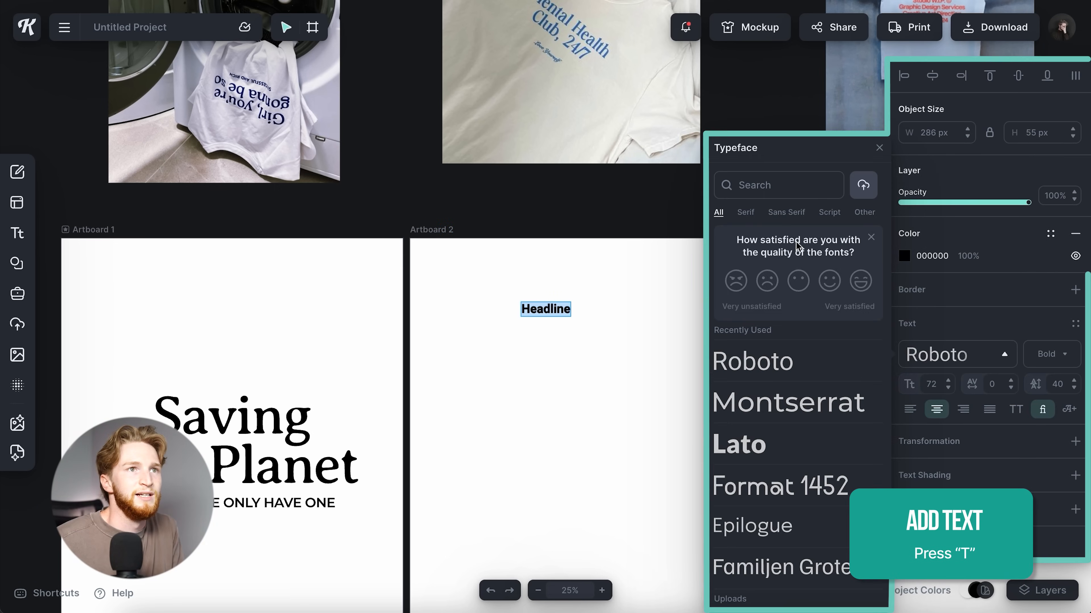
left_click(745, 212)
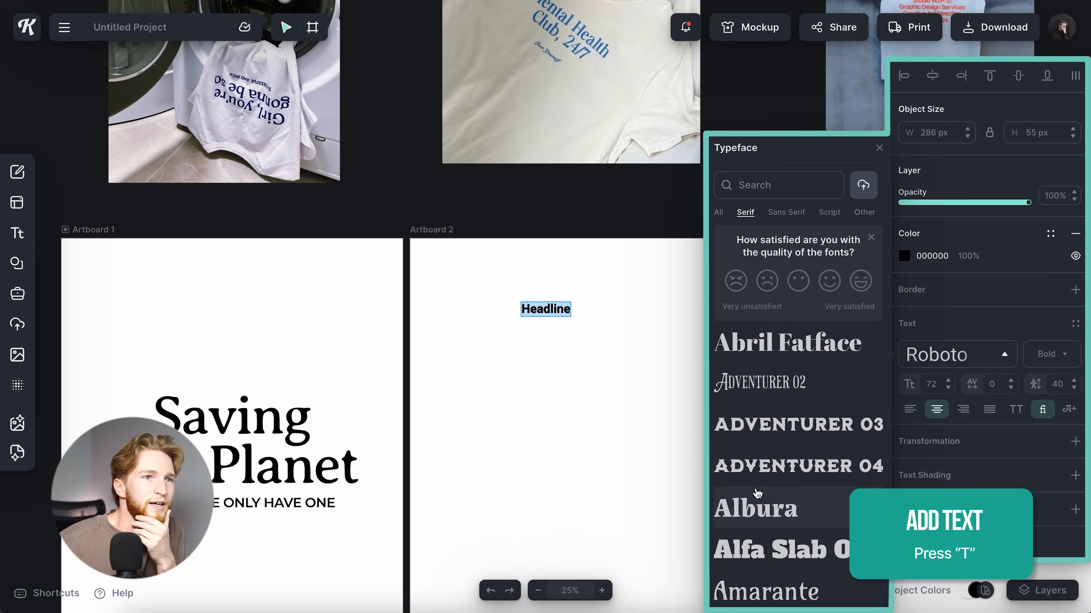
scroll(757, 493, "down", 5)
scroll(767, 486, "down", 5)
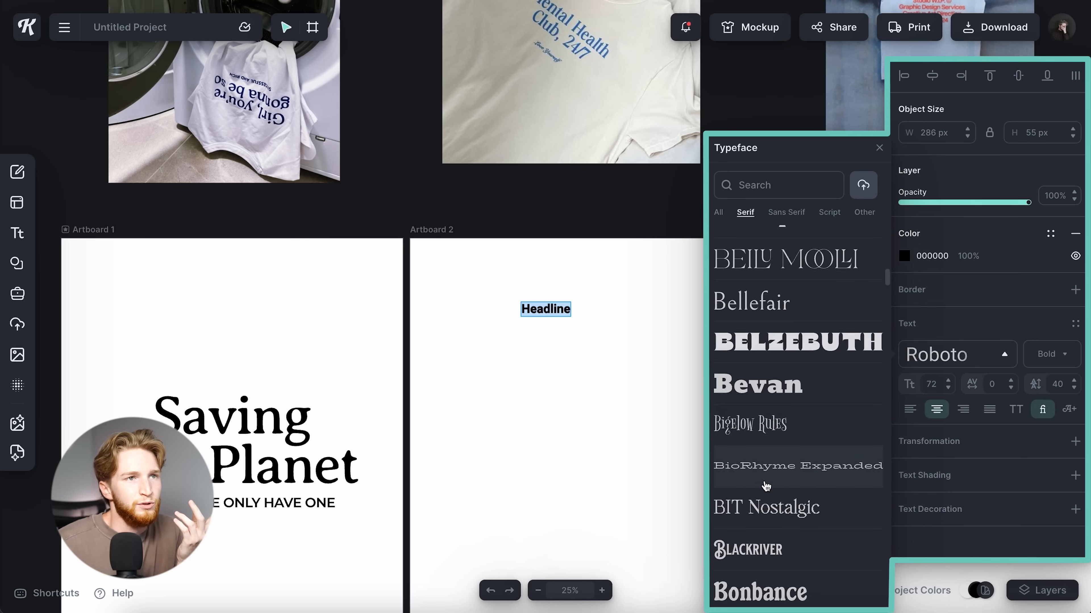
scroll(769, 497, "down", 5)
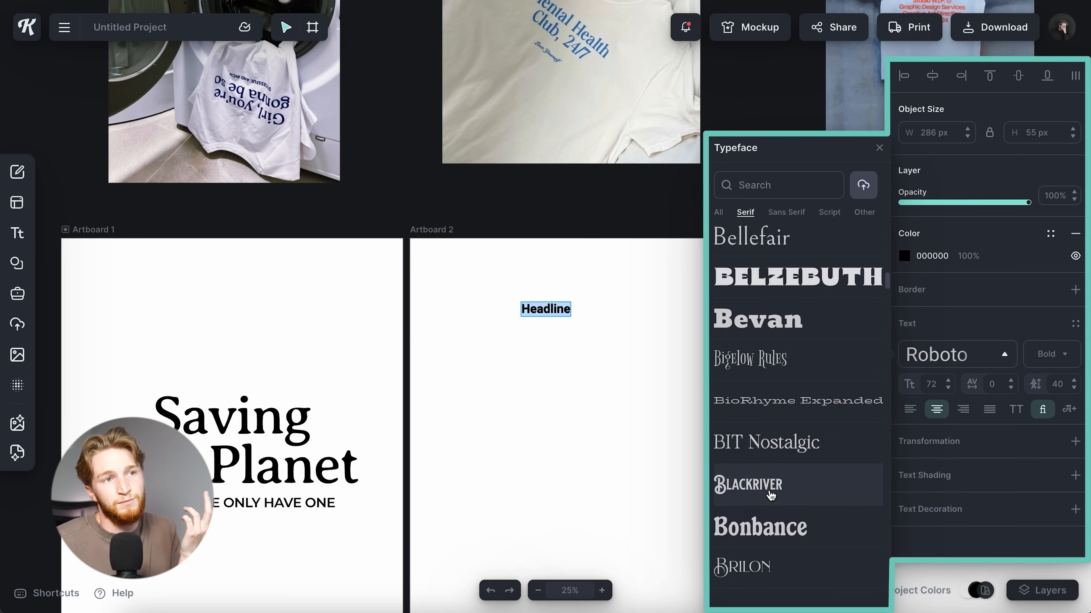
left_click(768, 427)
scroll(767, 434, "down", 5)
left_click(775, 380)
scroll(781, 378, "down", 5)
left_click(789, 278)
left_click(1063, 360)
left_click(988, 355)
Browse further through the serif typefaces and apply Oranienbaum to the headline on Artboard 2.
scroll(778, 451, "down", 20)
scroll(779, 468, "down", 15)
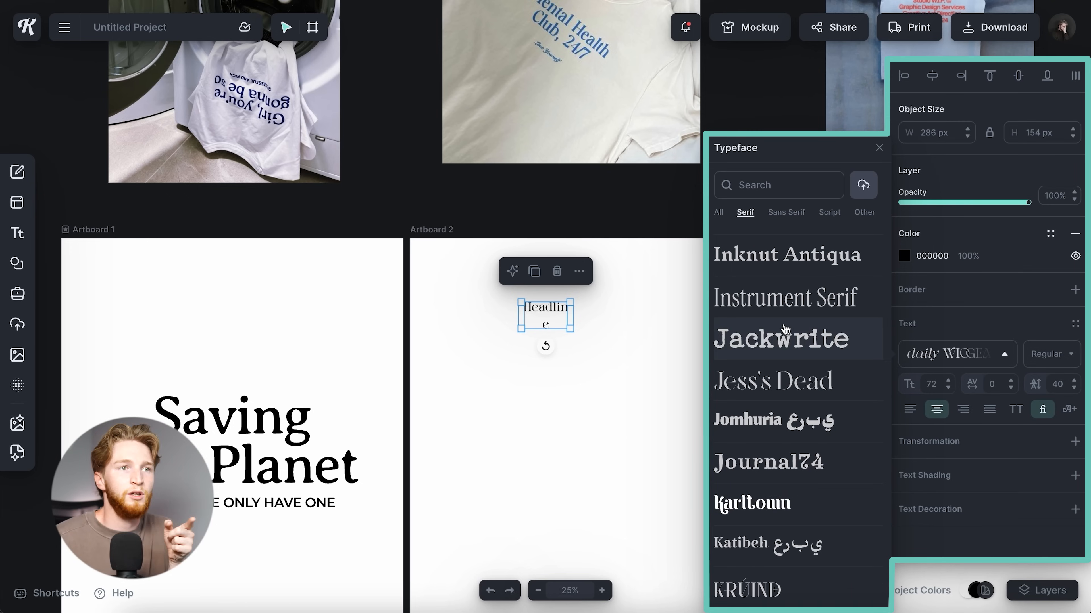
scroll(790, 344, "down", 3)
scroll(786, 329, "down", 7)
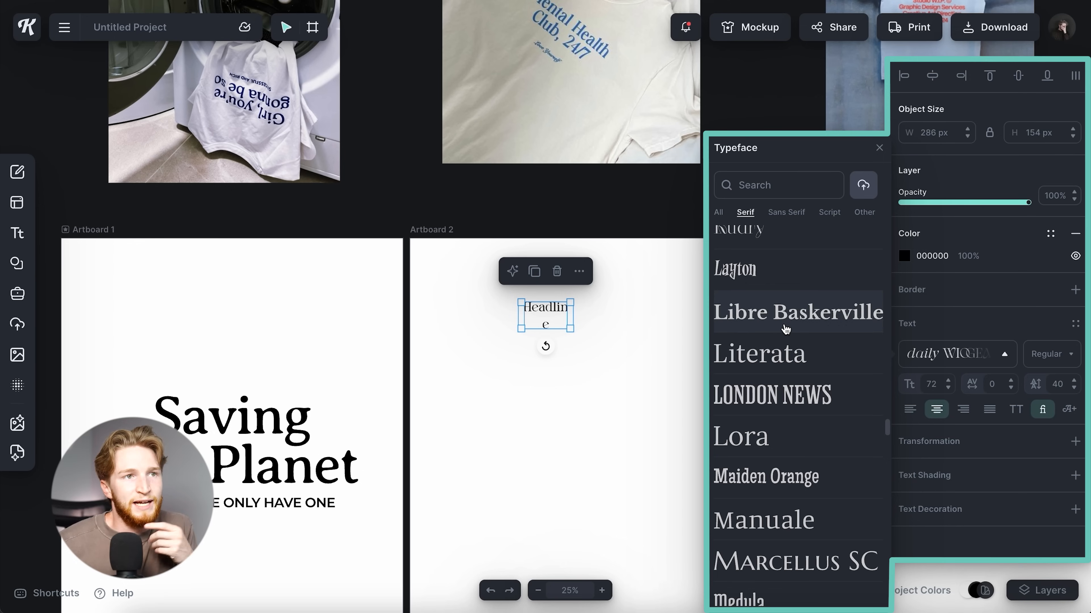
scroll(786, 330, "down", 7)
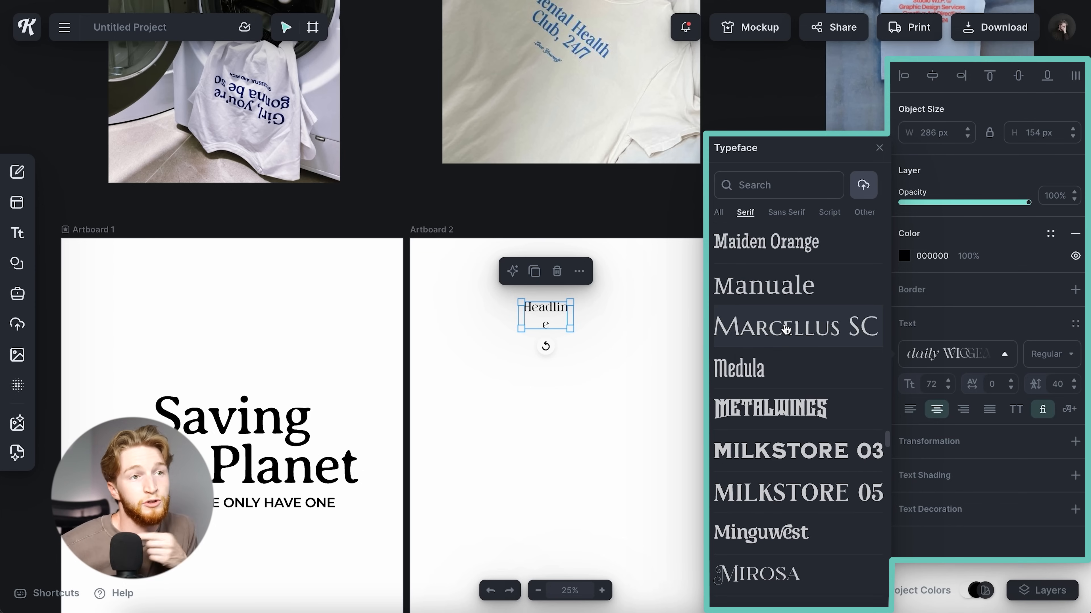
scroll(786, 329, "down", 14)
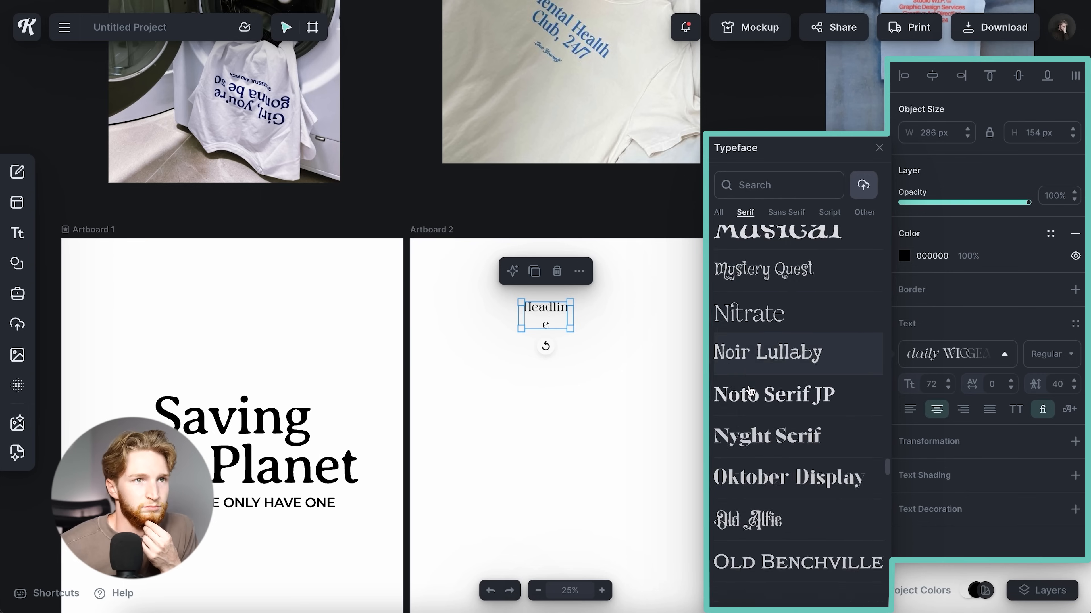
scroll(755, 399, "down", 8)
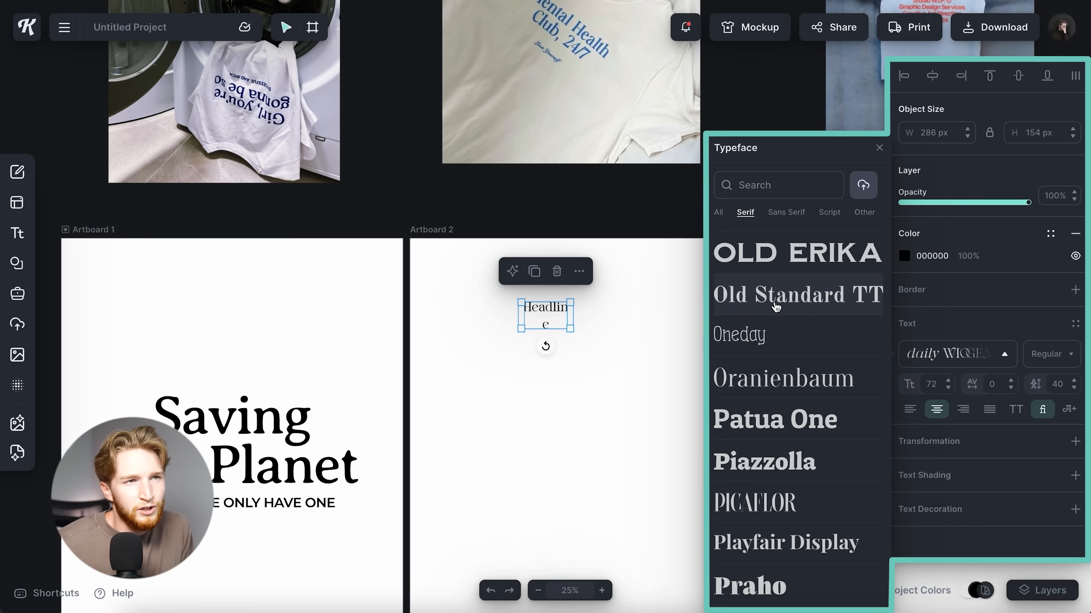
scroll(777, 301, "down", 2)
left_click(781, 291)
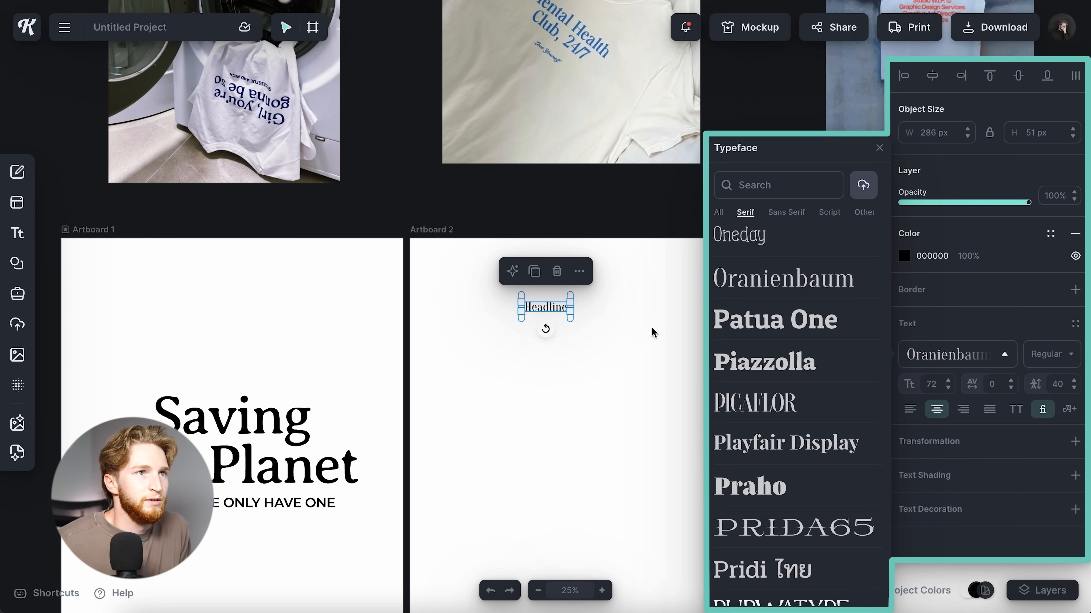
Scale the headline up to about 1548 × 278 px and move it to the horizontal middle of Artboard 2.
left_click(598, 325)
left_click(557, 311)
left_click_drag(570, 311, 642, 360)
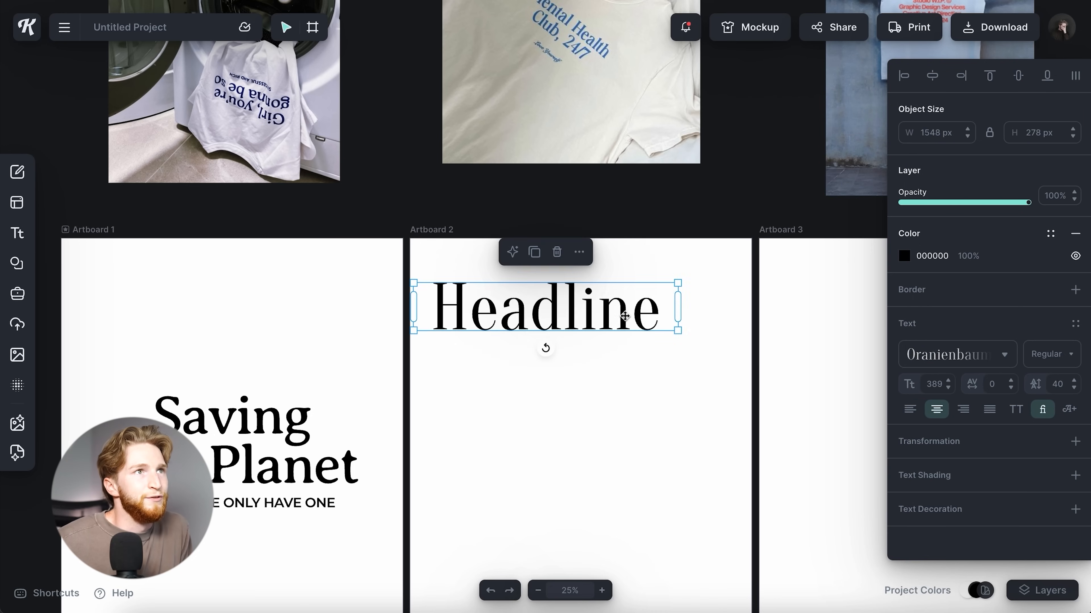
left_click_drag(623, 317, 655, 345)
Set the headline's letter spacing to -50.
left_click(1000, 386)
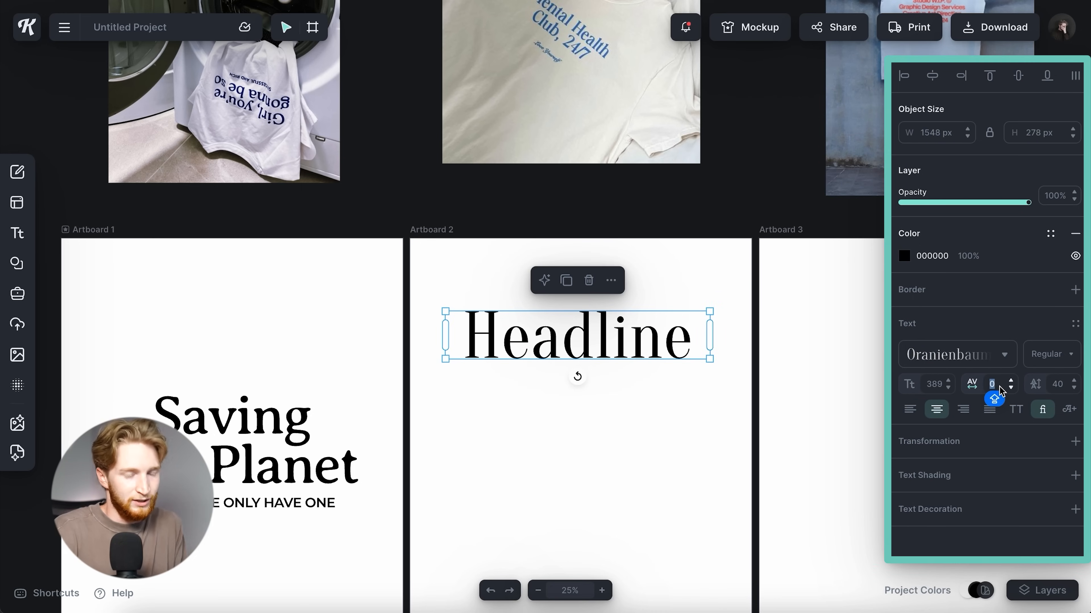
type("-30")
key("Return")
left_click(1000, 387)
type("-50")
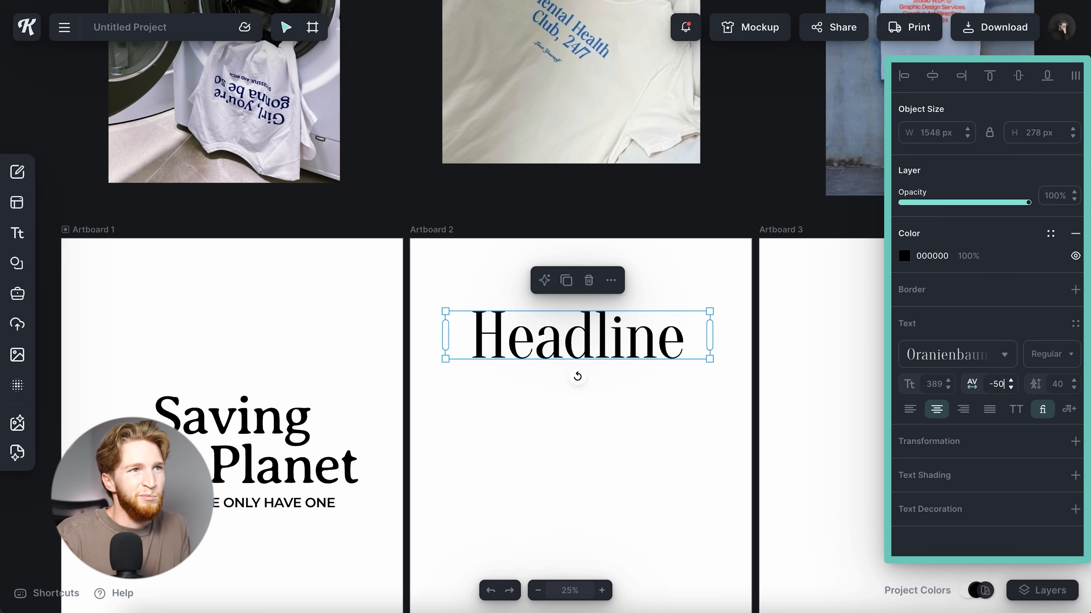
key("Return")
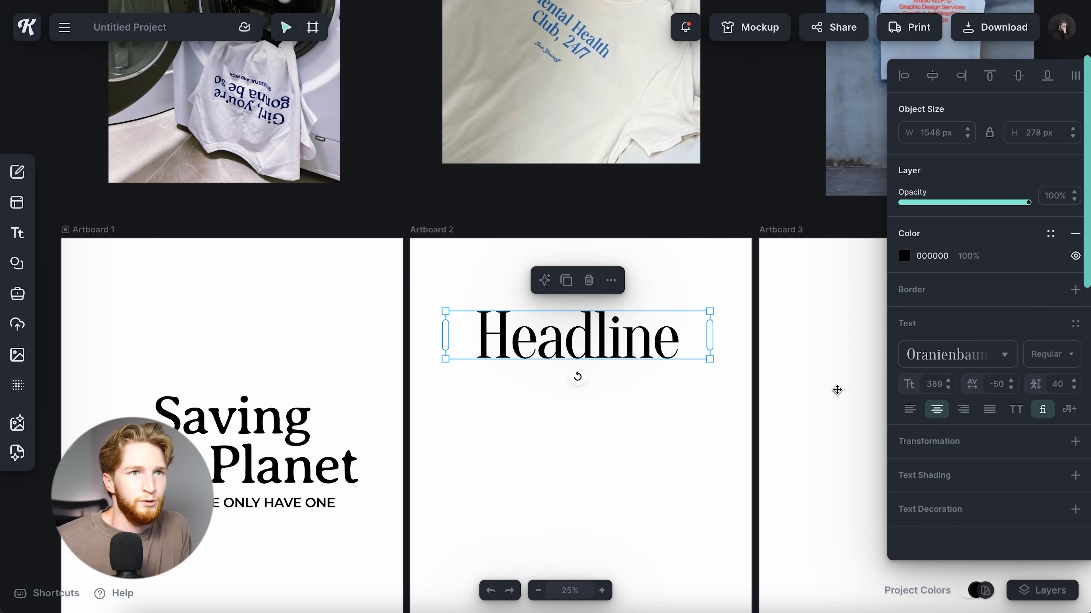
Replace the placeholder headline on Artboard 2 with "Take Care Of" and, on a new line, "Your Pets".
double_click(646, 347)
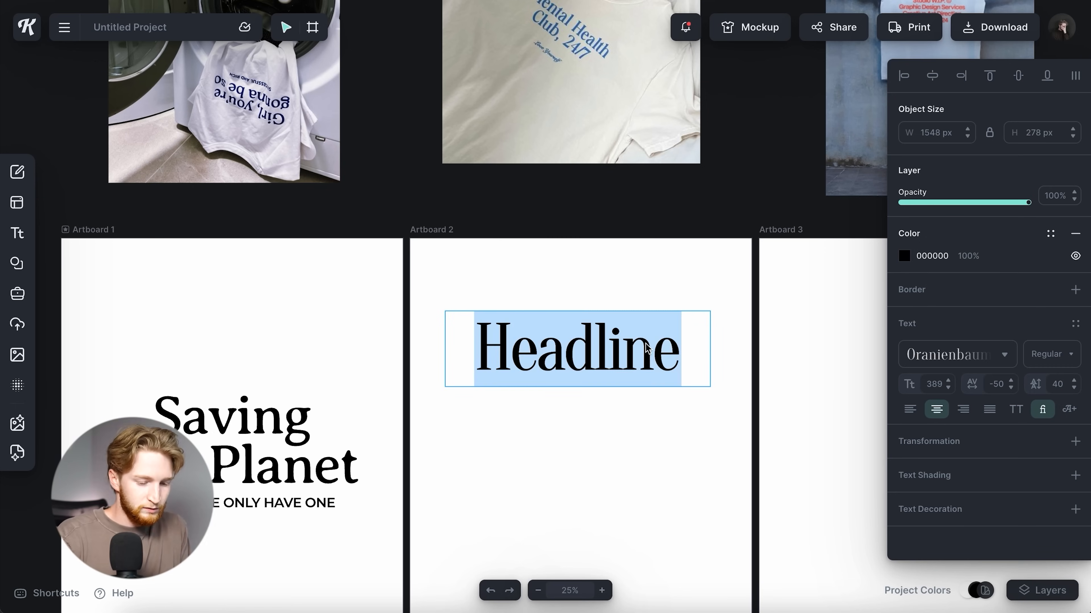
type("Take Care")
key("Return")
type("Of")
key("Return")
type("Your Pets")
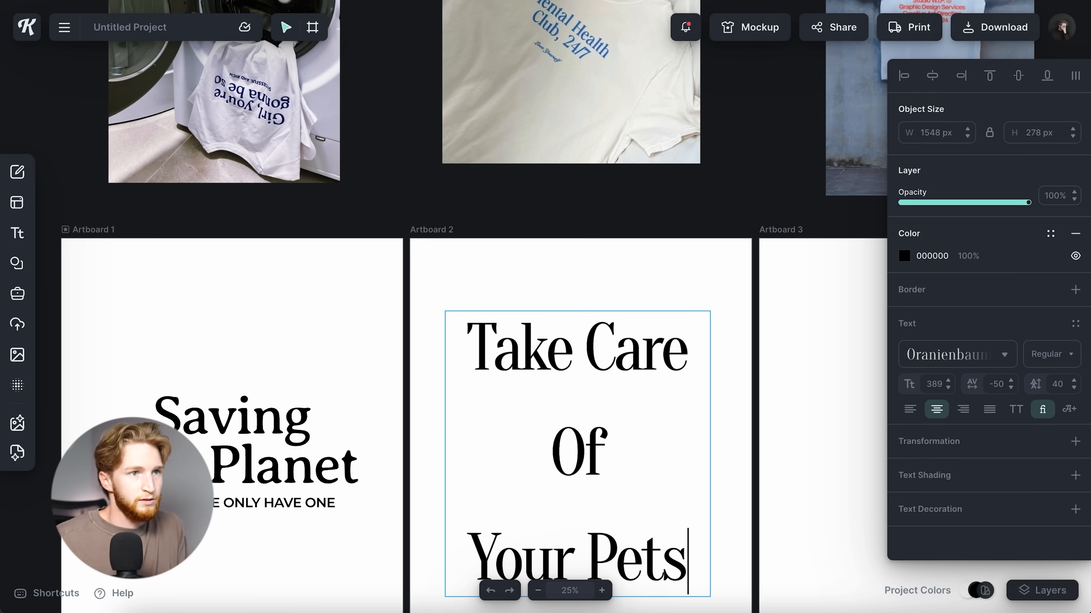
Widen the text box to about 2074 px so "Take Care Of" fits on one line, and set the line spacing to -20.
left_click(717, 342)
left_click(677, 441)
left_click_drag(710, 429, 755, 429)
left_click(1067, 385)
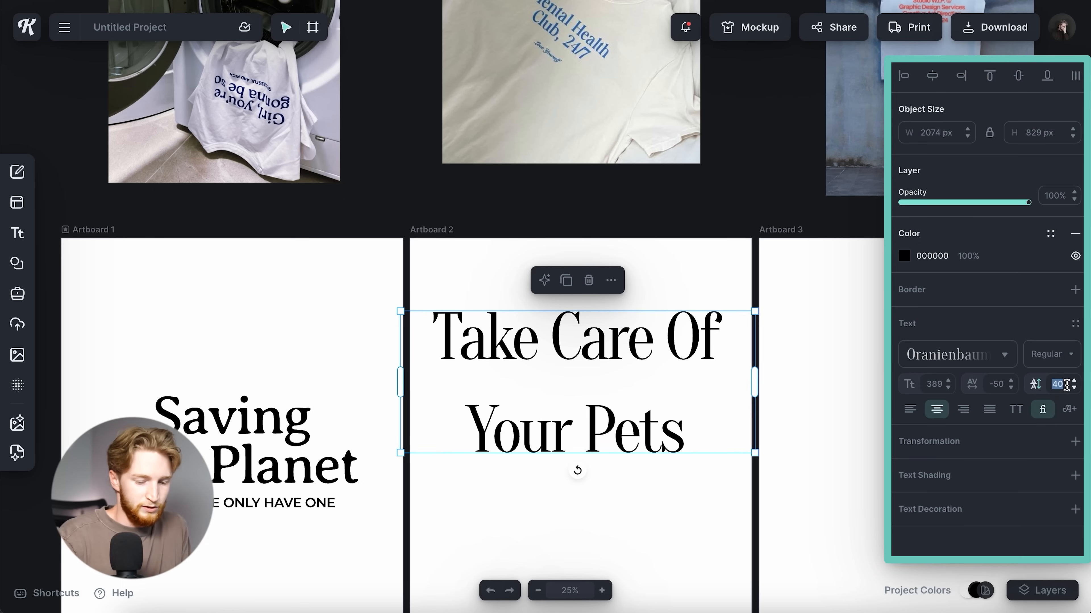
type("0")
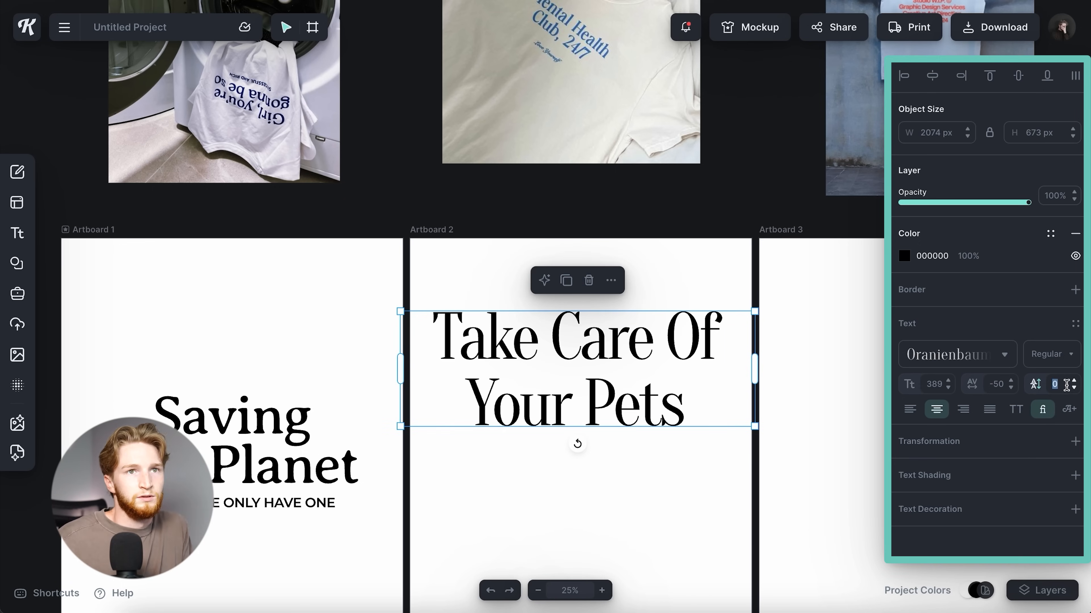
key("Return")
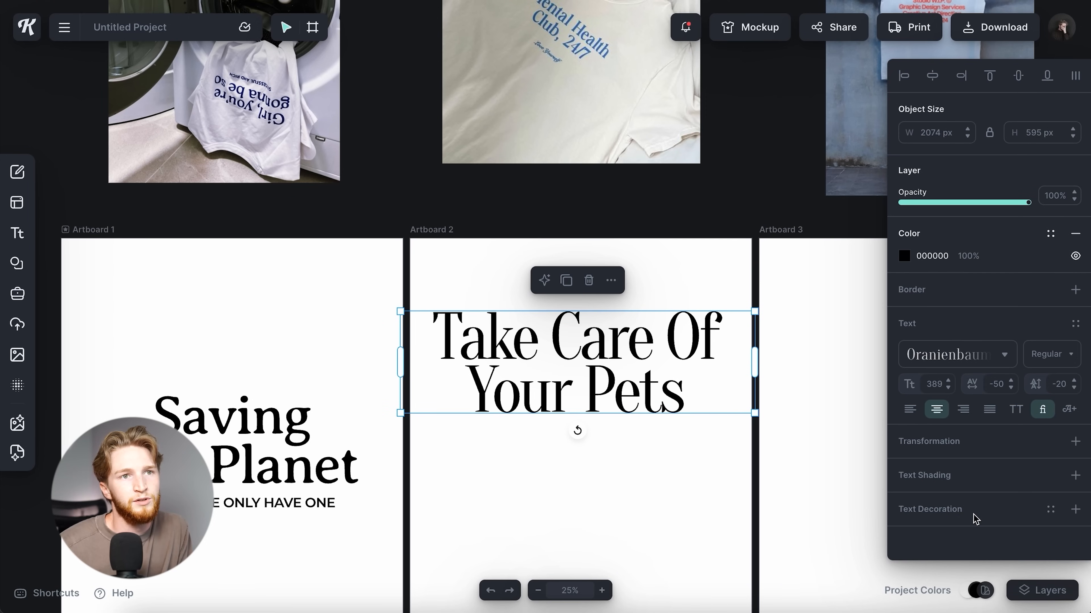
Thicken the "Take Care Of Your Pets" headline with black text shading in the third style, using offset 0 and outline width 3.
left_click(974, 479)
scroll(974, 482, "down", 1)
left_click(1007, 468)
scroll(997, 480, "down", 1)
scroll(998, 481, "down", 1)
left_click(904, 434)
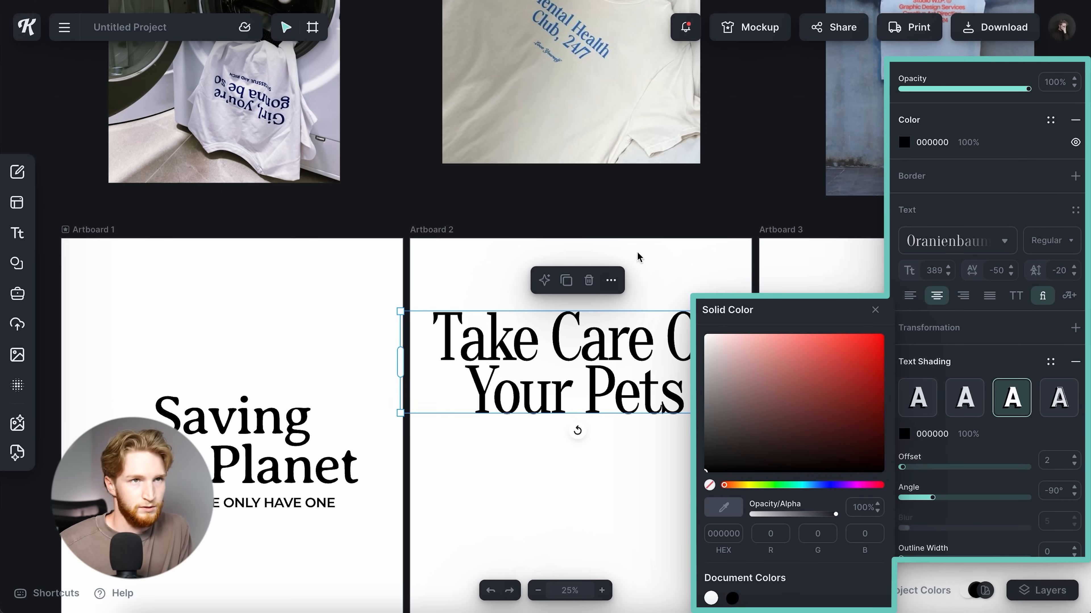
left_click(875, 310)
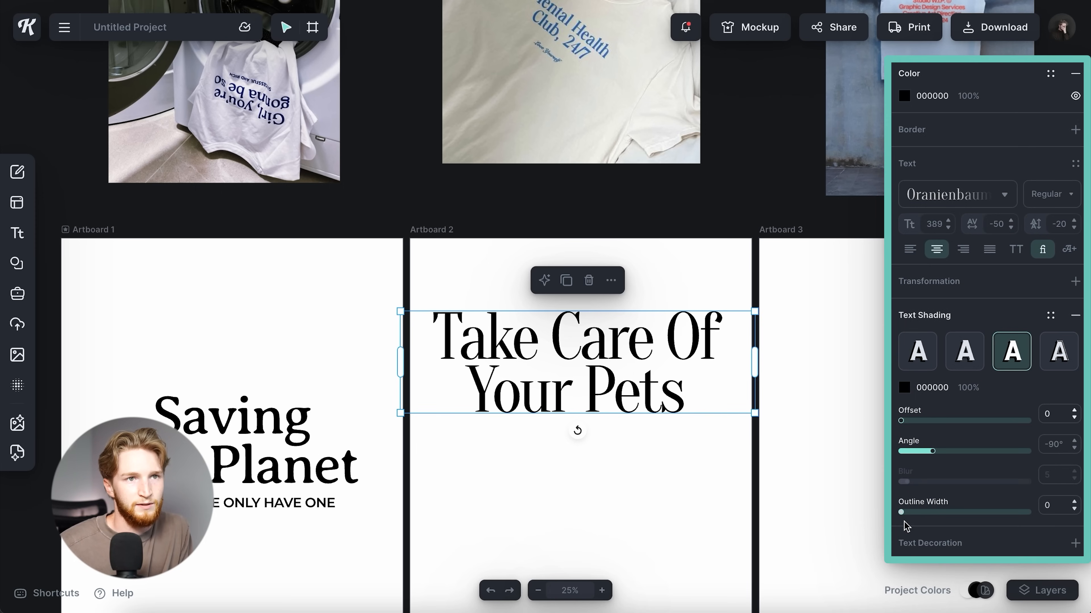
left_click_drag(905, 516, 906, 517)
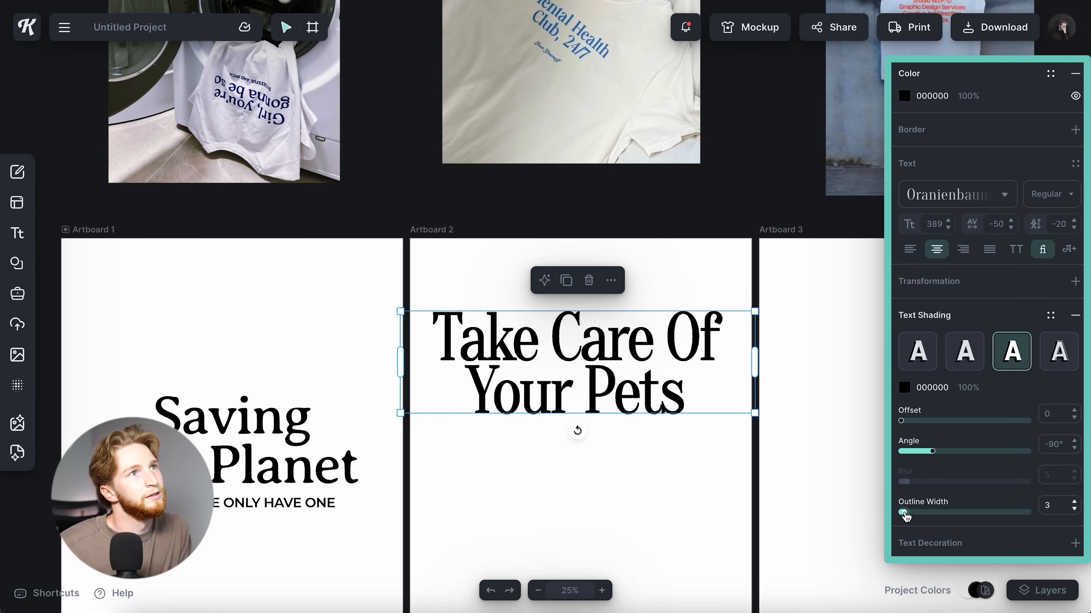
left_click(625, 480)
Change the typeface of the "Take Care Of Your Pets" headline to daily WIOGEA.
left_click(649, 350)
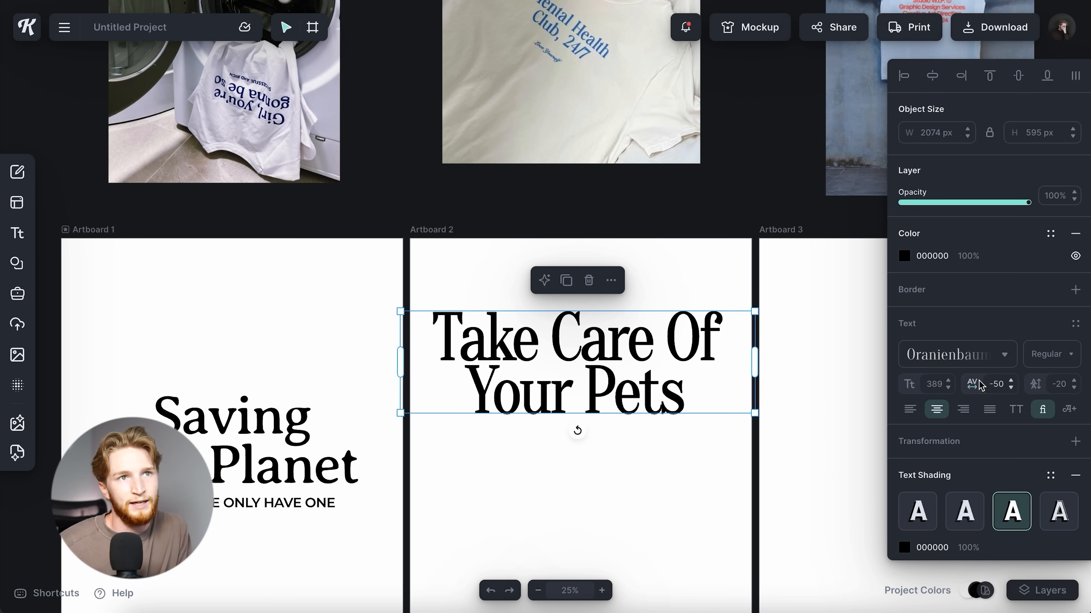
left_click(962, 355)
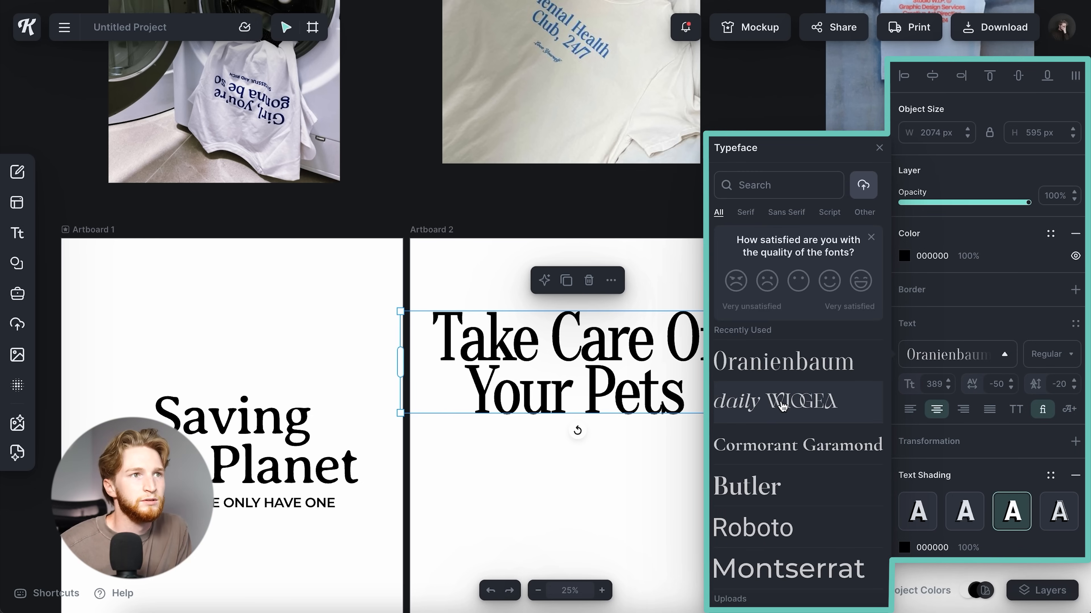
left_click(782, 407)
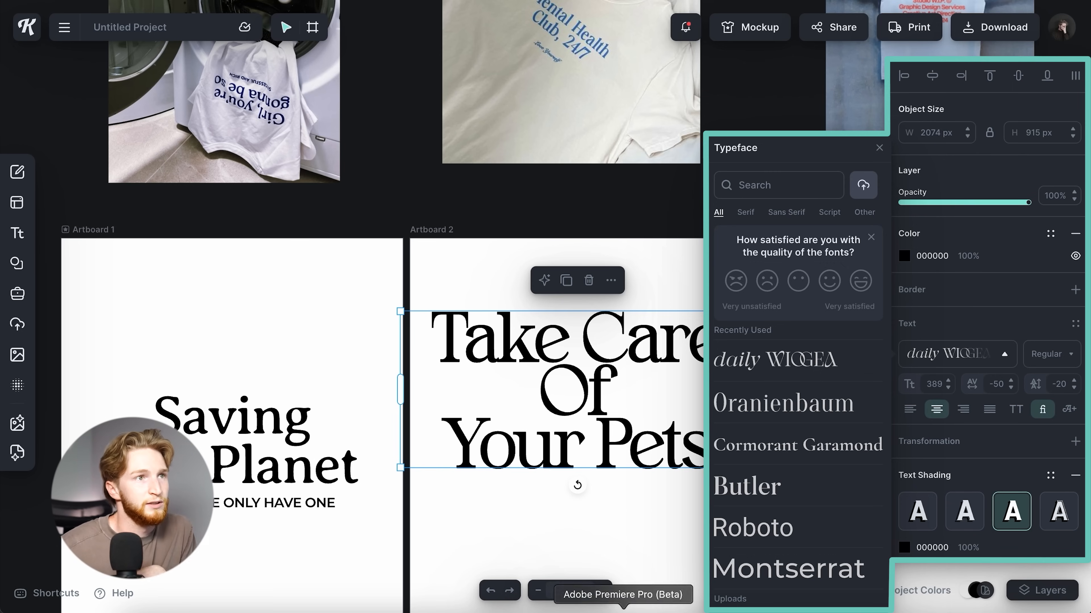
Widen the text box to about 2496 px so the headline fits on two lines, and set its line spacing to -10.
left_click(592, 539)
left_click(606, 409)
left_click_drag(755, 390, 792, 390)
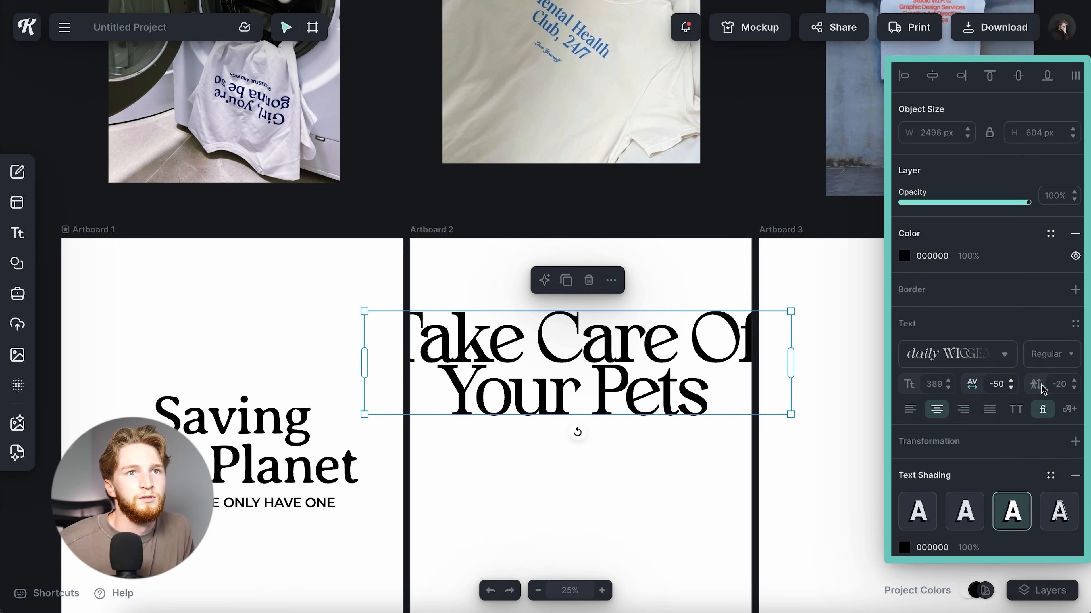
type("-10")
key("Return")
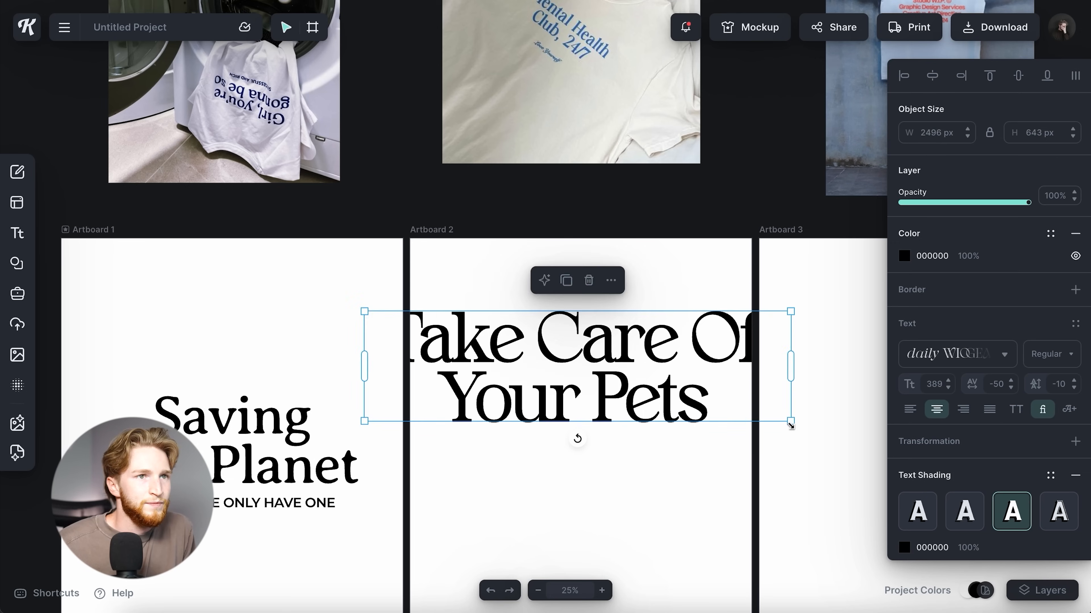
Scale the "Take Care Of Your Pets" headline down to fit inside Artboard 2 and move it slightly lower.
left_click_drag(790, 421, 717, 402)
left_click_drag(653, 390, 660, 424)
scroll(660, 424, "down", 2)
left_click(659, 425)
scroll(657, 425, "up", 4)
scroll(603, 250, "down", 7)
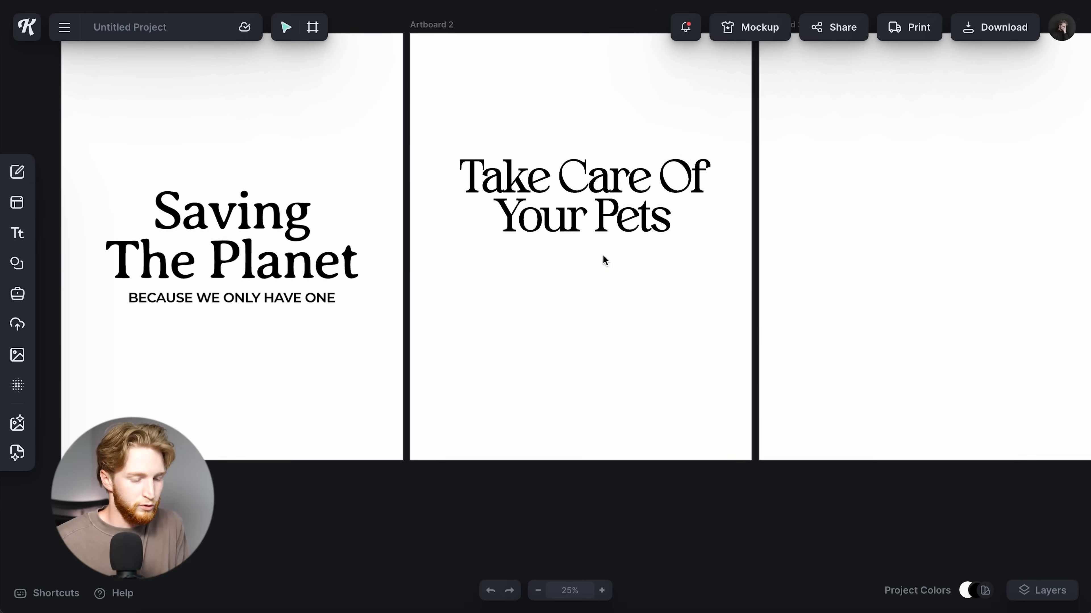
Add the text "They Love You" beneath the "Take Care Of Your Pets" headline on Artboard 2.
scroll(590, 349, "up", 2)
key("t")
left_click(934, 357)
left_click(613, 345)
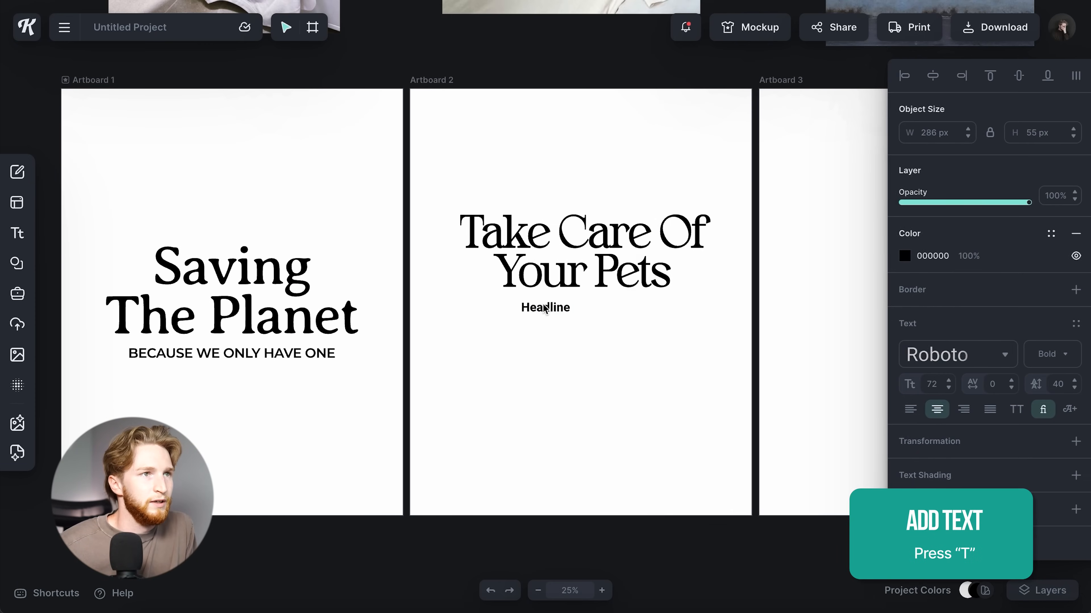
double_click(544, 309)
left_click(550, 308)
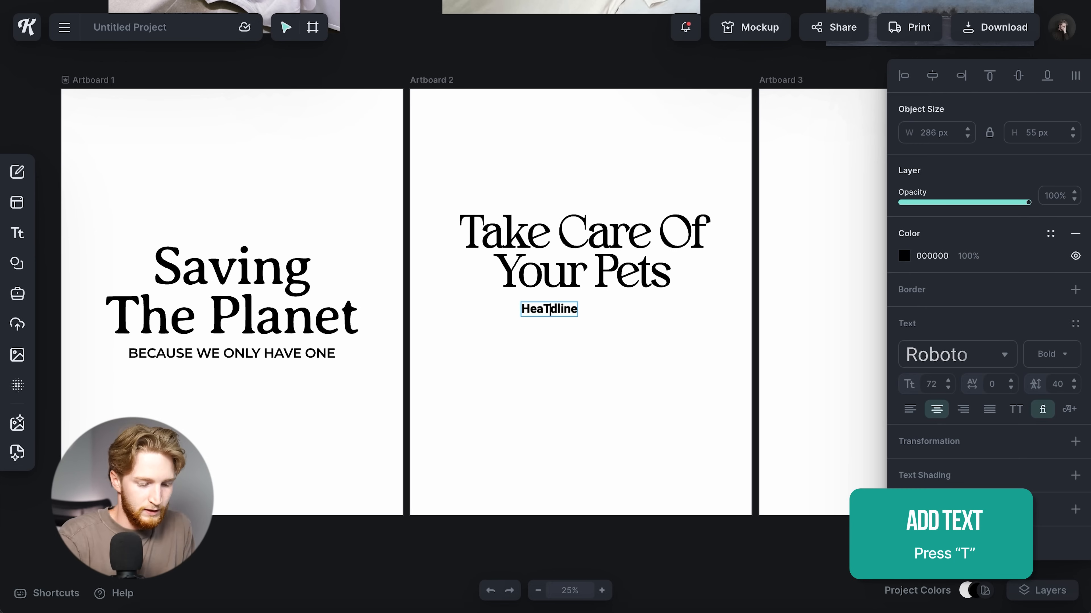
type("They")
key("ctrl+a")
type("They Love You")
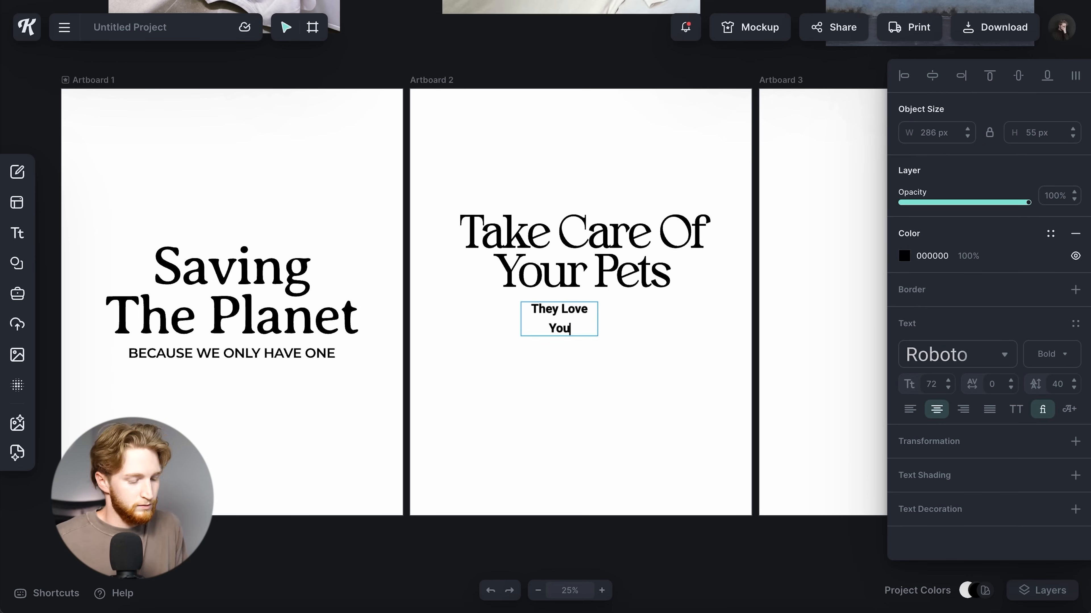
key("Escape")
Try script typefaces such as Acro Script, Belle Hamilton and Birthstone on the "They Love You" line.
left_click(957, 354)
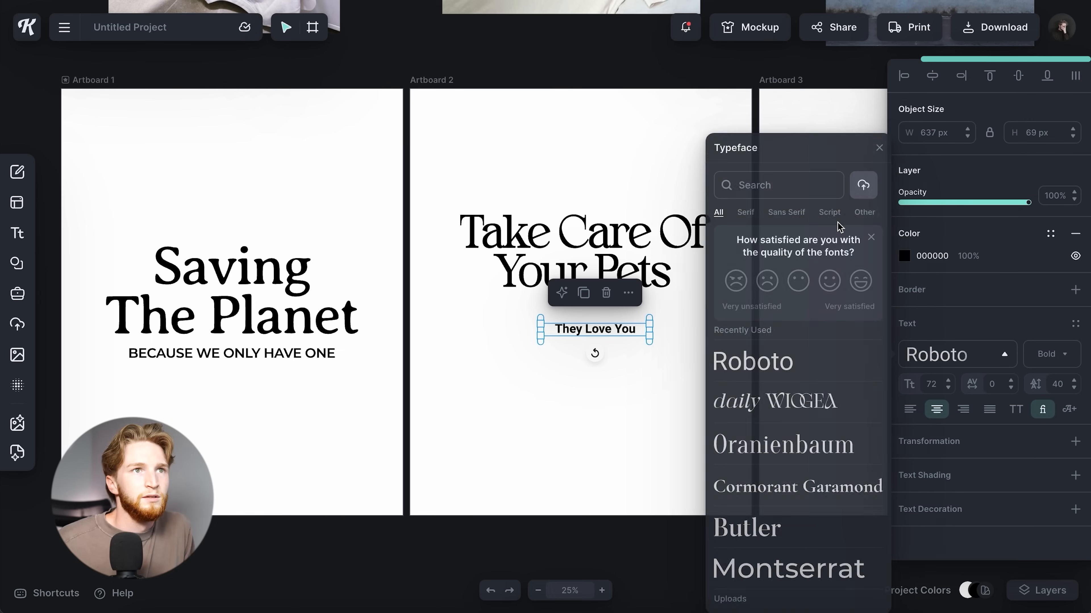
left_click(829, 214)
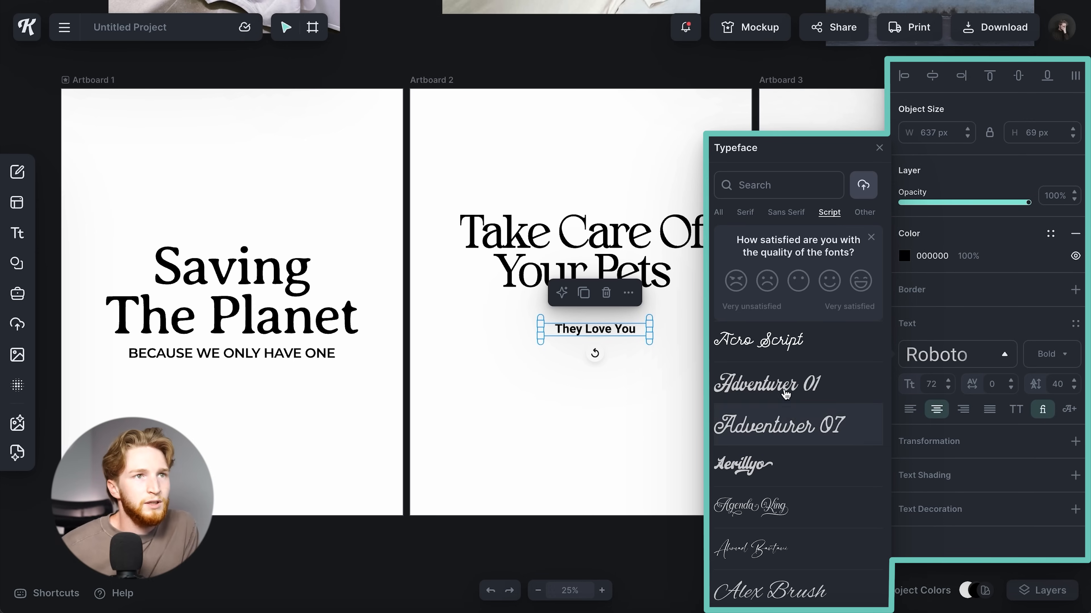
left_click(781, 379)
left_click(778, 423)
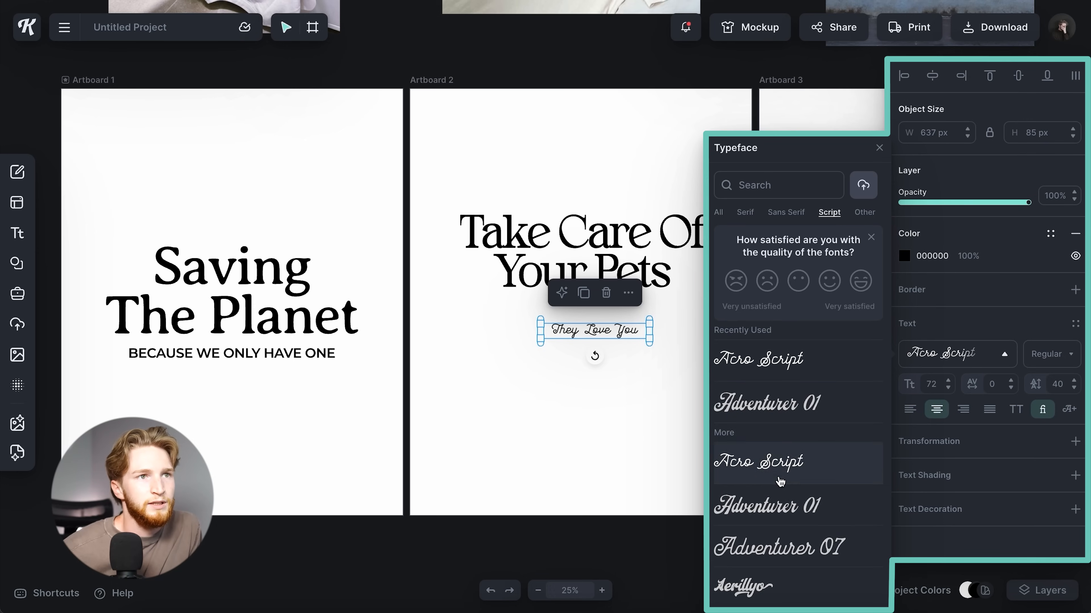
scroll(780, 482, "down", 20)
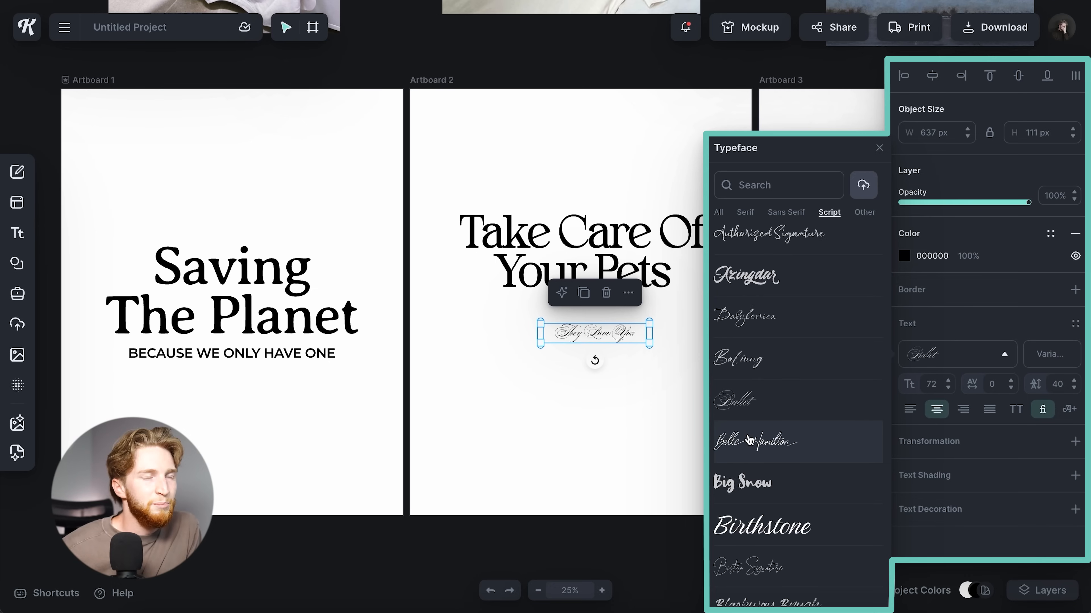
left_click(756, 440)
scroll(756, 443, "down", 2)
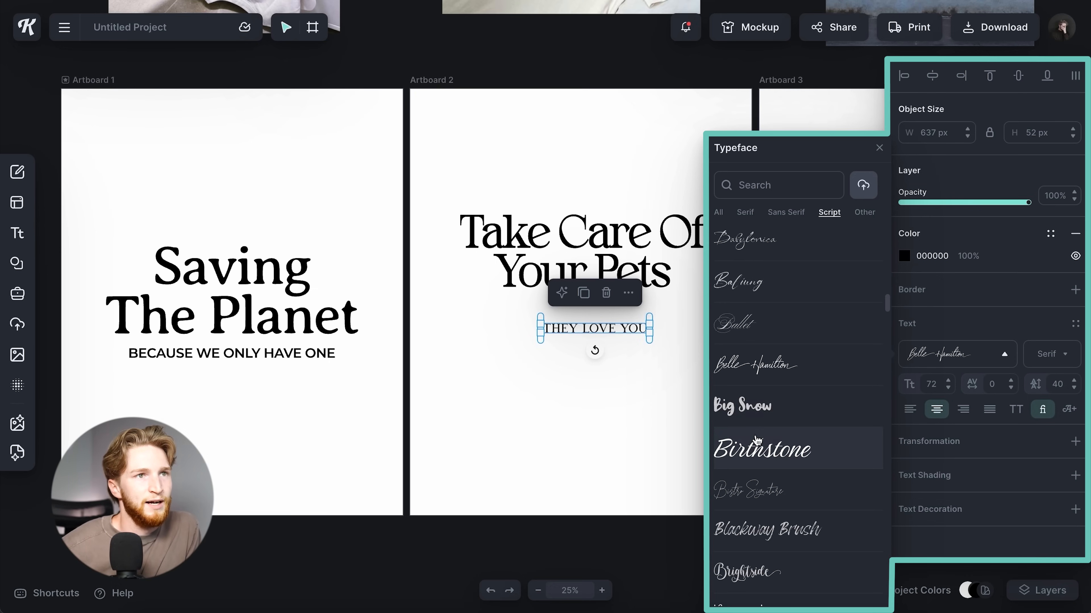
left_click(753, 406)
left_click(753, 447)
scroll(754, 430, "down", 2)
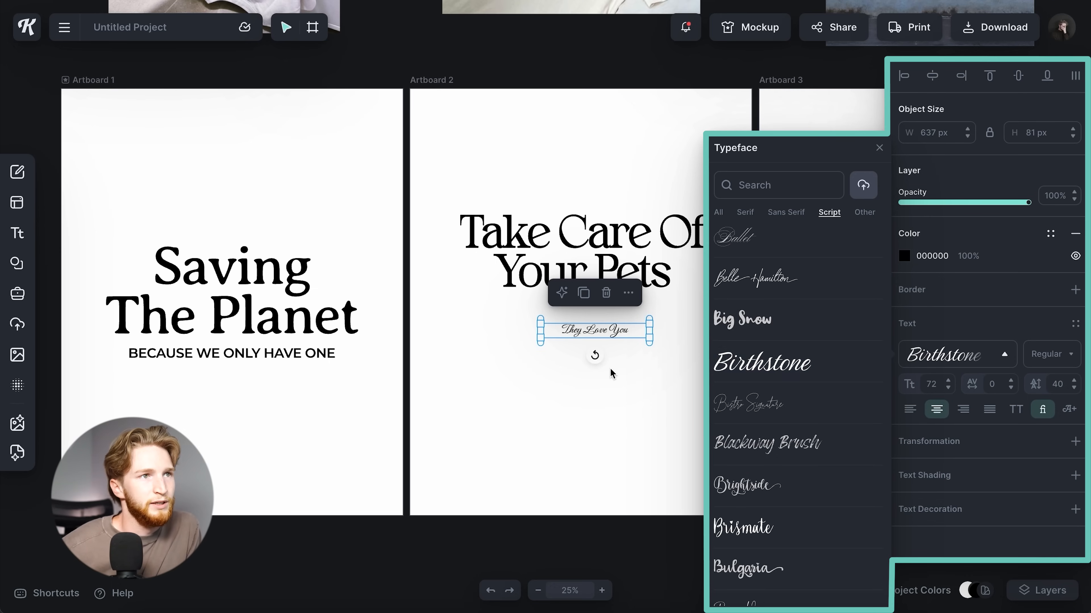
Set the "They Love You" line in Herr Von Muellerhoff, enlarge it to font size 109 and place it just under the headline.
scroll(611, 373, "up", 5)
scroll(610, 373, "down", 4)
scroll(752, 498, "down", 5)
left_click(753, 500)
scroll(753, 494, "down", 18)
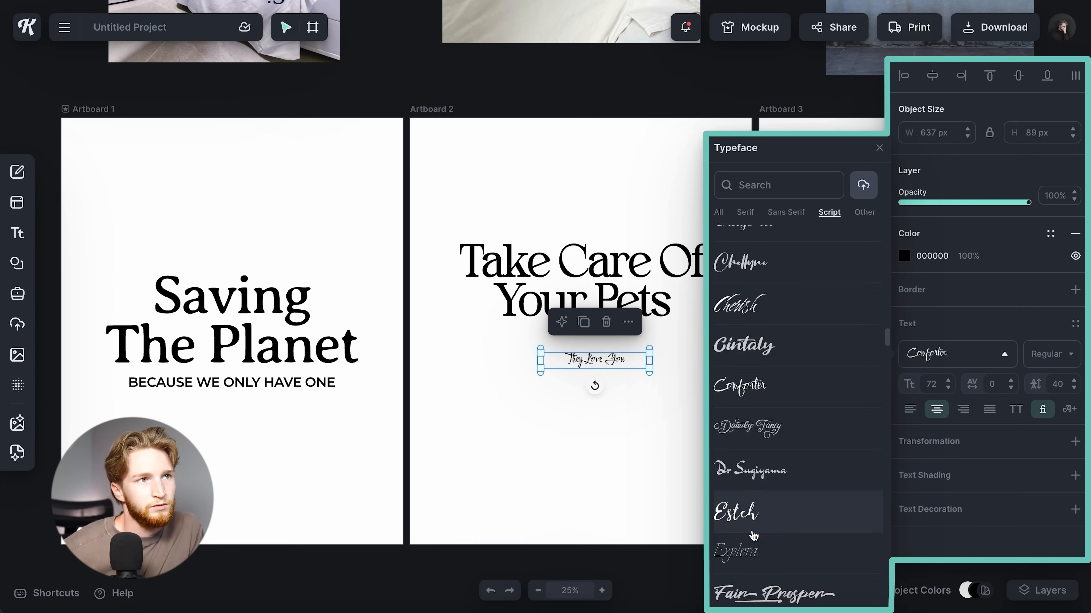
scroll(755, 452, "down", 12)
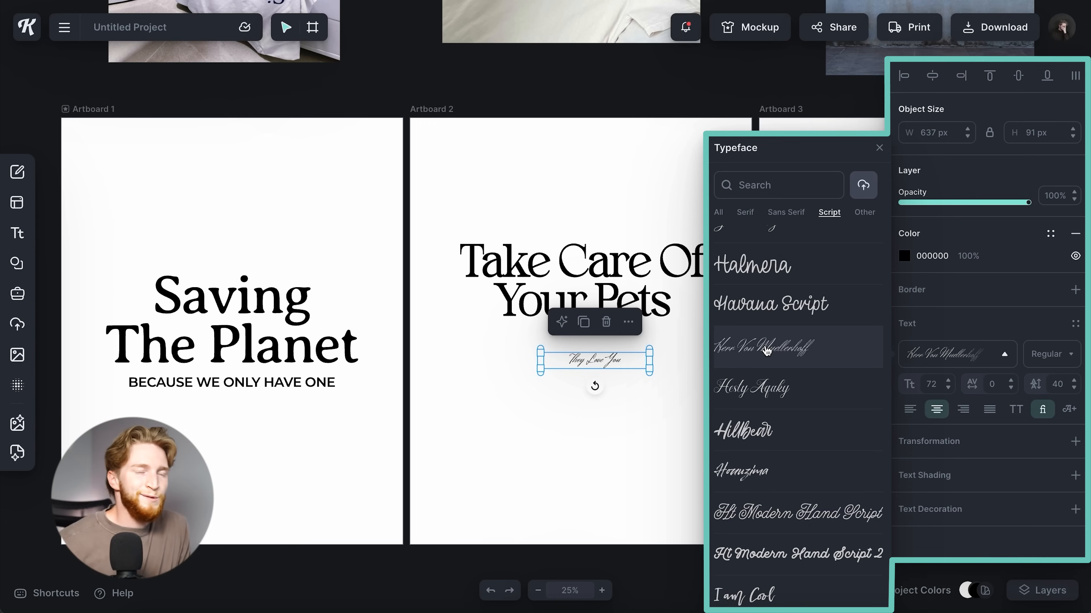
left_click(764, 355)
left_click(684, 402)
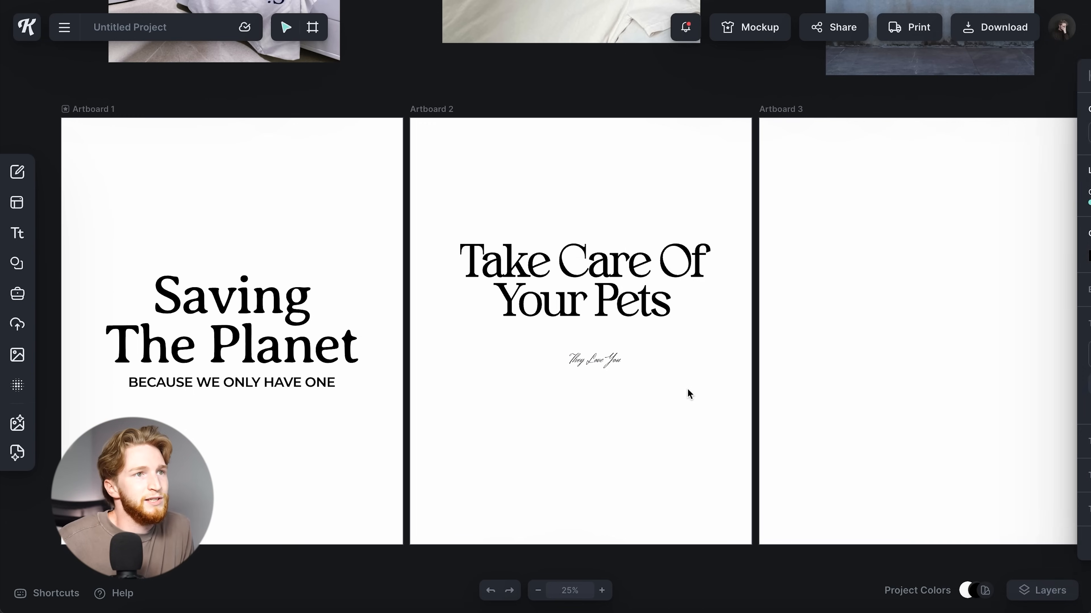
left_click(606, 361)
left_click_drag(648, 372, 607, 344)
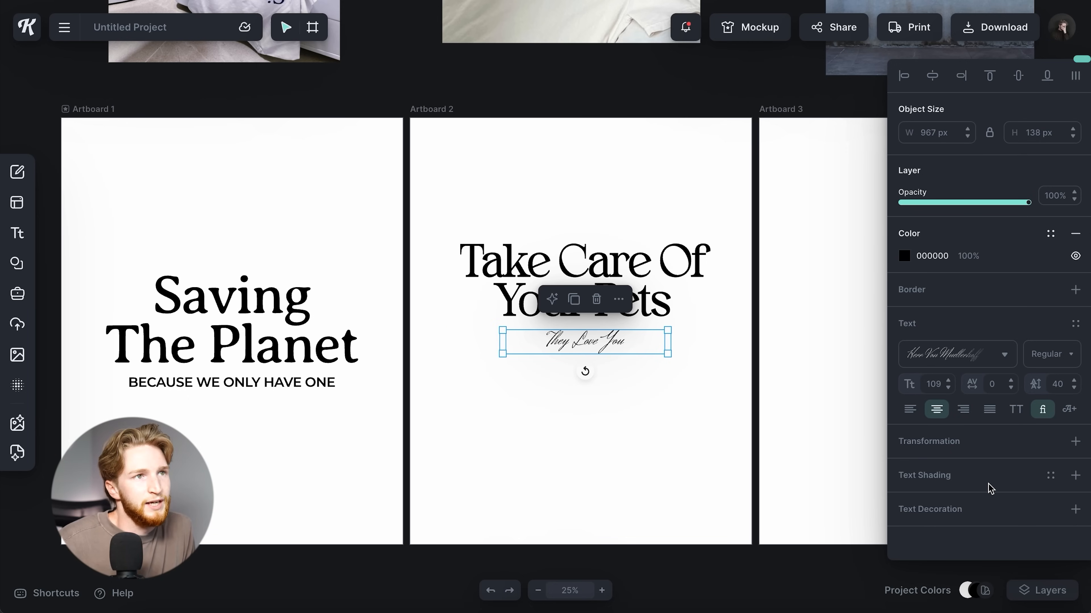
Thicken the "They Love You" line with black text shading in the third style, using offset 0 and a slightly increased outline width.
left_click(972, 476)
left_click(1014, 513)
scroll(966, 455, "down", 3)
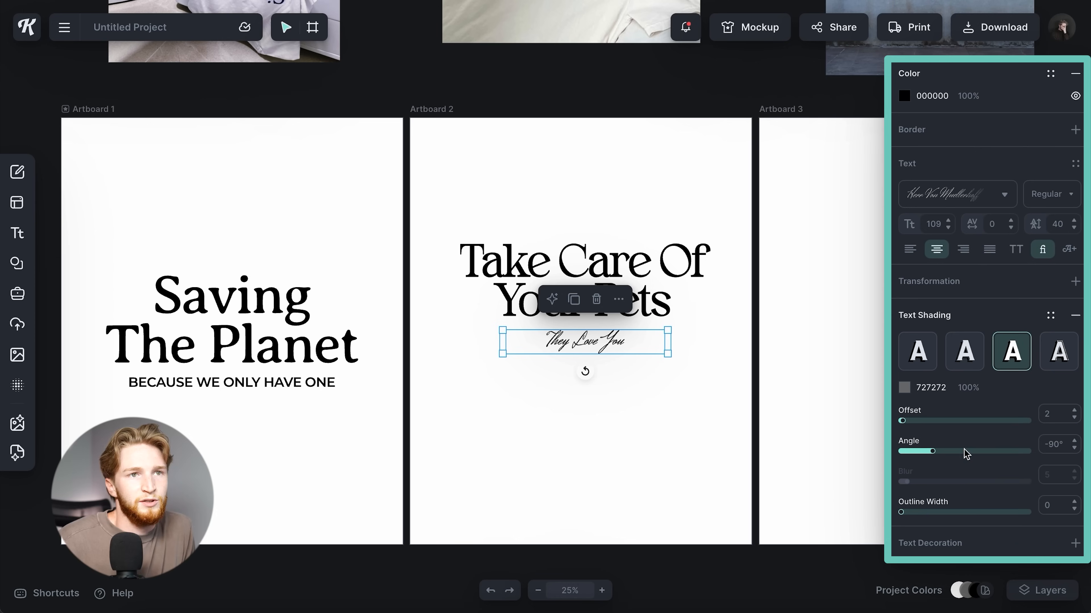
left_click_drag(902, 421, 898, 421)
left_click(903, 389)
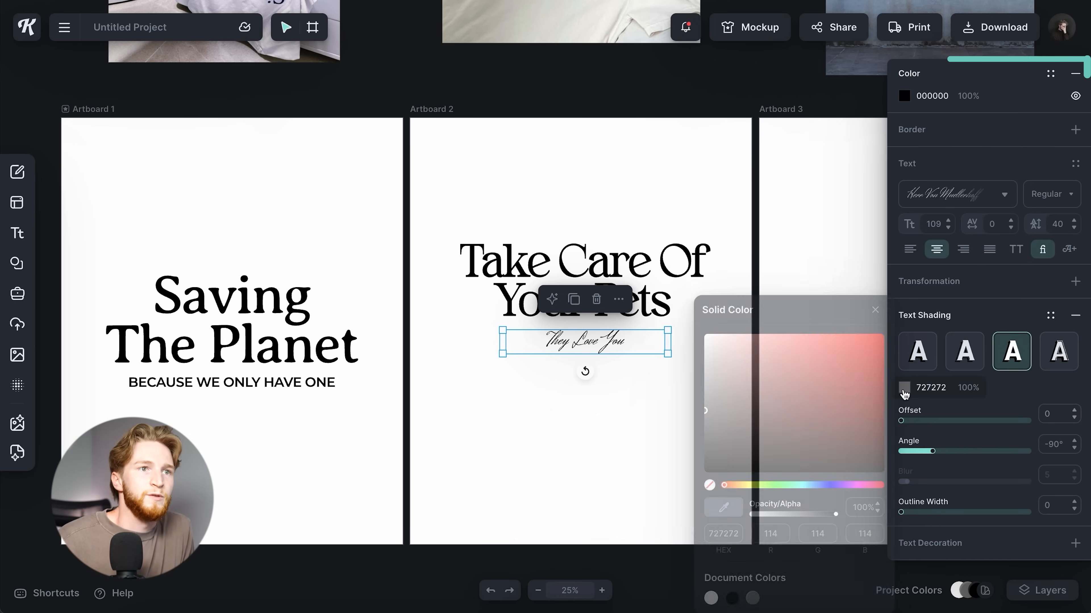
mouse_move(760, 460)
left_mouse_down()
mouse_move(851, 347)
mouse_move(701, 474)
left_mouse_up()
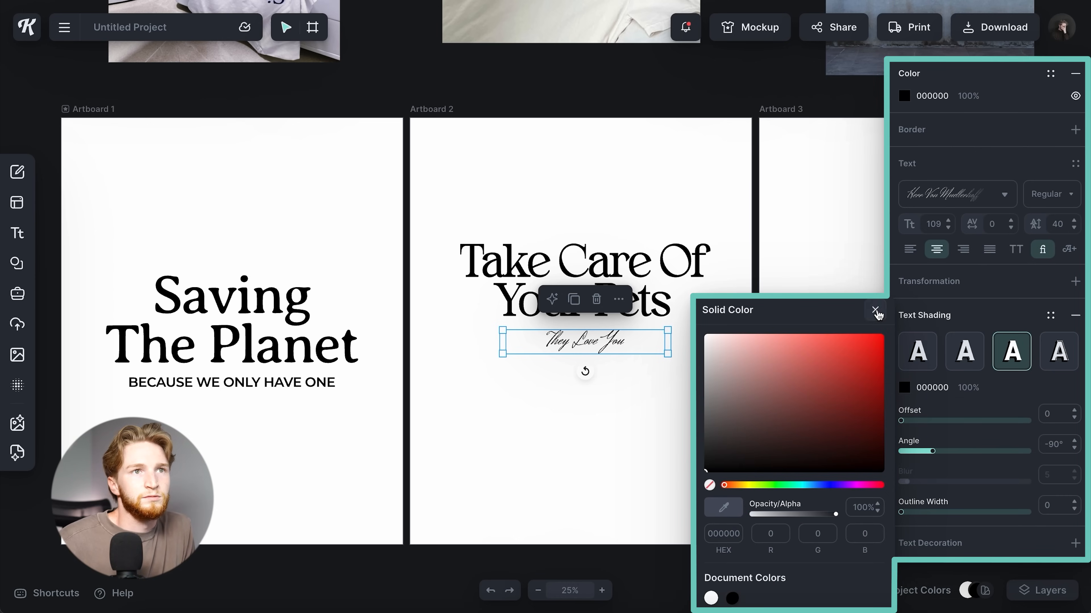
left_click(887, 312)
left_click_drag(901, 512, 903, 517)
Group the headline with the "They Love You" line and center the group horizontally and vertically on Artboard 2.
left_click_drag(578, 479, 635, 283)
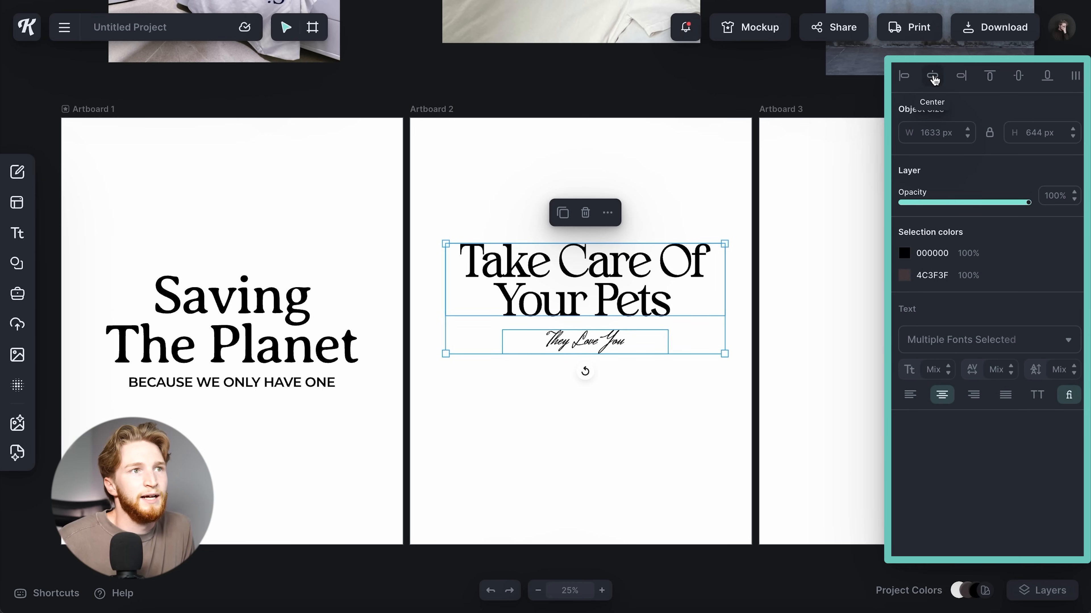
key("ctrl+g")
left_click(936, 81)
left_click(1016, 78)
left_click(625, 455)
Examine the red four-line text on the third reference photo and highlight the third niche, "Yoga and Wellness Wear", in the ChatGPT list.
scroll(623, 456, "right", 3)
scroll(511, 461, "up", 5)
scroll(498, 460, "right", 4)
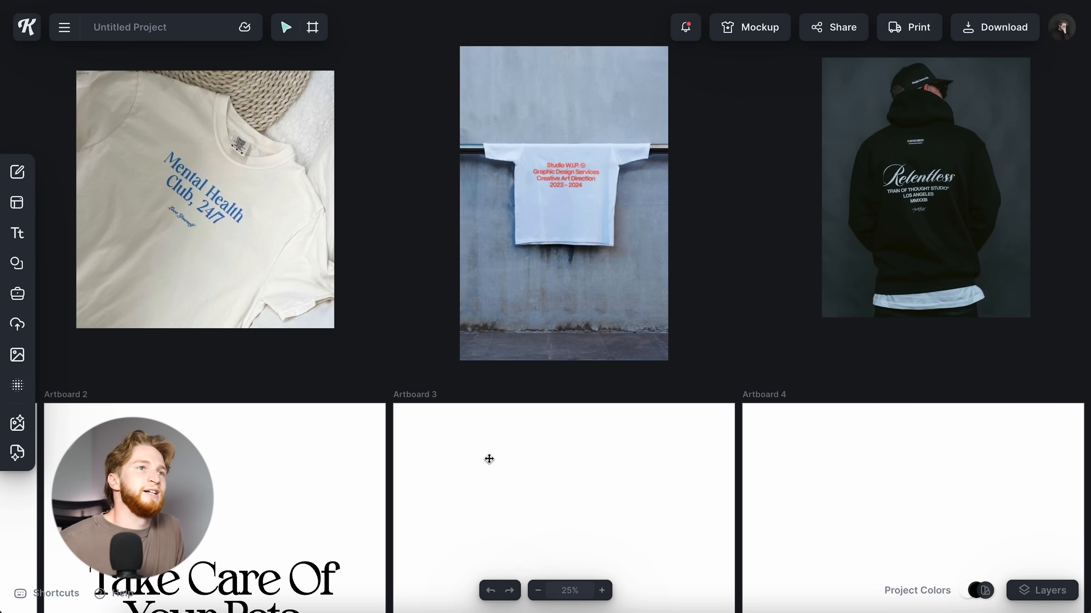
scroll(605, 176, "up", 8)
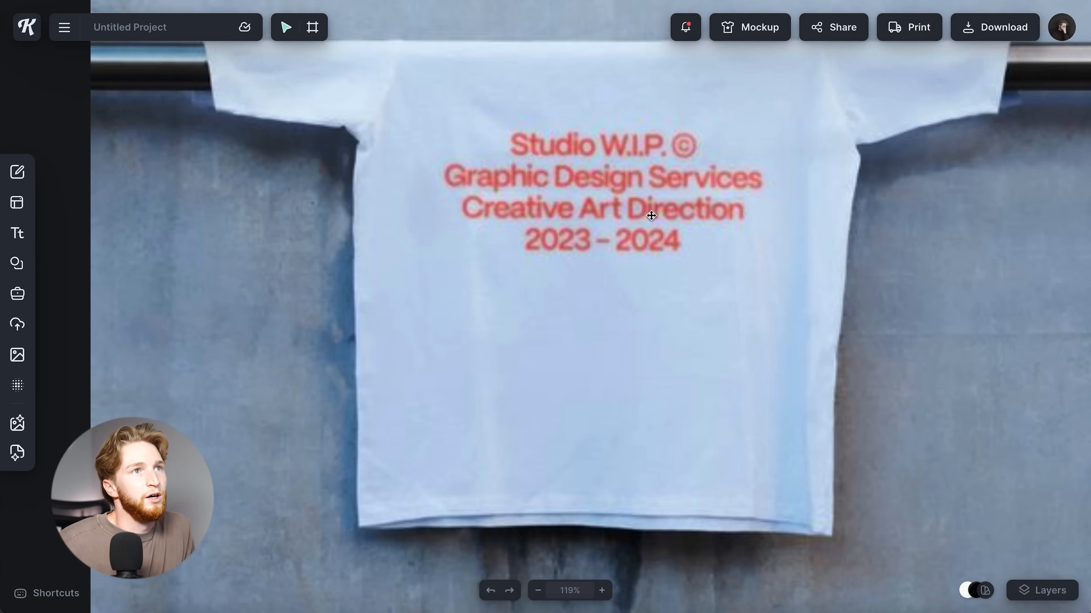
scroll(630, 236, "down", 5)
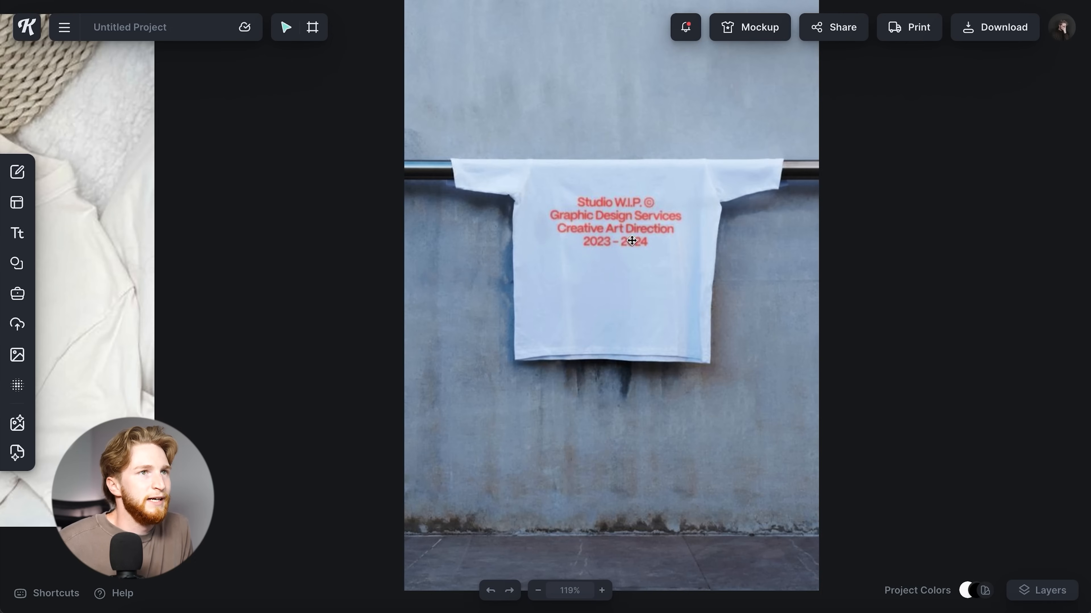
scroll(596, 305, "down", 2)
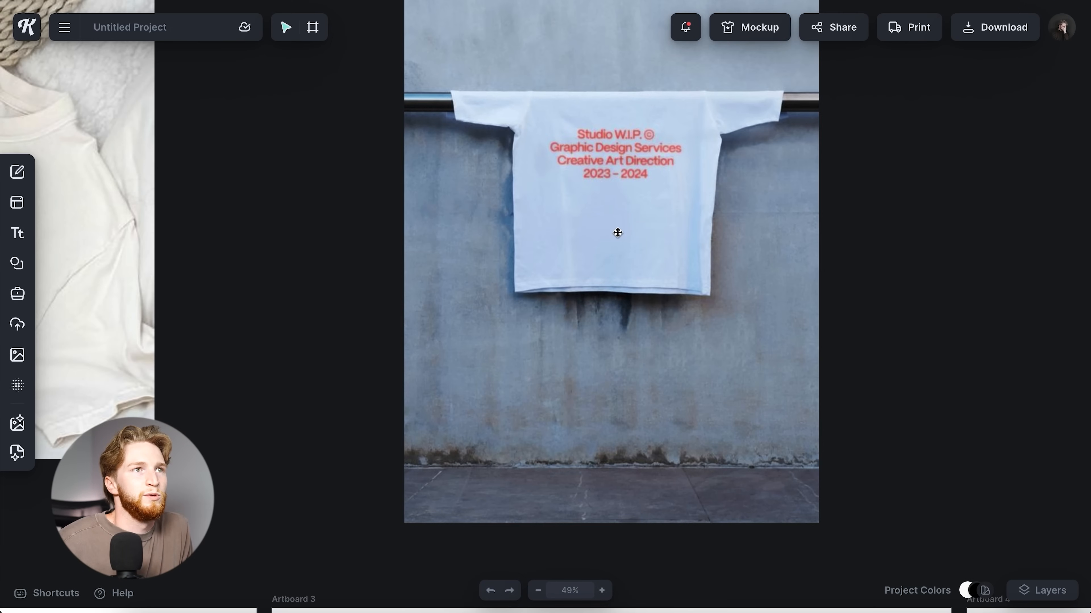
scroll(617, 232, "down", 5)
scroll(617, 232, "down", 3)
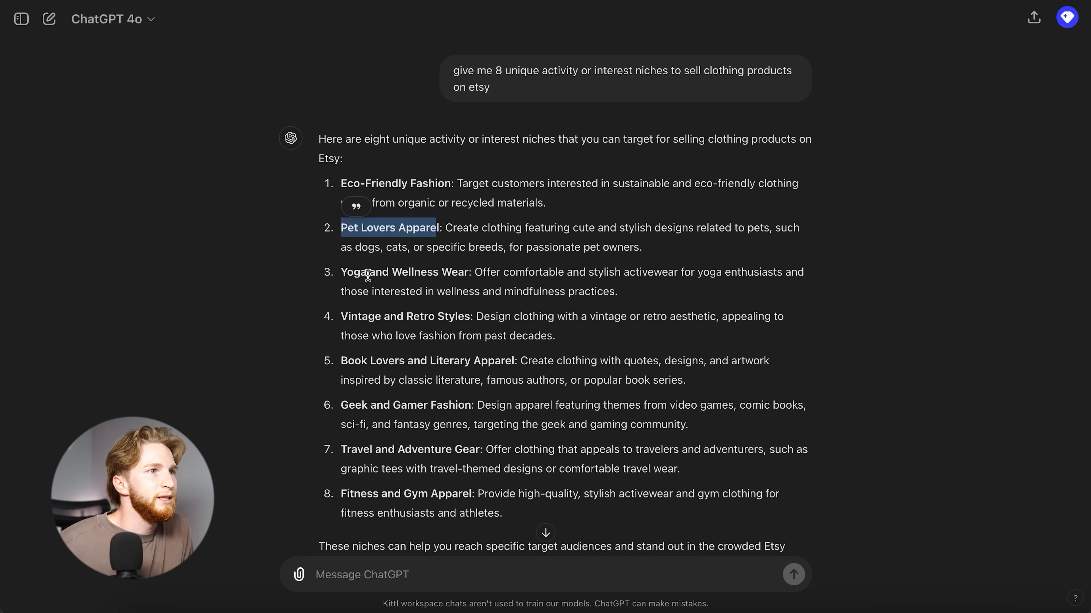
left_click_drag(345, 273, 471, 274)
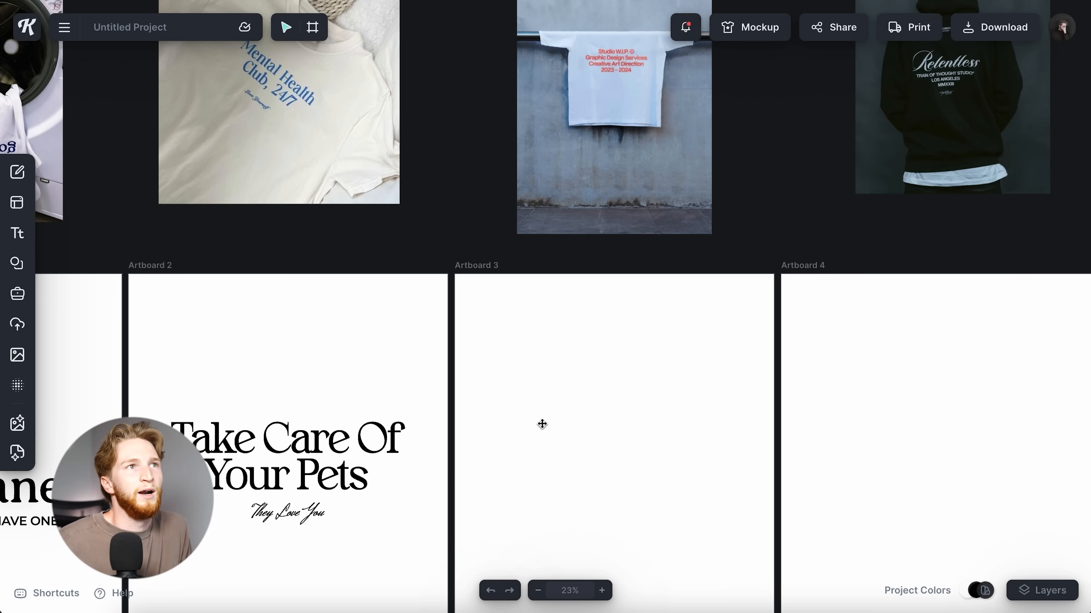
Back in Kittl, add a headline text on Artboard 3 in the Archivo typeface and enlarge it to font size 162.
key("t")
left_click(964, 355)
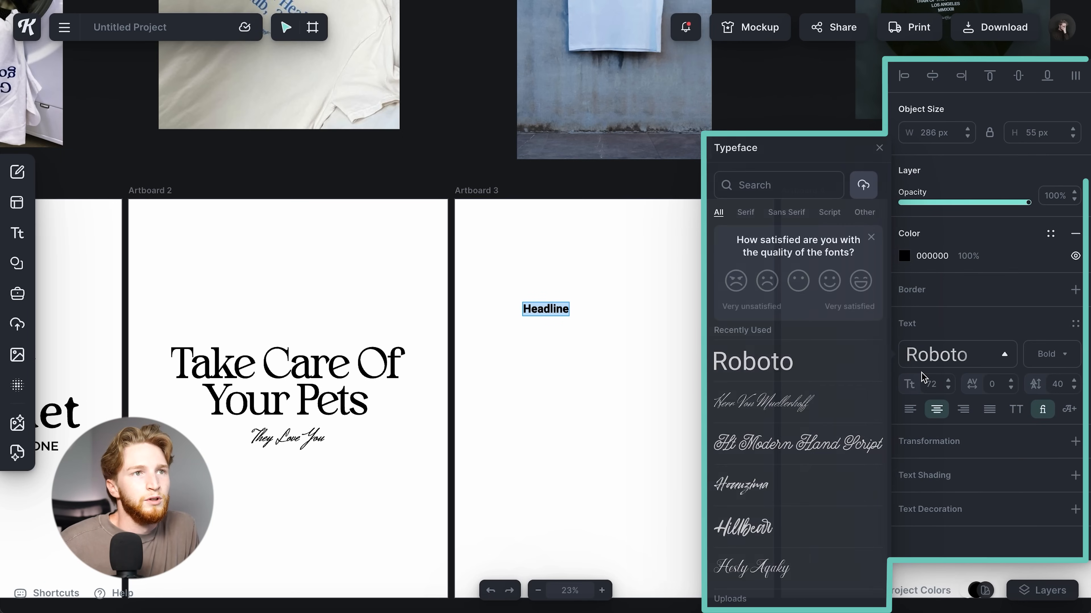
scroll(794, 430, "down", 4)
left_click(773, 185)
type("a")
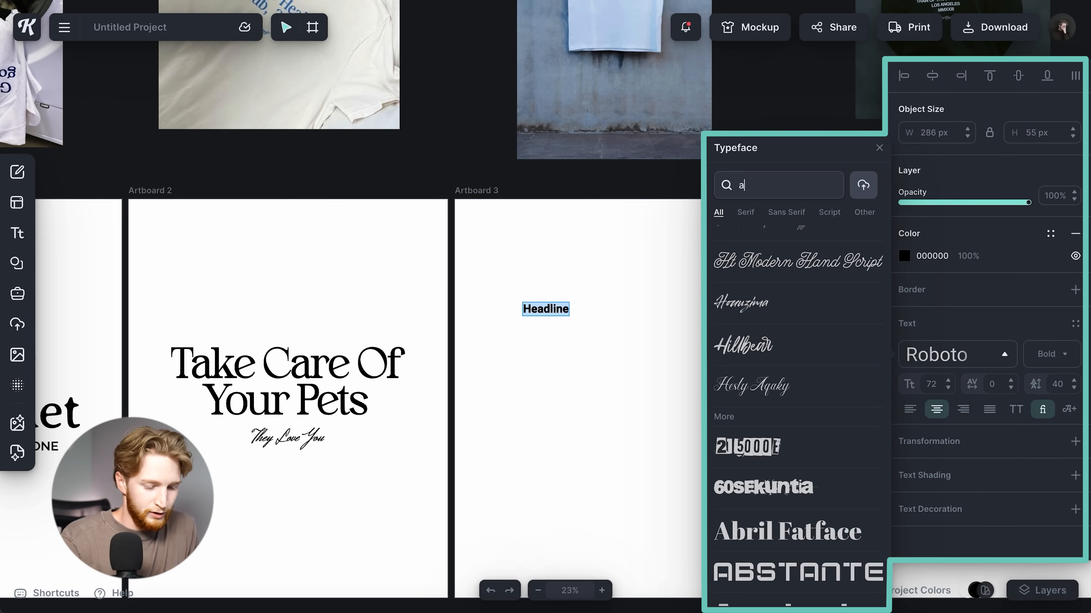
type("rchiv")
left_click(757, 535)
left_click(629, 407)
left_click(562, 308)
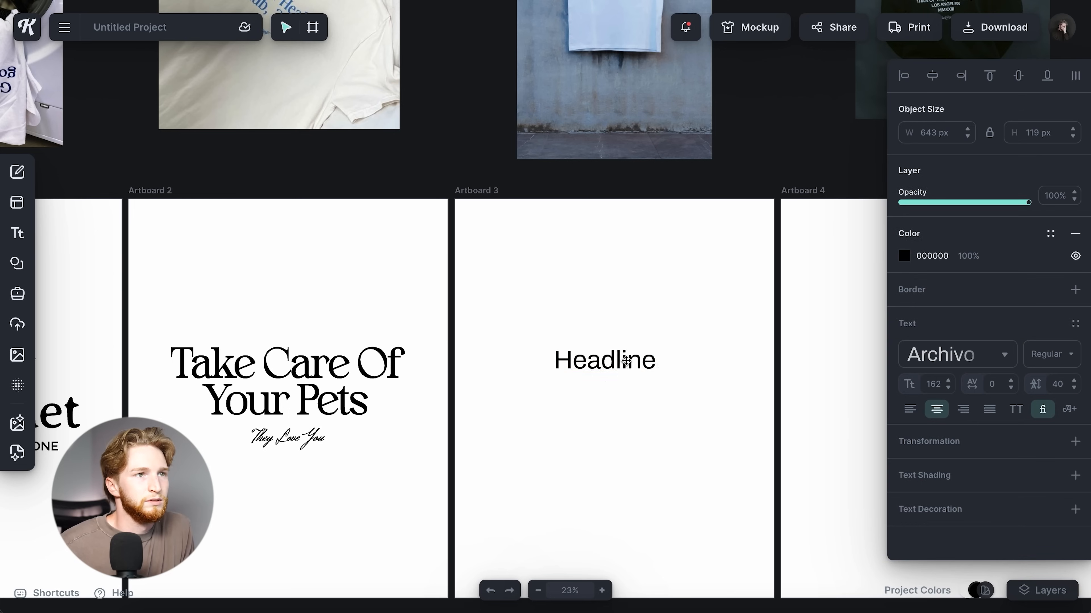
Replace the Artboard 3 headline with "Yoga Studio" and widen its text box to about 1760 px.
scroll(616, 212, "up", 5)
scroll(607, 551, "down", 5)
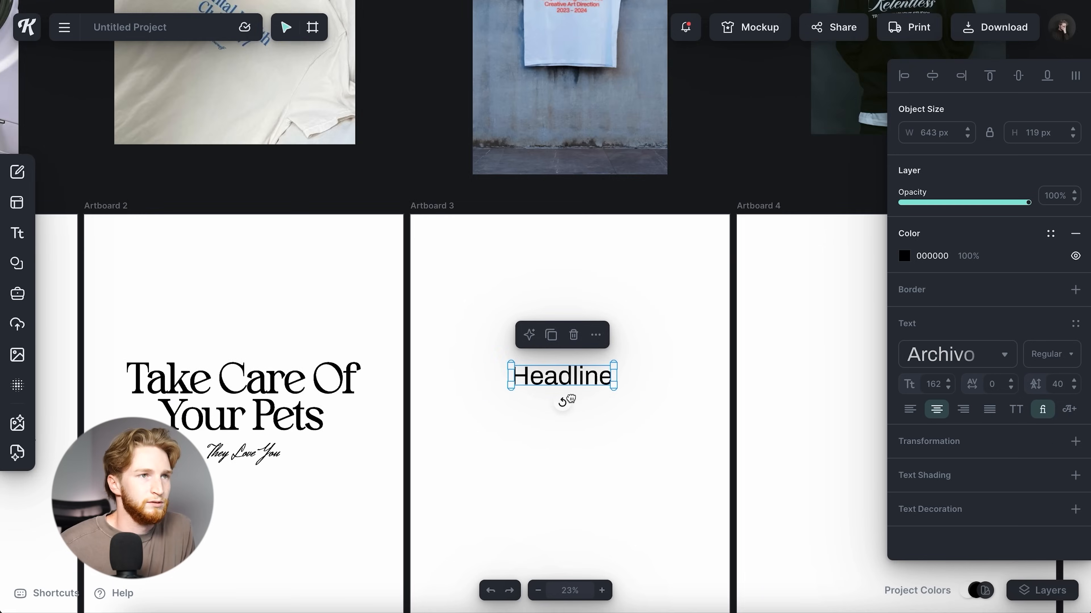
scroll(564, 401, "up", 3)
double_click(569, 365)
key("ctrl+a")
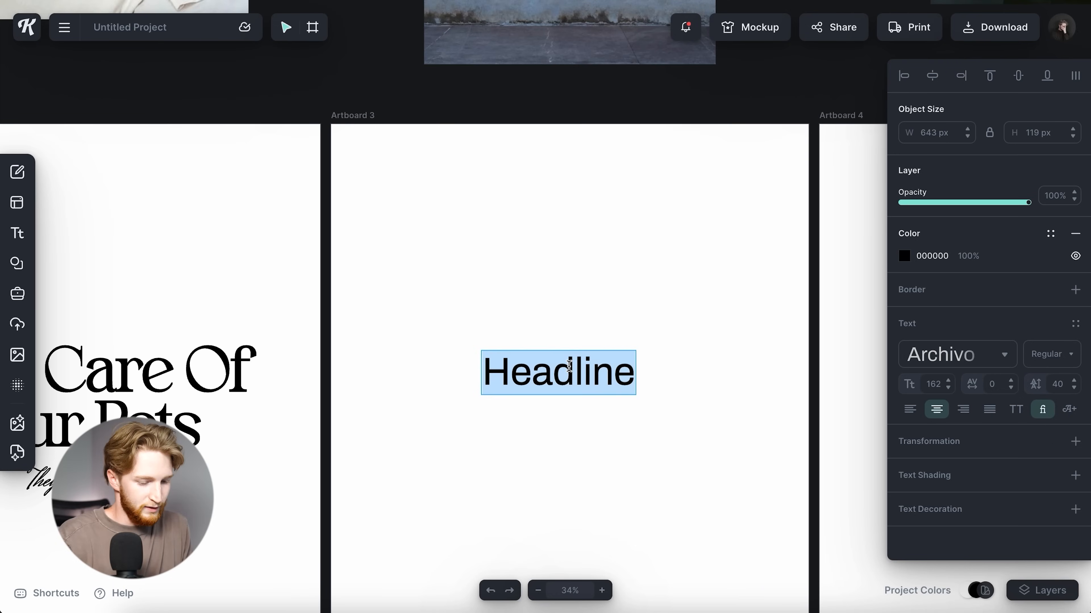
type("Yoga Studio")
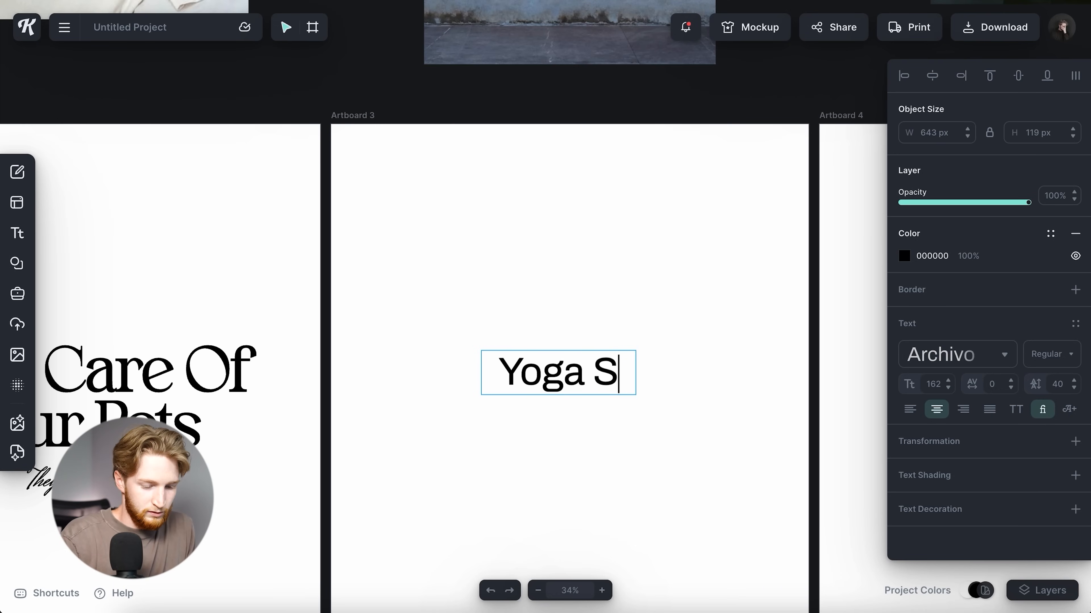
key("Escape")
mouse_move(637, 456)
left_mouse_down()
mouse_move(749, 391)
mouse_move(789, 390)
left_mouse_up()
Add the lines "Health & Wellness" and "Healing Souls" below "Yoga Studio" in the same text box.
double_click(680, 367)
key("Return")
type("Health & Wellness")
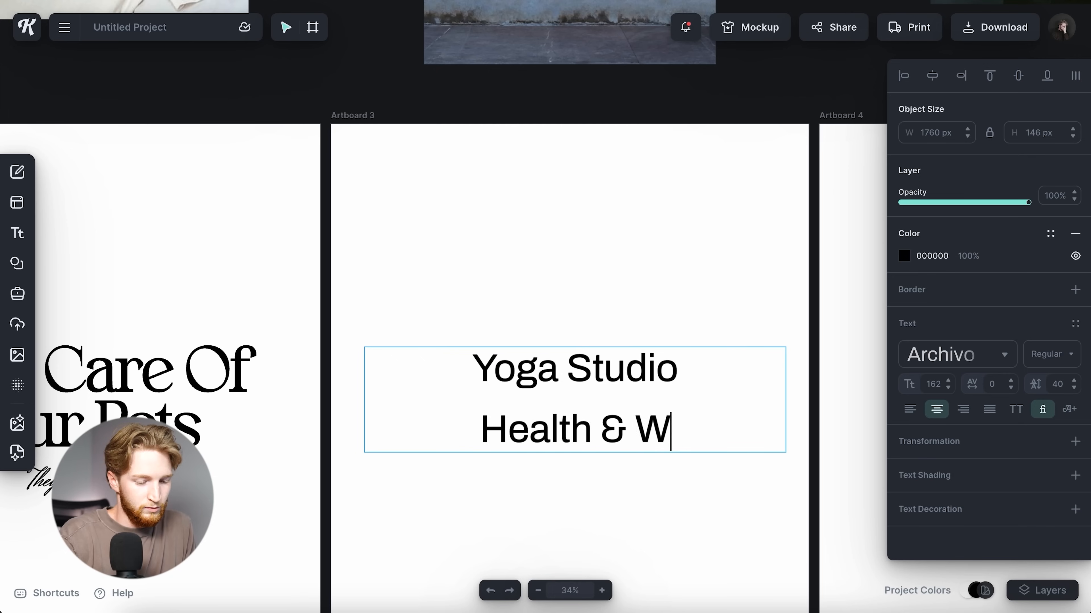
scroll(652, 363, "up", 5)
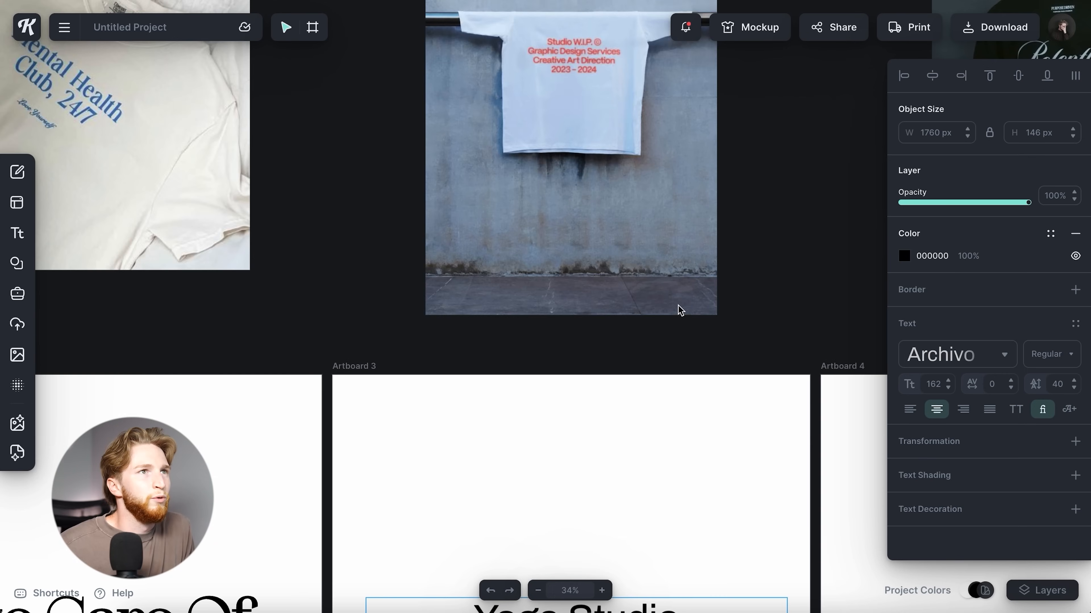
scroll(669, 275, "down", 6)
key("Return")
type("Healing Soulds")
Check the reference shirt's last line and add "2024-2025" as the fourth line of the yoga text.
scroll(627, 139, "up", 6)
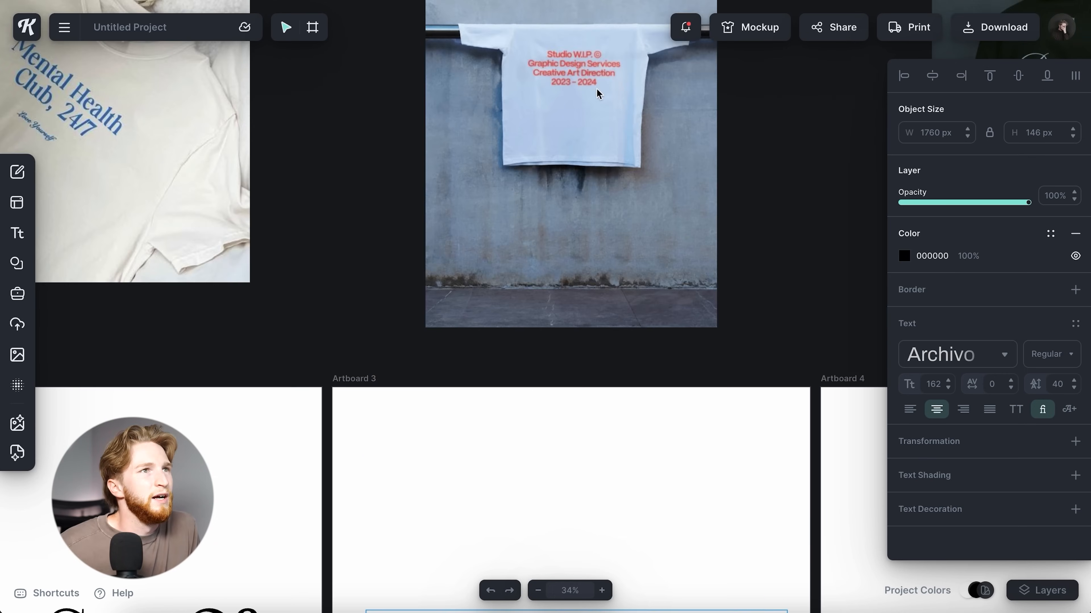
scroll(627, 139, "down", 8)
scroll(669, 241, "up", 2)
key("Return")
type("2024-202")
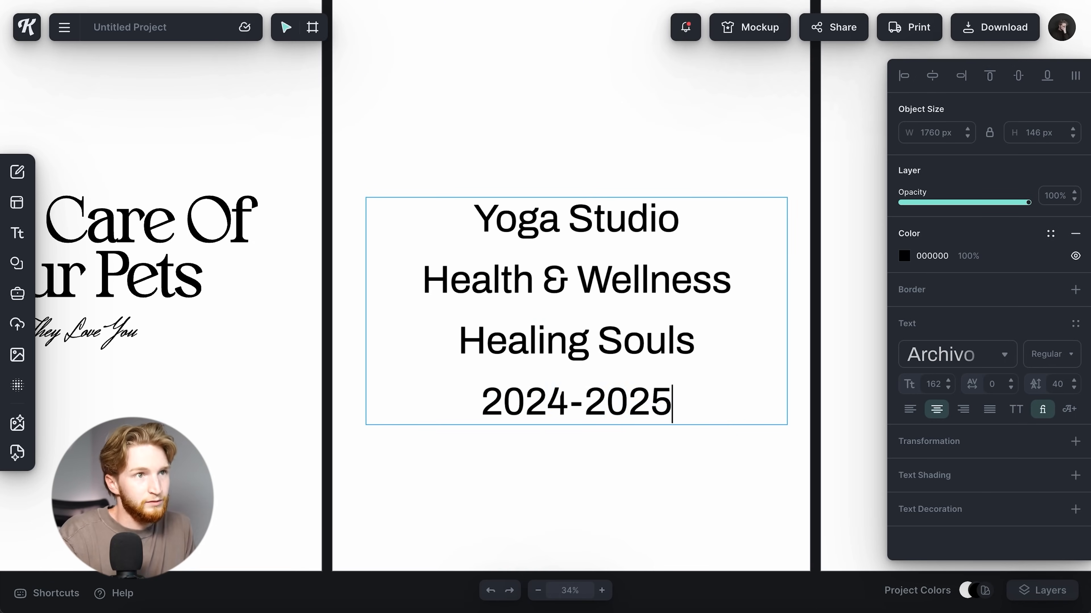
type("5")
Set the line spacing of the whole four-line yoga text to 0 and compare it with the reference shirt.
key("ctrl+a")
left_click(1059, 384)
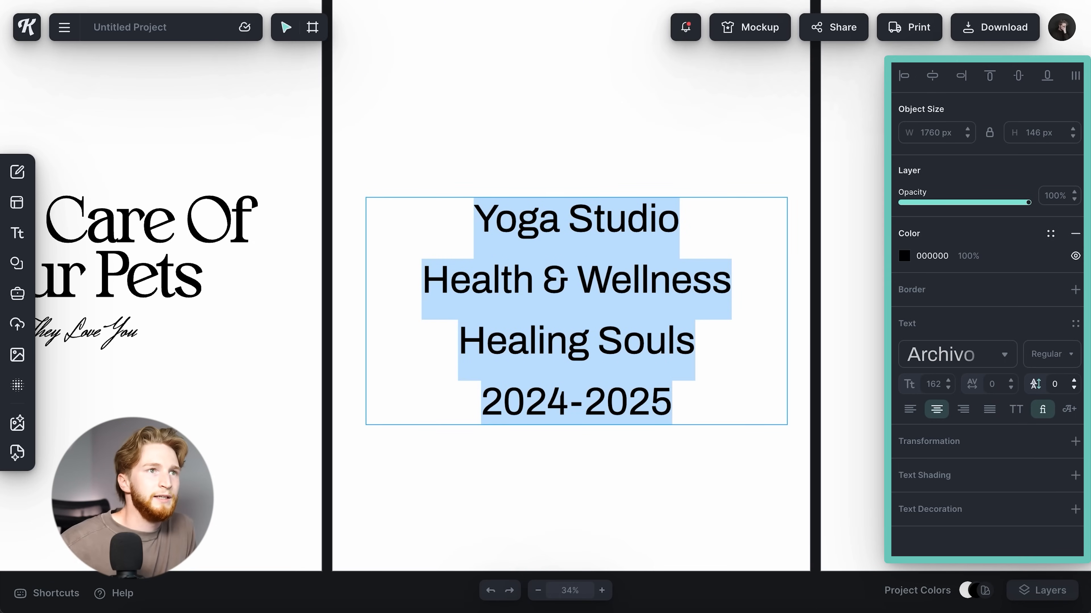
key("Return")
scroll(650, 341, "up", 10)
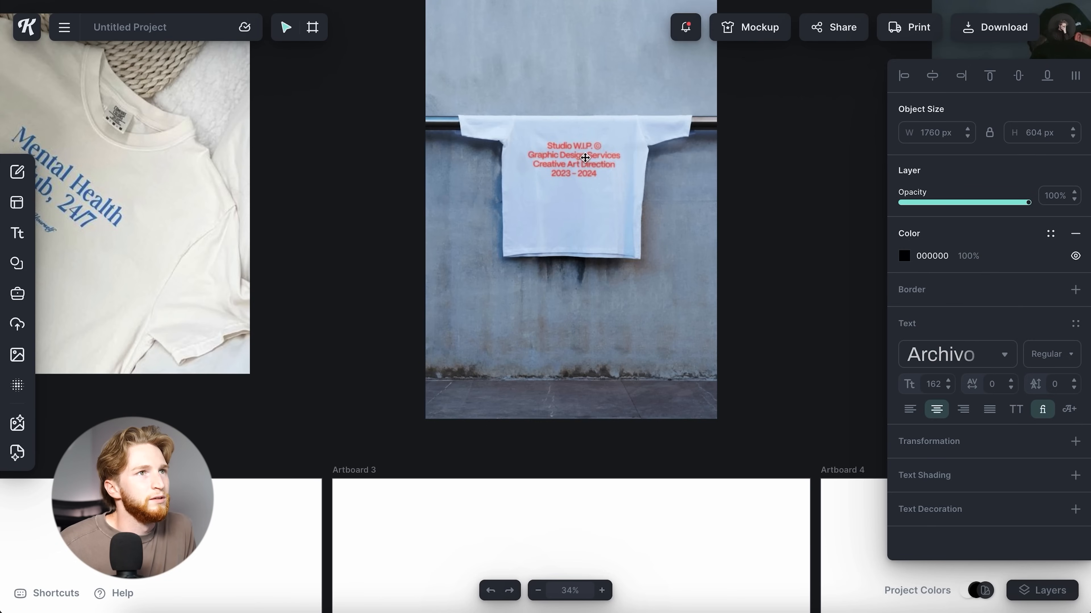
Insert the Archivo copyright glyph © directly after "Yoga Studio" in the Artboard 3 text.
scroll(646, 332, "down", 10)
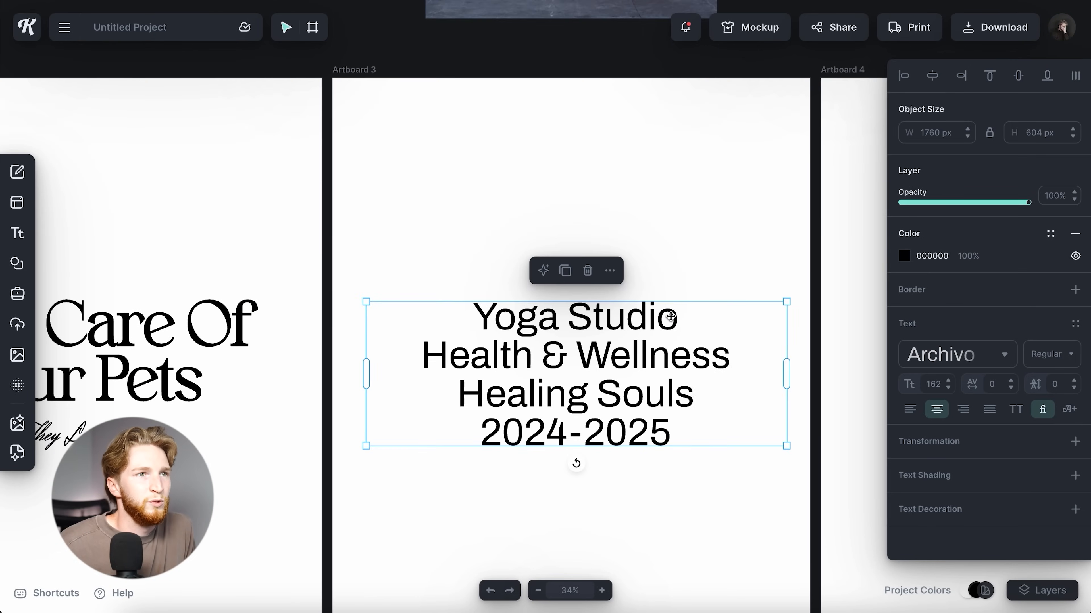
left_click(680, 326)
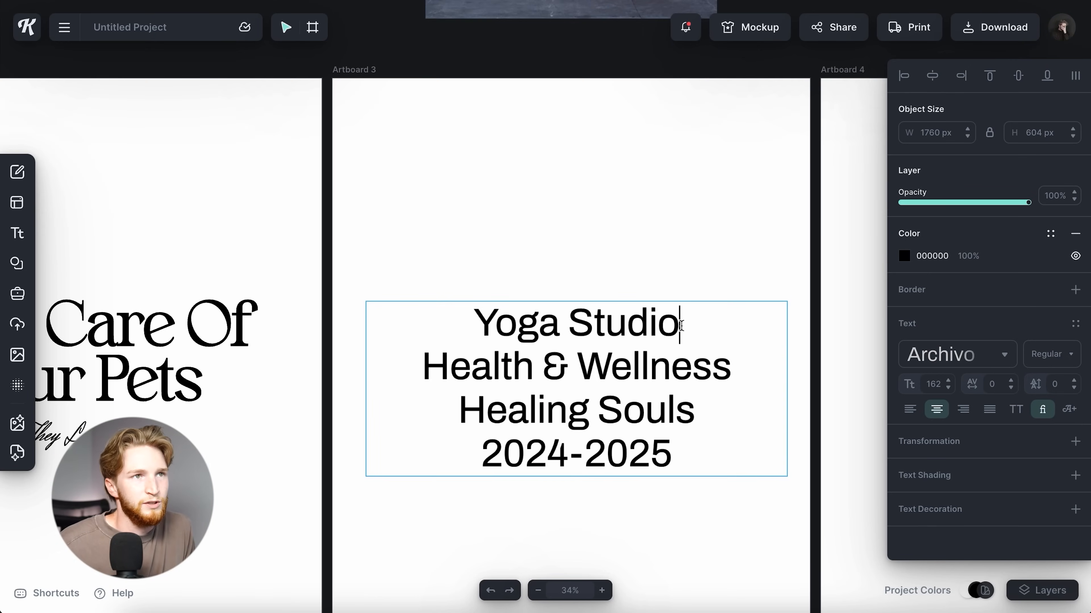
left_click(1068, 410)
scroll(974, 427, "down", 8)
scroll(976, 428, "down", 4)
scroll(975, 430, "down", 20)
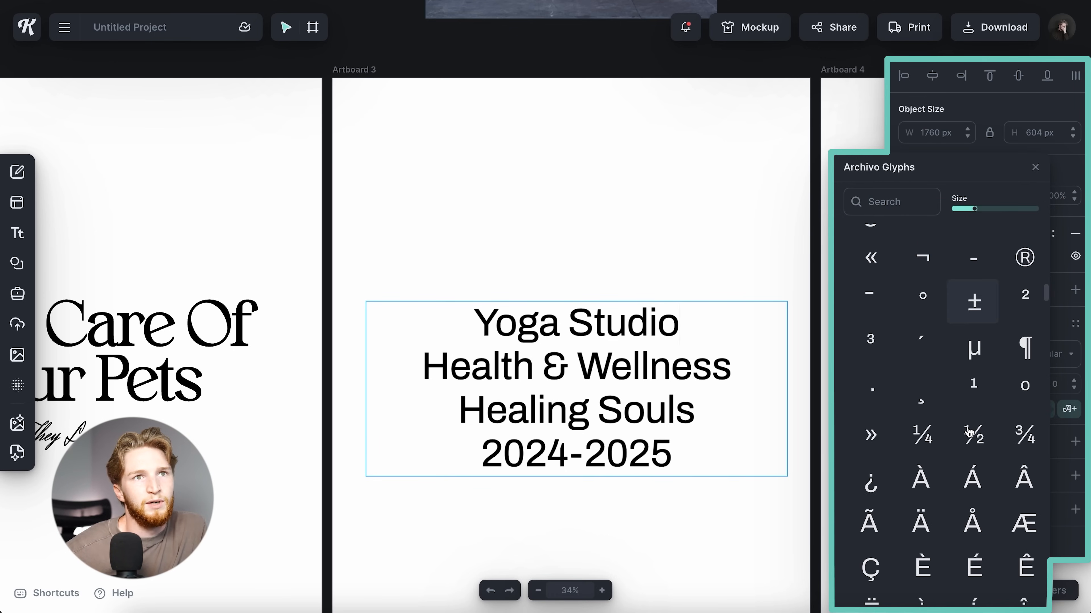
scroll(970, 432, "up", 20)
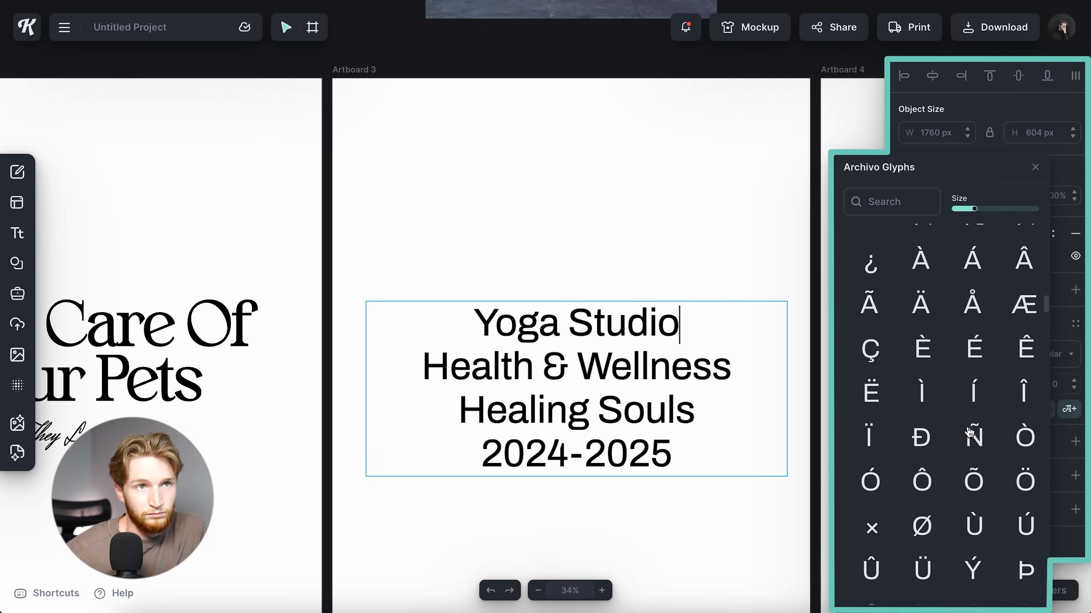
left_click(972, 459)
left_click(711, 550)
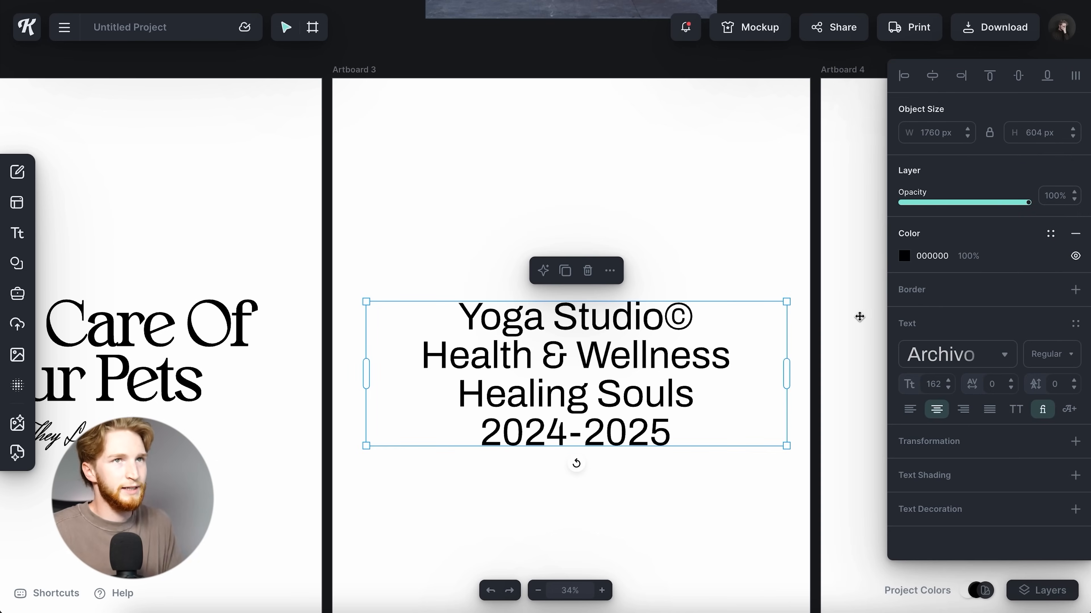
Center the four-line yoga text horizontally and vertically on Artboard 3.
left_click(933, 77)
left_click(1019, 79)
left_click(675, 198)
scroll(716, 254, "down", 5)
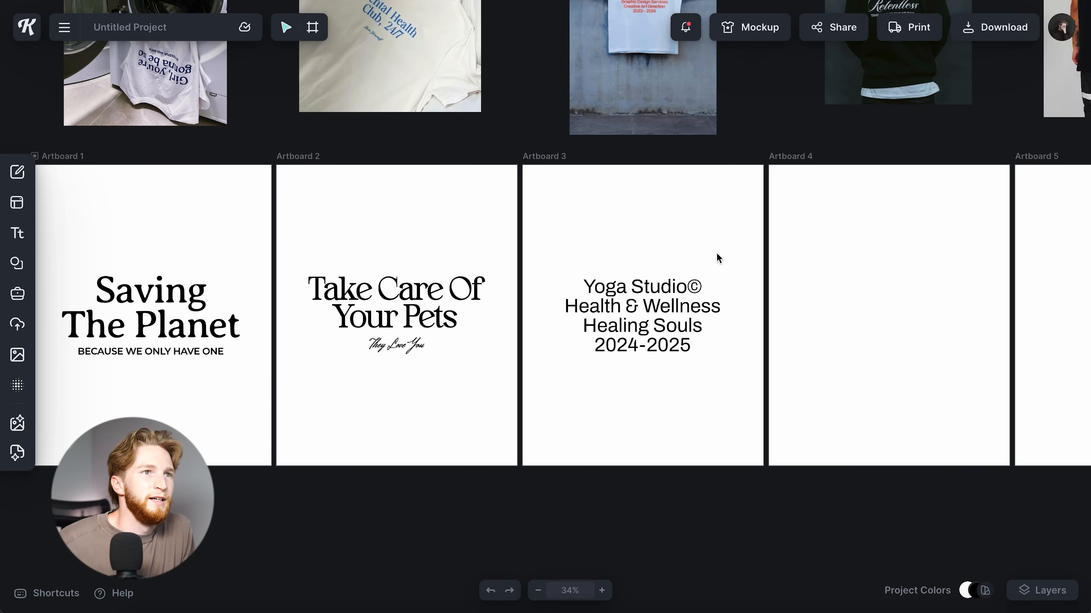
scroll(690, 380, "left", 1)
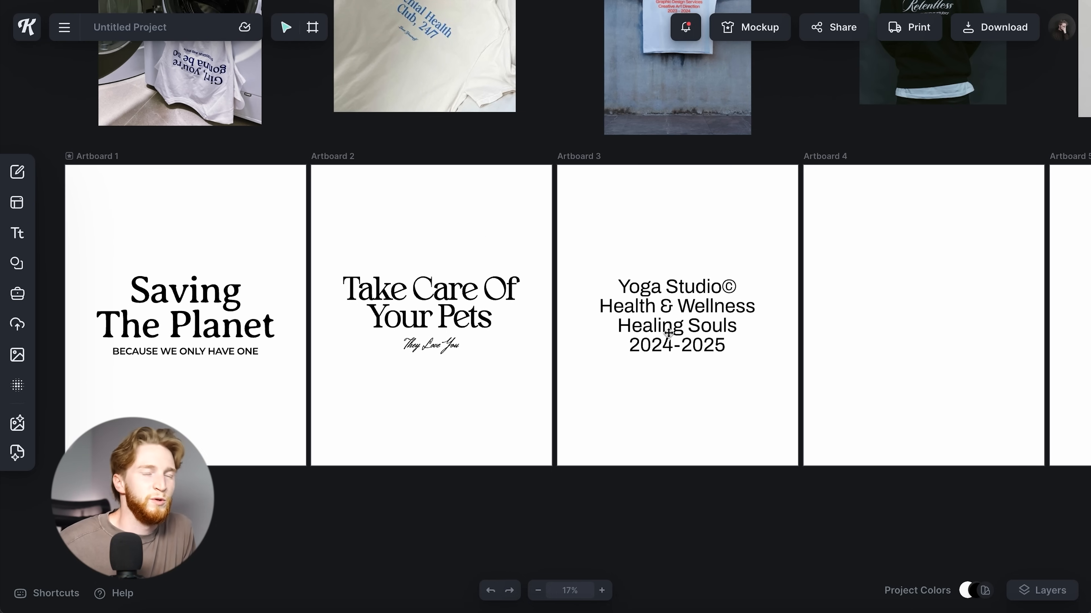
left_click(437, 291)
left_click(681, 302)
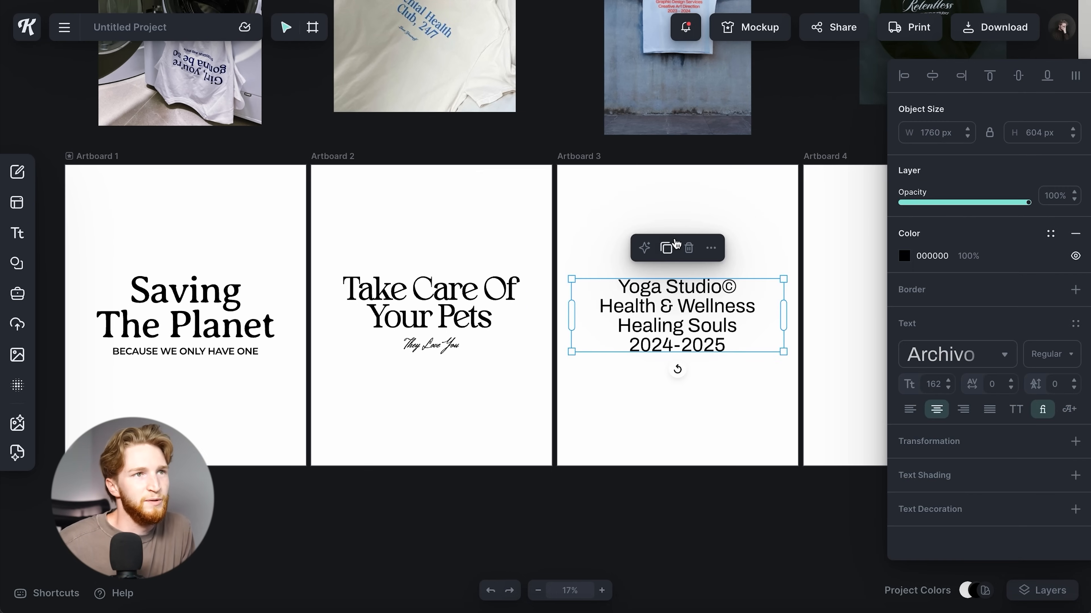
left_click(672, 214)
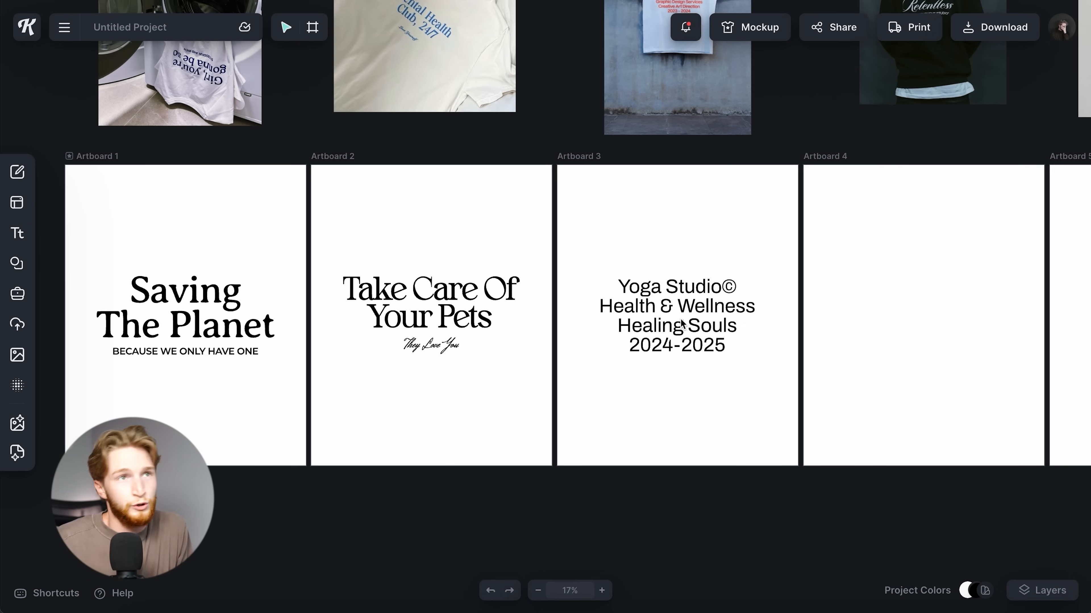
Set the font weight of the Artboard 3 yoga text to Medium.
scroll(676, 314, "right", 5)
left_click(336, 292)
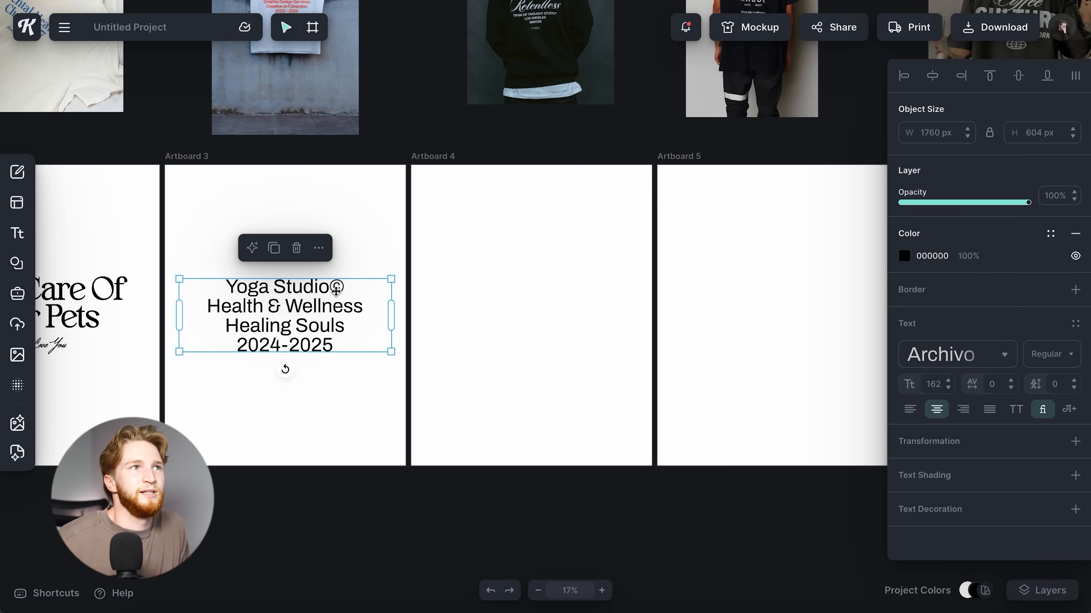
left_click(1051, 354)
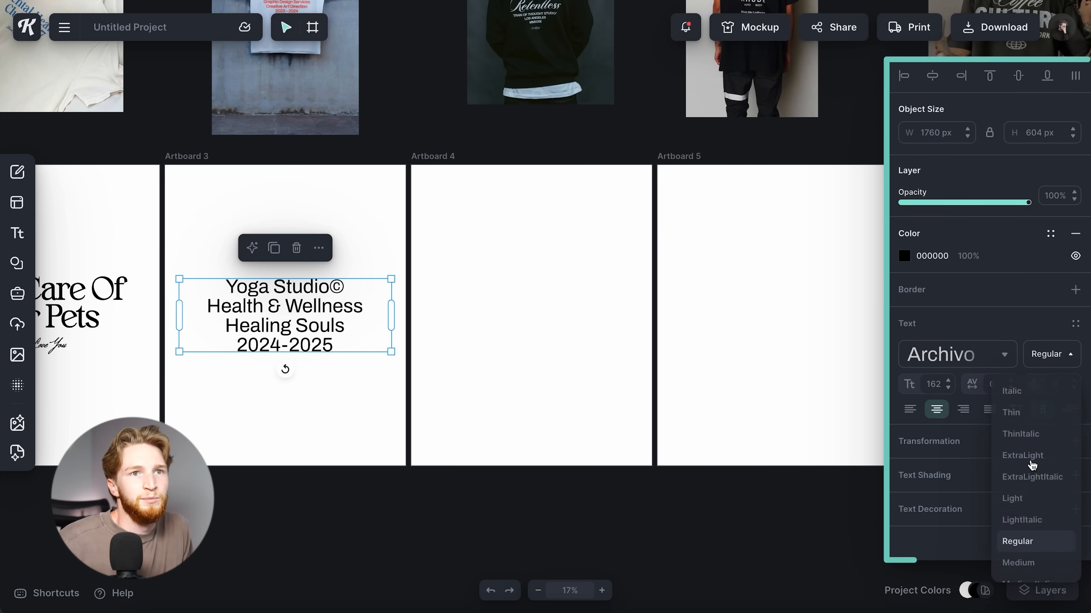
left_click(1026, 563)
left_click(618, 316)
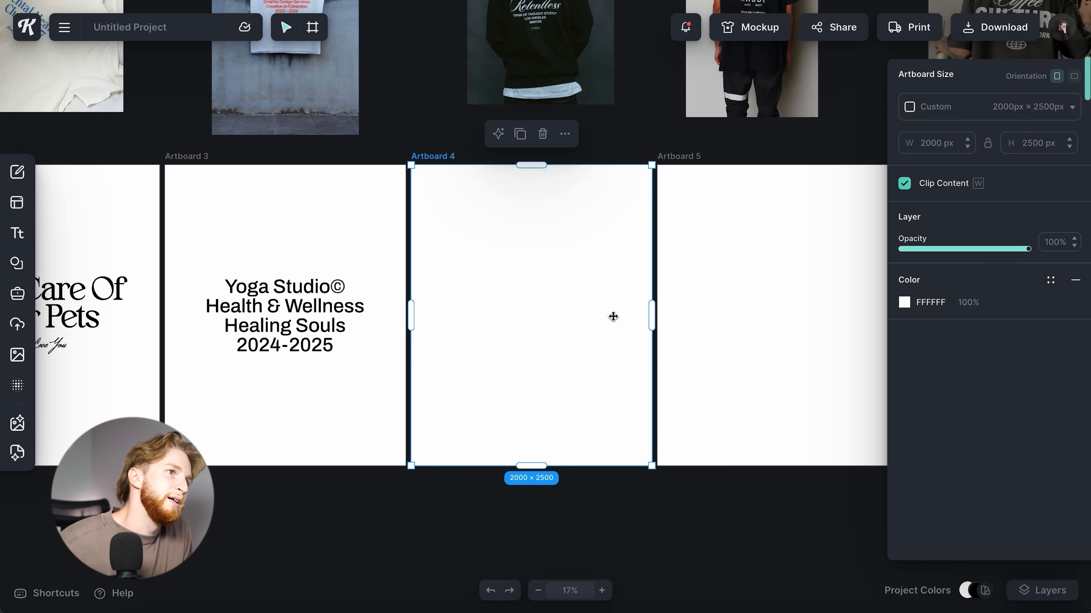
left_click(240, 294)
left_click(407, 227)
scroll(450, 310, "up", 2)
scroll(451, 310, "right", 1)
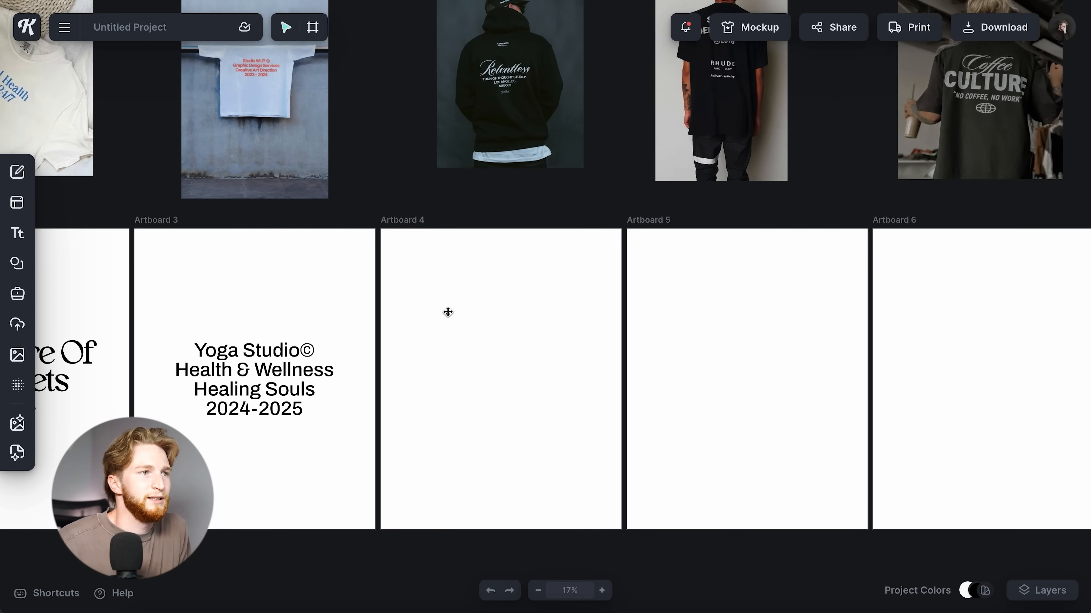
left_click(450, 313)
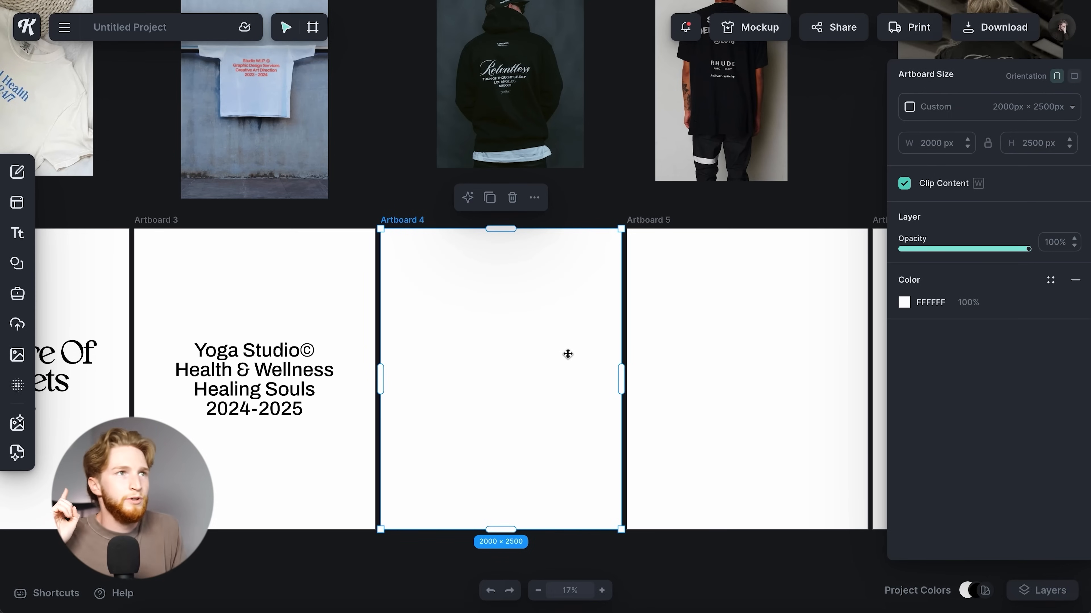
left_click(370, 192)
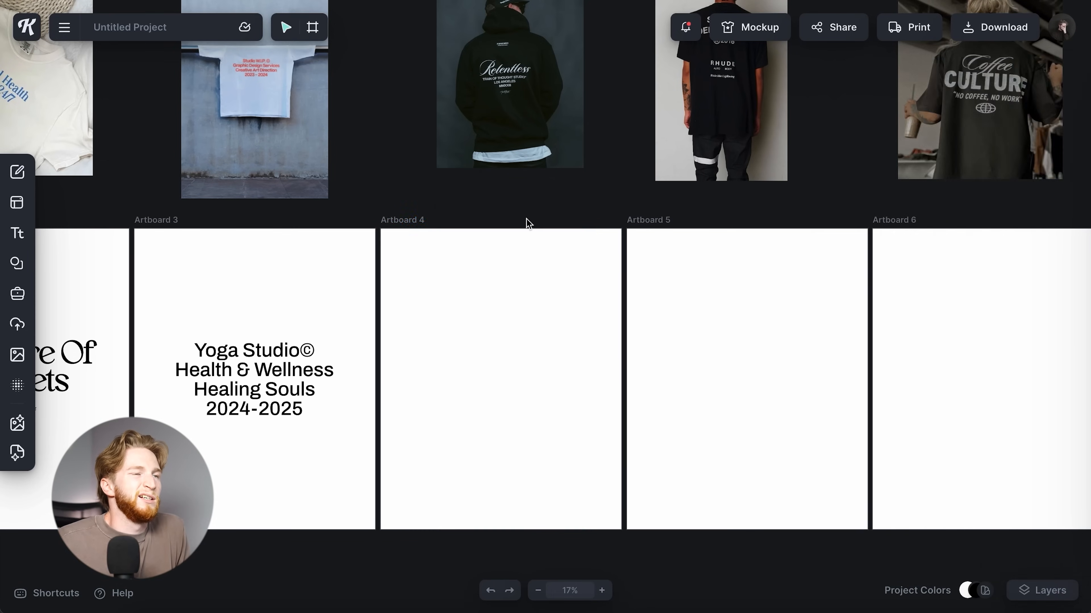
Examine the script title, the smaller lines below it and their layout on the "Relentless" hoodie photo above Artboard 4.
scroll(527, 220, "up", 5)
scroll(601, 236, "up", 10)
scroll(460, 334, "up", 3)
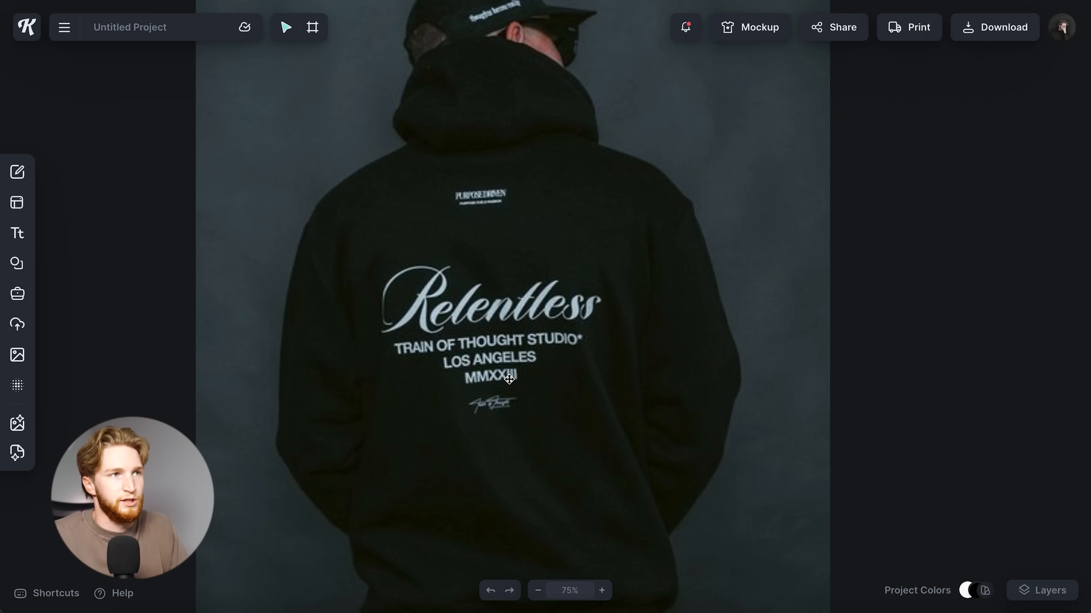
scroll(460, 187, "up", 5)
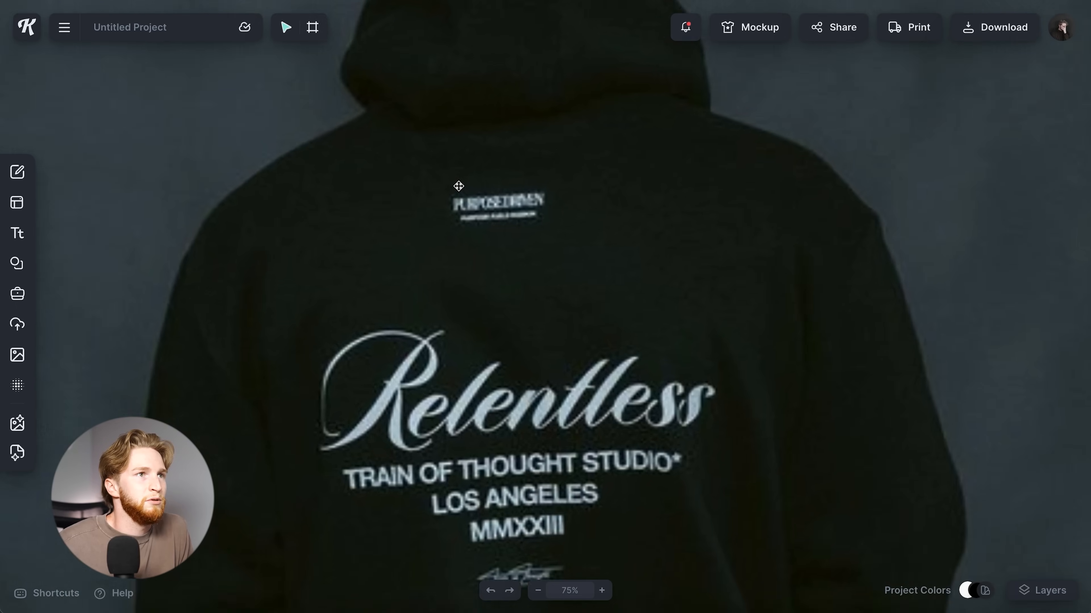
scroll(473, 228, "down", 5)
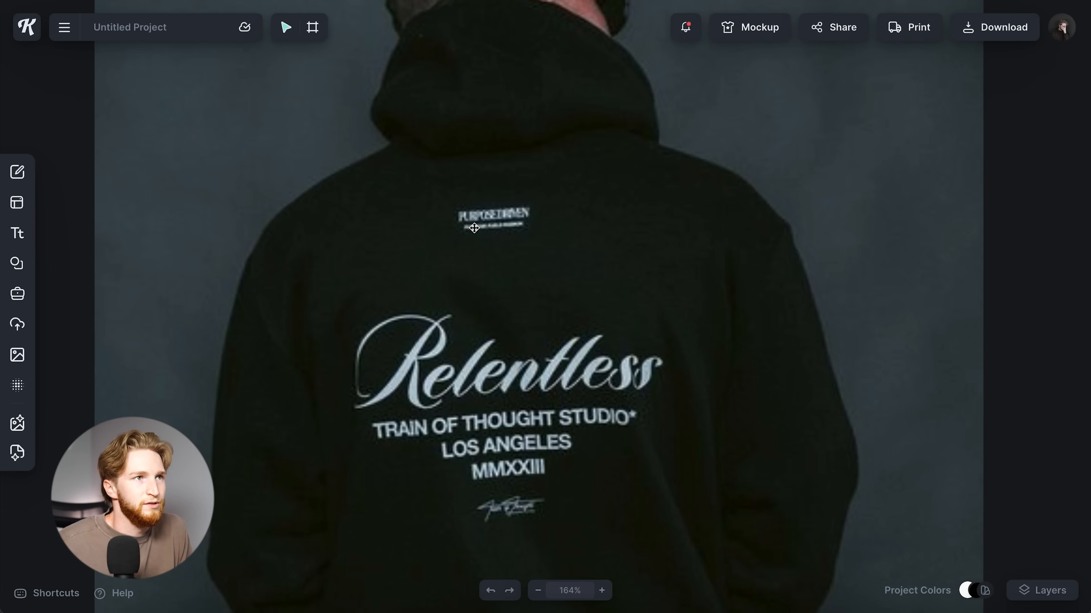
scroll(478, 238, "down", 5)
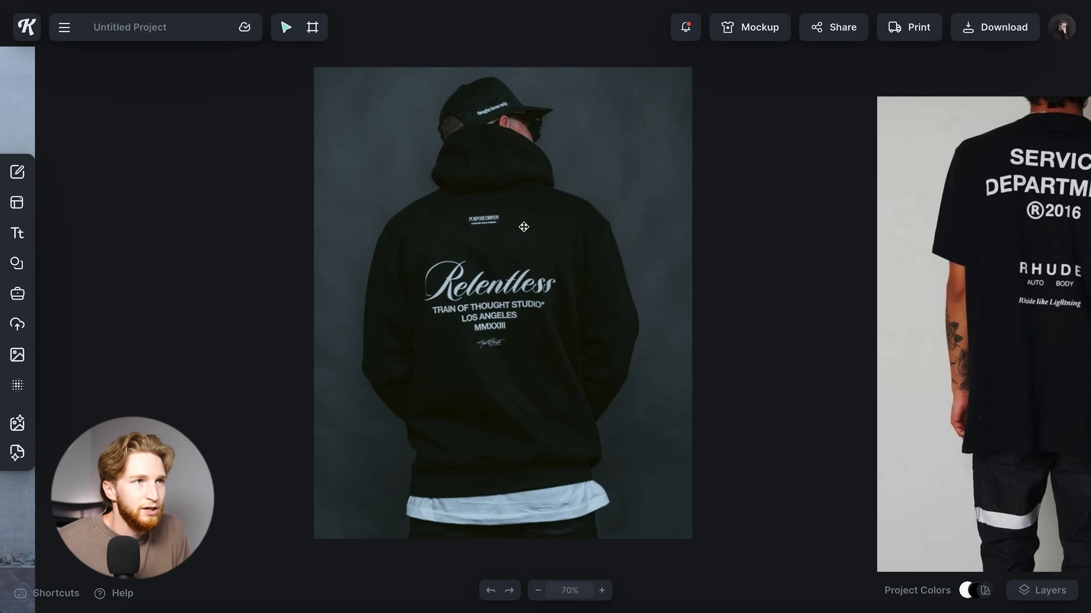
scroll(534, 221, "down", 1)
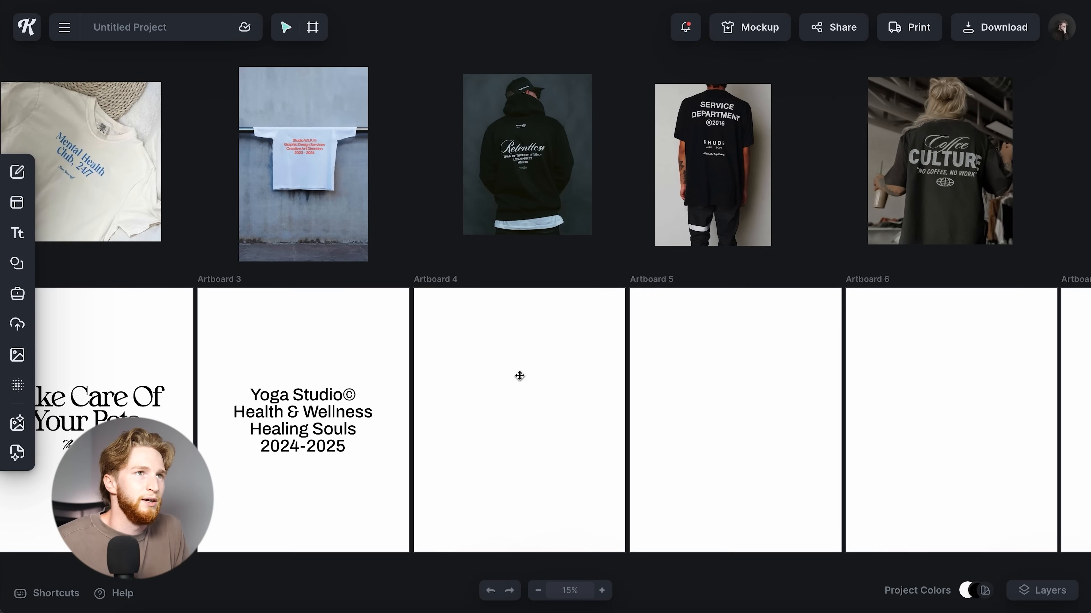
scroll(491, 155, "up", 15)
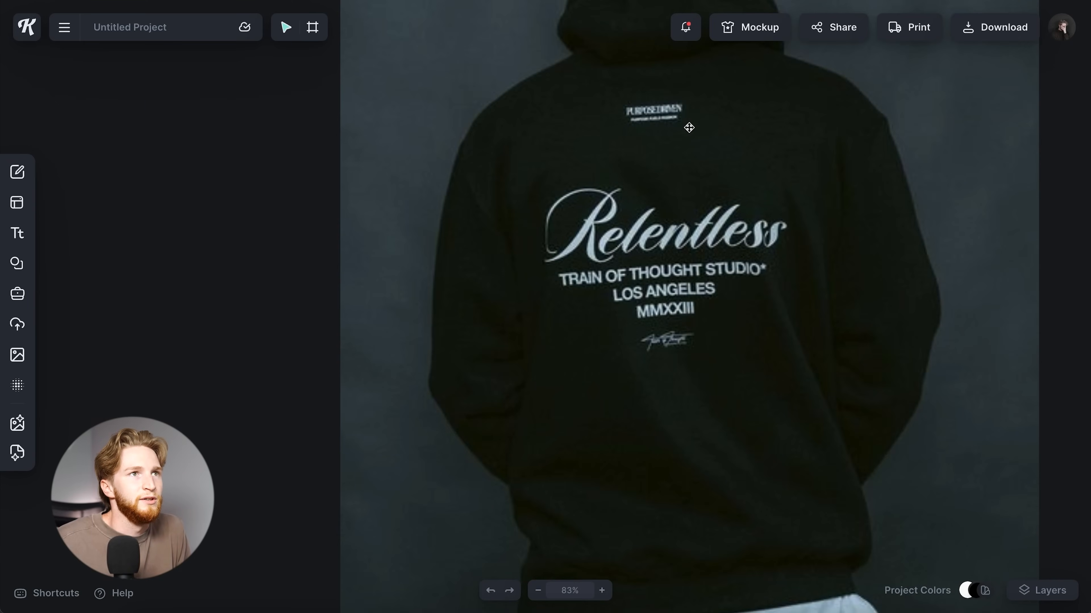
scroll(708, 249, "down", 8)
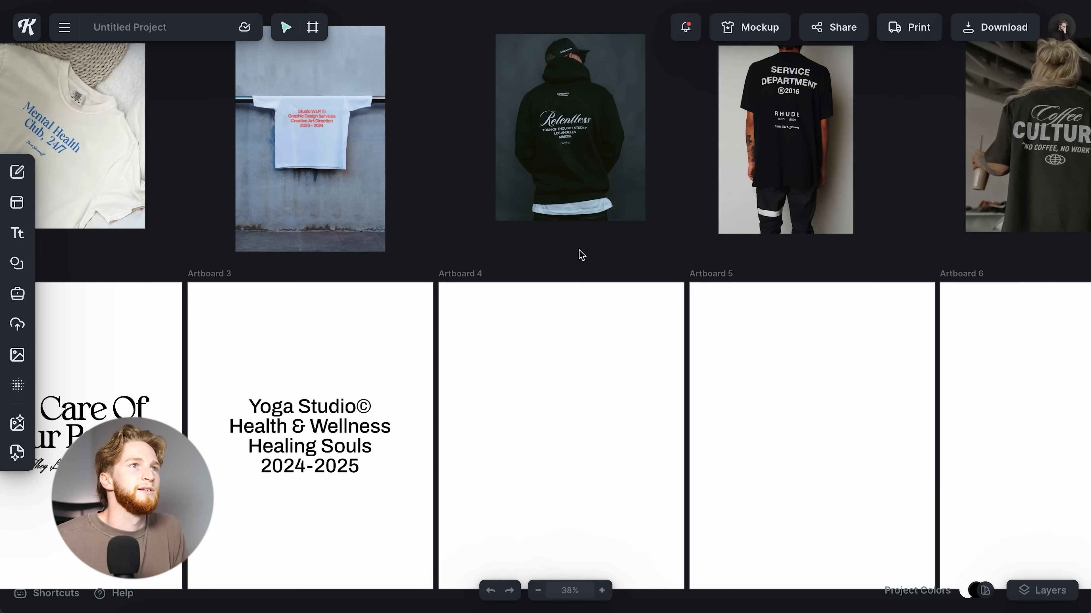
Add a headline to Artboard 4 in the Luxurious Script typeface, with its text box about 1569 px wide.
scroll(582, 255, "down", 3)
key("t")
left_click(918, 359)
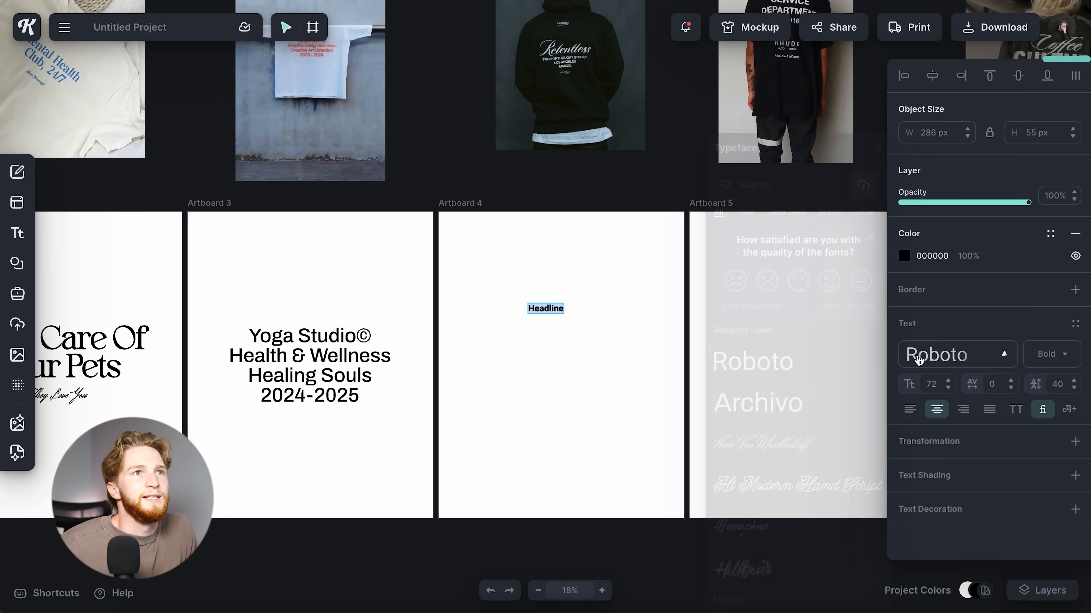
left_click(792, 186)
type("luxurio")
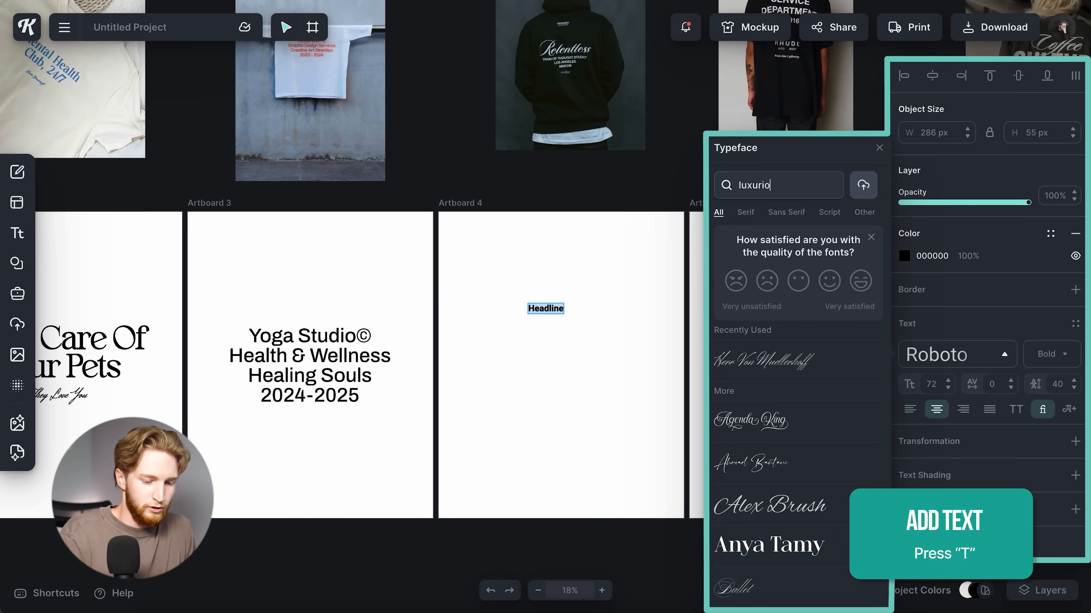
type("us sc")
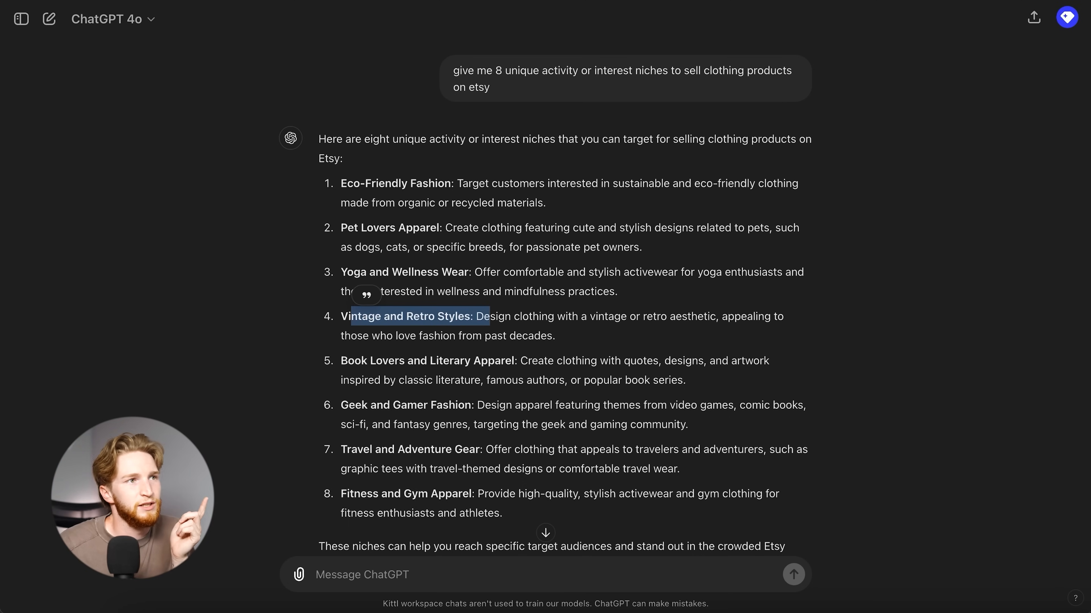
Switch from the ChatGPT niche list back to Kittl, replace the Artboard 4 headline with "Nineties" and enlarge it slightly.
left_click(275, 1)
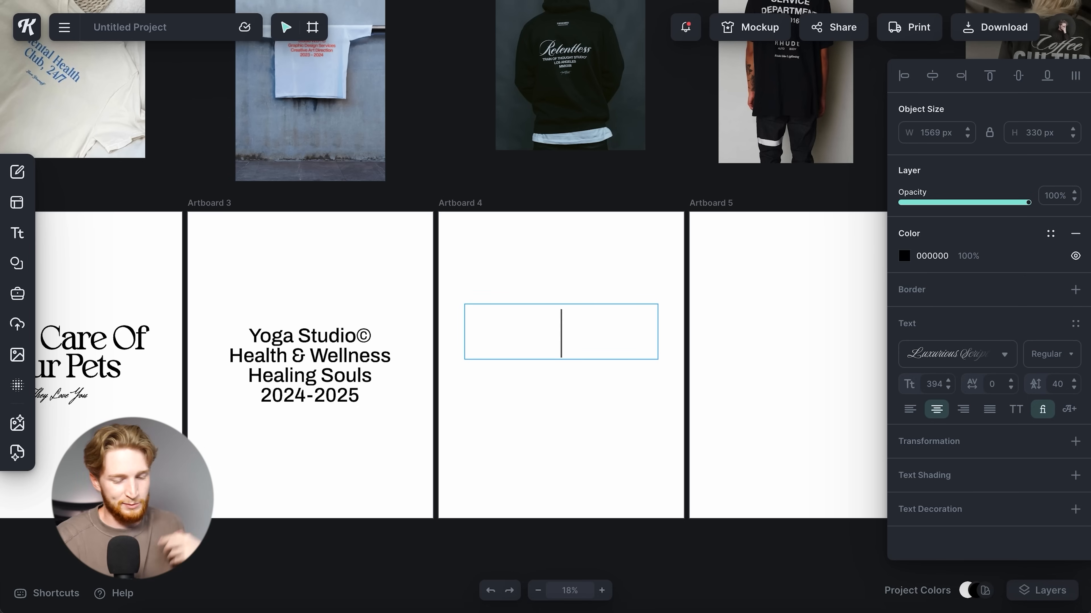
type("Mi")
type("eties")
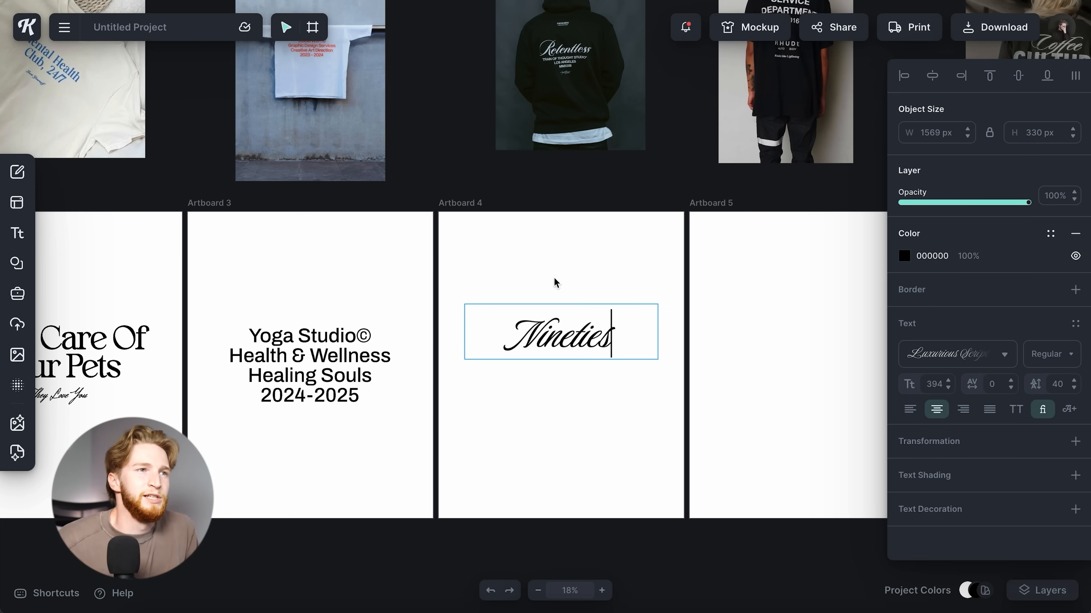
key("Escape")
mouse_move(658, 334)
left_mouse_down()
mouse_move(631, 333)
mouse_move(645, 345)
left_mouse_up()
key("Escape")
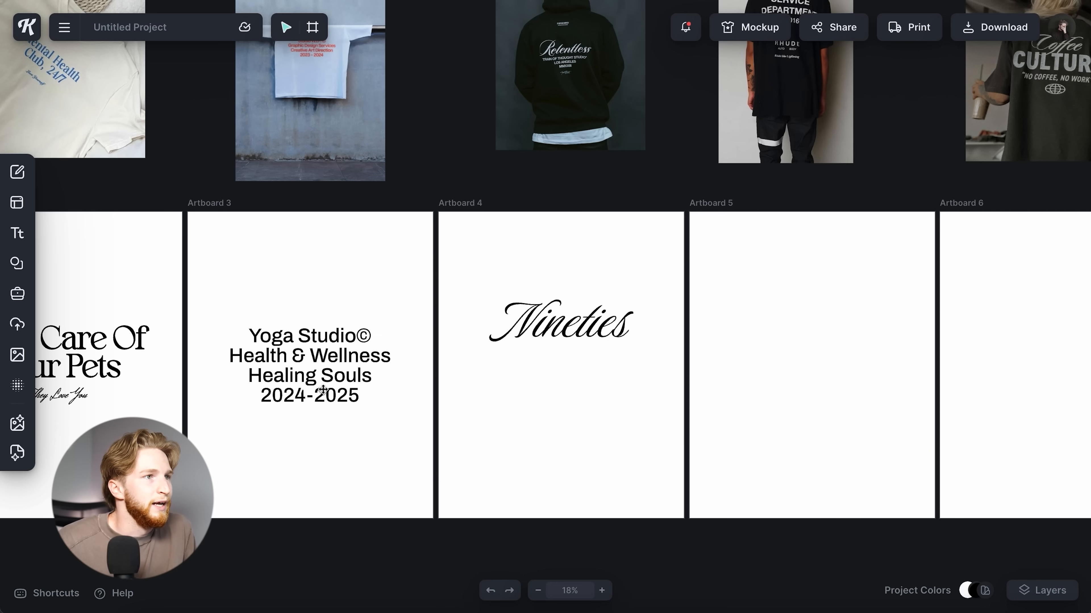
Duplicate the yoga text below "Nineties" as "I NEVER WANTED TO LEAVE THE NINETIES", scaled down to about 1204 px wide.
left_click_drag(314, 361, 555, 404, "alt")
double_click(554, 395)
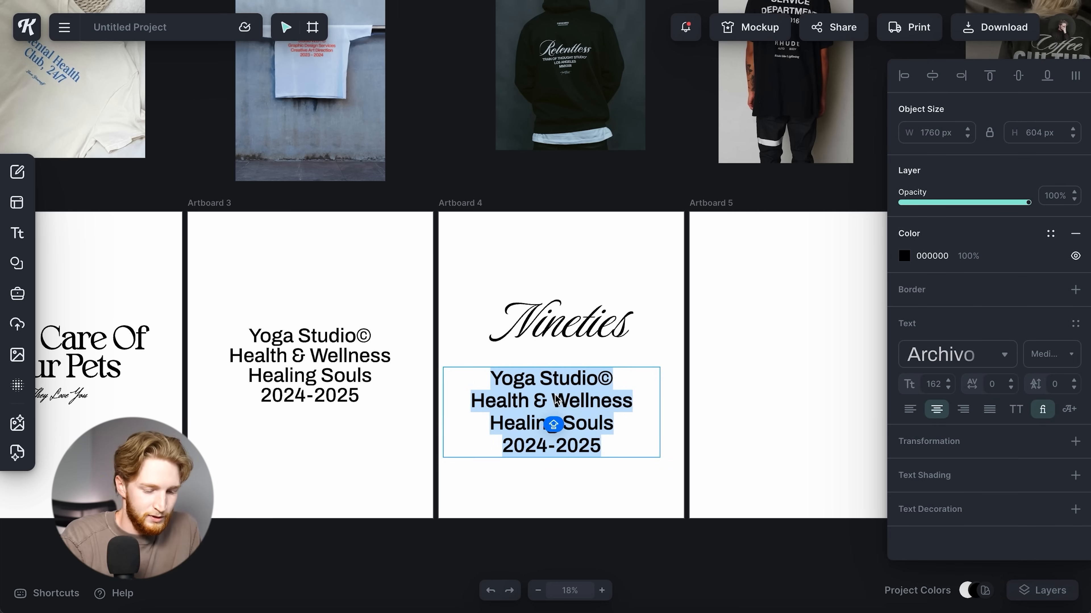
type("I NEVER WANTED TO LEAVE T")
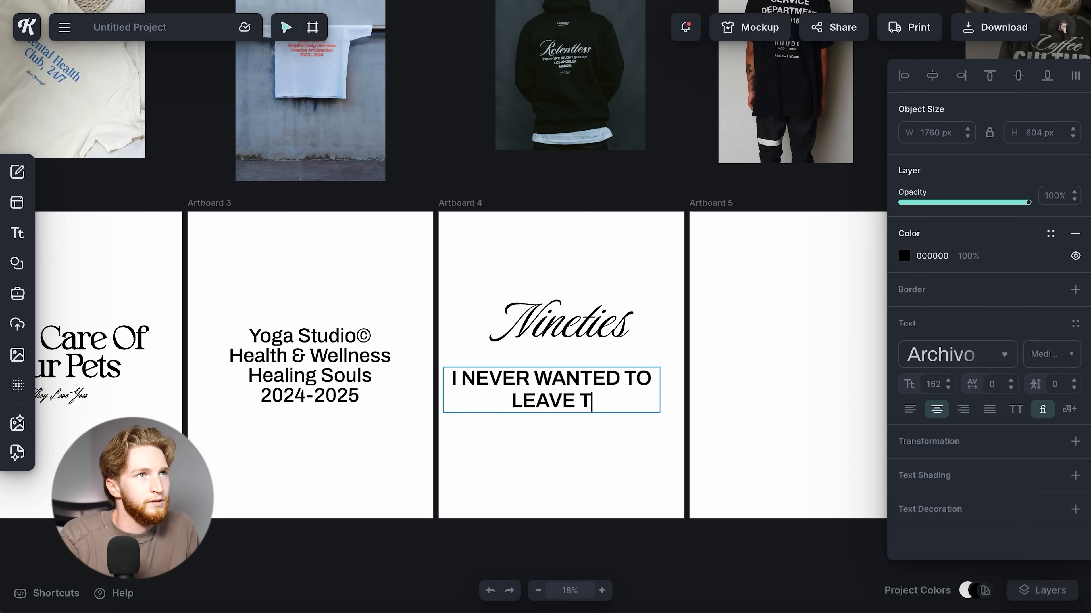
type("HE NINET")
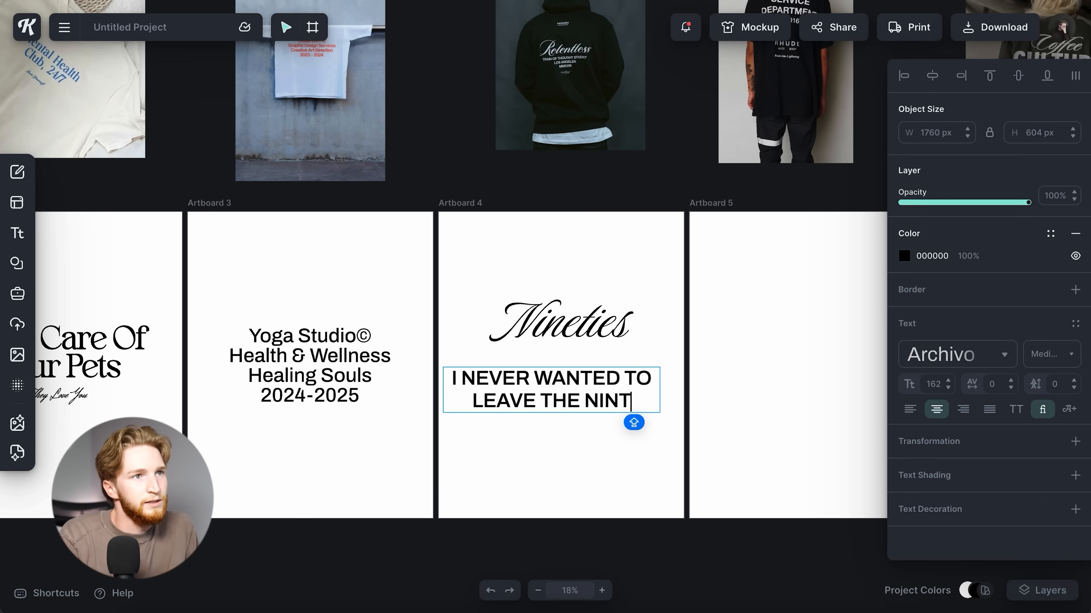
type("IES")
key("Escape")
left_click_drag(660, 413, 636, 389)
Try Roboto and Familjen Grotesk as typefaces for the line "I NEVER WANTED TO LEAVE THE NINETIES".
left_click(957, 354)
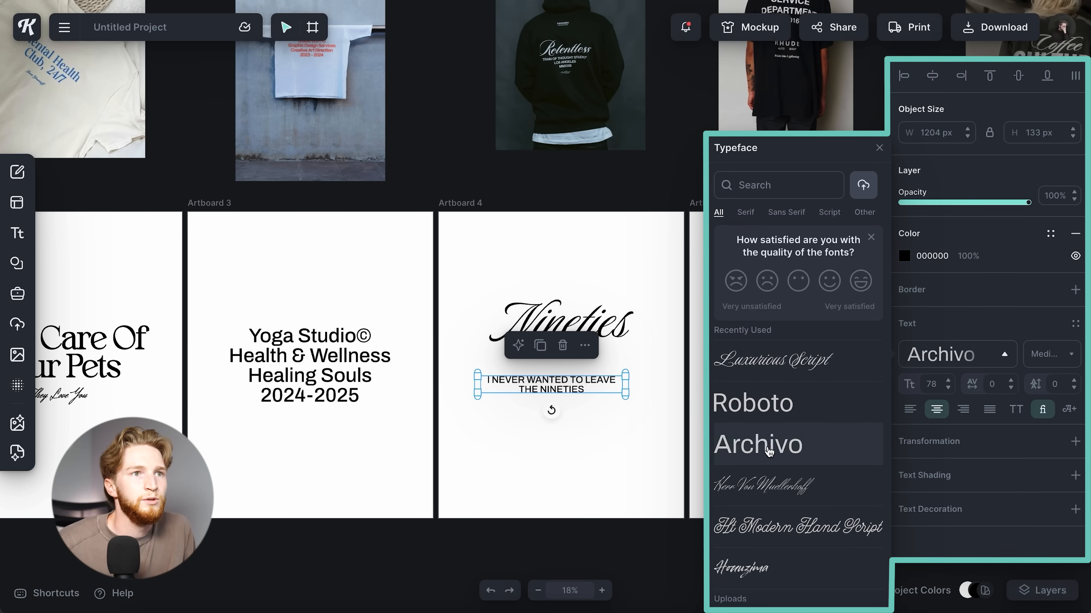
left_click(756, 403)
left_click(741, 189)
type("FAM")
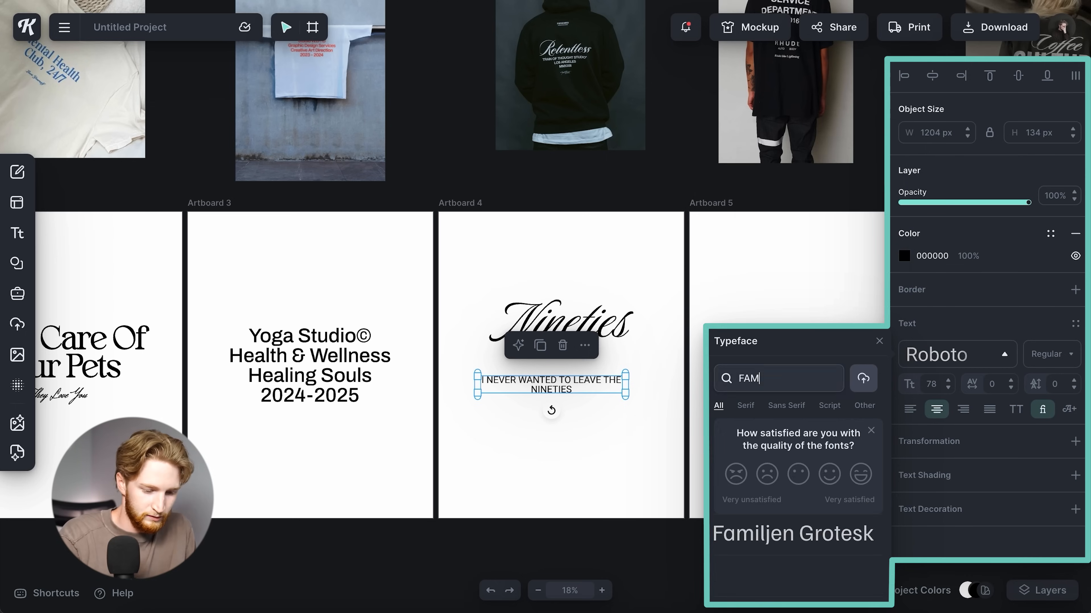
left_click(814, 534)
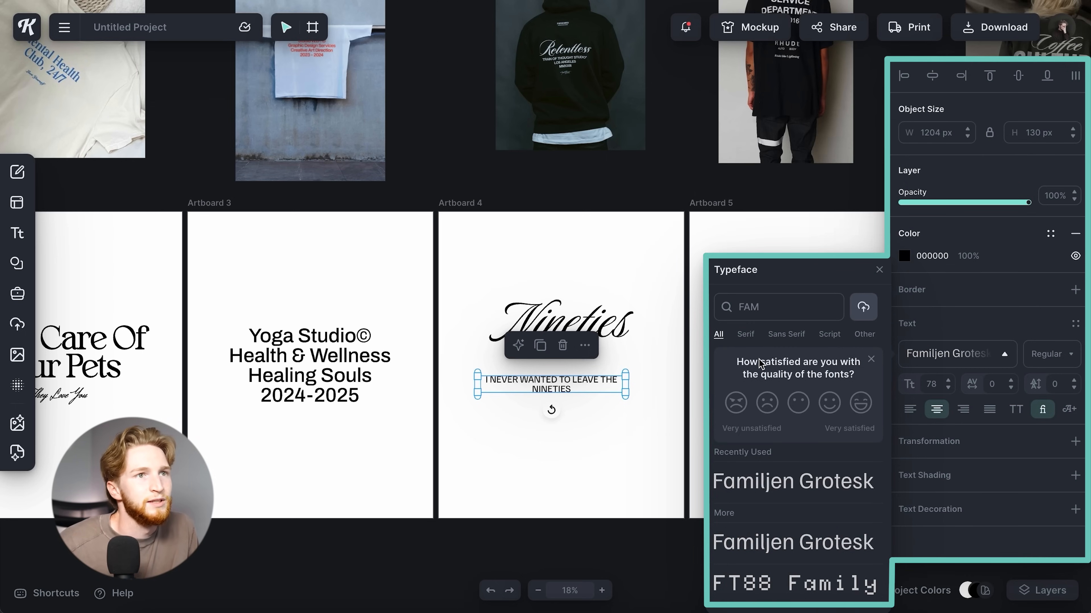
left_click(649, 434)
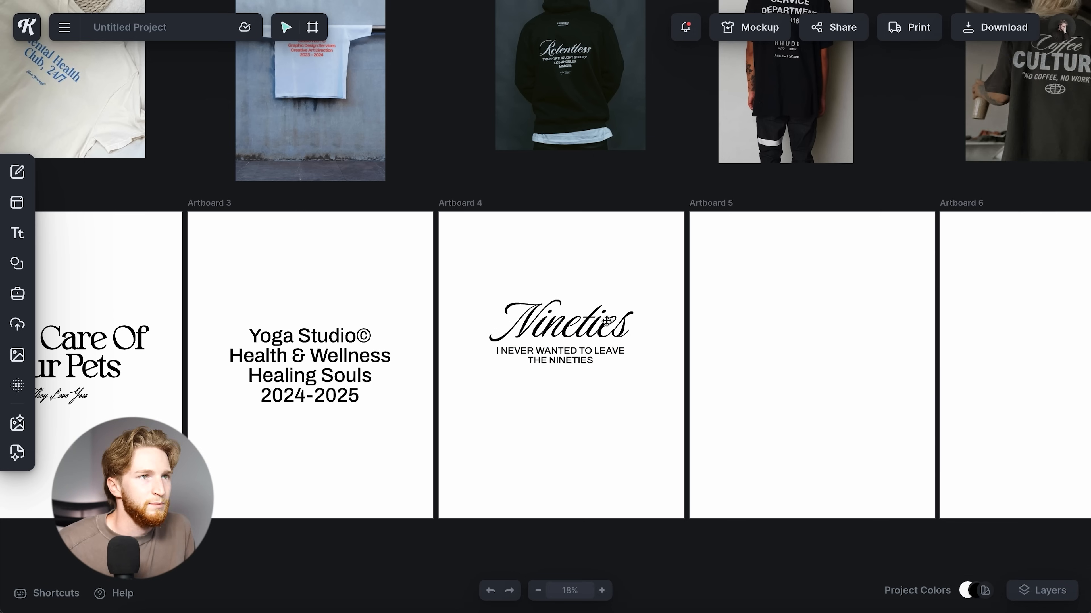
Enlarge the "Nineties" headline to about 1609 px wide and centre it with its subline horizontally on Artboard 4.
left_click(606, 325)
left_click_drag(648, 343, 661, 344)
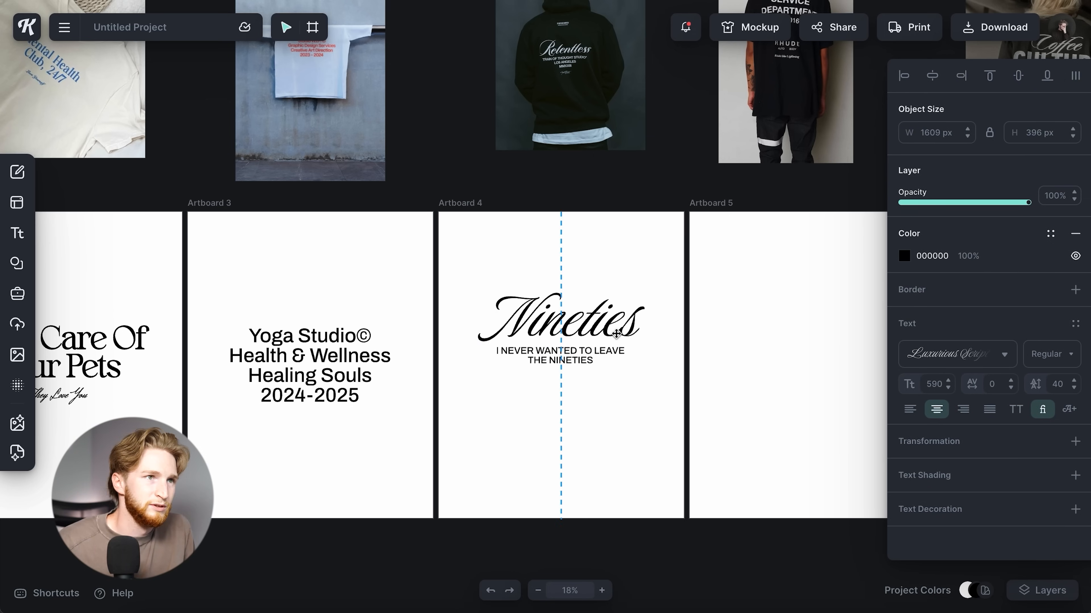
left_click(561, 356, "shift")
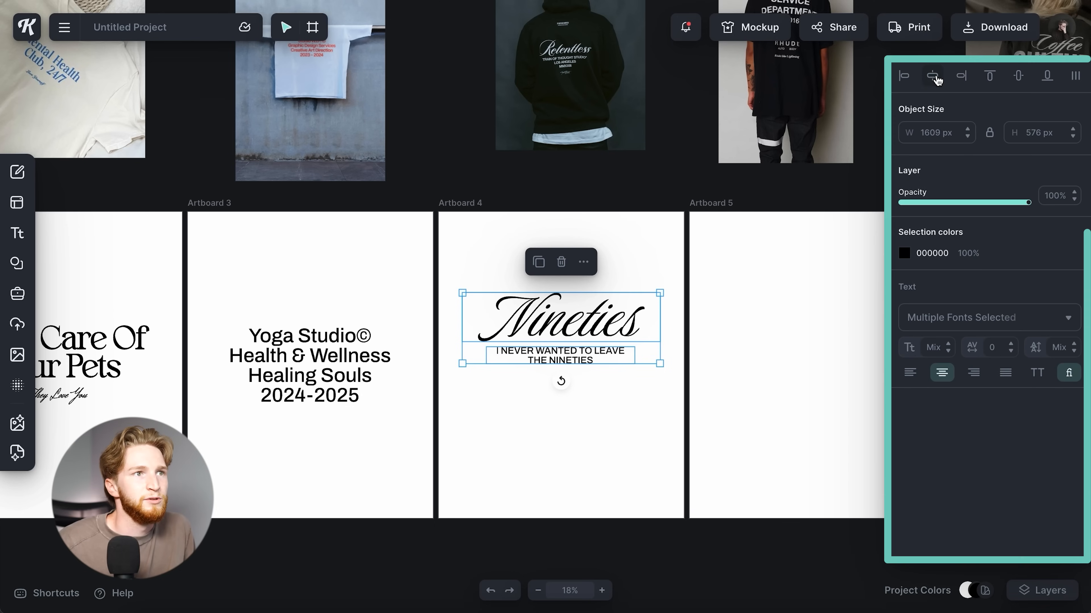
left_click(934, 77)
left_click_drag(621, 416, 577, 362)
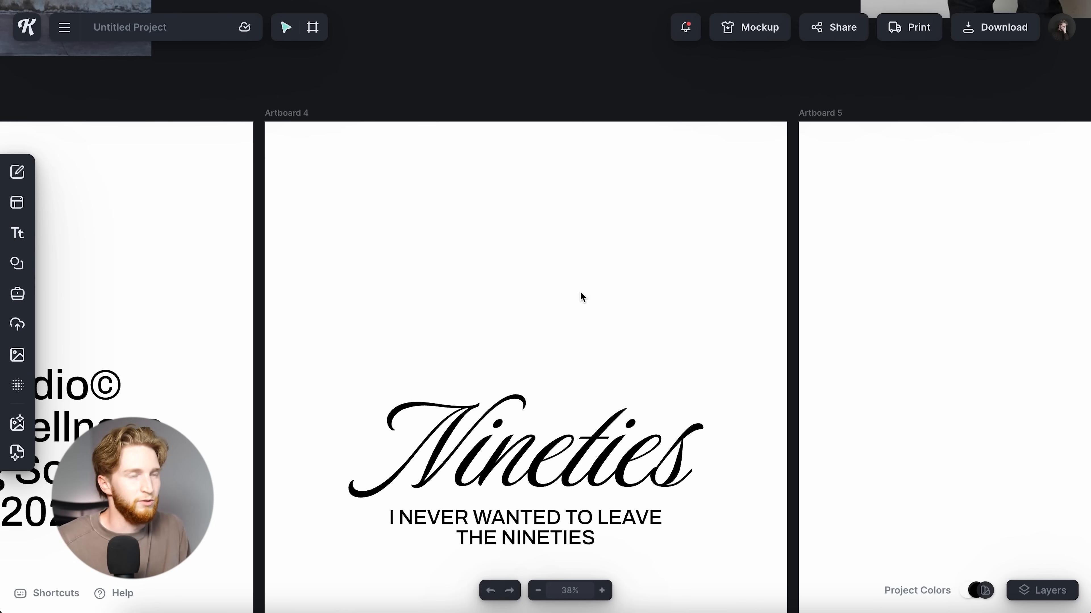
Add a new headline above "Nineties" on Artboard 4 and set it in the Englishtown serif typeface.
key("t")
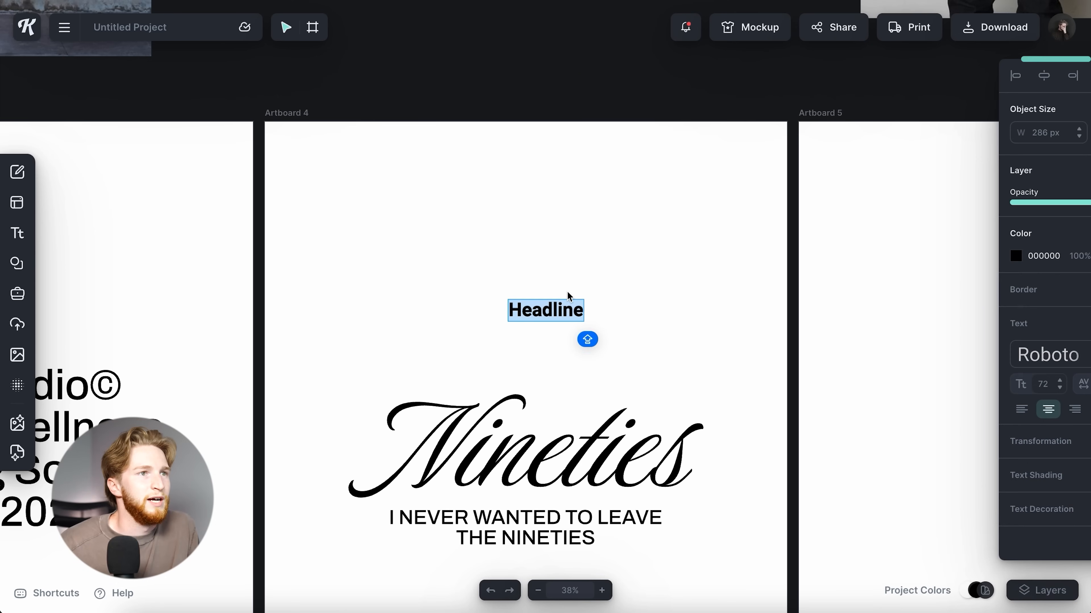
left_click(745, 213)
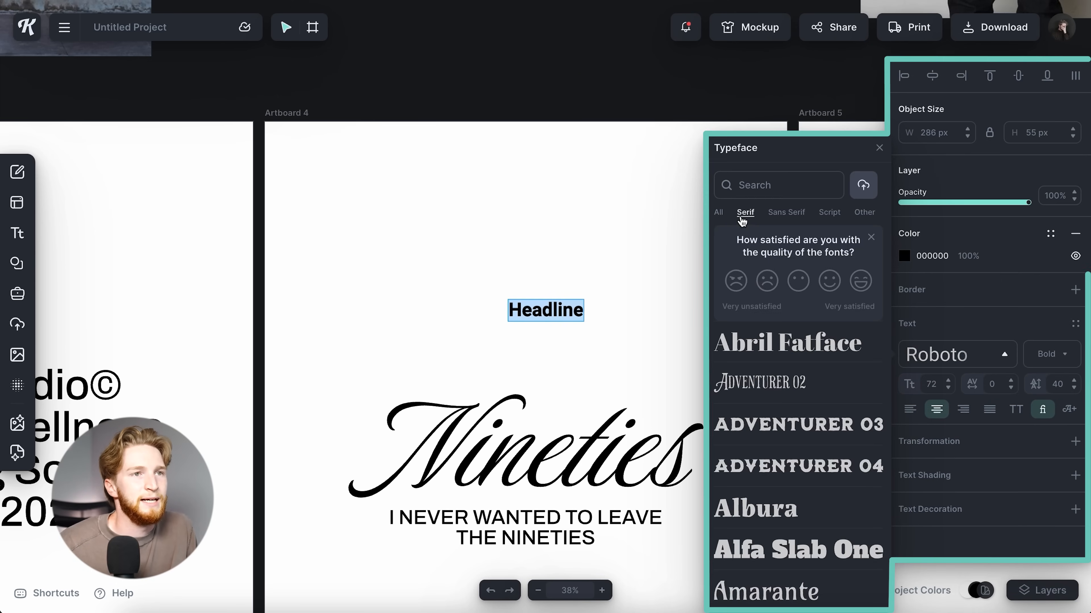
scroll(798, 450, "down", 4)
scroll(799, 450, "down", 4)
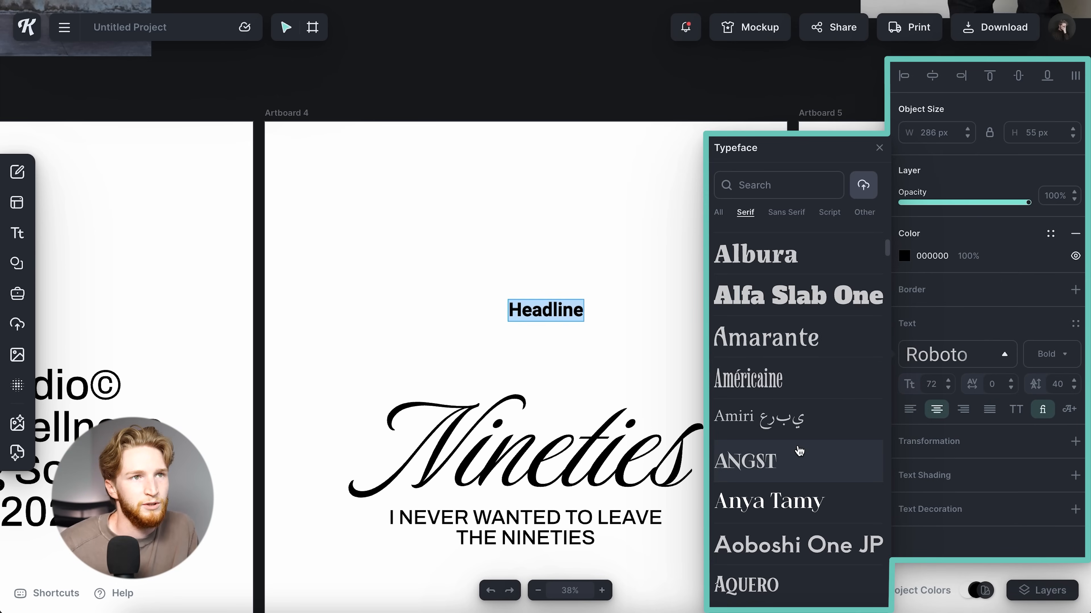
left_click(765, 308)
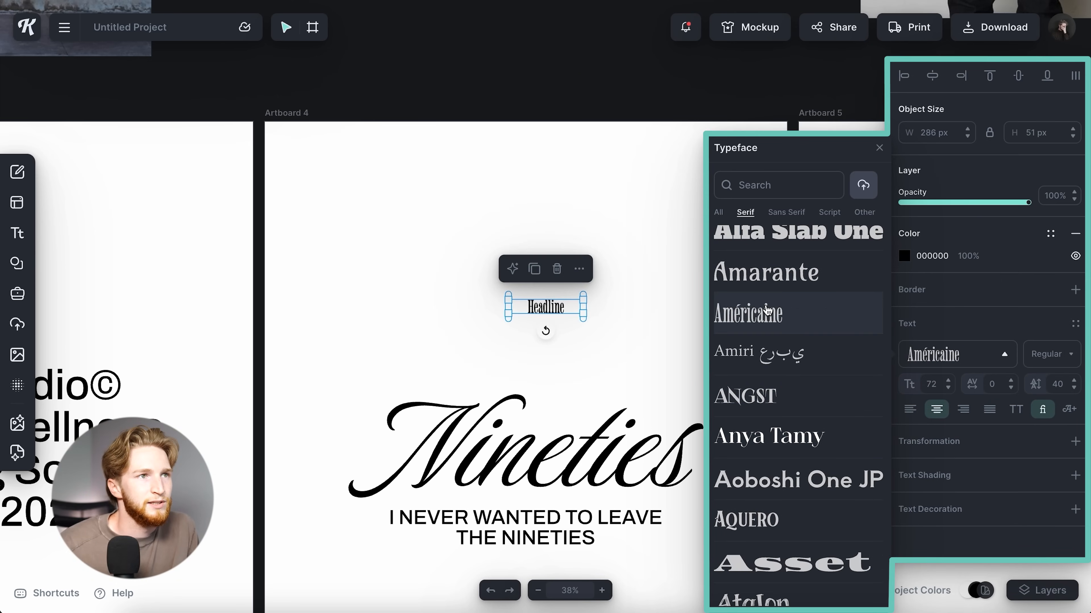
scroll(762, 368, "down", 8)
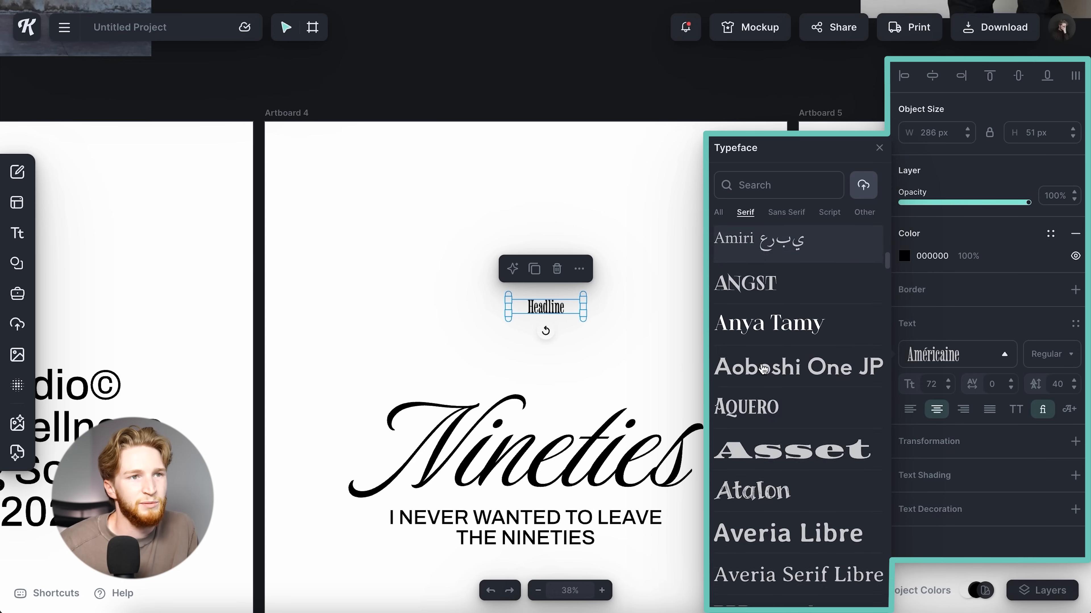
scroll(762, 369, "down", 20)
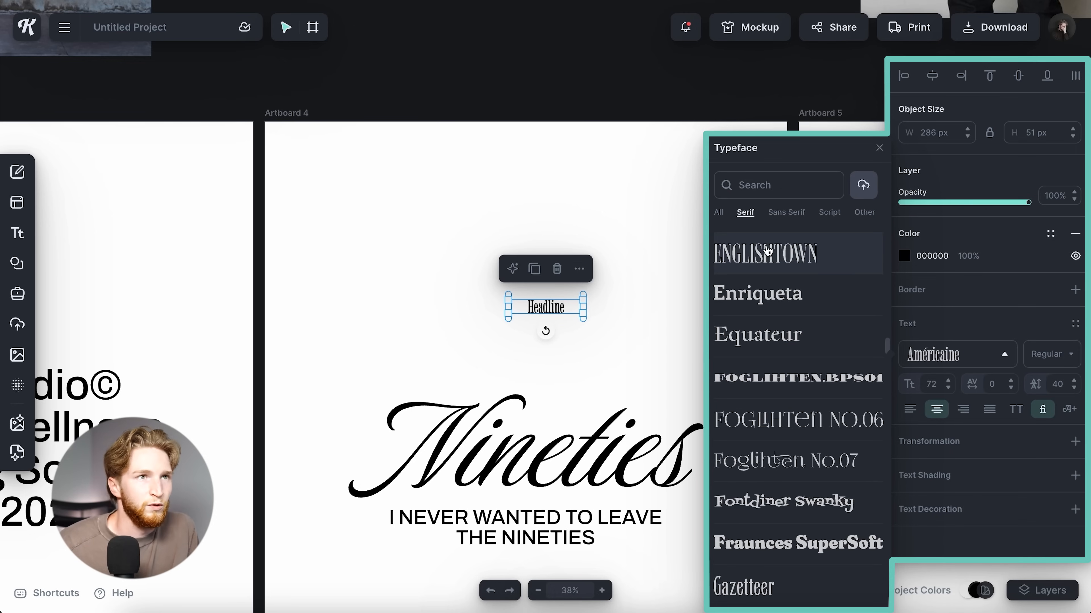
left_click(766, 255)
left_click(658, 297)
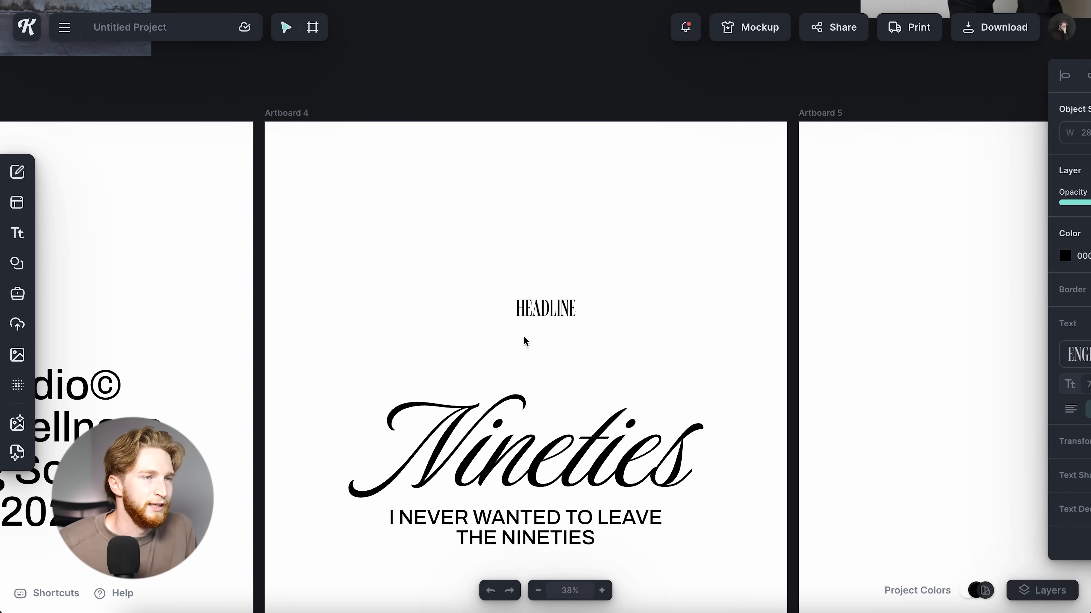
Replace the new headline with "NINETY-NINE", fit it on one line, move it higher and centre it horizontally on Artboard 4.
double_click(549, 309)
type("NINETY-NINE")
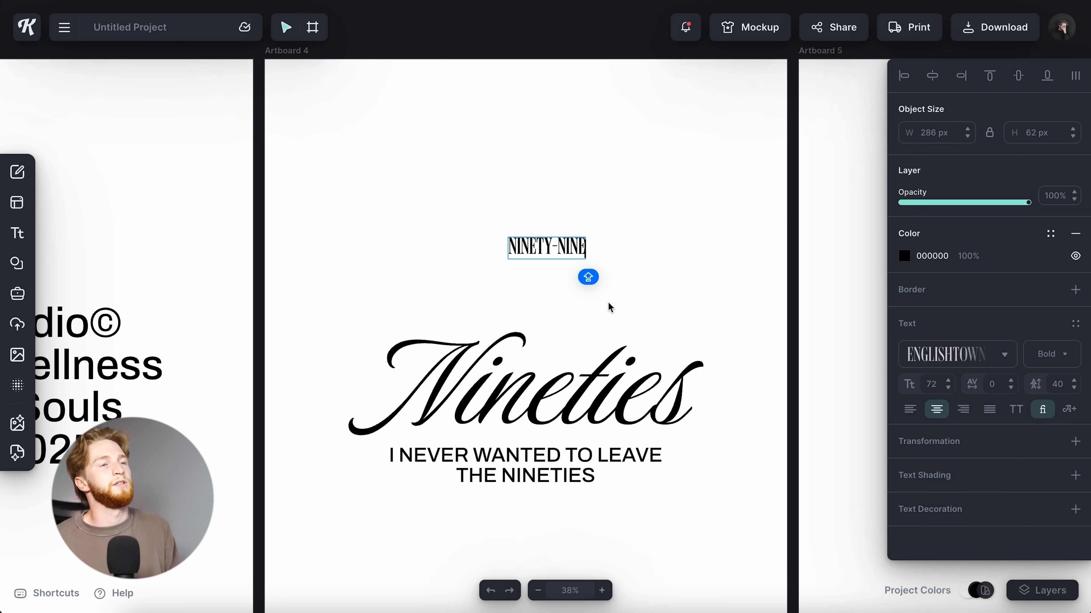
key("Escape")
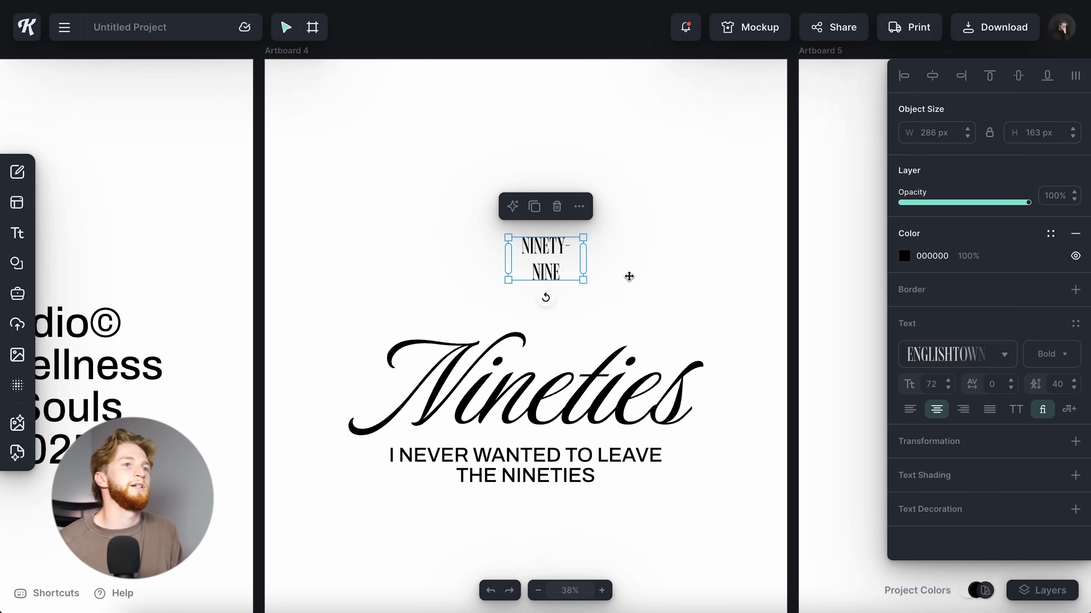
left_click_drag(586, 258, 577, 171)
left_click(932, 75)
left_click(713, 213)
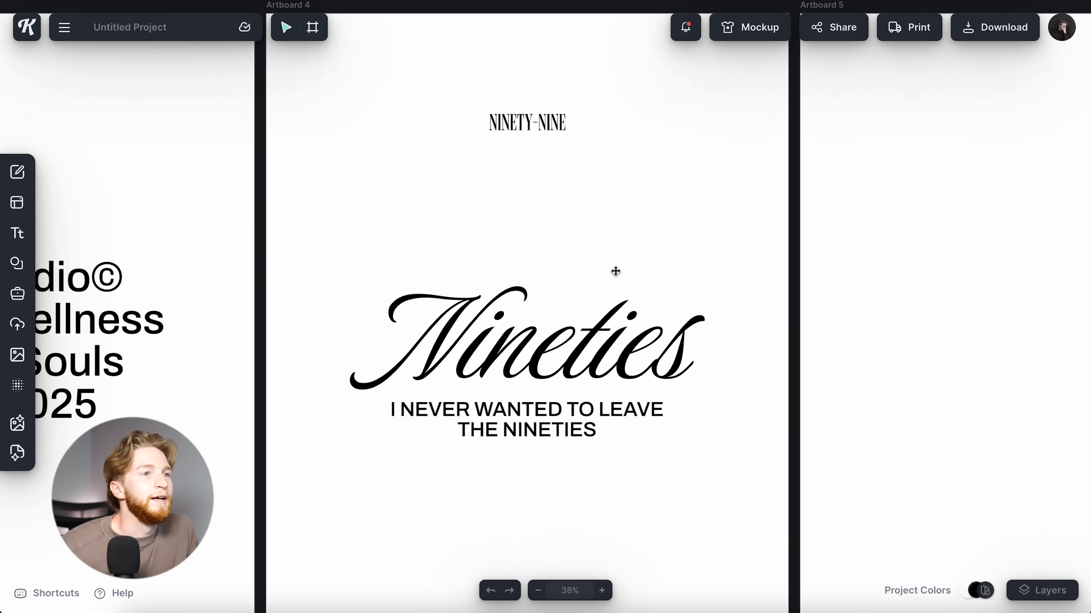
Duplicate the "I NEVER WANTED TO LEAVE THE NINETIES" line above "Nineties" and change its text to "THE LAST OF THE GOOD YEARS".
left_click_drag(516, 415, 522, 209)
double_click(567, 251)
type("THE LAST OF THE GO")
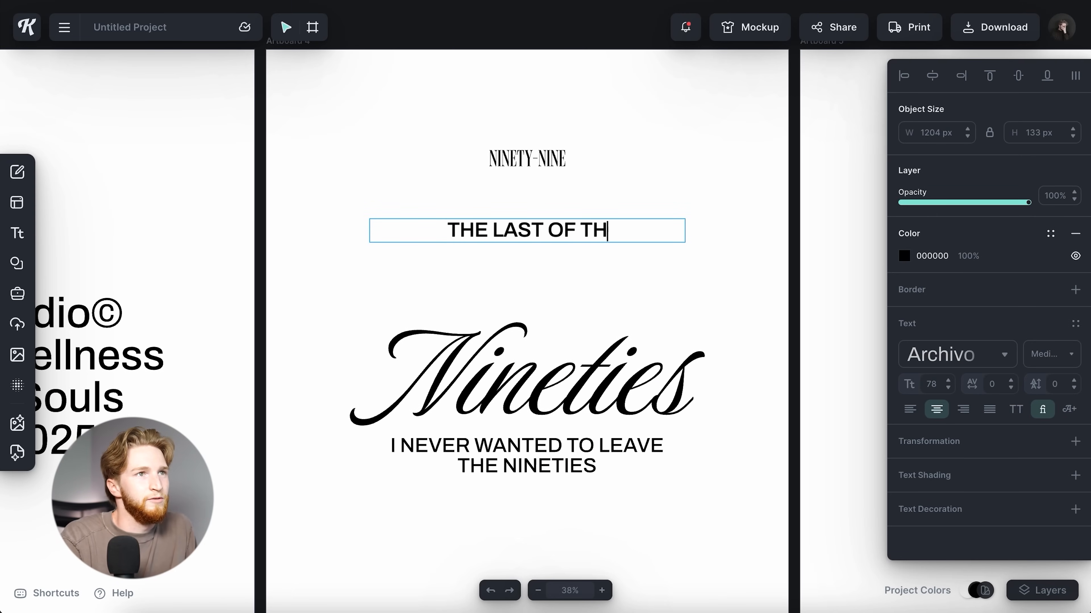
type("OD YEARS")
key("Escape")
Scale "THE LAST OF THE GOOD YEARS" down to fit directly beneath "NINETY-NINE" and centre both lines horizontally on Artboard 4.
left_click_drag(685, 219, 563, 224)
scroll(541, 172, "up", 10)
left_click_drag(540, 227, 554, 175)
scroll(557, 241, "down", 10)
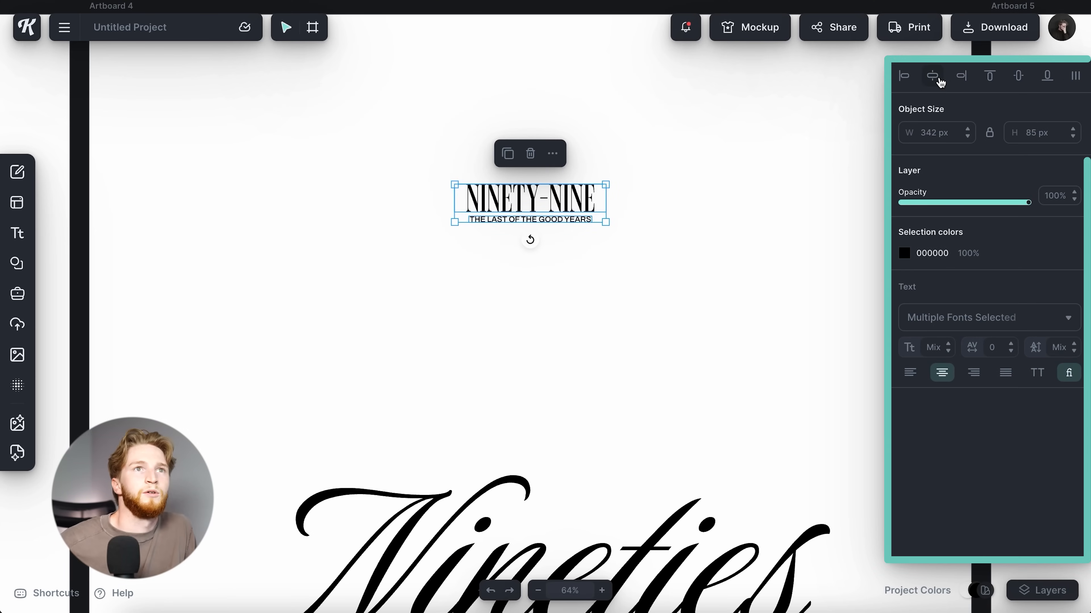
left_click(723, 264)
Move "Nineties" and its subline slightly up towards "NINETY-NINE" and compare the layout with the Relentless hoodie photo.
scroll(723, 263, "down", 5)
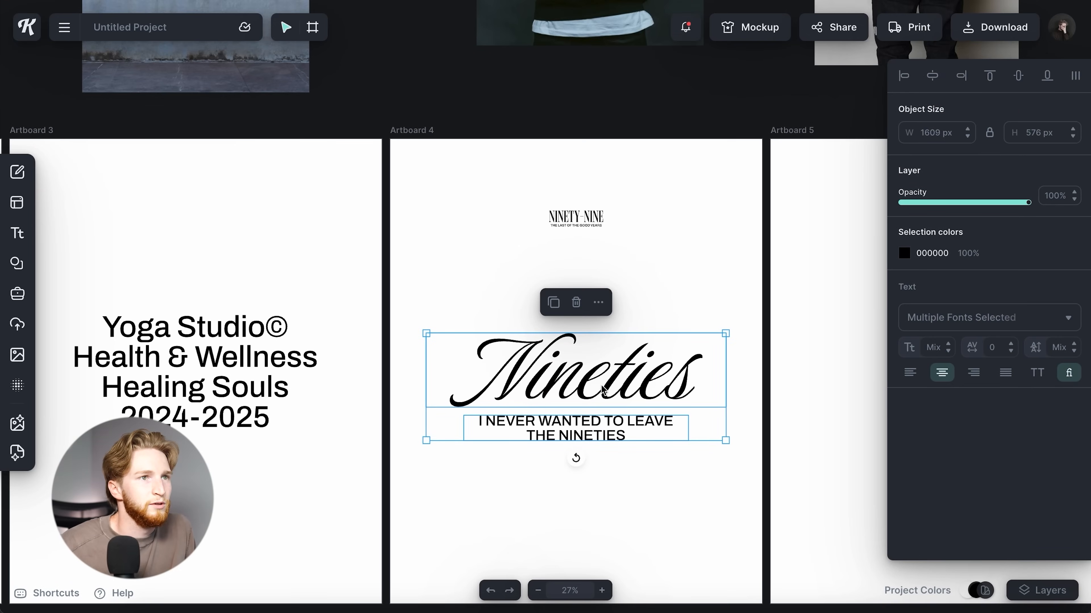
left_click_drag(607, 384, 607, 342)
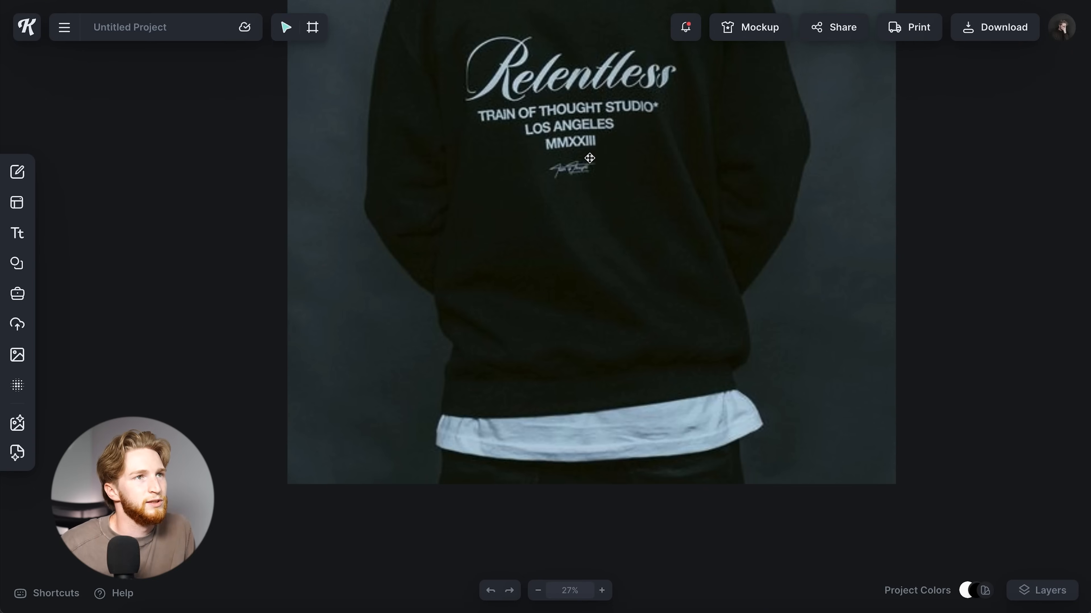
scroll(656, 293, "down", 10)
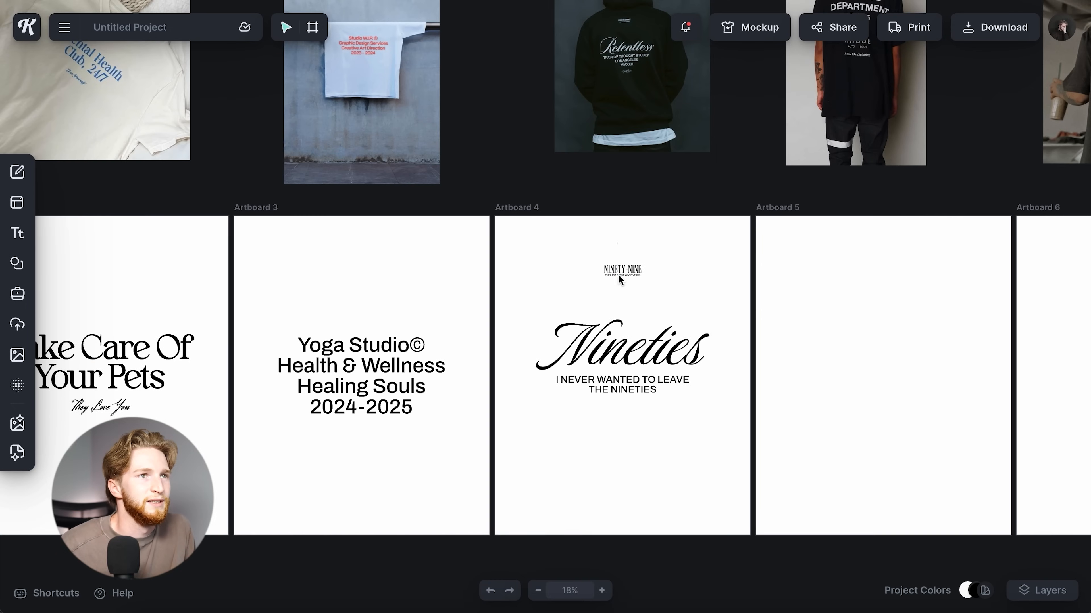
Select all text of the Nineties design and centre it vertically on Artboard 4.
left_click(620, 280)
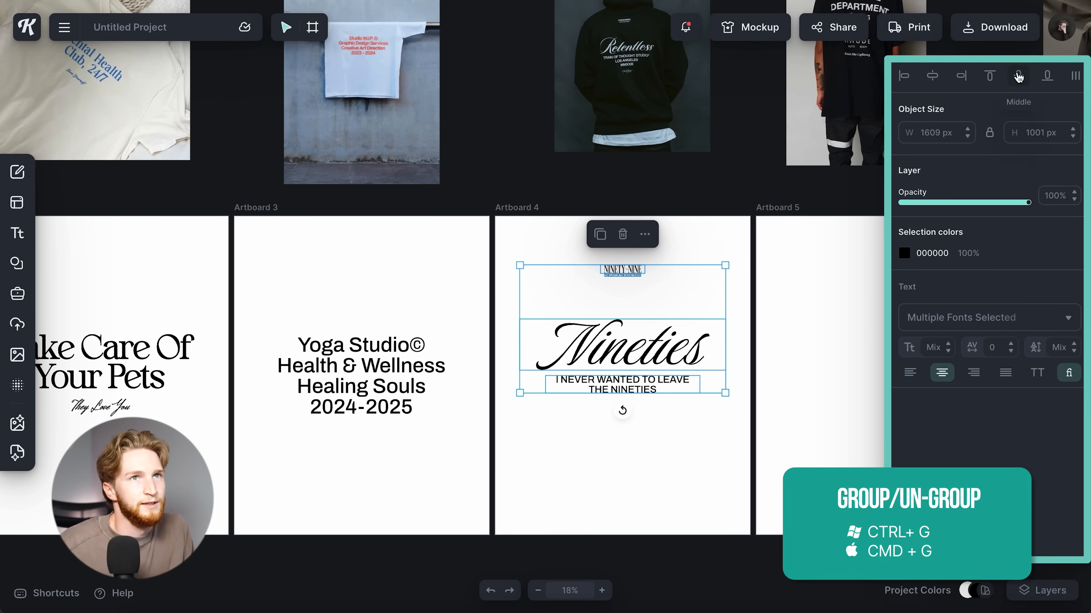
left_click(1018, 76)
left_click(818, 322)
left_click(626, 240)
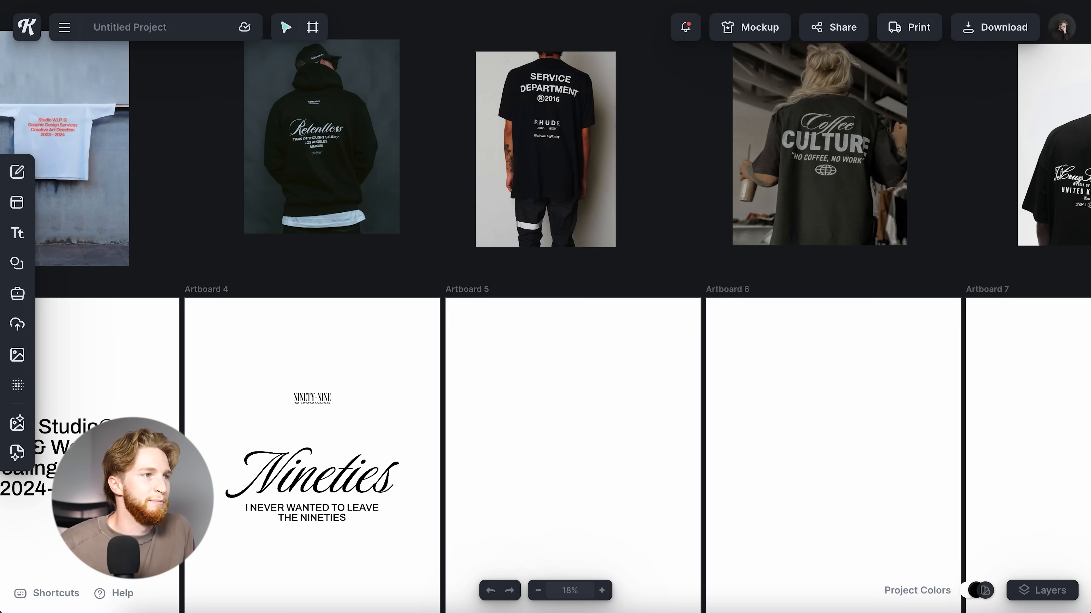
Paste a copy of the yoga text onto Artboard 5 and set its Archivo weight to Bold.
key("ctrl+v")
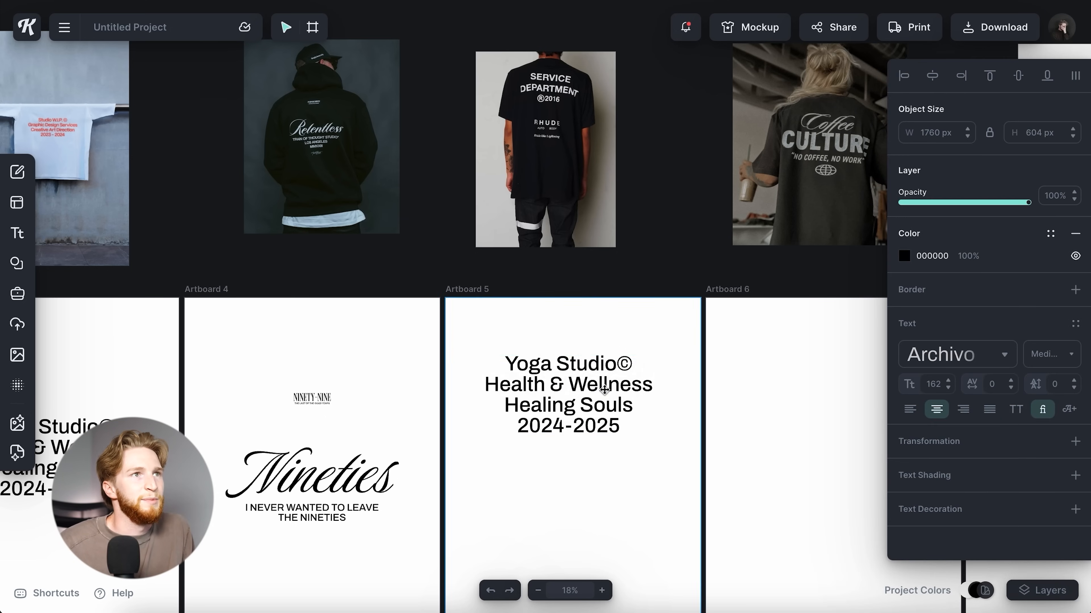
left_click(1070, 351)
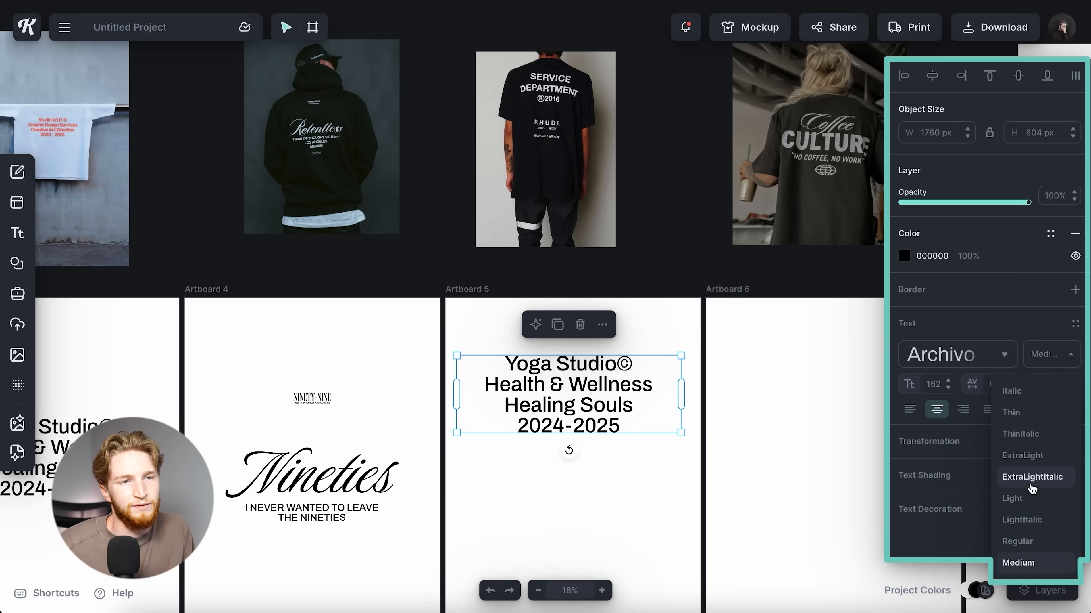
left_click(1025, 521)
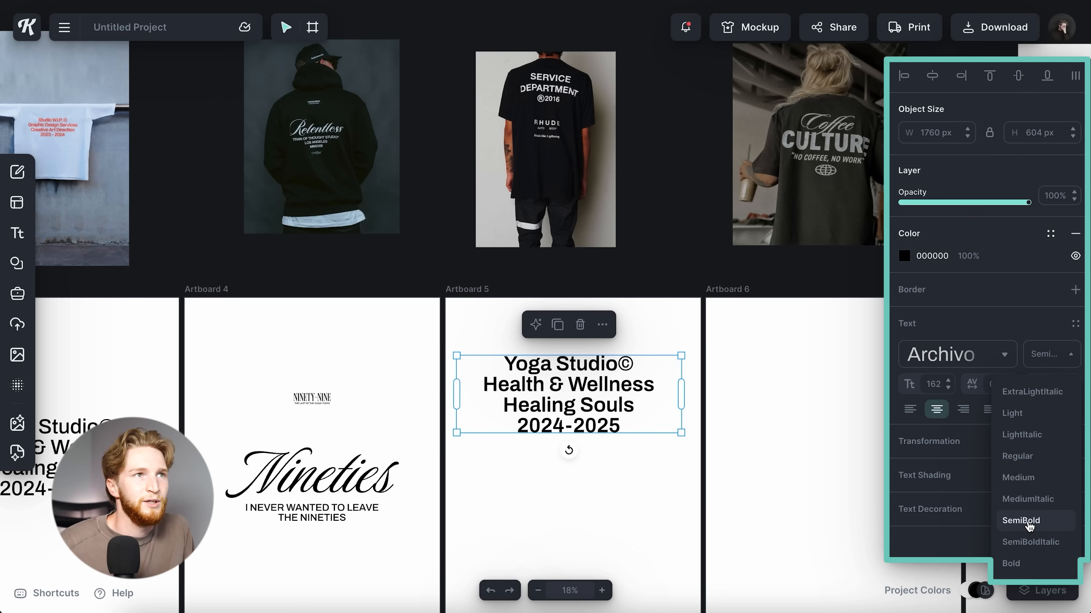
left_click(1024, 537)
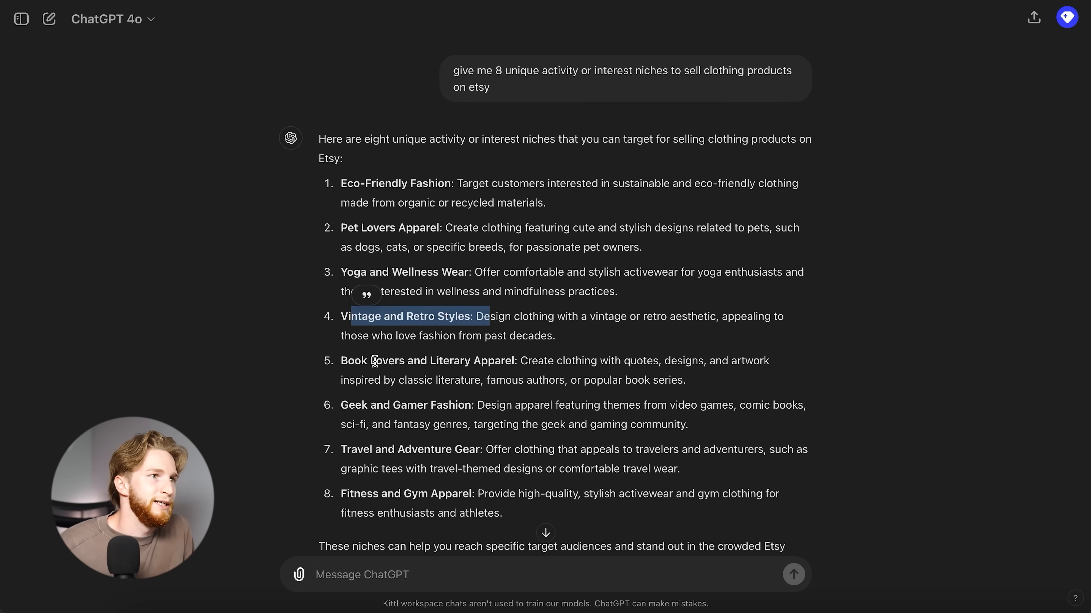
Highlight the Book Lovers niche in the ChatGPT list and, back in Kittl, replace the Artboard 5 text with "BOOK LOVERS CLUB".
left_click_drag(363, 361, 341, 361)
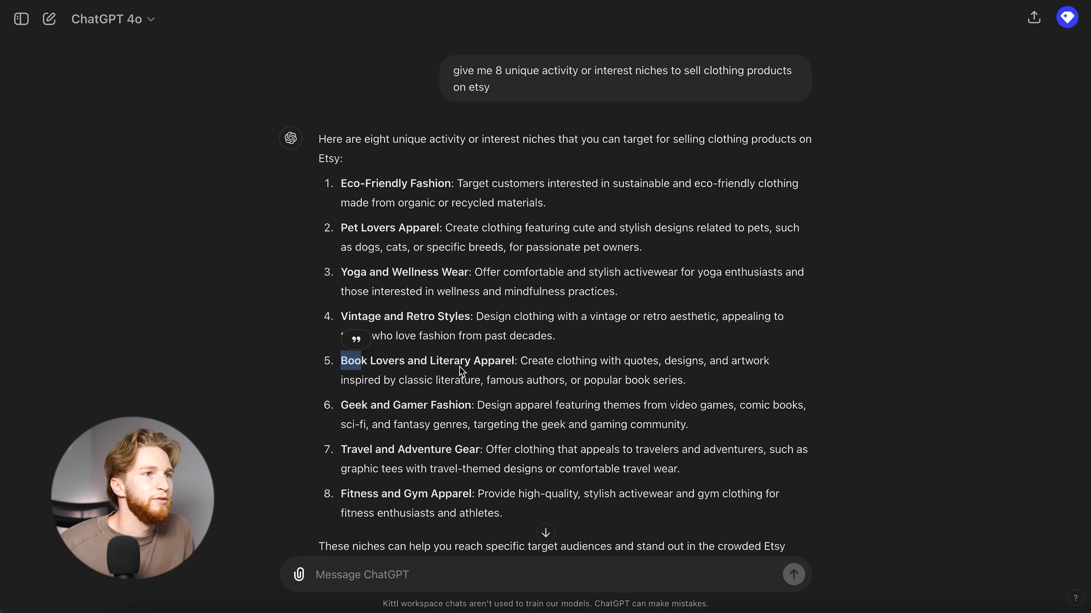
left_click_drag(414, 360, 465, 360)
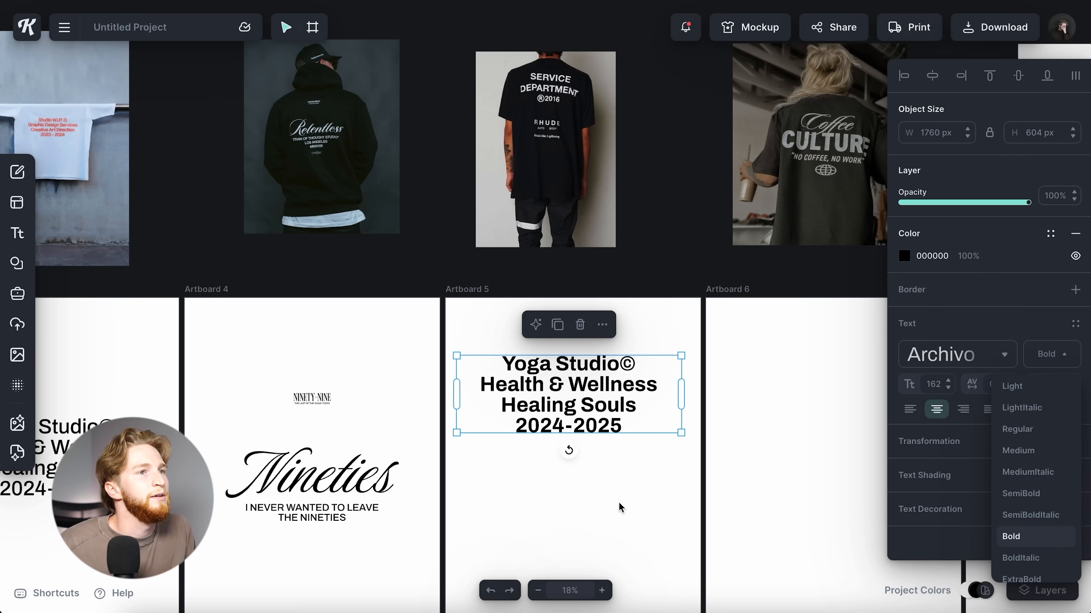
double_click(582, 412)
type("BOOK")
key("Return")
type("LOVERS")
key("Return")
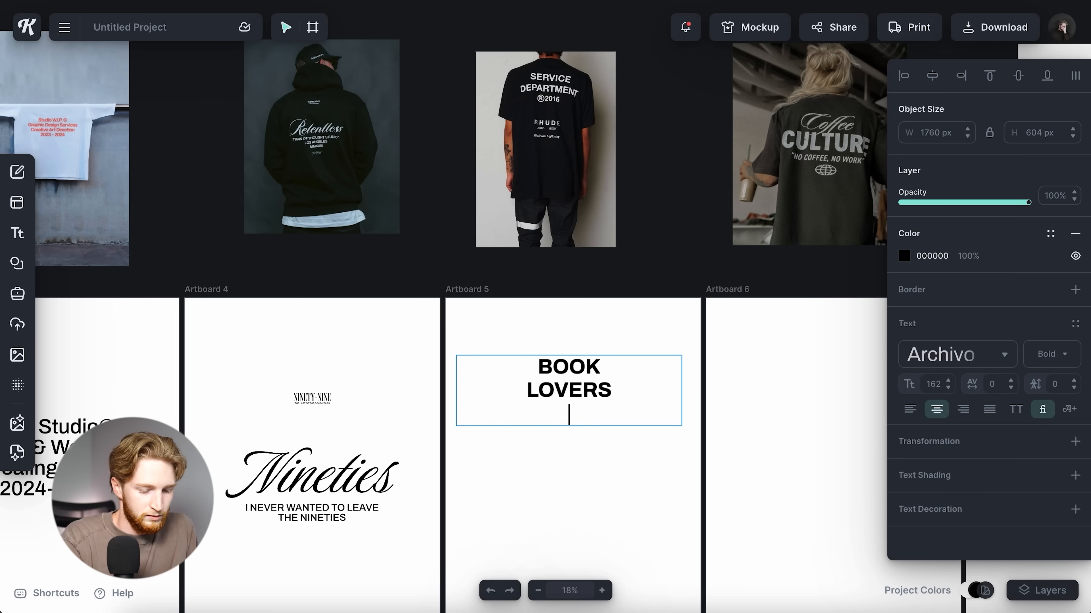
type("CLUB")
Replace the Artboard 5 text with "BOOK CLUB", "DEPARTMENT" and "©2024" on three lines, taking the © from the Archivo glyphs.
key("ctrl+a")
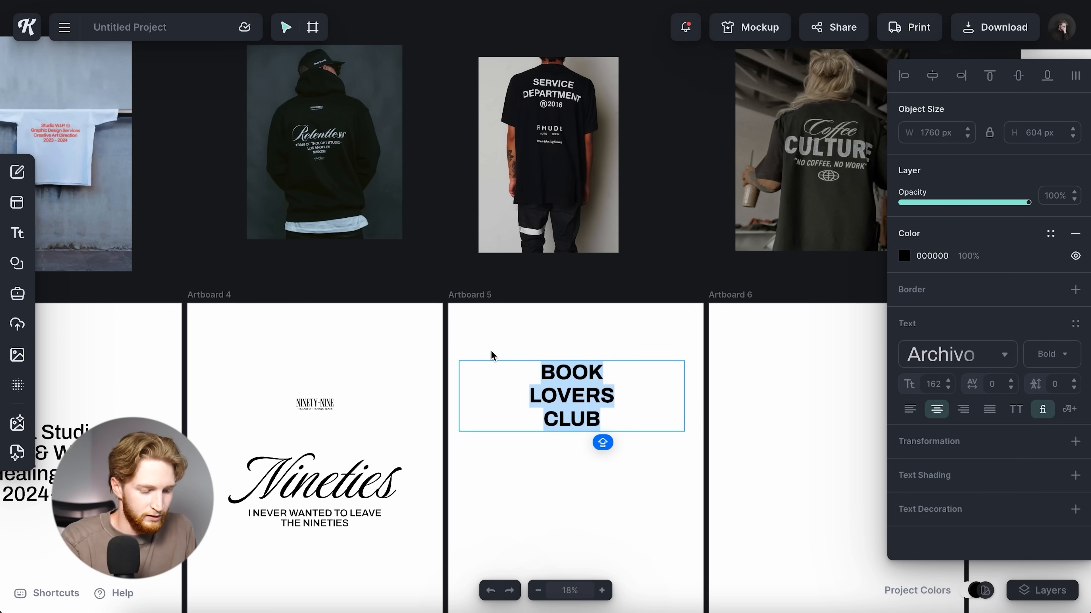
type("BOOK CLUB")
key("Return")
type("DEPARTMENT")
key("Return")
left_click(1069, 409)
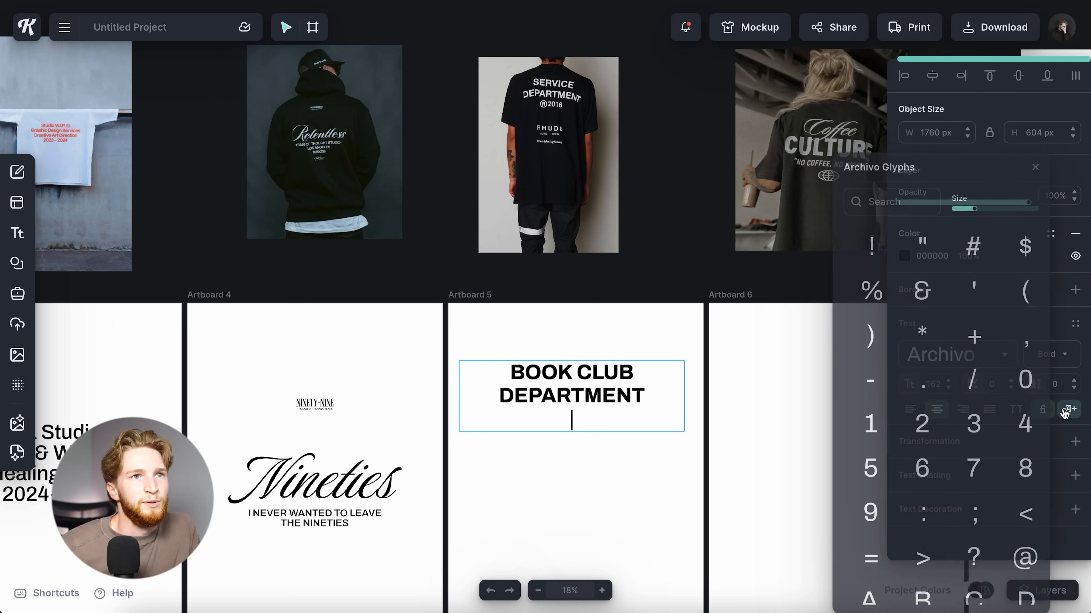
scroll(979, 395, "down", 10)
scroll(984, 401, "down", 10)
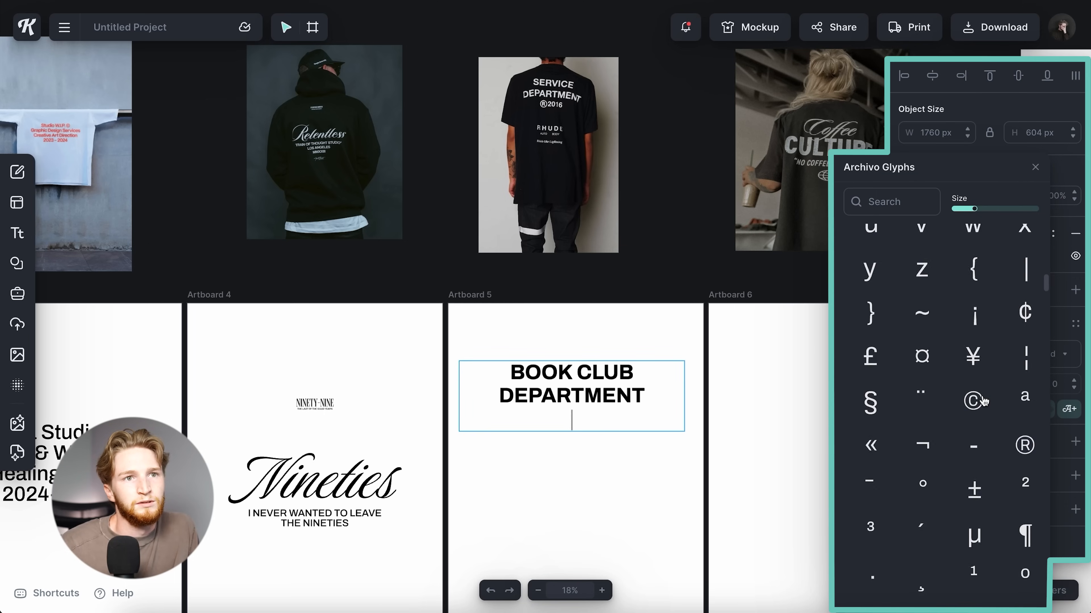
left_click(973, 344)
type("2024")
key("Escape")
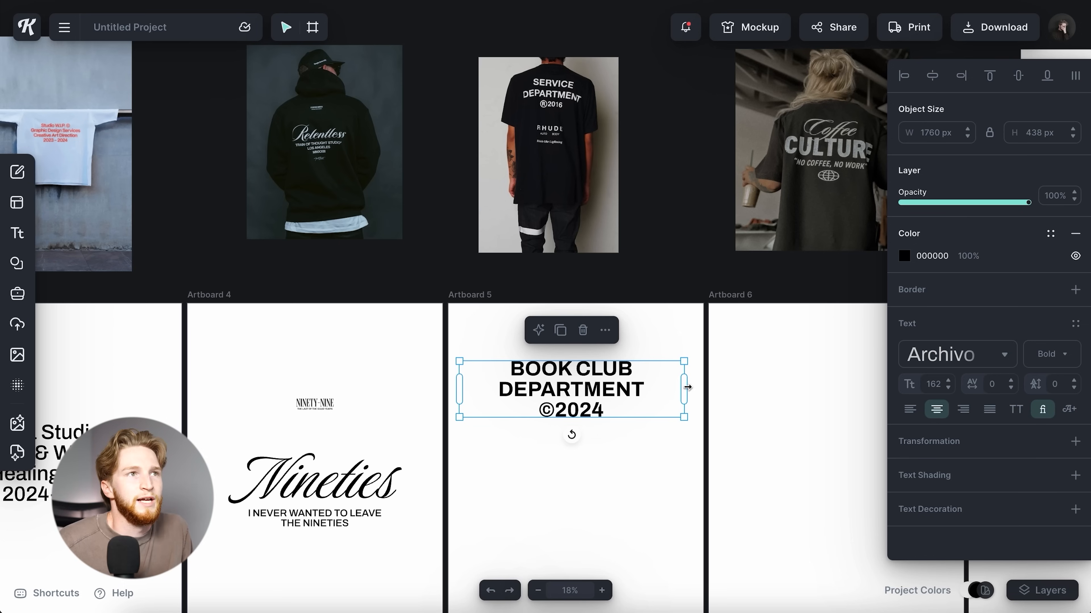
Set the book club text's line spacing to 20 and scale the text box to about 1432 px wide.
left_click(1054, 386)
type("2")
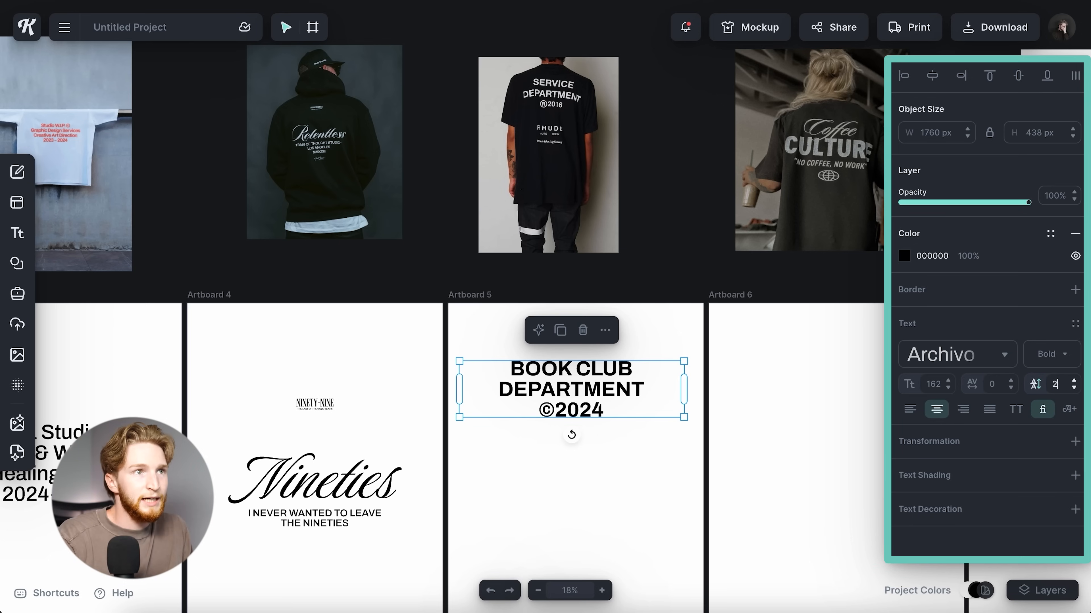
type("0")
left_click_drag(684, 426, 668, 420)
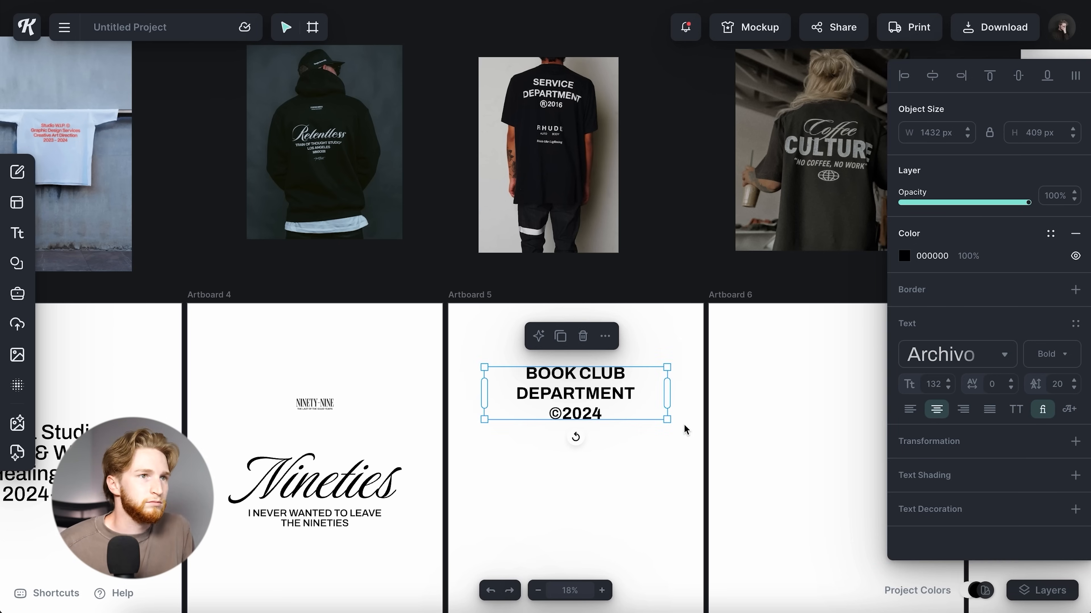
left_click(685, 428)
Check the small lettering on the Rhude shirt photo and duplicate the book club text block directly below the original on Artboard 5.
scroll(602, 216, "down", 1)
scroll(532, 149, "up", 5)
scroll(579, 168, "down", 8)
scroll(587, 285, "up", 6)
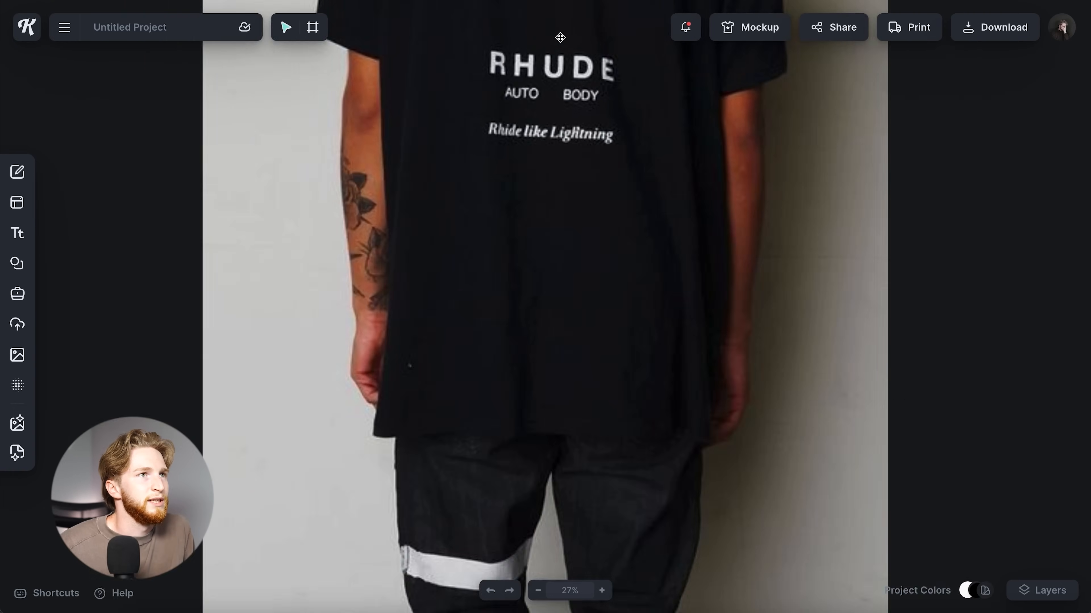
scroll(591, 93, "down", 6)
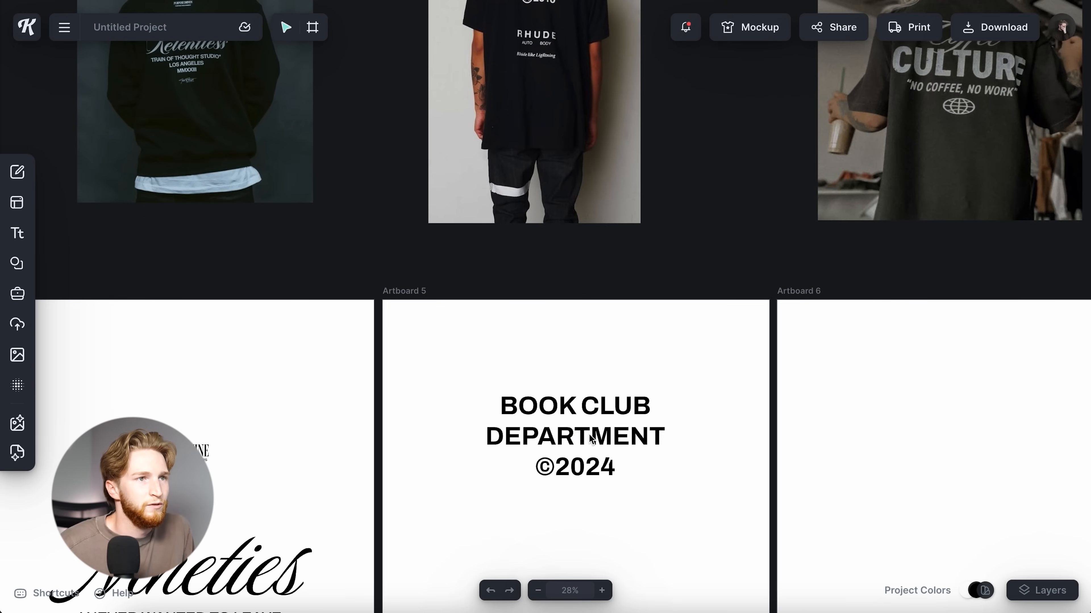
left_click_drag(595, 431, 595, 556)
scroll(558, 386, "down", 4)
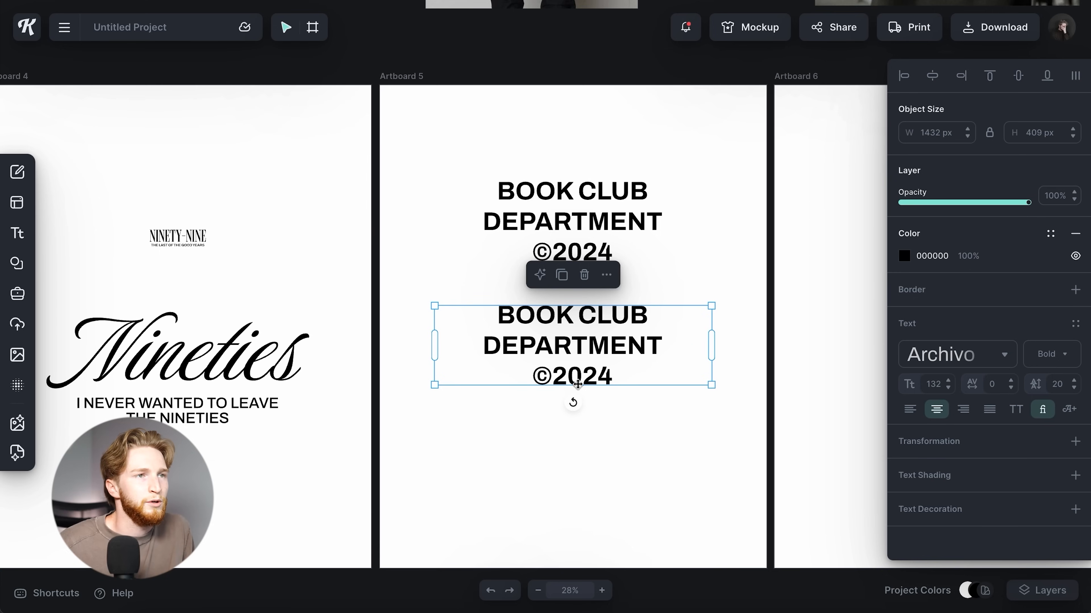
scroll(557, 386, "up", 5)
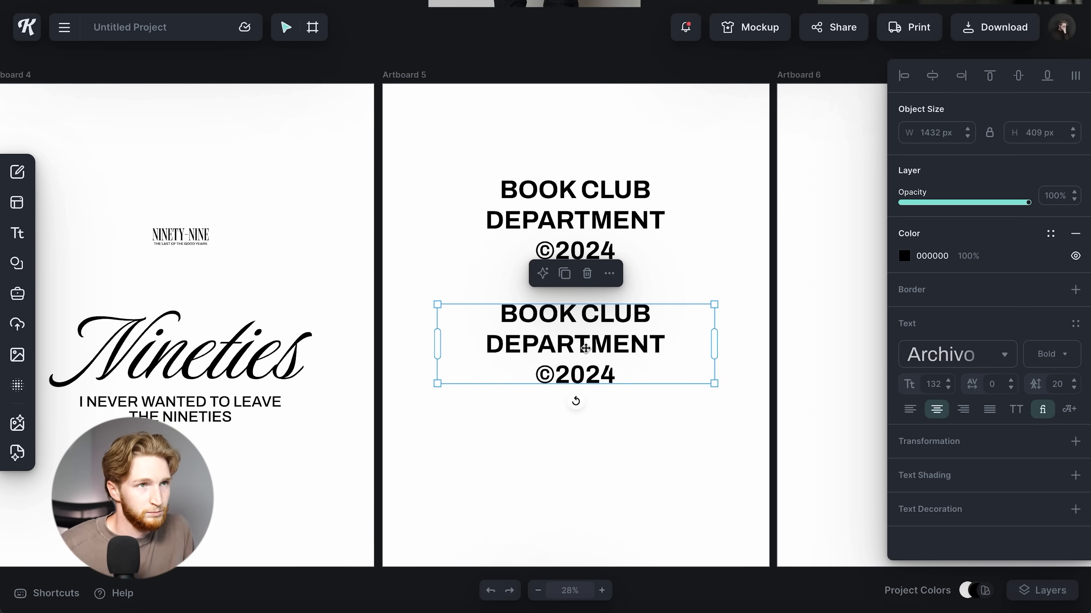
Try the sans serif typefaces Red Hat Display, Sarabun and Spline Sans on the lower BOOK CLUB DEPARTMENT text block.
left_click(957, 353)
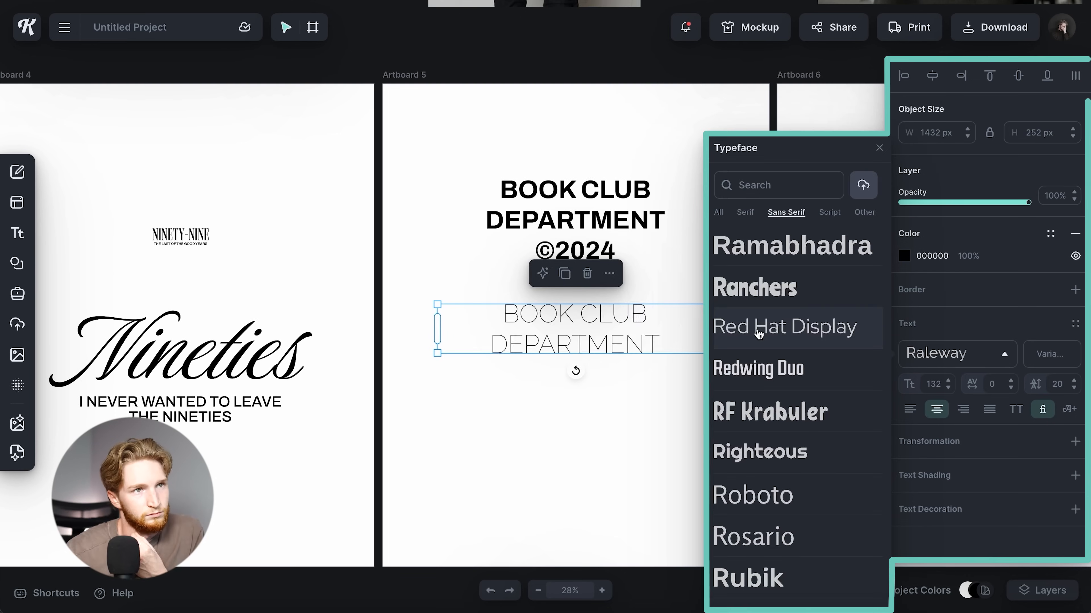
left_click(759, 335)
scroll(758, 344, "down", 8)
left_click(758, 346)
scroll(758, 347, "down", 6)
scroll(758, 347, "down", 1)
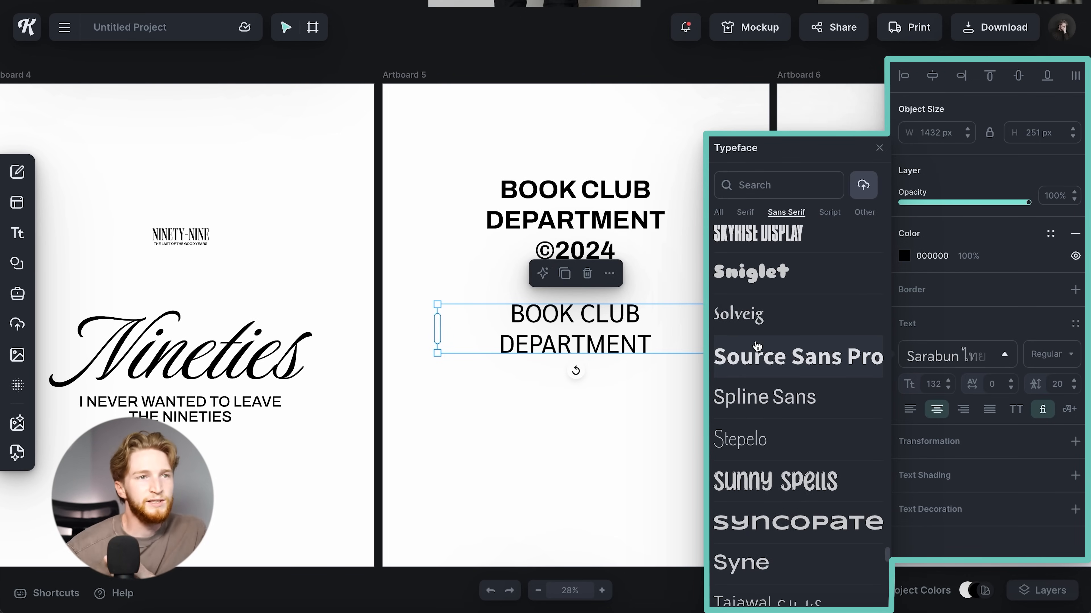
left_click(760, 395)
scroll(761, 391, "down", 1)
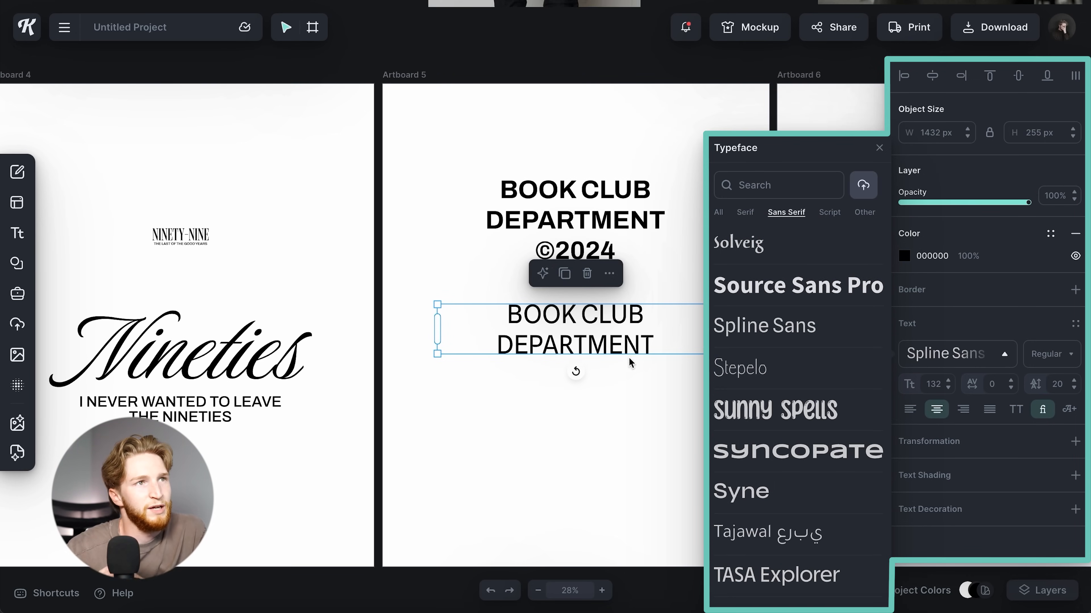
Check the reference shirt photo and try the Mooli typeface on the lower text block.
scroll(567, 345, "up", 7)
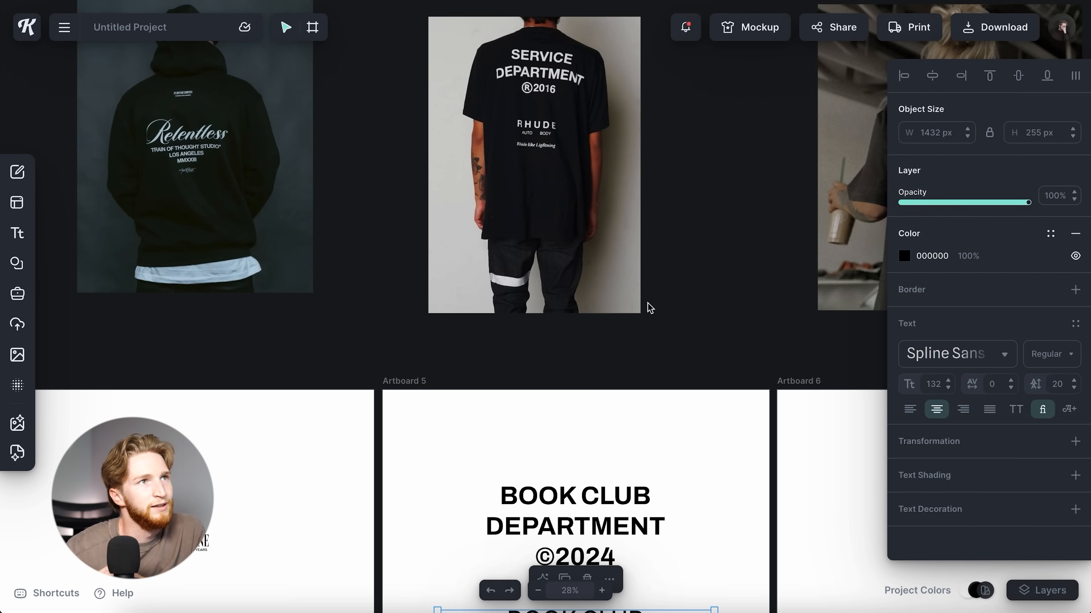
scroll(575, 460, "down", 7)
left_click(925, 356)
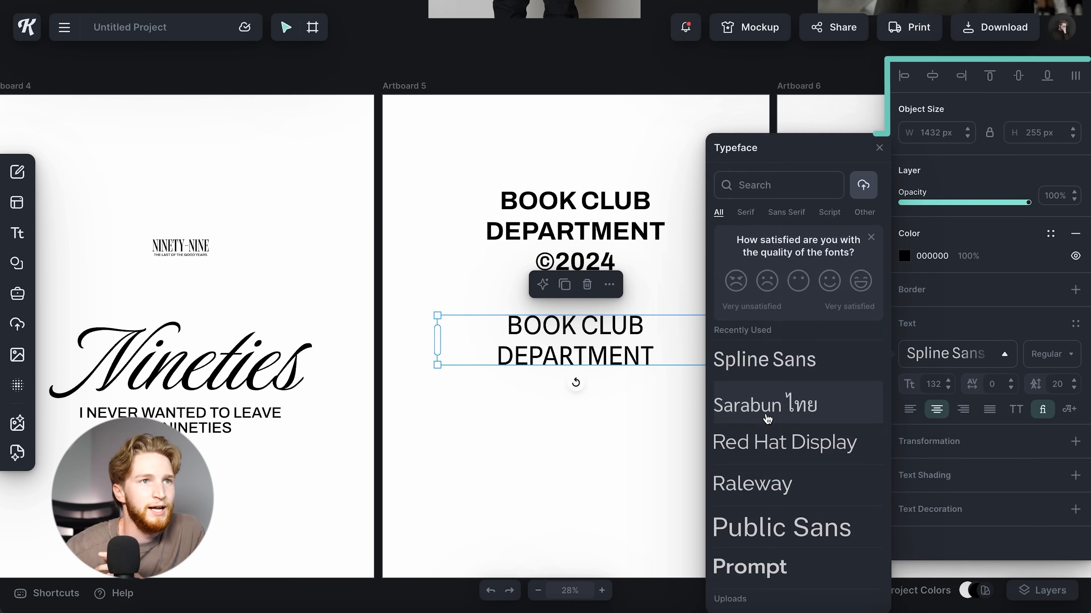
scroll(819, 401, "down", 20)
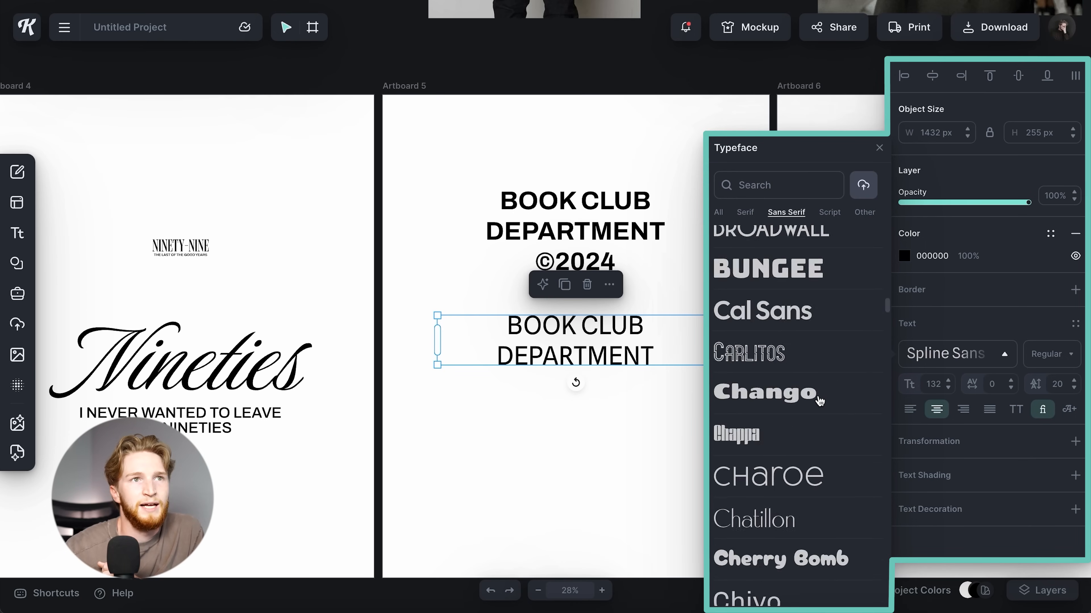
scroll(820, 402, "down", 6)
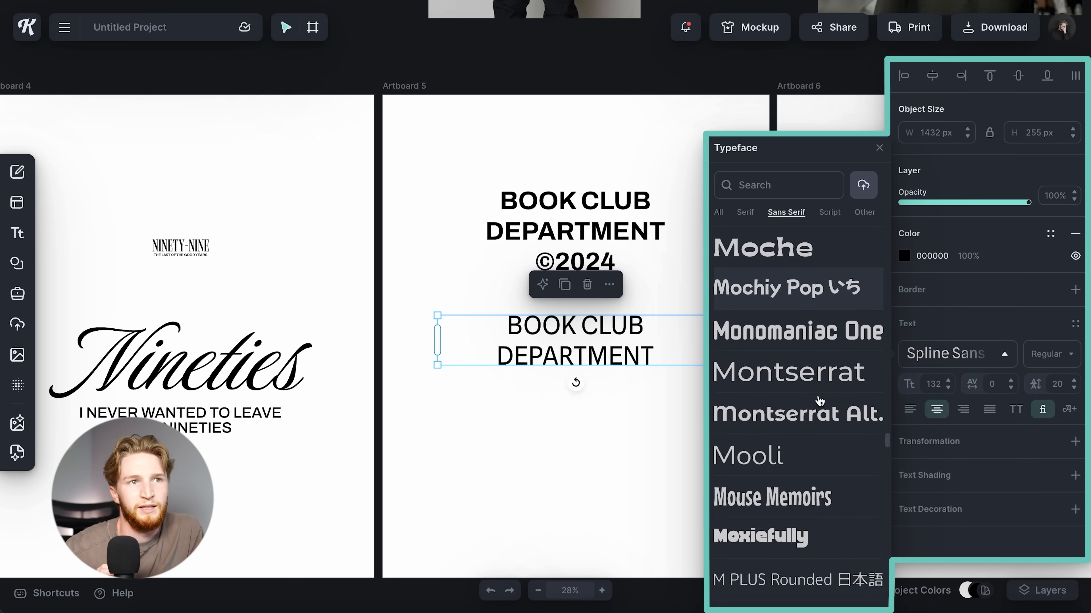
left_click(770, 384)
scroll(775, 389, "down", 9)
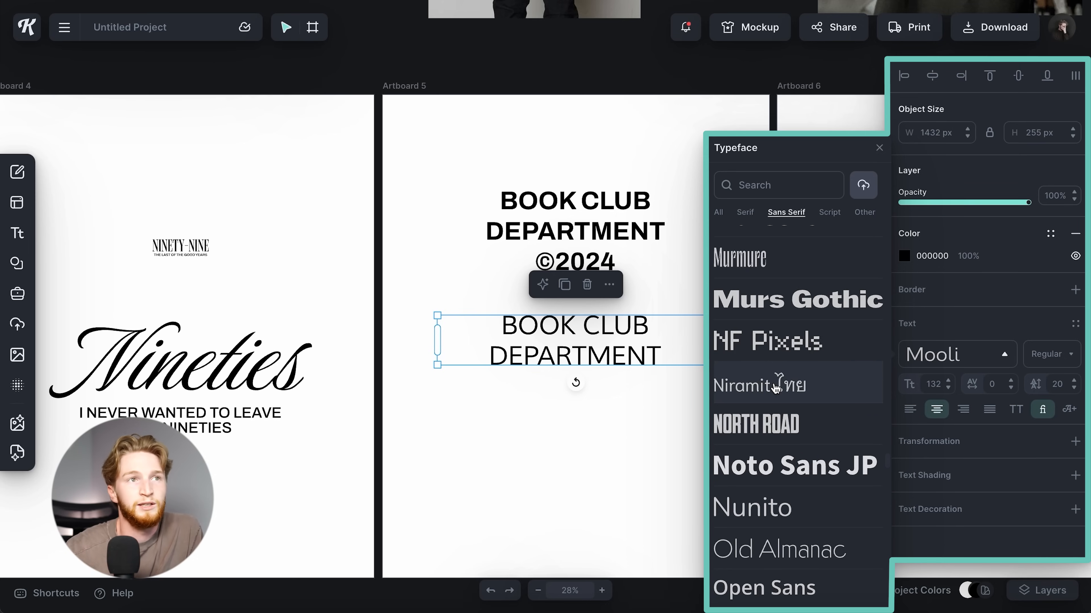
scroll(776, 387, "down", 3)
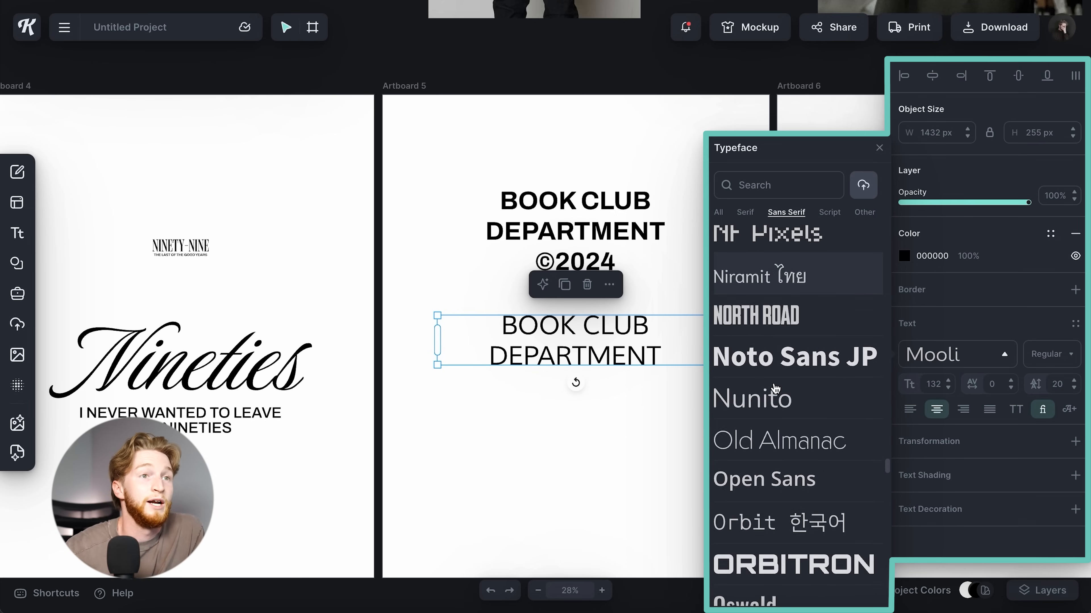
Compare further sans serif typefaces and apply Montserrat to the lower text block on Artboard 5.
left_click(777, 360)
scroll(771, 372, "down", 20)
left_click(771, 422)
scroll(770, 417, "up", 3)
left_click(766, 412)
scroll(763, 404, "up", 9)
scroll(766, 406, "up", 10)
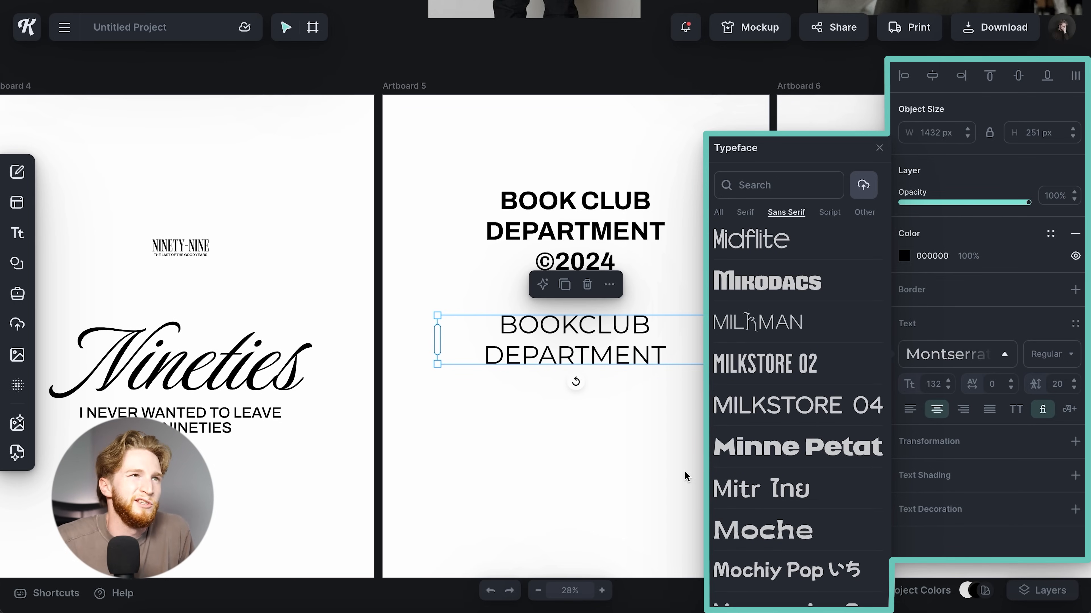
left_click(645, 445)
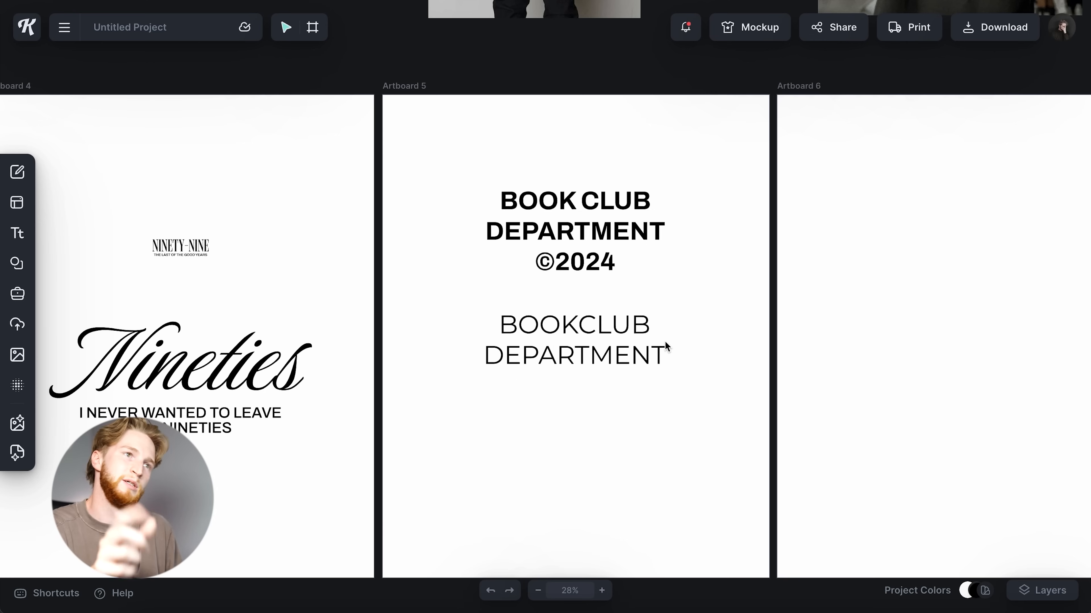
Replace the lower text block's wording with READ.
scroll(664, 342, "up", 5)
scroll(614, 373, "down", 4)
left_click(611, 380)
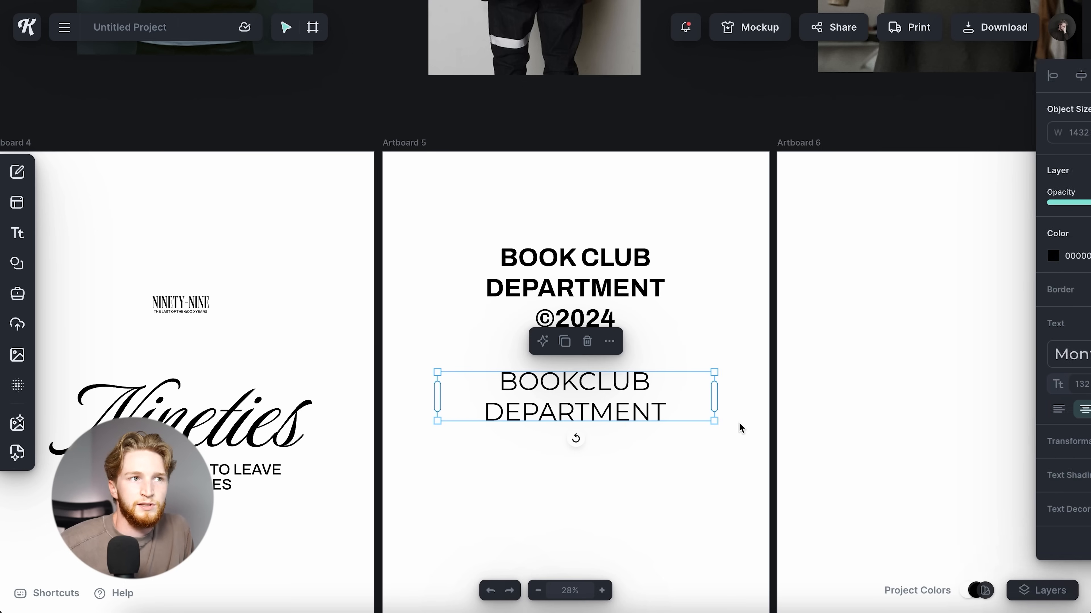
double_click(576, 396)
type("READ")
key("ctrl+a")
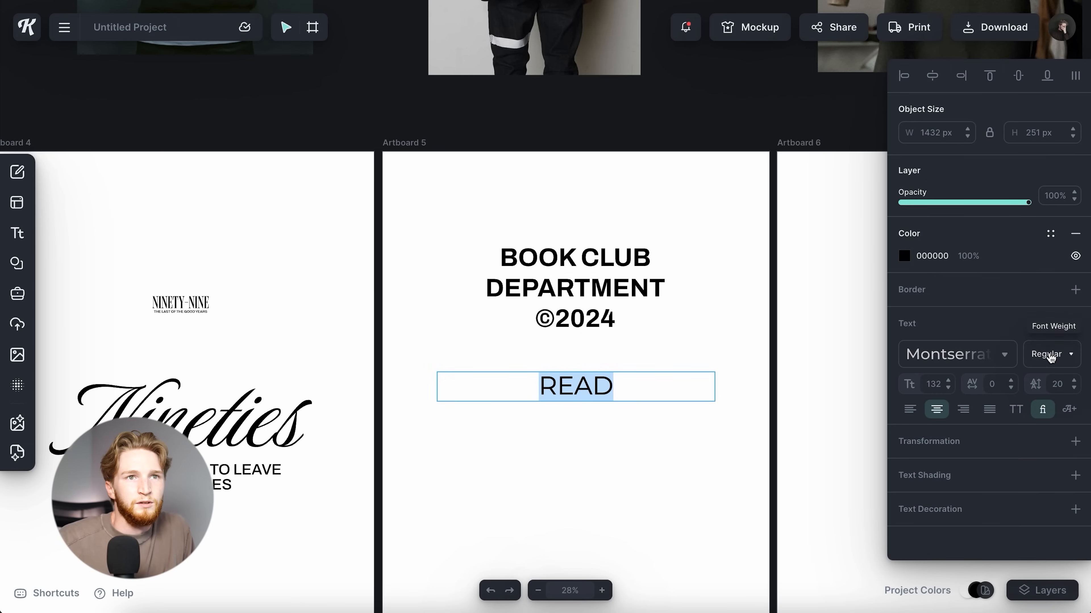
Set the font weight of the READ text to Bold.
left_click(1050, 355)
scroll(1039, 493, "down", 3)
left_click(1035, 509)
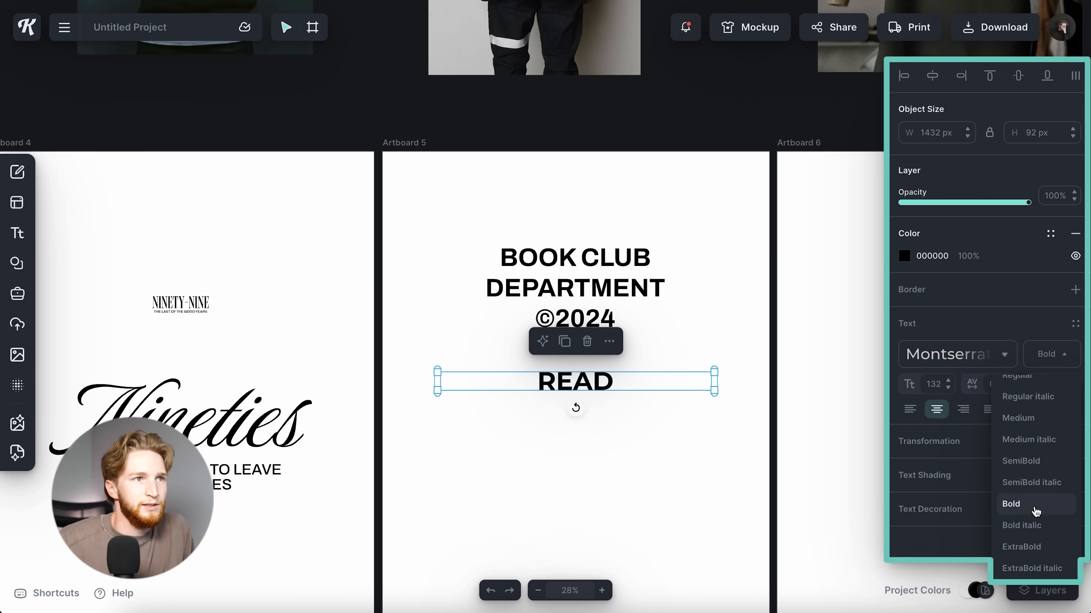
Set the letter spacing of the READ text to 300.
left_click(995, 384)
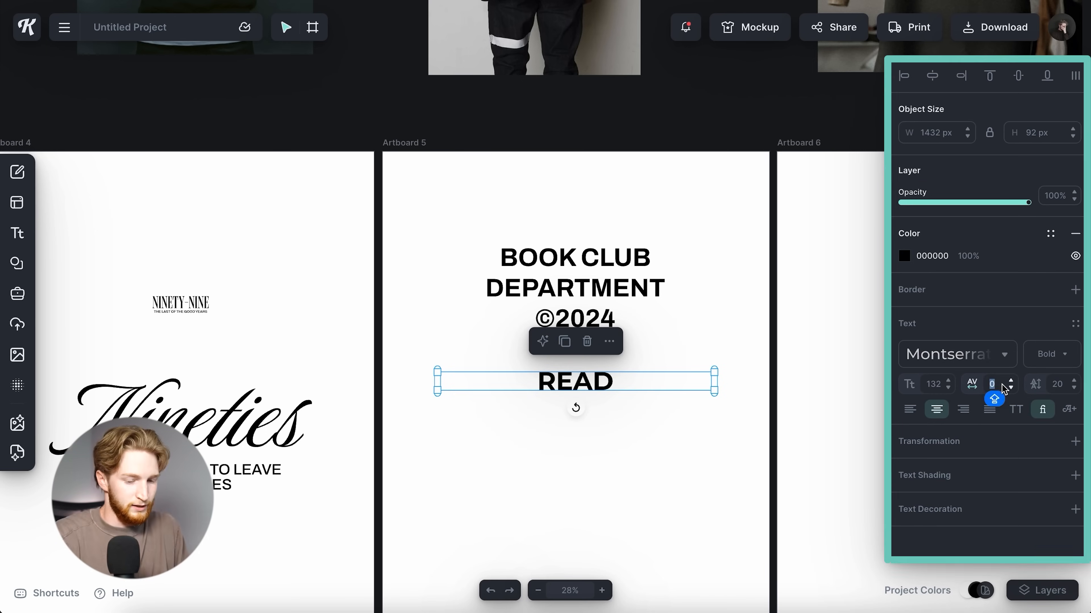
type("100")
key("Return")
left_click(995, 385)
type("300")
key("Return")
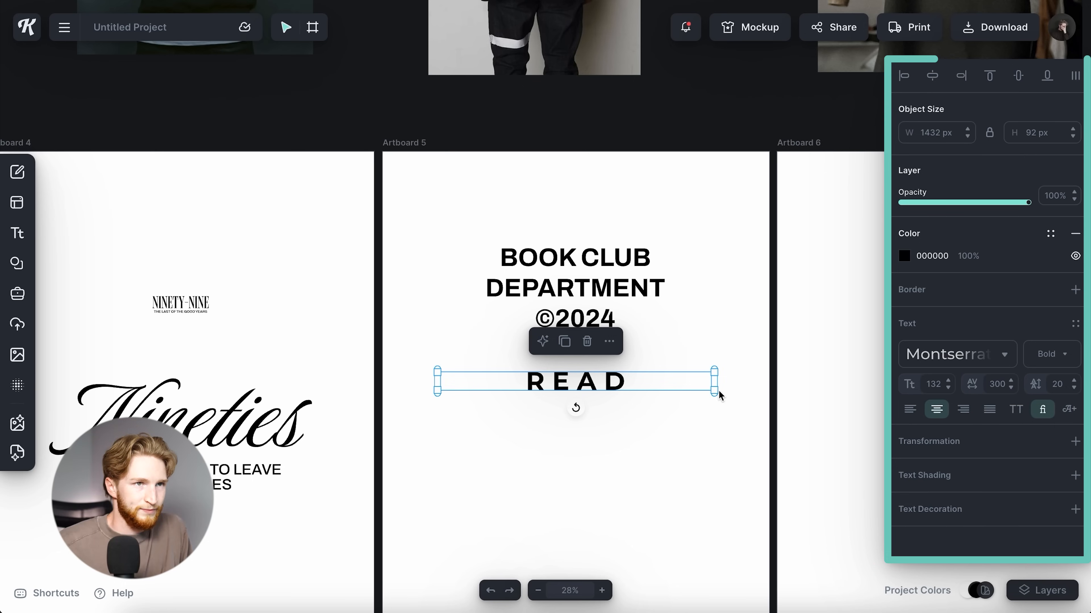
Scale the READ text down to about 753 px wide beneath the ©2024 line.
left_click_drag(716, 390, 648, 384)
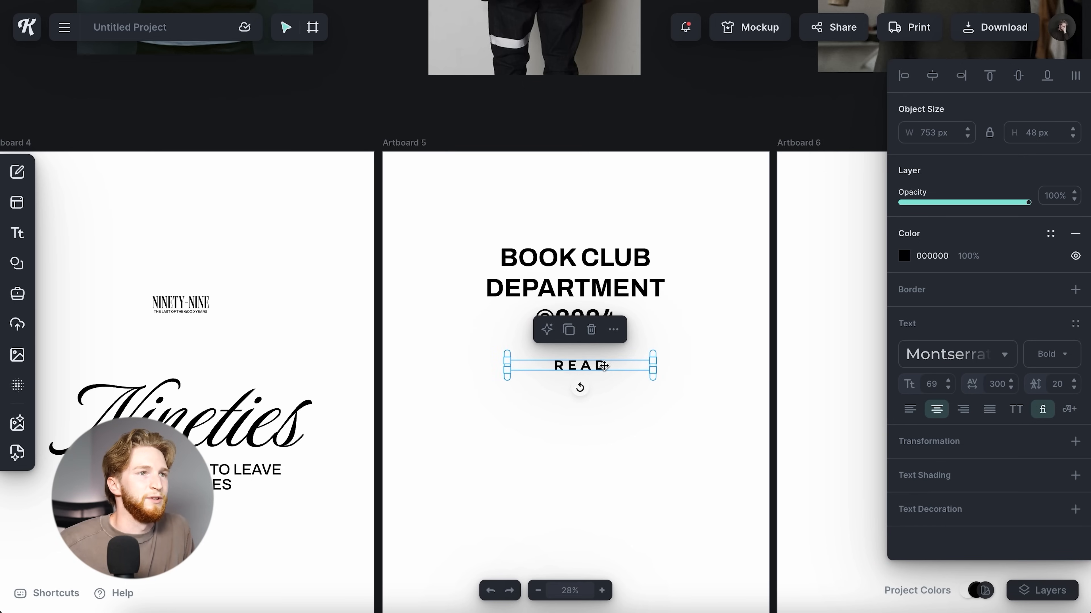
scroll(603, 365, "up", 5)
scroll(589, 340, "down", 5)
Change the READ text to READS and enlarge it to about 925 px wide.
double_click(597, 370)
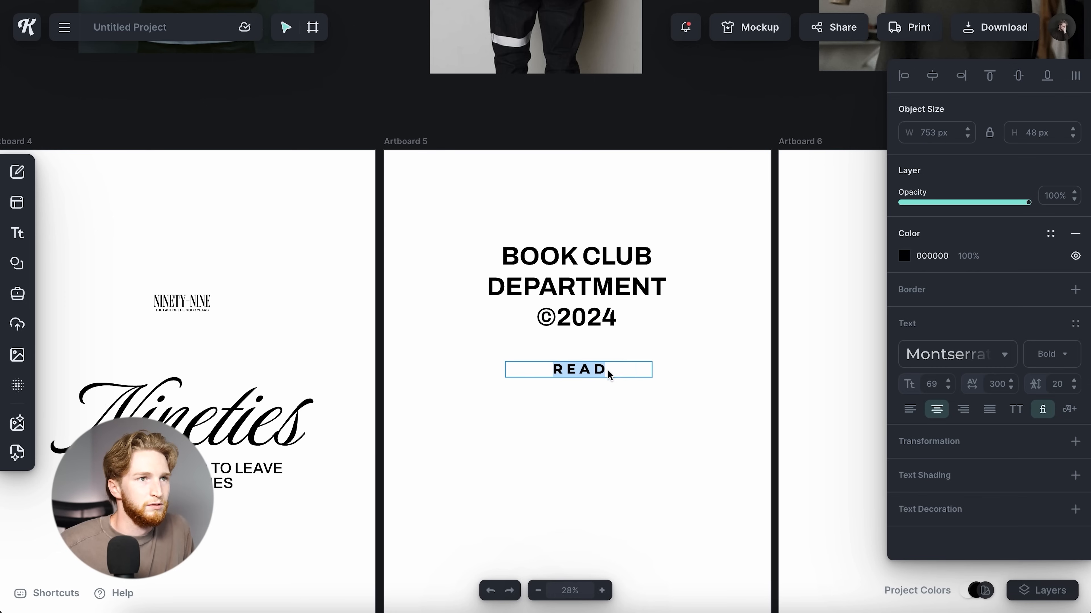
key("Escape")
scroll(613, 420, "up", 3)
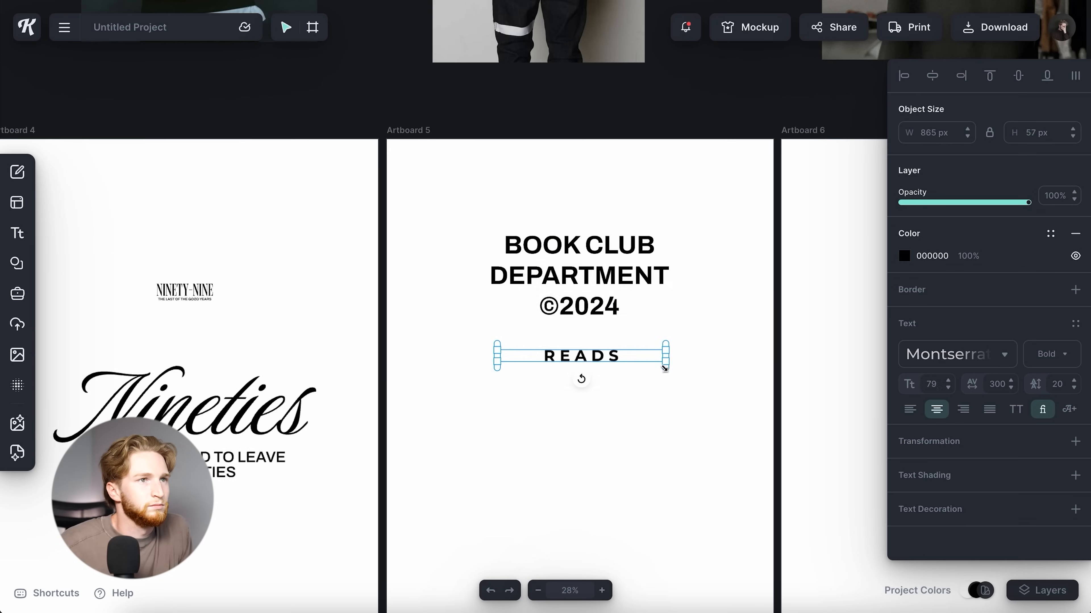
left_click_drag(664, 368, 669, 359)
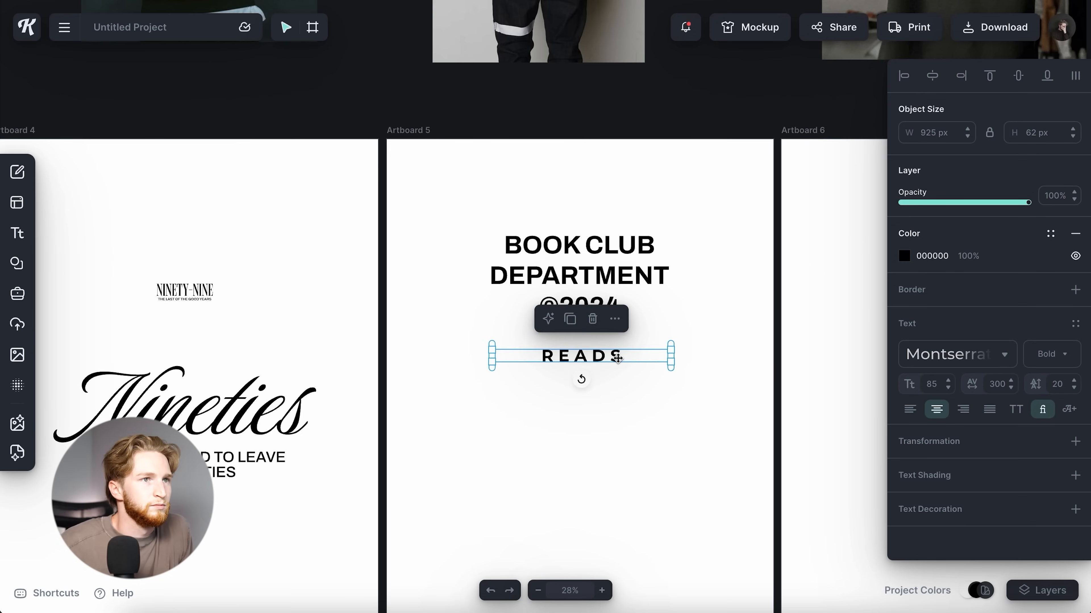
key("ctrl+a")
left_click(706, 476)
scroll(704, 475, "up", 4)
scroll(704, 471, "down", 3)
scroll(705, 472, "up", 5)
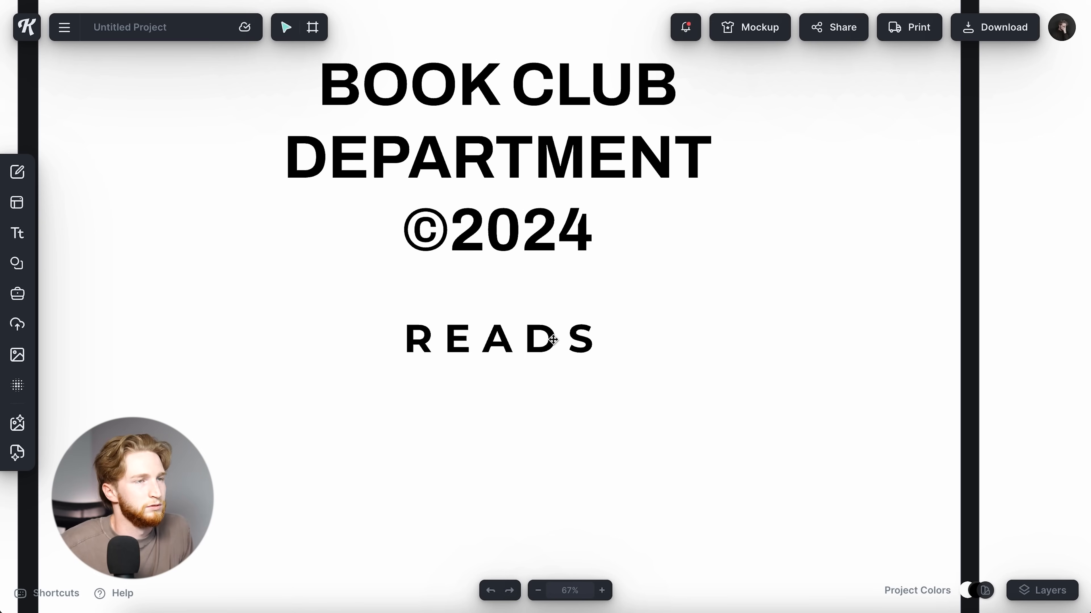
Duplicate the READS text directly beneath itself and set the copy's font weight to Regular.
left_click_drag(553, 339, 554, 407, "alt")
scroll(555, 411, "up", 10)
scroll(556, 411, "down", 12)
left_click(1056, 365)
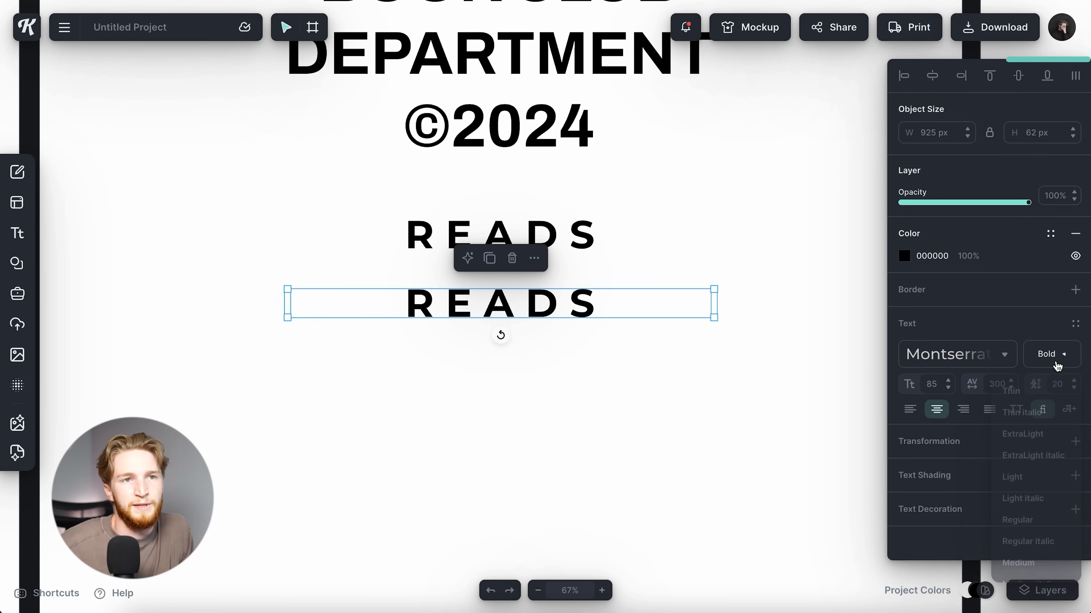
left_click(1031, 520)
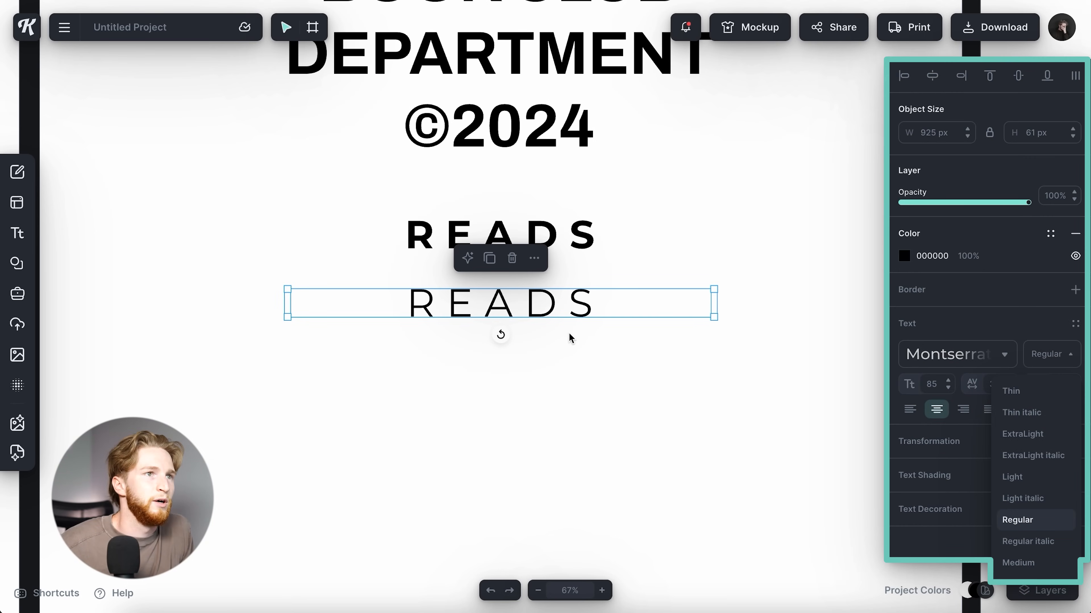
Add a border to the lower READS copy and set its letter spacing to 20.
left_click(1008, 304)
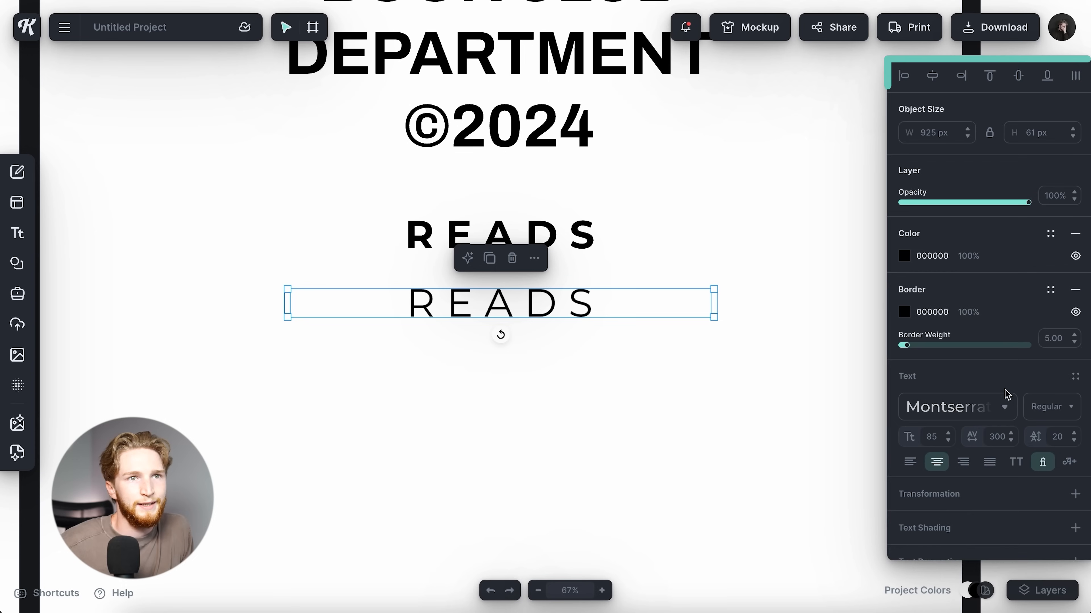
left_click(996, 438)
type("20")
Replace the lower READS copy with TURN THE PAGE, leaving wide gaps between the words.
double_click(558, 306)
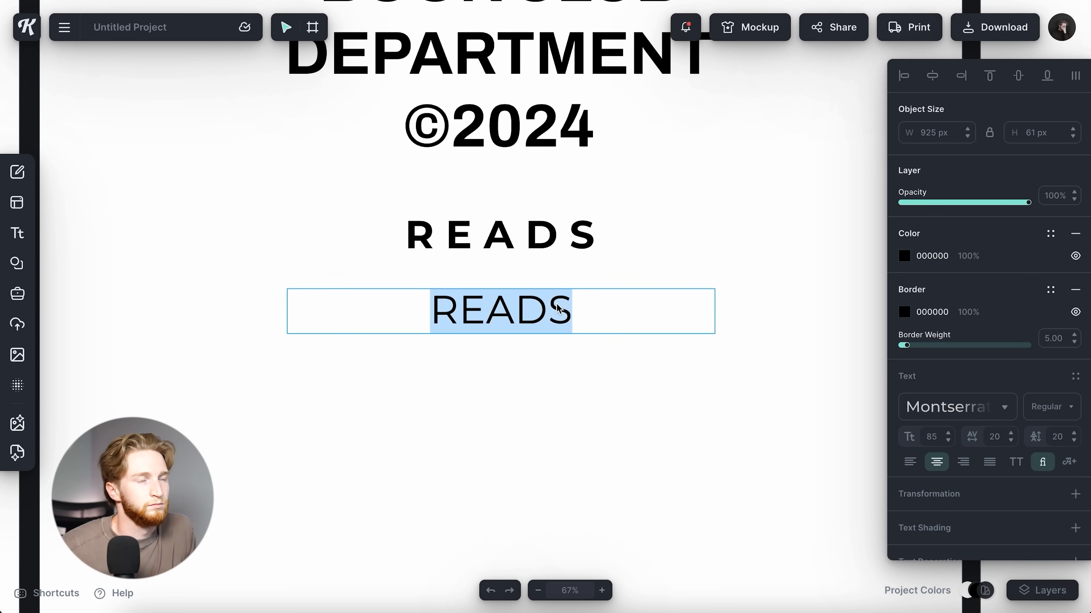
type("TURN T")
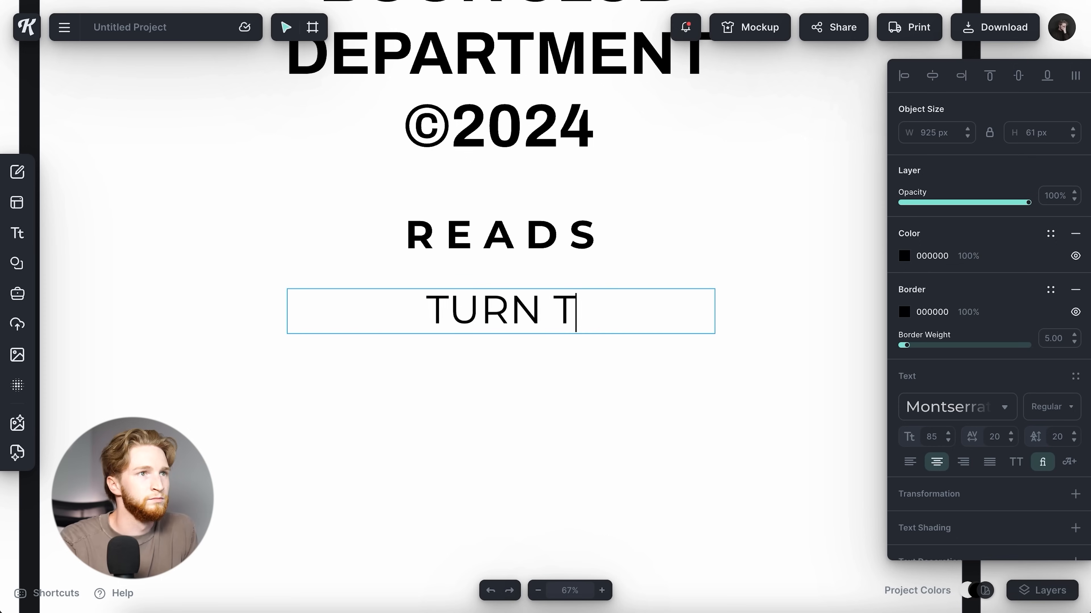
type("HE PAGE")
left_click(458, 318)
left_click(566, 313)
type(".")
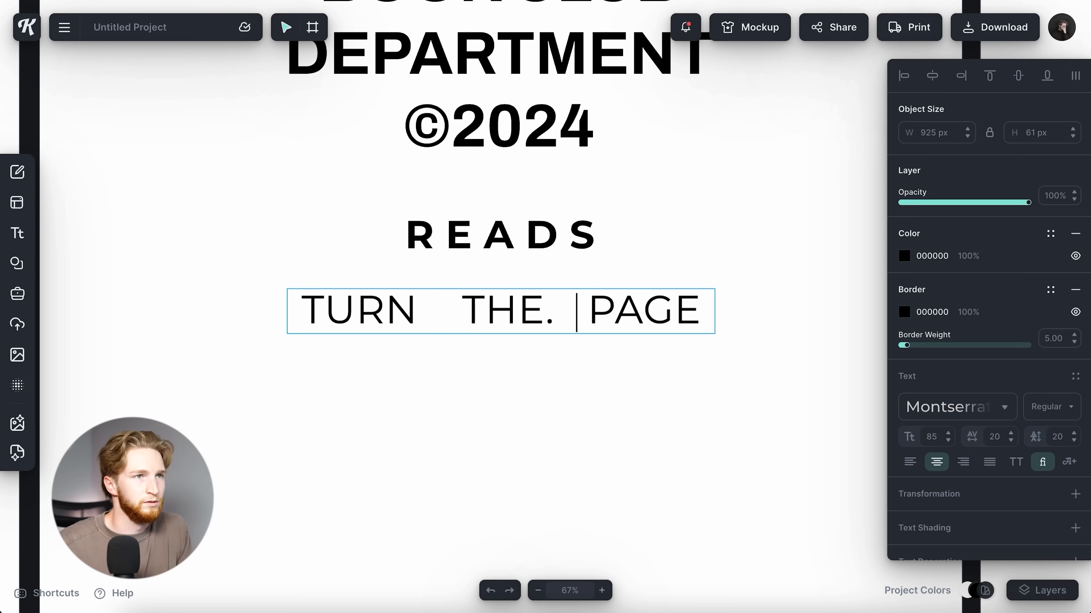
key("BackSpace")
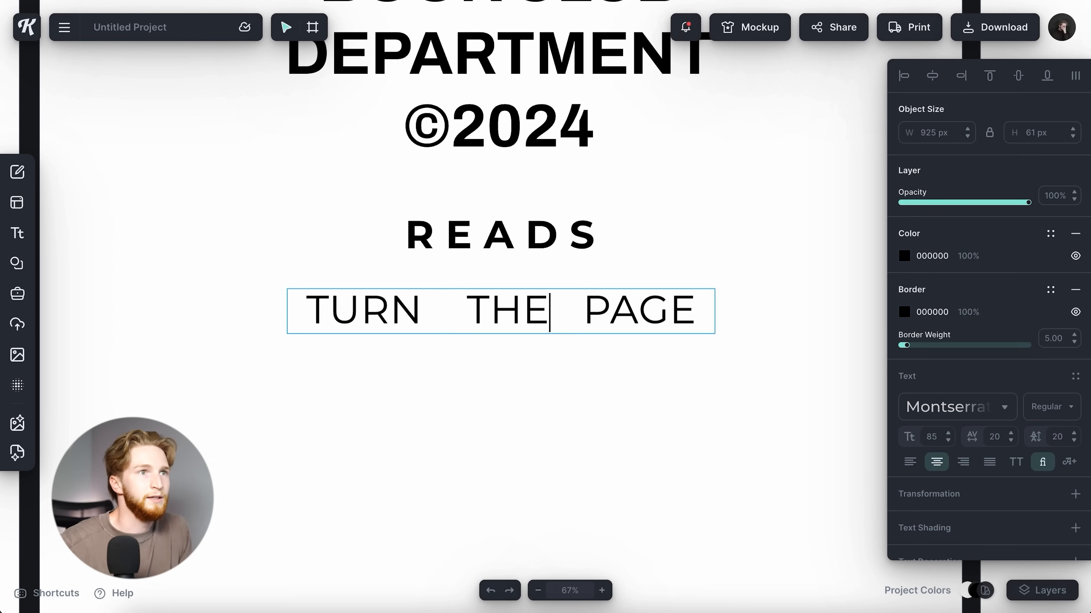
Scale the TURN THE PAGE line down to about 629 px wide beneath READS.
left_click(572, 386)
scroll(624, 322, "down", 10)
scroll(623, 322, "up", 1)
scroll(631, 348, "up", 10)
left_click_drag(687, 336, 571, 296)
Compare the Artboard 5 text layout with the reference shirt photo above it.
scroll(571, 304, "down", 10)
left_click_drag(442, 339, 669, 185)
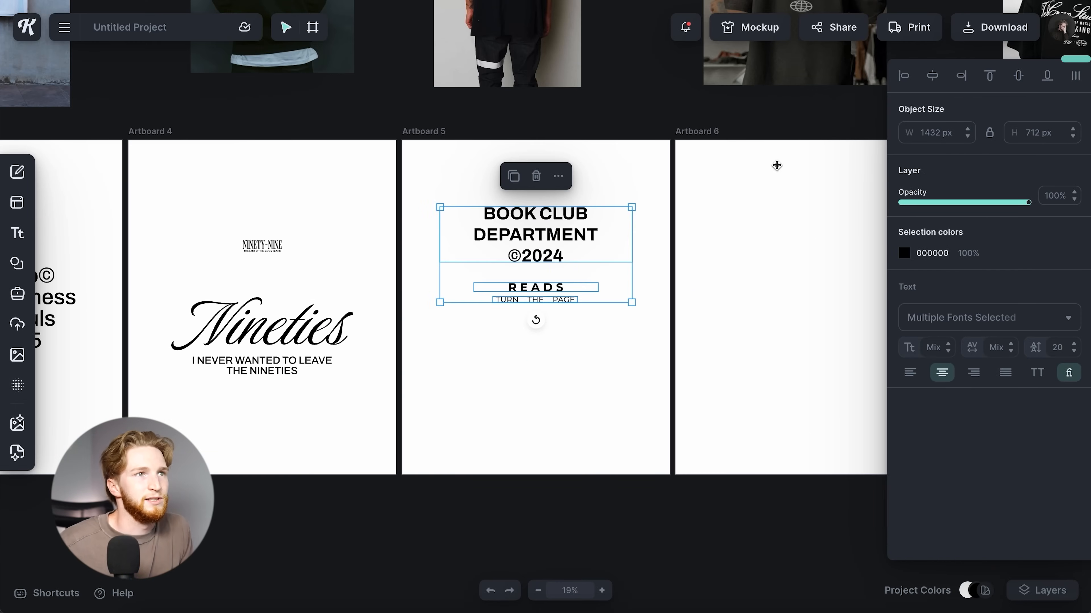
left_click(538, 362)
scroll(538, 365, "up", 5)
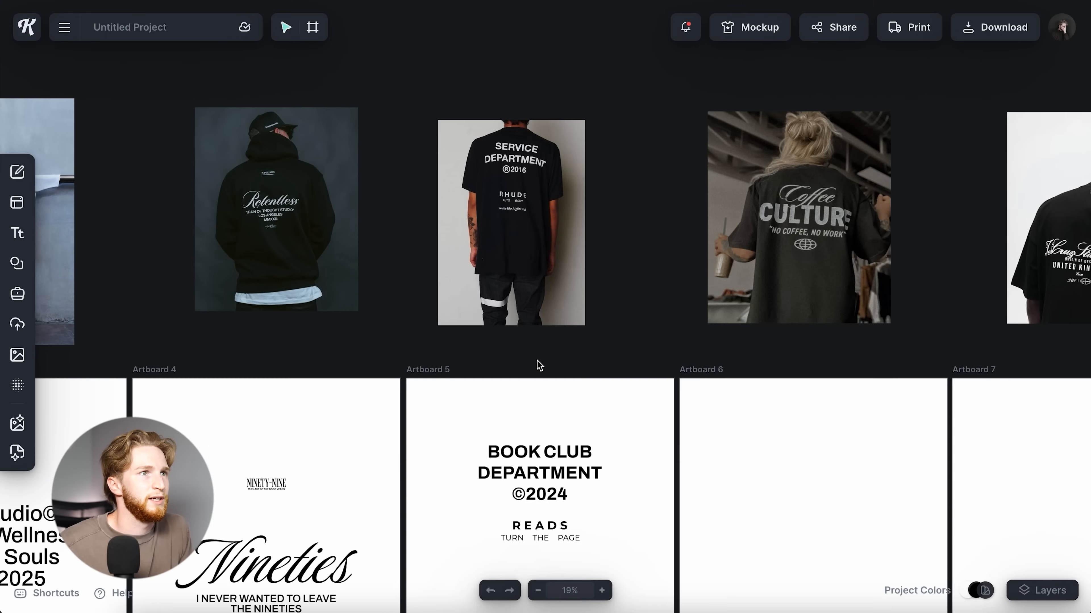
scroll(540, 429, "down", 5)
scroll(542, 342, "up", 5)
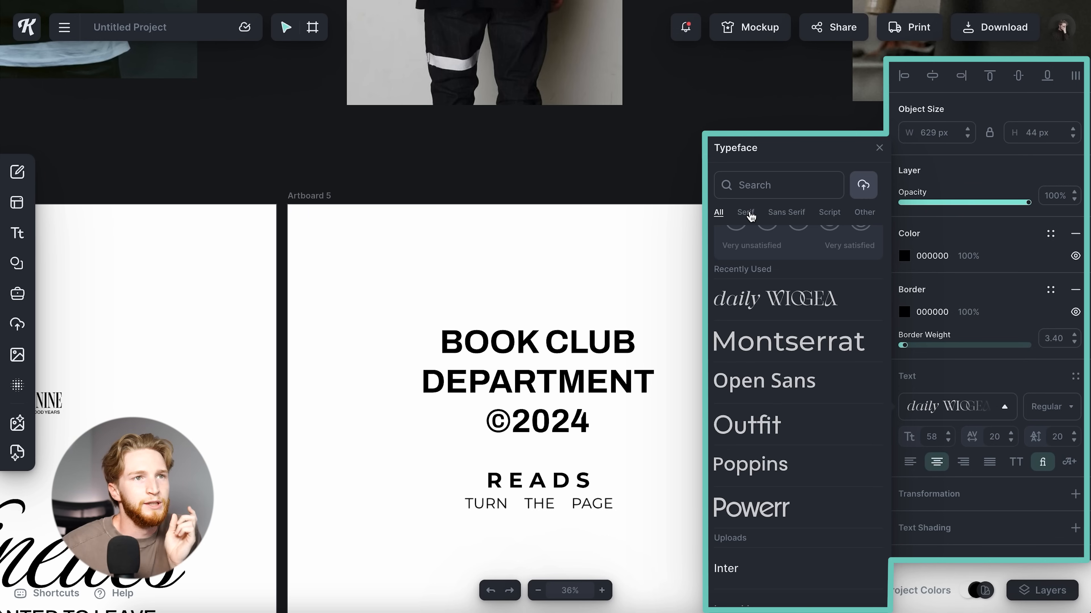
Set the lowest text line on Artboard 5 to the Instrument Serif typeface in its Italic style.
left_click(746, 212)
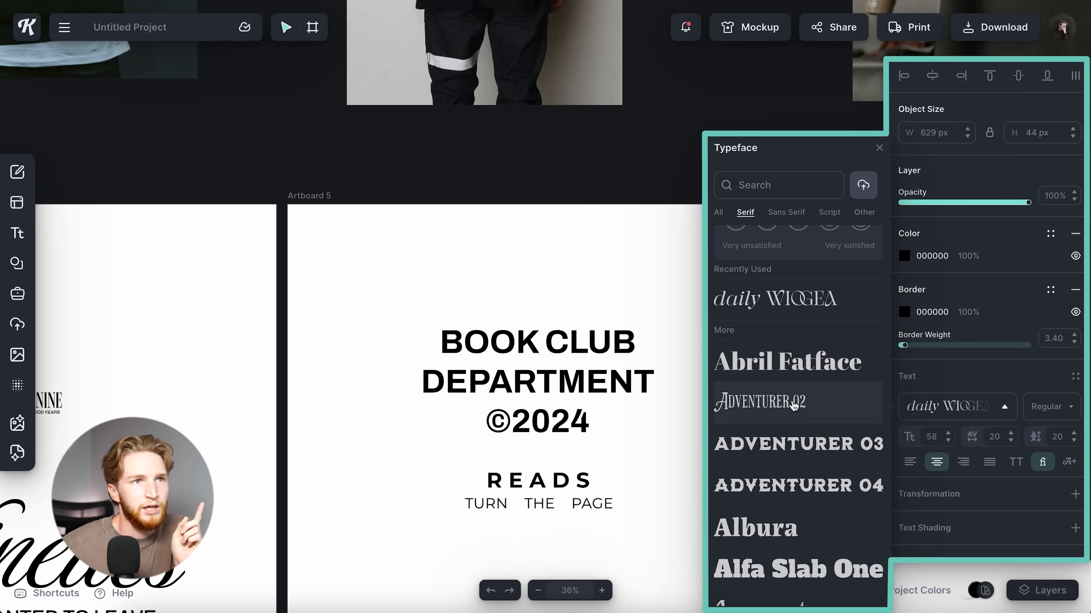
scroll(793, 405, "down", 5)
scroll(794, 406, "down", 15)
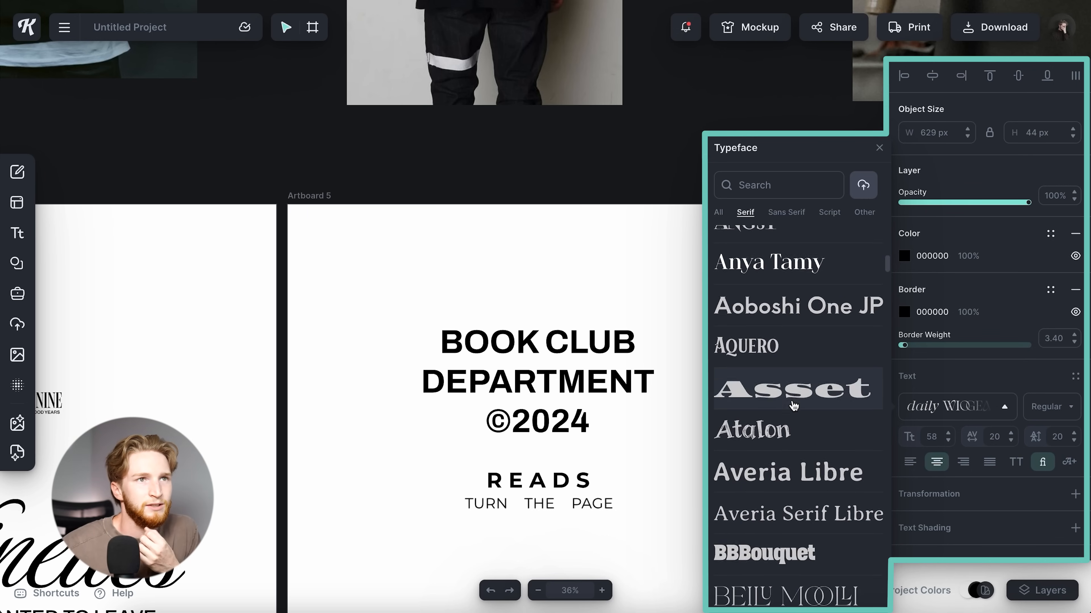
scroll(794, 406, "down", 20)
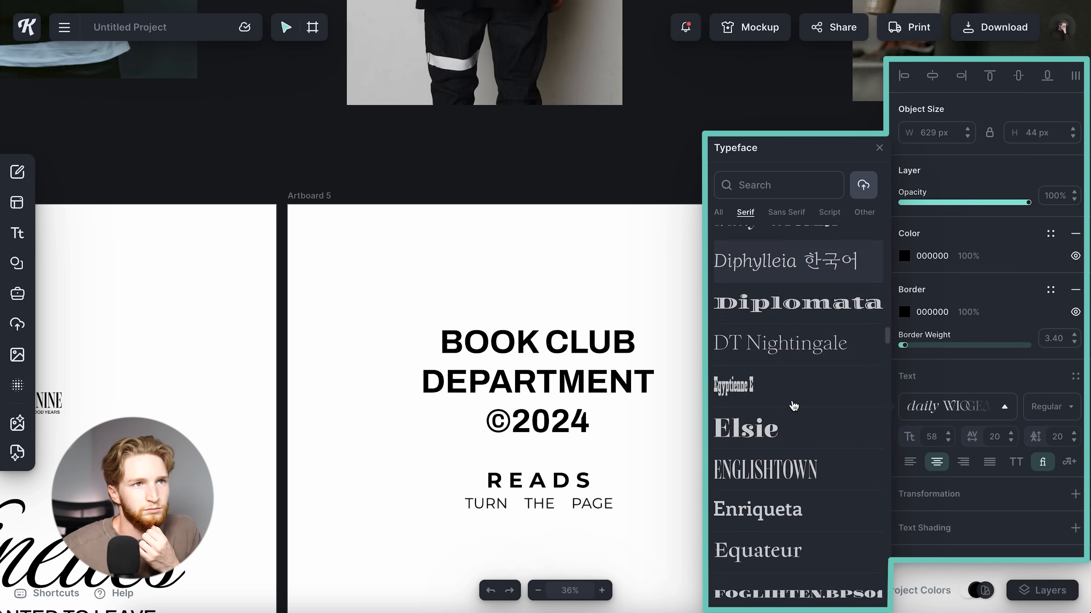
left_click(776, 185)
type("instrument")
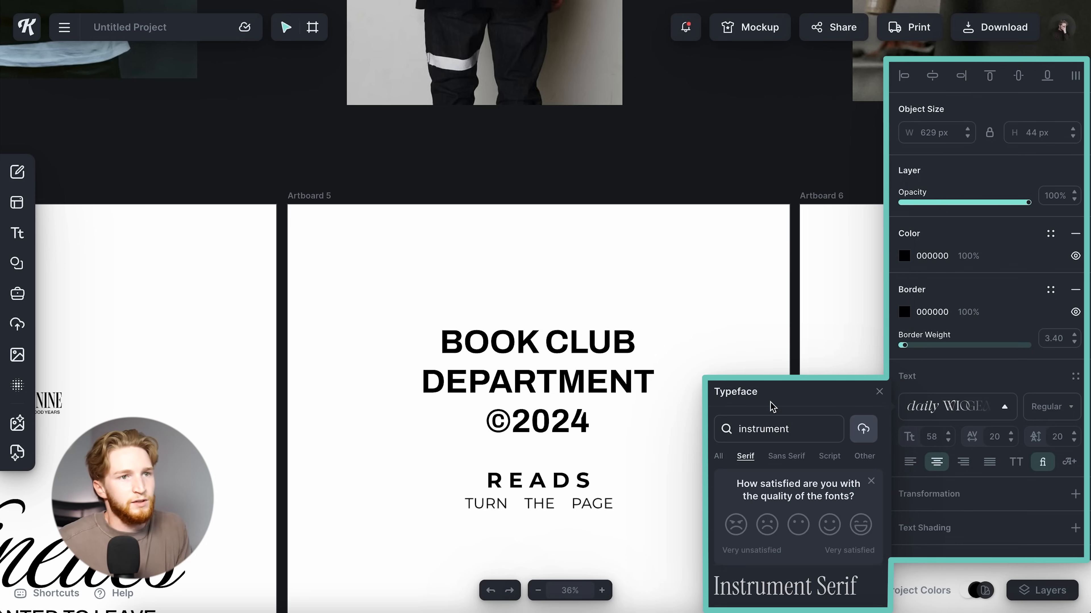
left_click(785, 586)
left_click(1051, 407)
left_click(1027, 444)
Place the Everyone Welcome line beneath TURN THE PAGE at about 968 px wide and set its letter spacing to -30.
scroll(777, 412, "down", 5)
left_click_drag(554, 344, 658, 348)
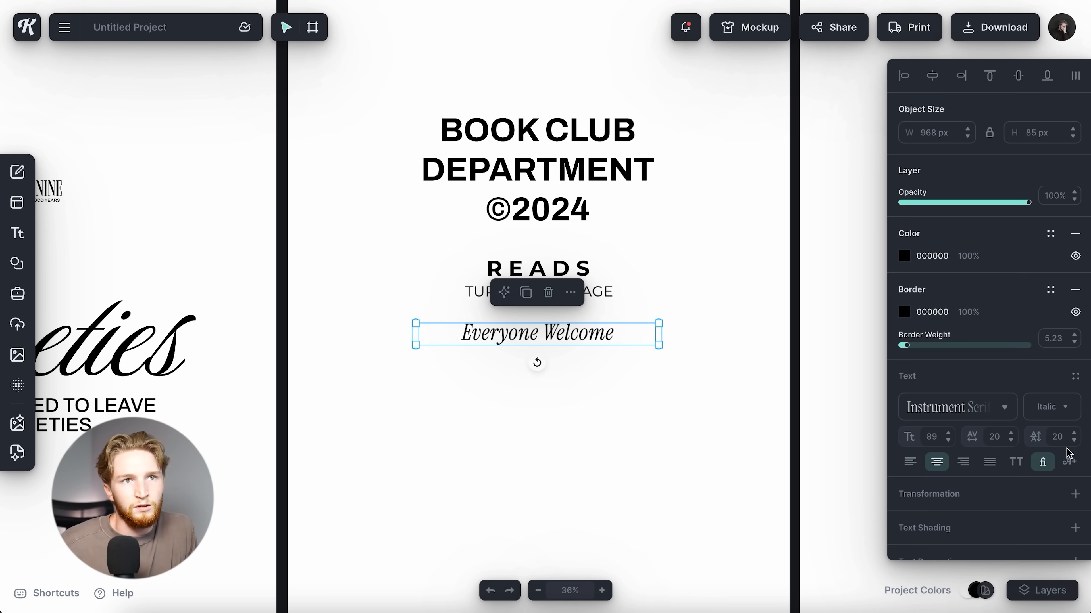
left_click(997, 437)
type("-40")
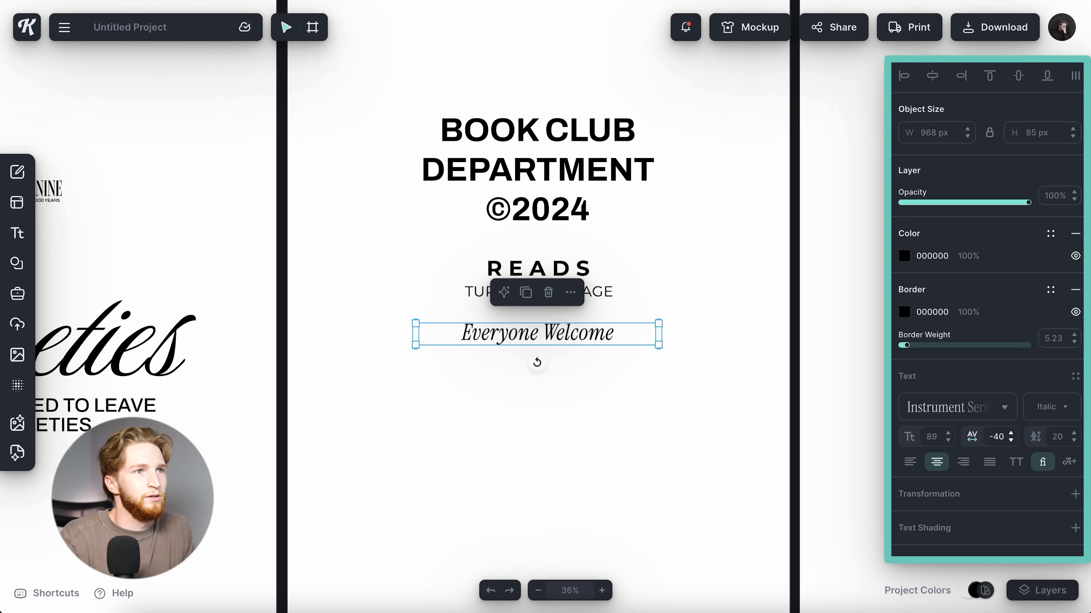
key("Return")
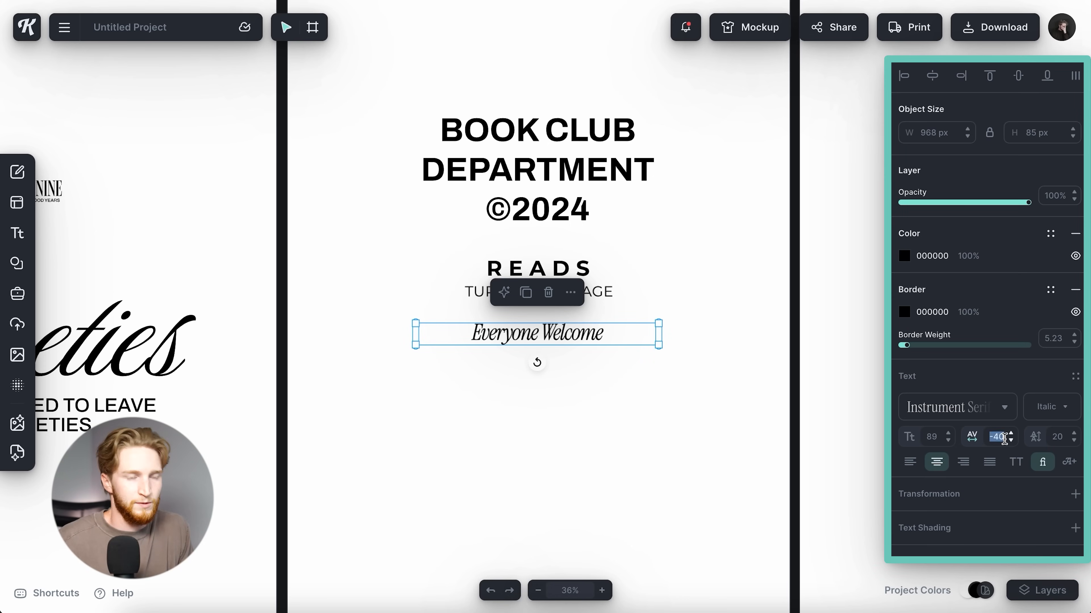
type("-30")
left_click(706, 365)
left_click_drag(551, 337, 552, 342)
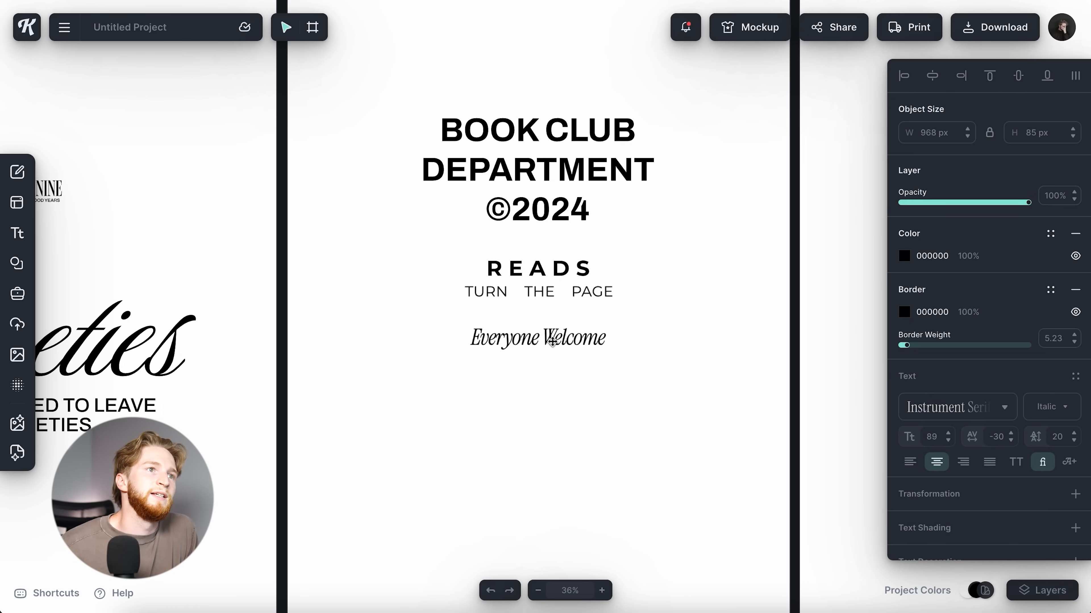
Group all the Artboard 5 text and centre it vertically on the artboard.
key("ctrl+a")
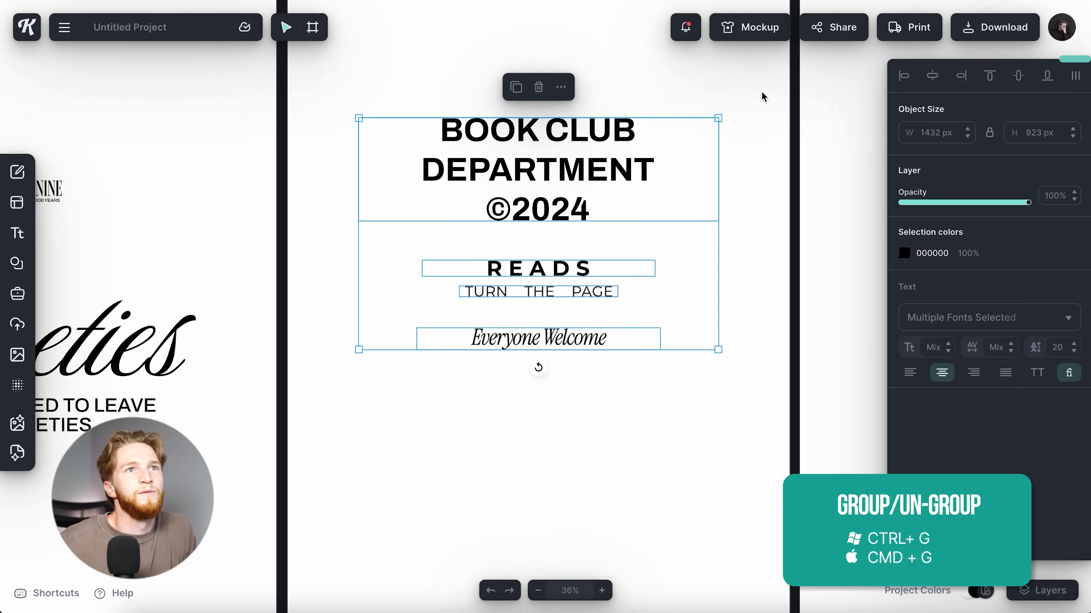
key("ctrl+g")
left_click(1017, 75)
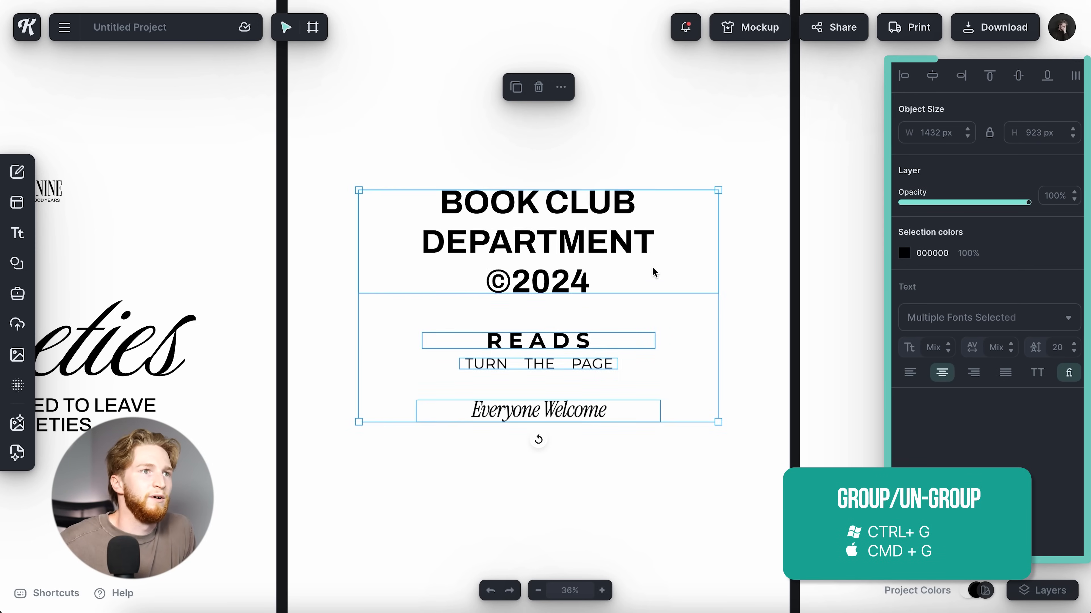
scroll(653, 272, "down", 10)
left_click(667, 297)
scroll(667, 297, "up", 10)
Ungroup the text, move Everyone Welcome up directly beneath TURN THE PAGE and scale it down slightly.
left_click(510, 342)
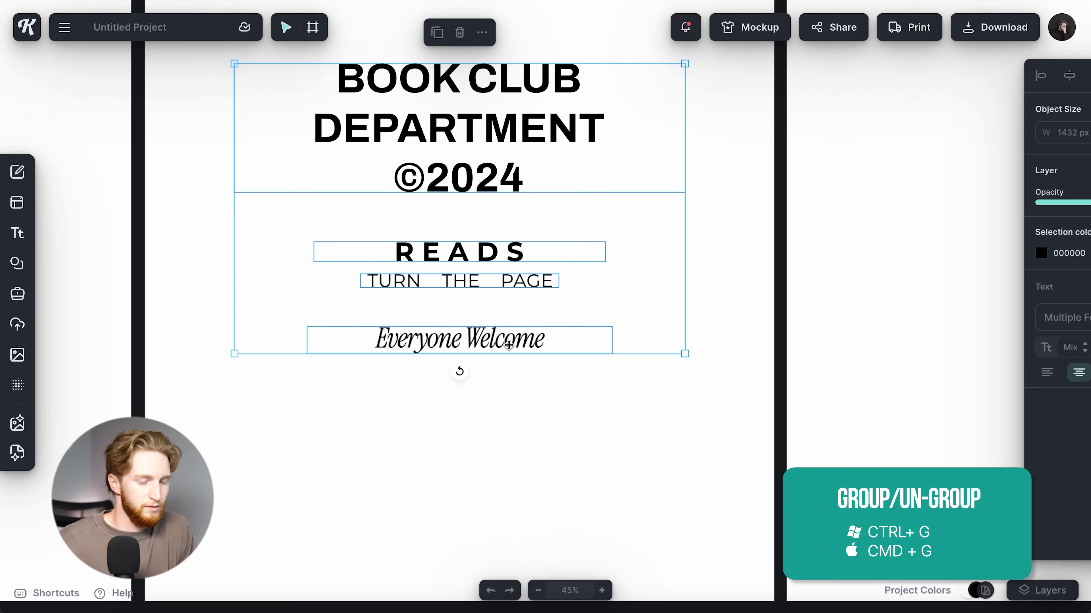
key("ctrl+g")
left_click_drag(510, 342, 507, 312)
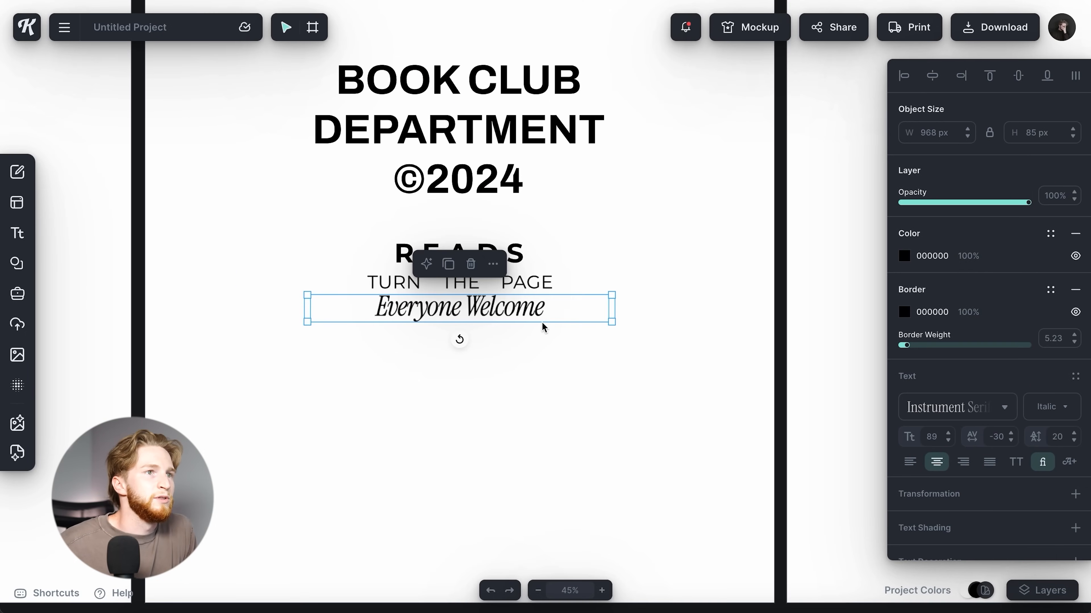
left_click_drag(612, 322, 574, 319)
left_click(520, 374)
Select the tightened Book Club text lines together and centre them vertically on Artboard 5.
scroll(521, 372, "down", 8)
left_click_drag(521, 373, 486, 230)
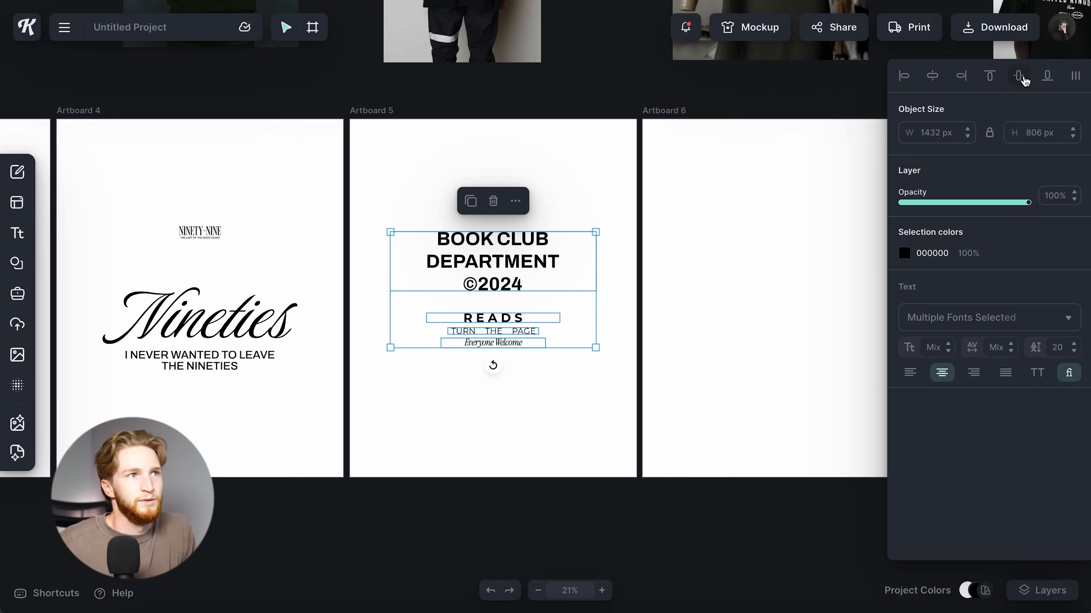
left_click(1025, 80)
left_click(672, 280)
Switch to the ChatGPT conversation and examine the last niches in its list of Etsy clothing ideas.
scroll(672, 280, "up", 5)
scroll(672, 280, "right", 5)
left_click(656, 320)
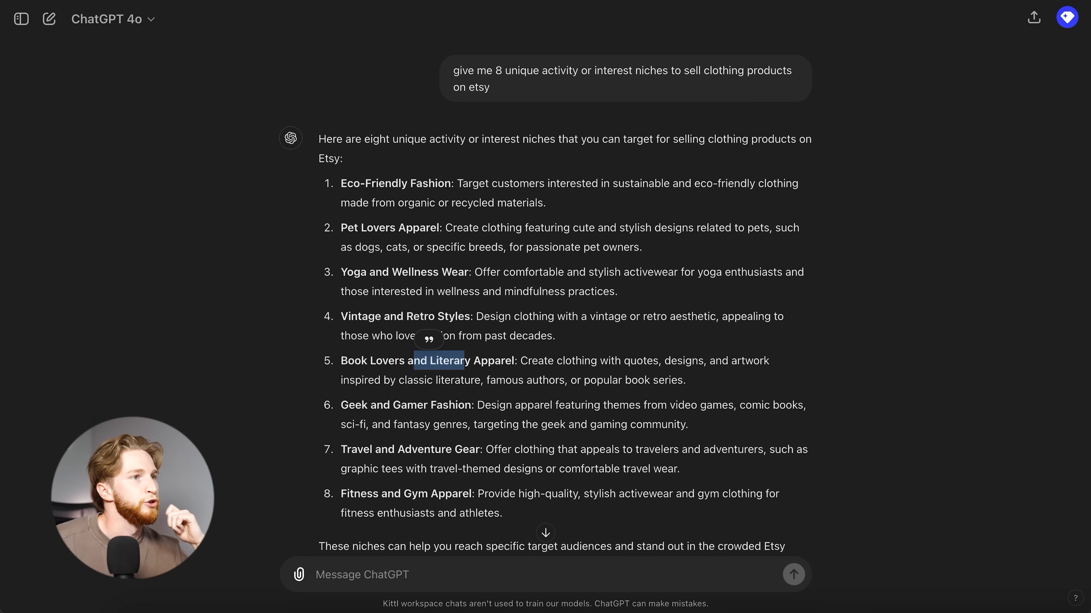
left_click_drag(342, 407, 417, 405)
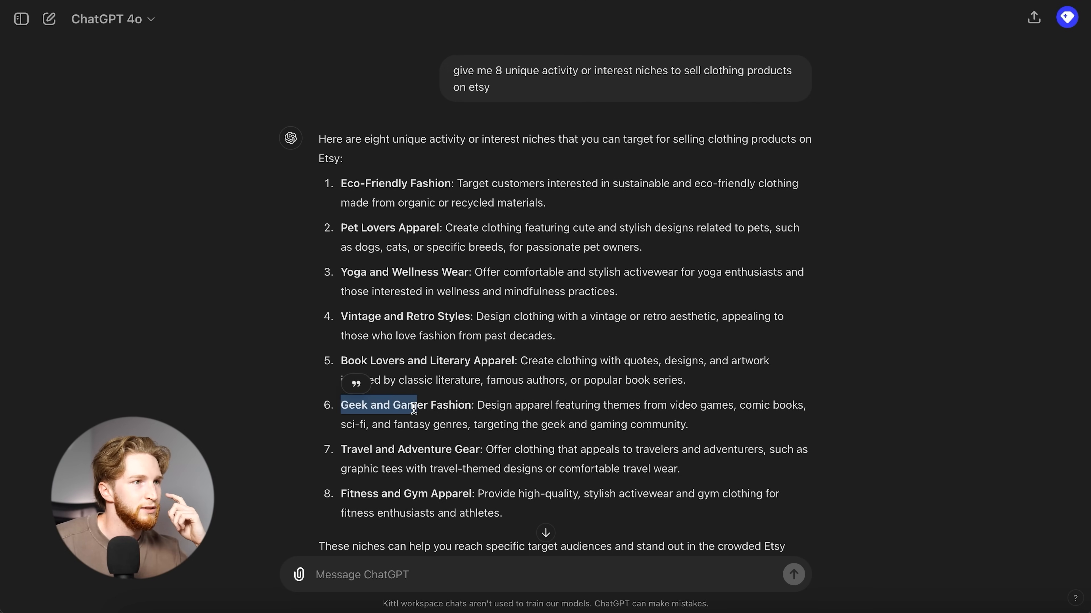
left_click_drag(357, 451, 423, 451)
scroll(417, 456, "down", 1)
left_click_drag(354, 446, 518, 448)
left_click_drag(360, 445, 420, 447)
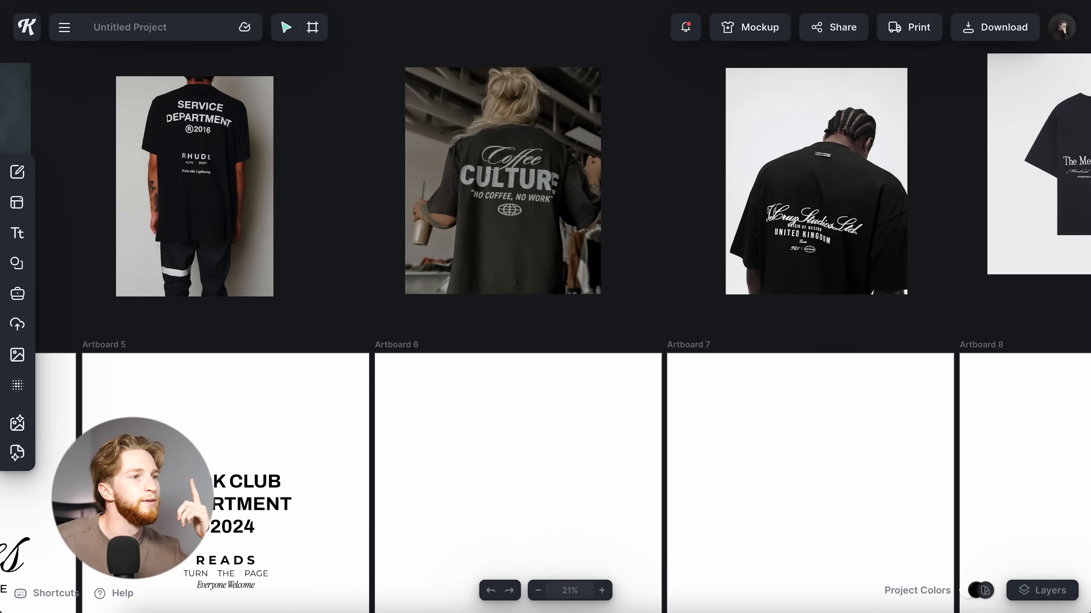
Switch back to Kittl, add a headline text to Artboard 6 and set its typeface to Luxurious Script.
scroll(448, 461, "down", 2)
key("t")
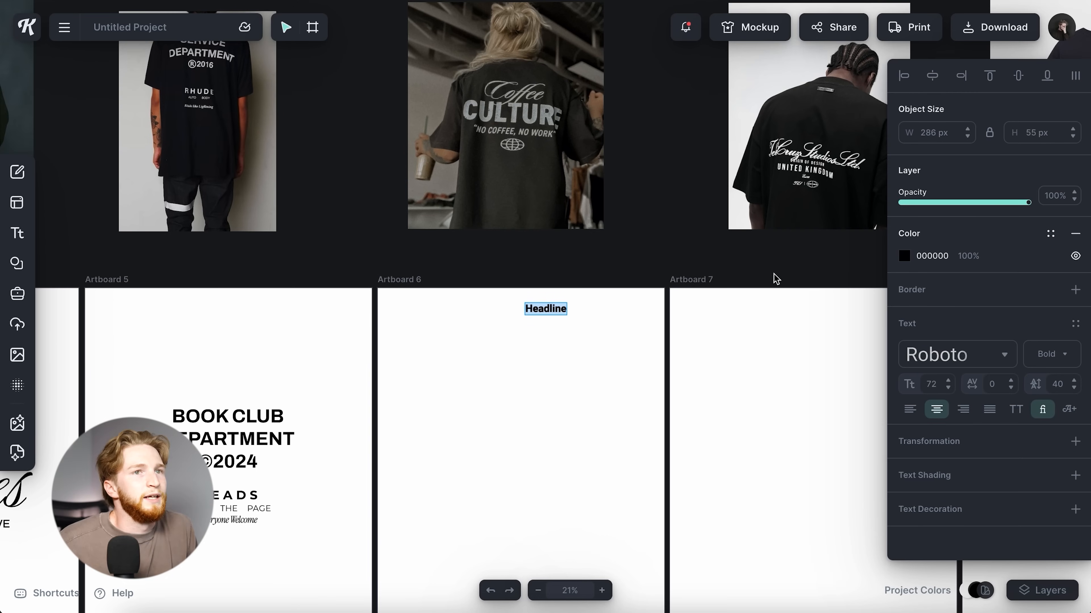
left_click(942, 355)
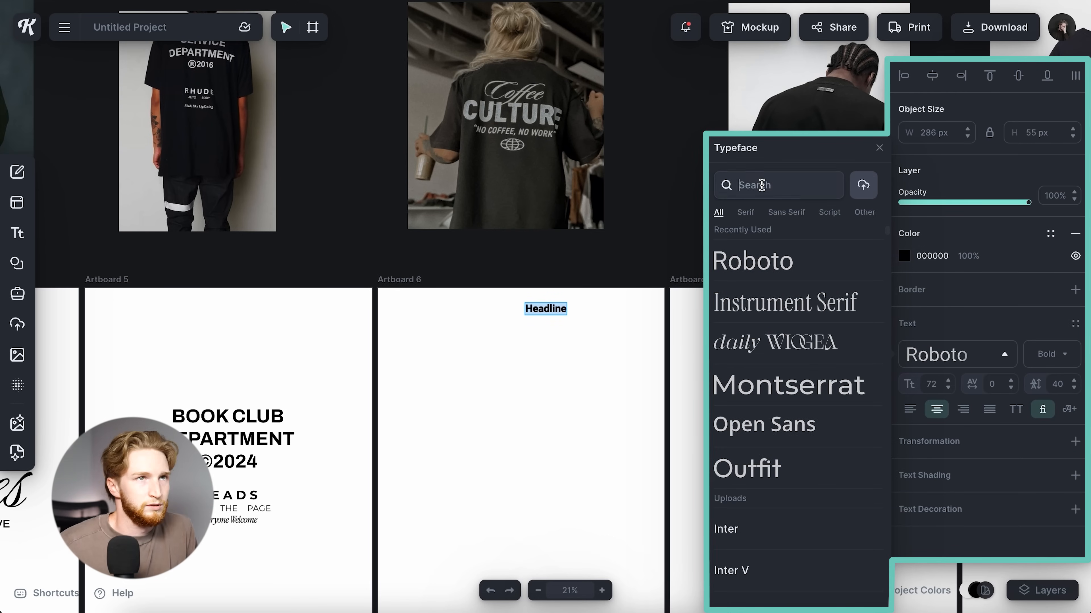
type("luxur")
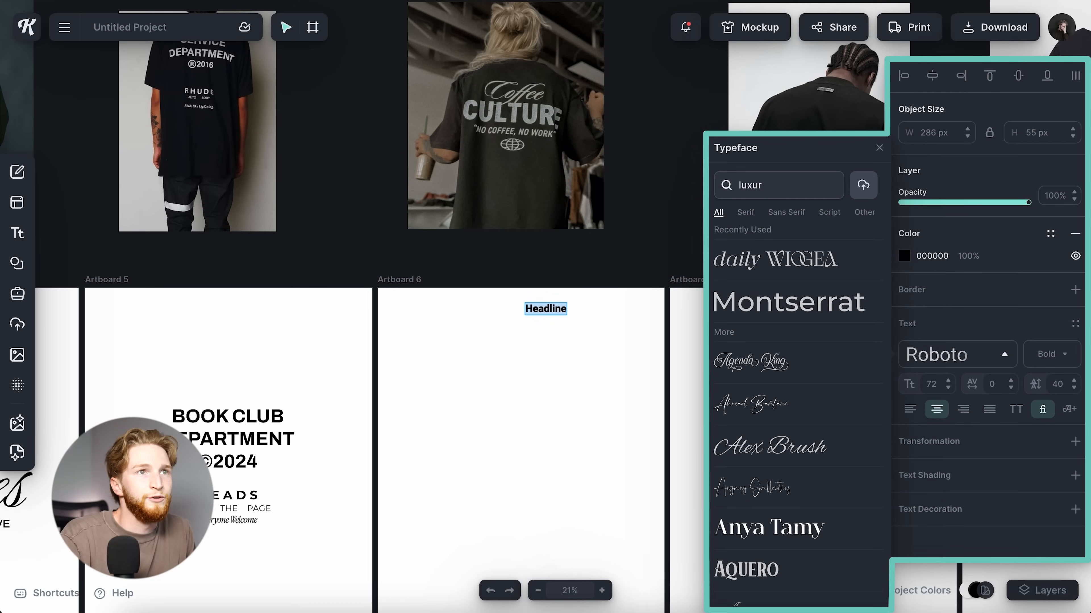
type("ious")
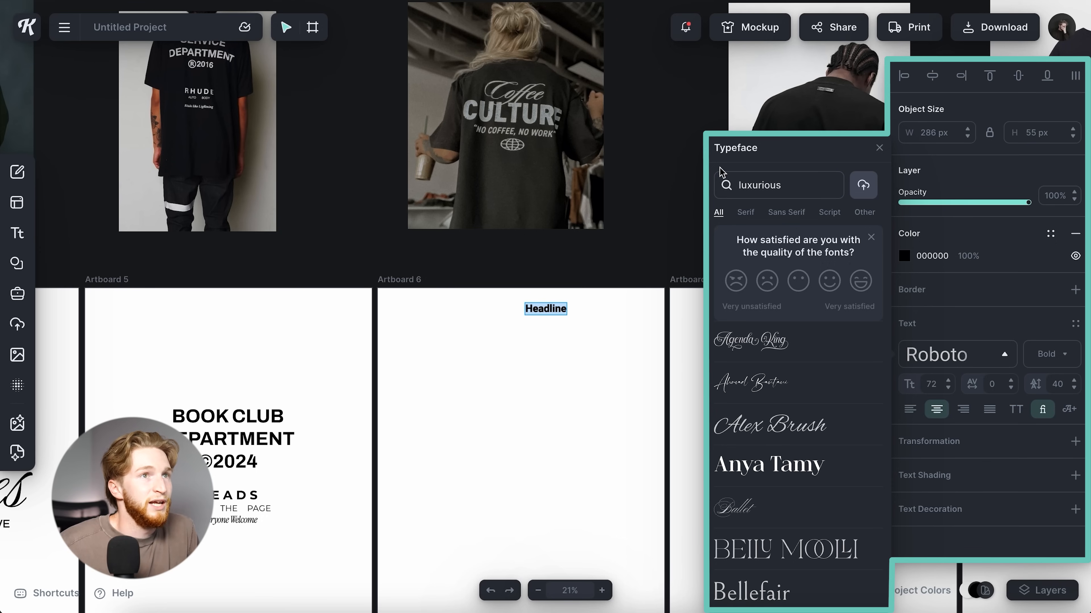
left_click(810, 190)
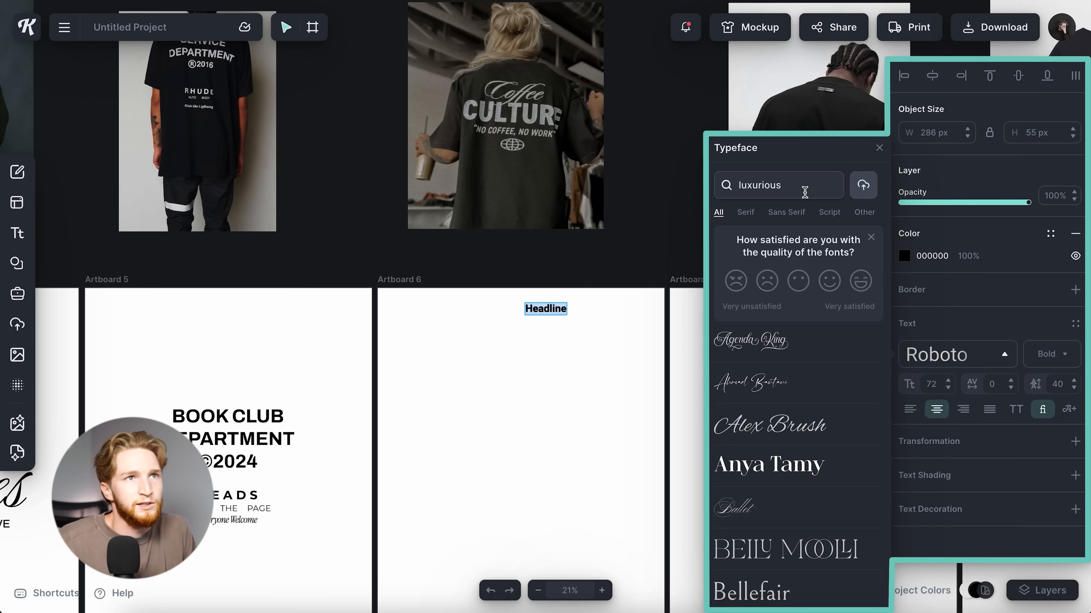
type("scr")
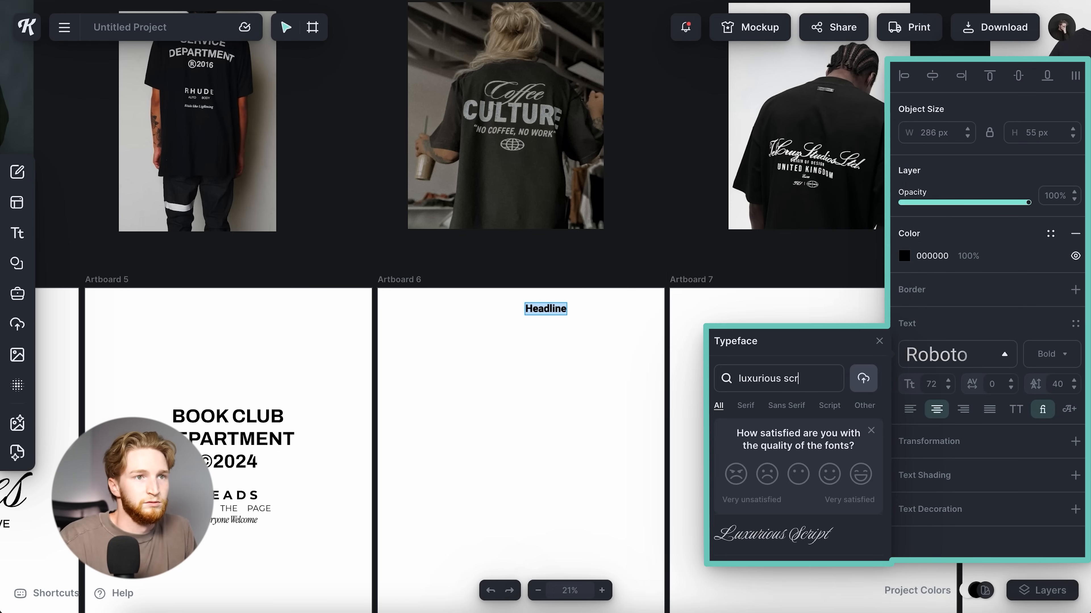
left_click(773, 531)
Enlarge the script headline to about 1417 px wide near the top of Artboard 6 and replace its text with Fitness.
left_click_drag(549, 309, 518, 333)
left_click_drag(536, 341, 597, 371)
double_click(534, 335)
double_click(534, 335)
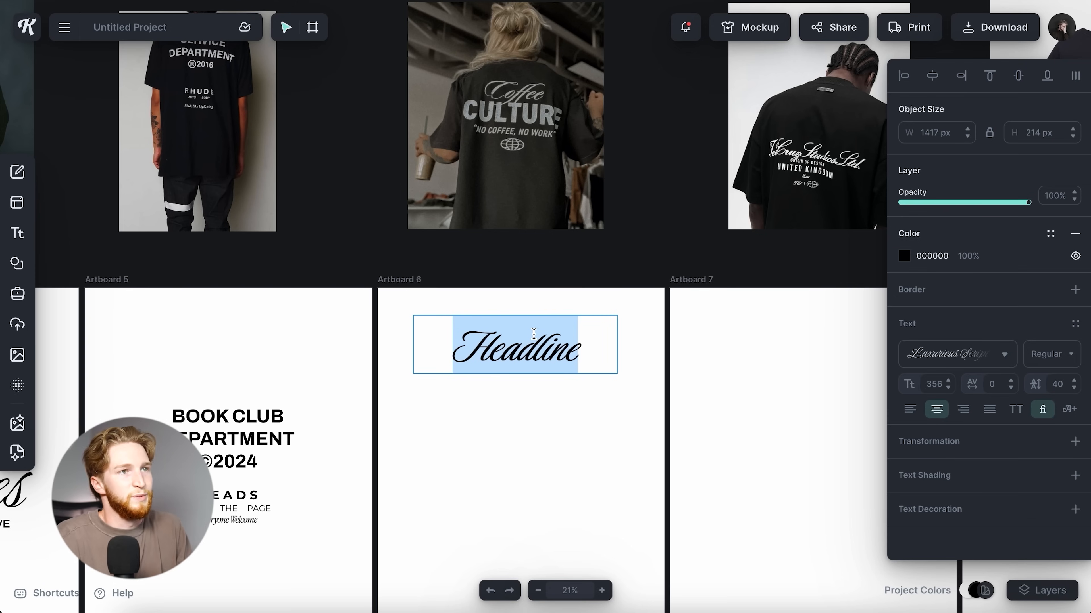
key("BackSpace")
type("Fitness")
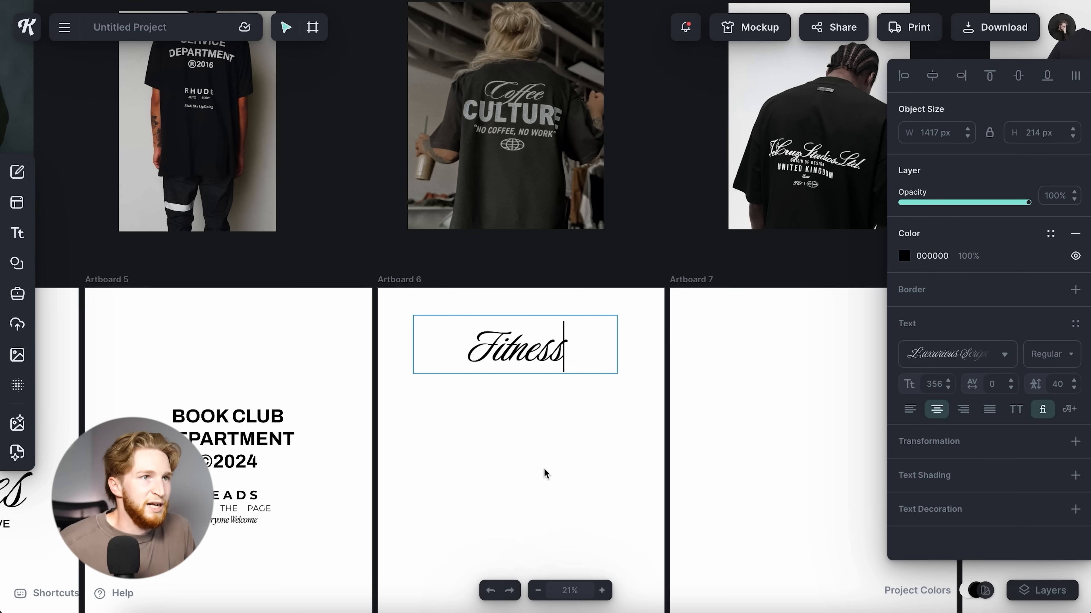
key("Escape")
Duplicate the Fitness text directly beneath itself and set the copy's typeface to the sans serif Anton.
left_click_drag(535, 345, 552, 422)
left_click(918, 354)
left_click(745, 212)
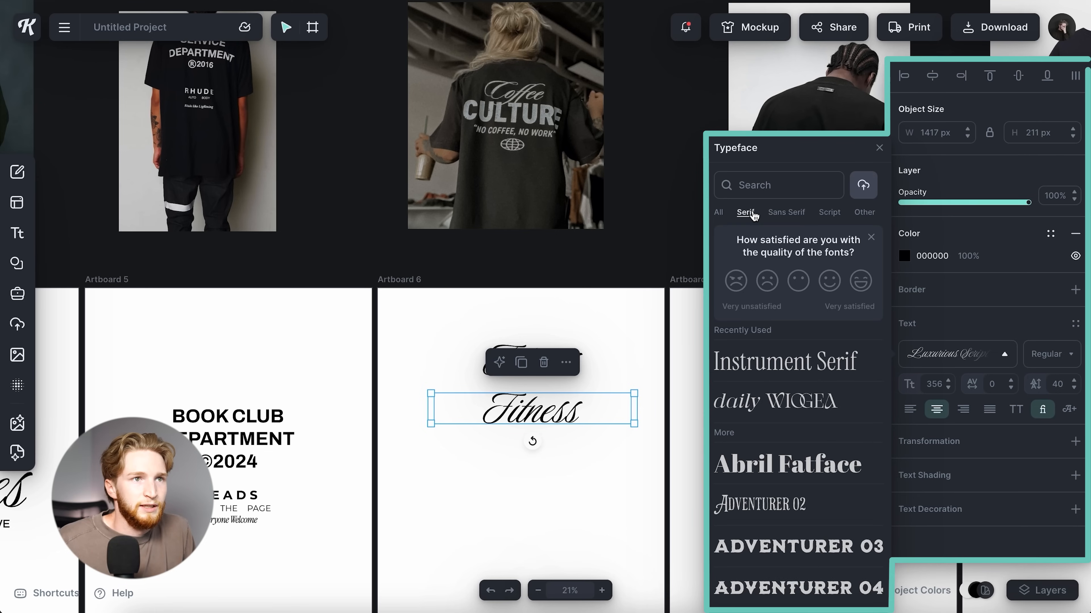
scroll(760, 459, "down", 10)
scroll(761, 459, "down", 4)
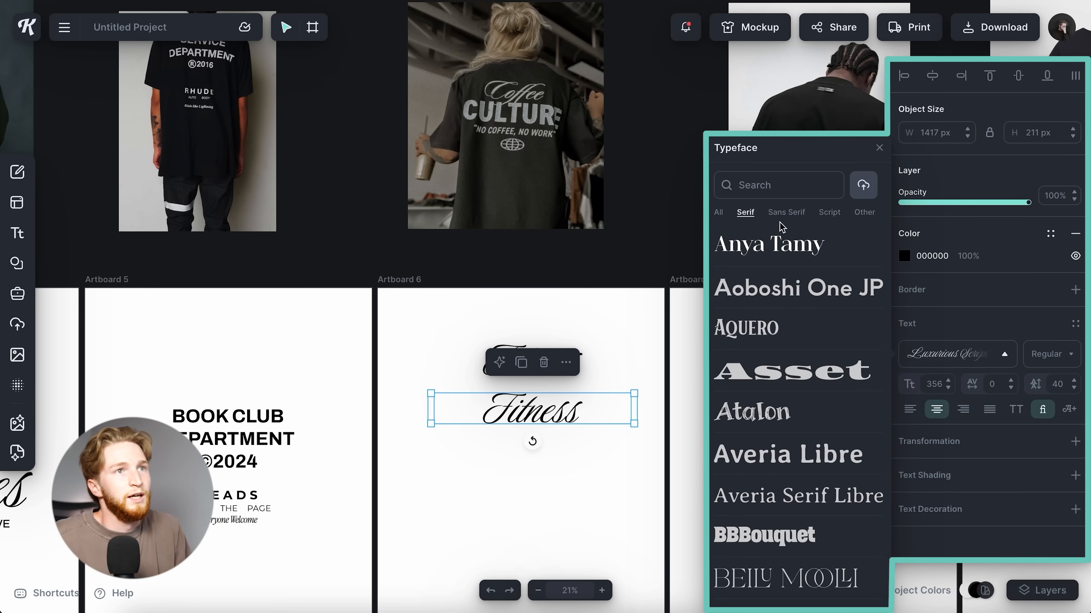
left_click(787, 212)
scroll(782, 424, "down", 2)
scroll(783, 424, "up", 6)
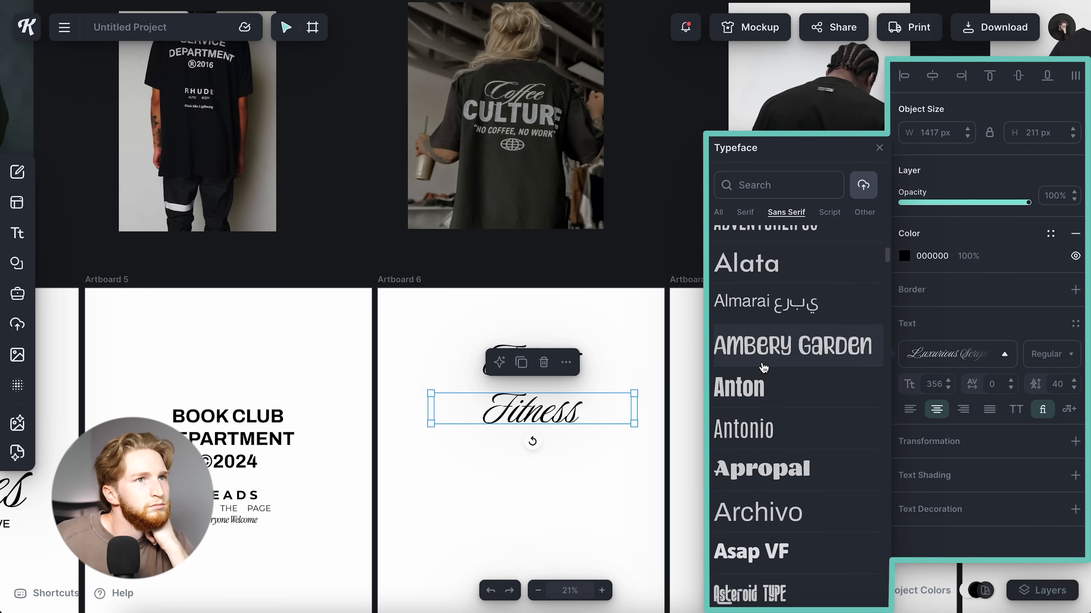
left_click(739, 385)
Replace the lower Fitness copy's text with CULTURE.
double_click(528, 427)
key("ctrl+a")
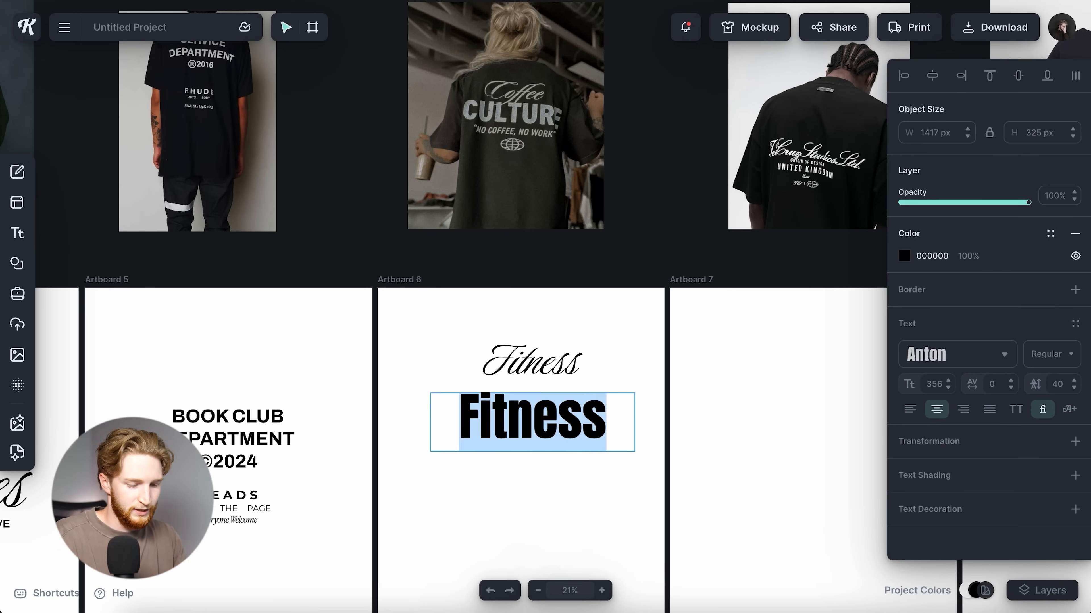
type("CULTURE")
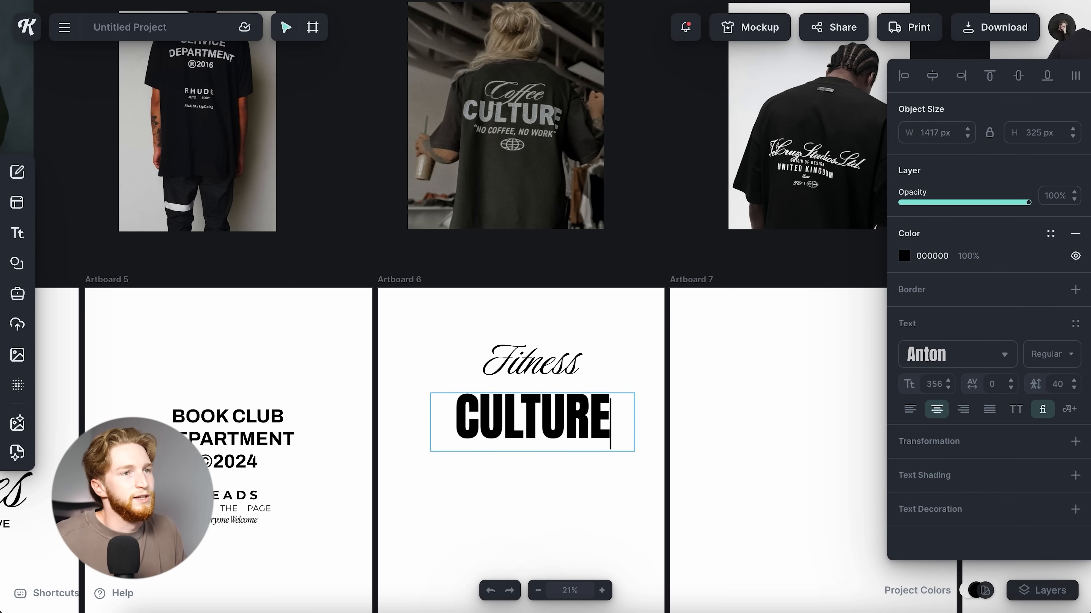
Change the CULTURE text to the Roboto typeface in the Black weight.
key("ctrl+a")
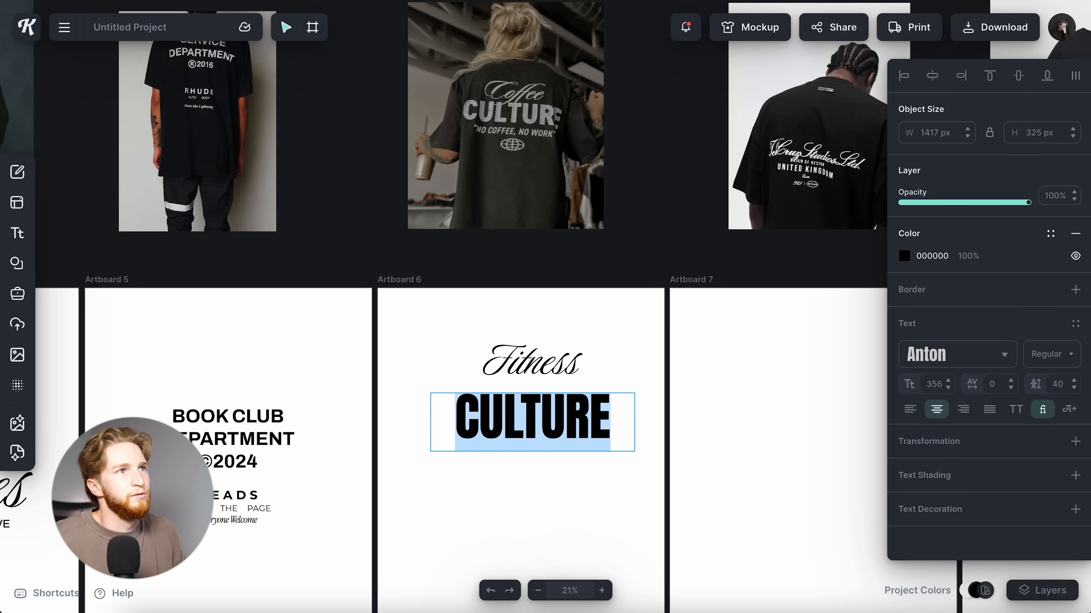
left_click(983, 356)
left_click(755, 446)
left_click(1074, 353)
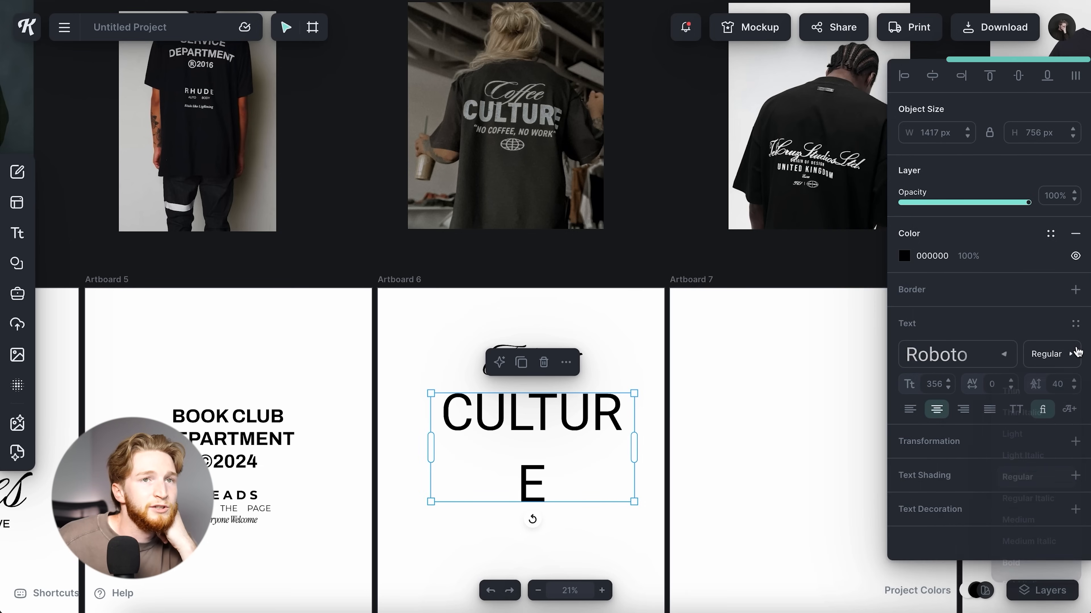
left_click(1013, 501)
left_click(1028, 545)
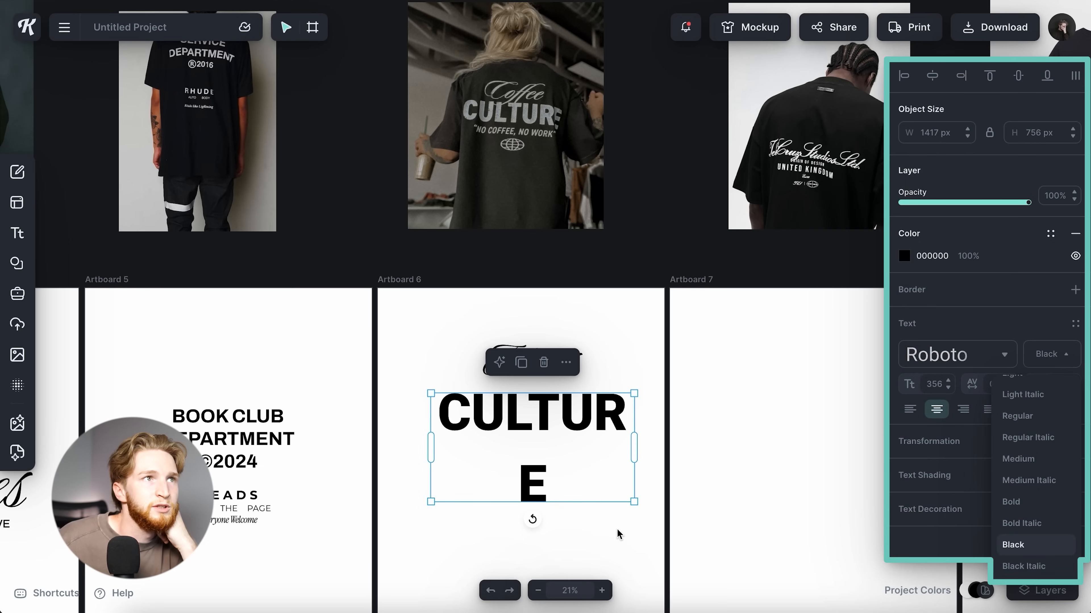
left_click(614, 544)
Set the CULTURE text's letter spacing to -30 and widen its text box to about 1610 px so it fits one line.
left_click(554, 403)
left_click(996, 384)
type("-30")
key("Return")
left_click_drag(634, 448, 651, 447)
Enlarge the Fitness script to about 1838 px wide and centre it horizontally together with CULTURE.
scroll(550, 392, "up", 5)
left_click(595, 352)
left_click_drag(697, 363, 749, 371)
left_click(601, 401, "shift")
left_click(931, 76)
left_click(571, 469)
scroll(564, 433, "up", 5)
scroll(565, 433, "down", 5)
Change the CULTURE text's weight to Roboto Bold.
left_click(536, 301)
left_click(1049, 356)
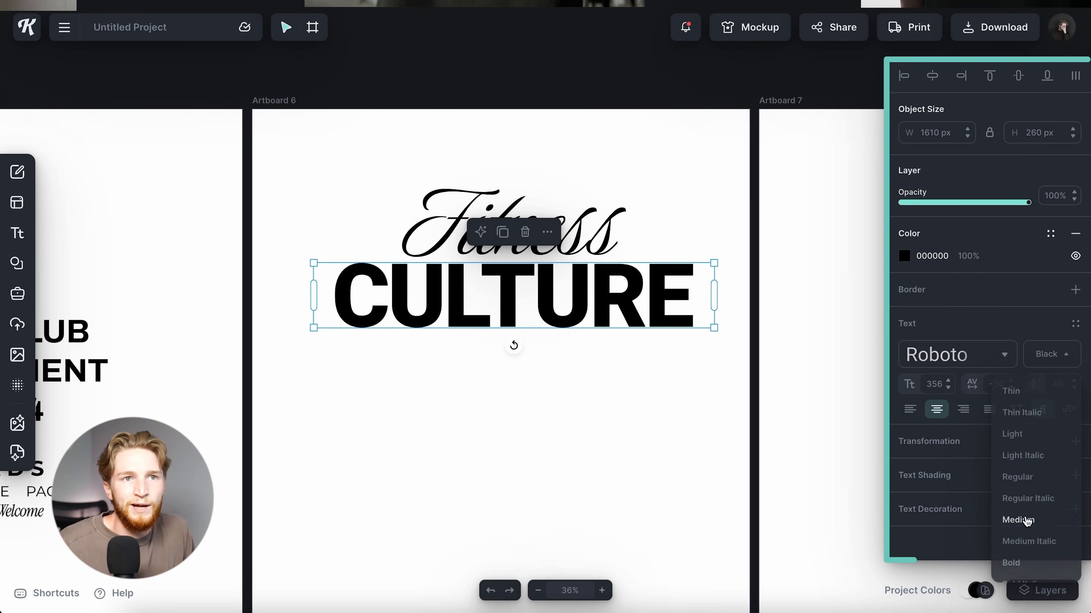
left_click(1026, 506)
left_click(608, 373)
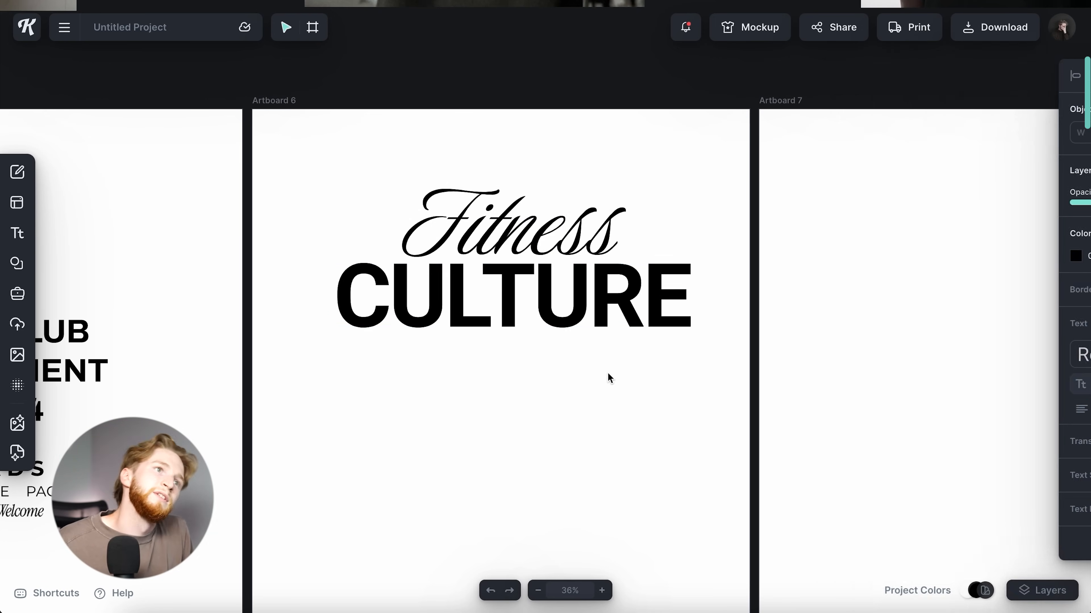
Duplicate the CULTURE text directly beneath itself on Artboard 6 and set the copy to Roboto Regular Italic.
scroll(607, 373, "down", 5)
scroll(595, 330, "up", 3)
left_click(595, 330)
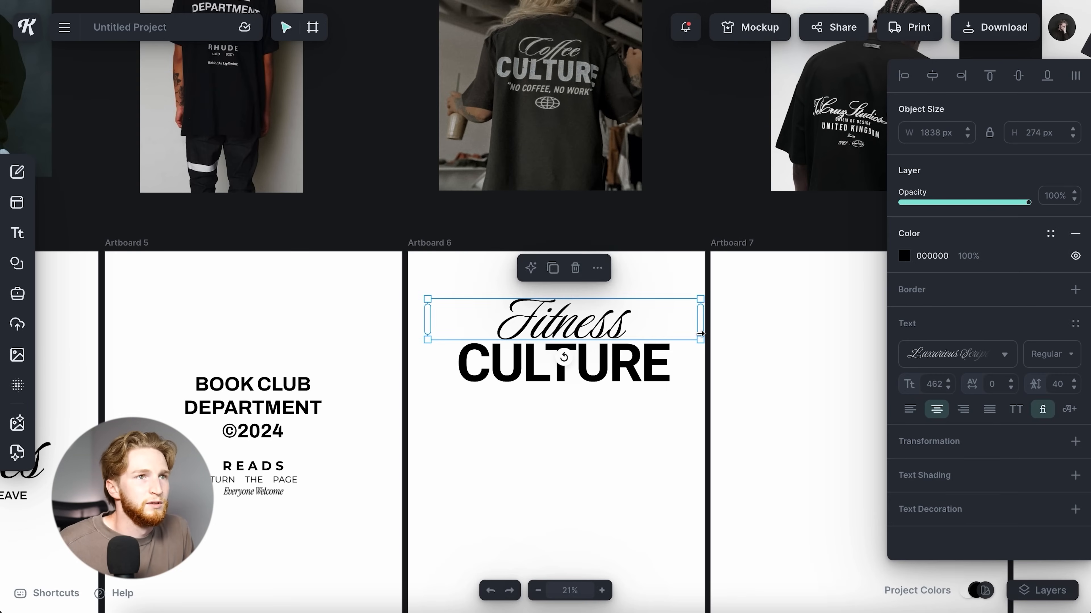
left_click(673, 428)
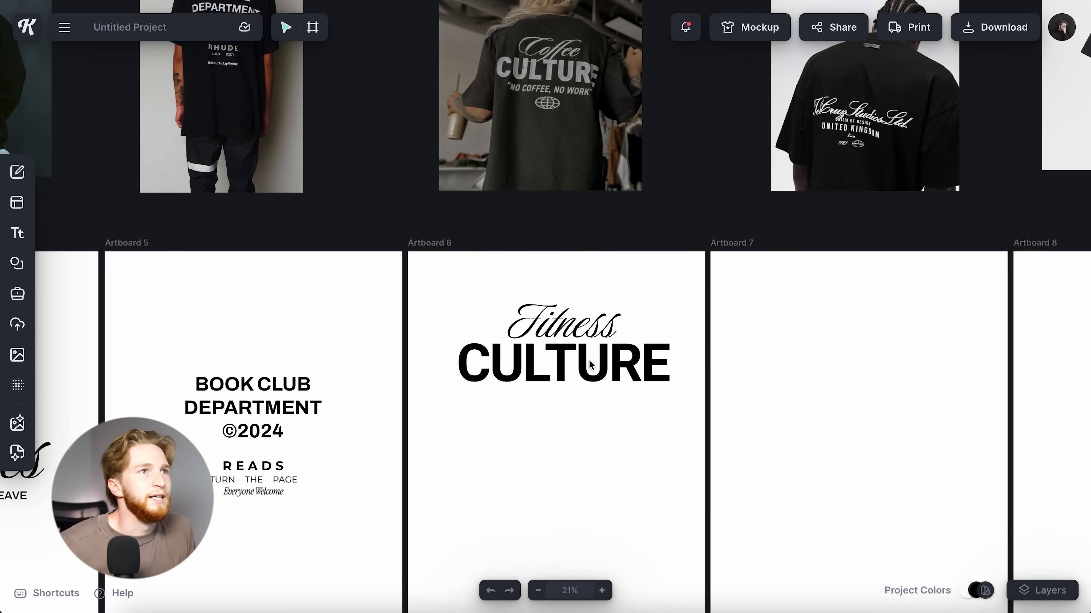
left_click_drag(582, 360, 582, 411)
left_click(1050, 354)
left_click(1025, 498)
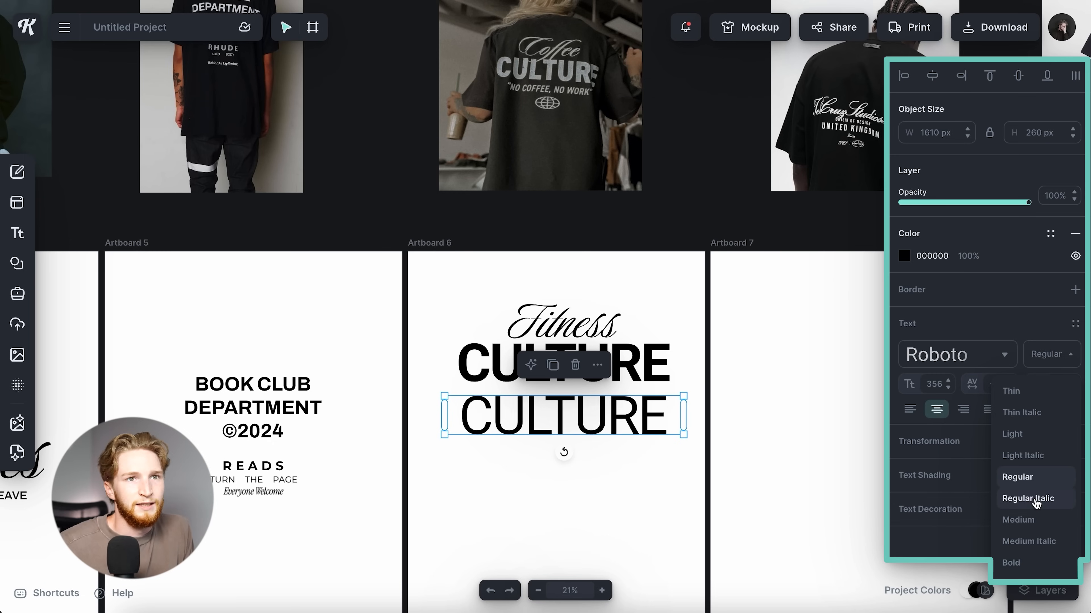
Replace the copied italic text with LIFT QUICK, LIFT HEAVY.
double_click(581, 416)
type("LIFT ")
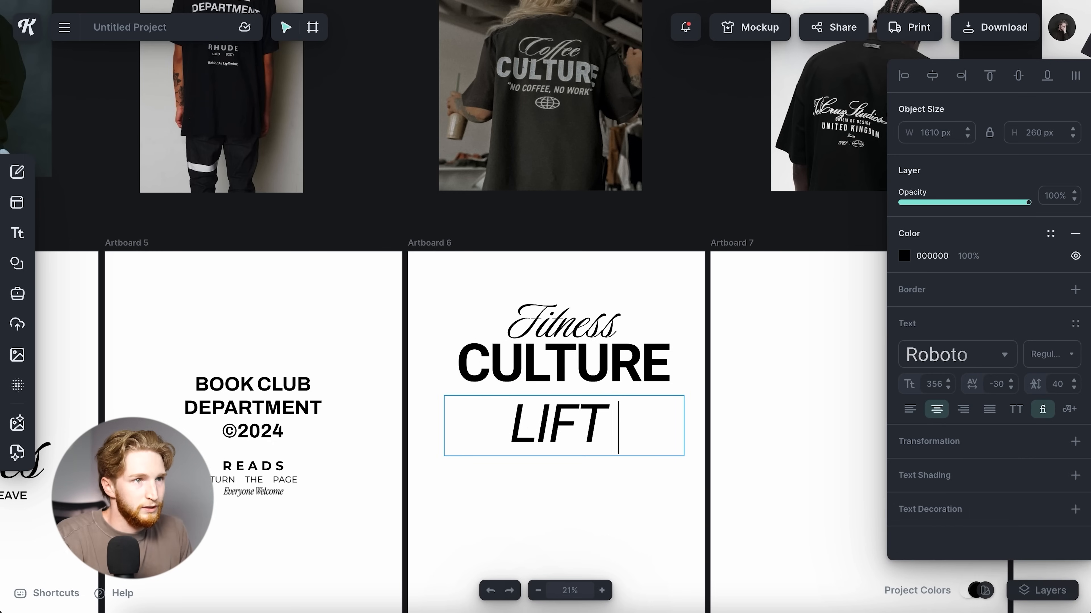
type("QUICK, LIFT")
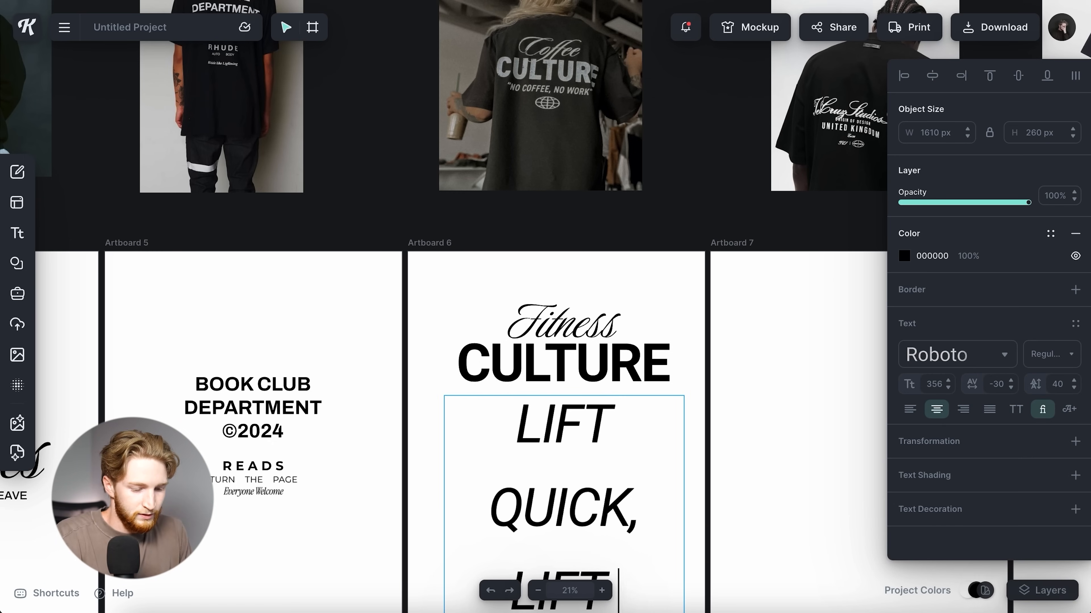
key("Escape")
Widen the slogan's text box to fit one line and scale it down to about 1378 px wide beneath CULTURE.
left_click_drag(702, 515, 747, 468)
left_click(744, 451, "alt")
left_click(672, 431)
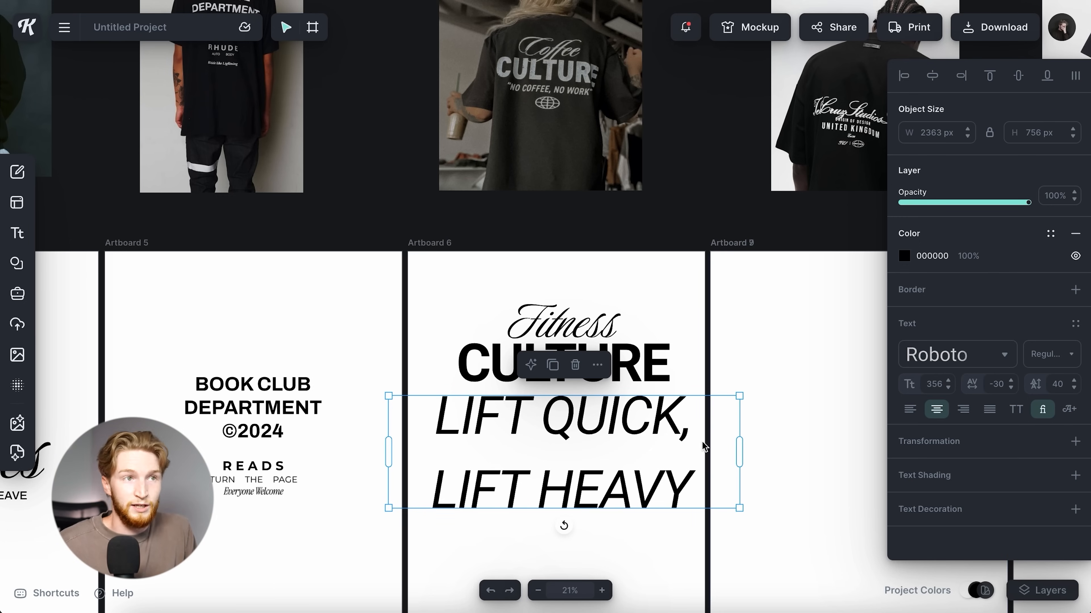
left_click_drag(738, 448, 719, 429)
left_click_drag(719, 430, 666, 428)
Change the slogan's weight to Roboto Medium Italic and enclose its text in double quotation marks.
left_click(1051, 354)
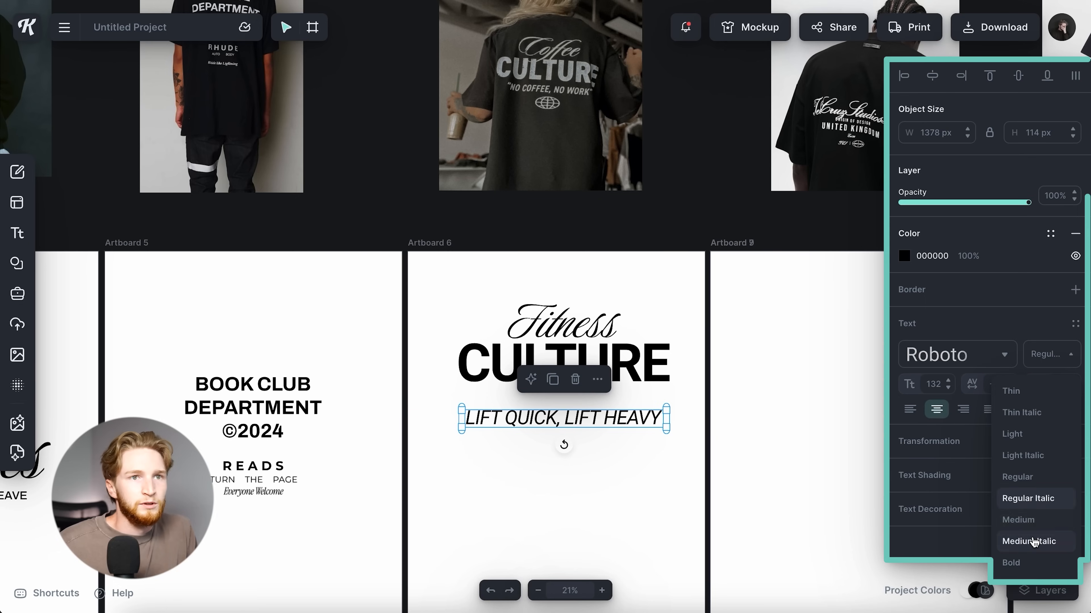
left_click(1024, 544)
double_click(633, 419)
left_click(664, 423)
type("\"")
key("Home")
type("\"")
key("Escape")
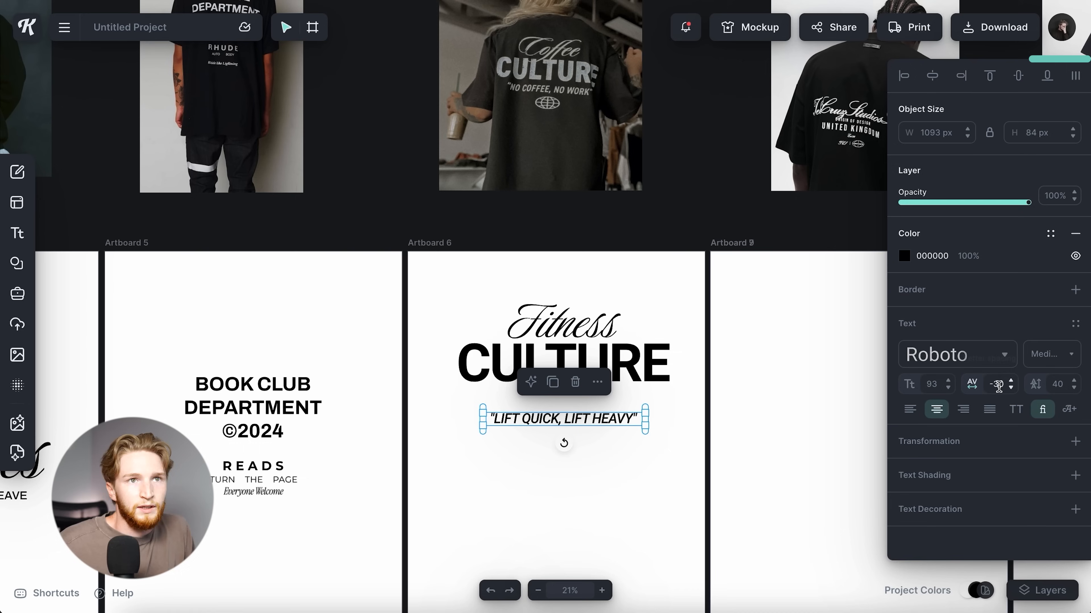
Set the slogan's letter spacing to -20.
left_click(997, 385)
type("-20")
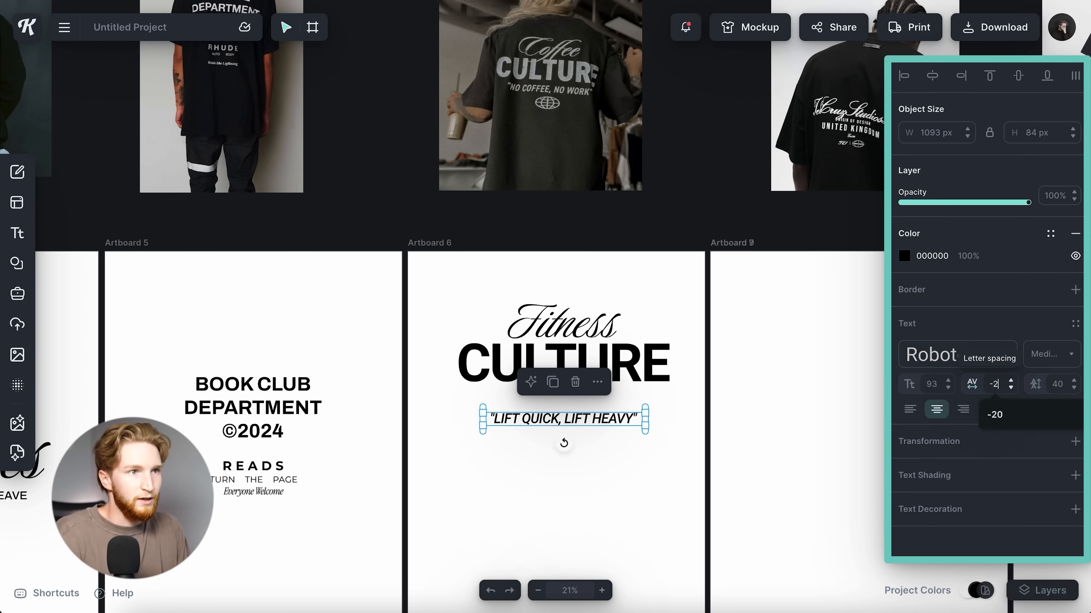
key("Return")
key("Escape")
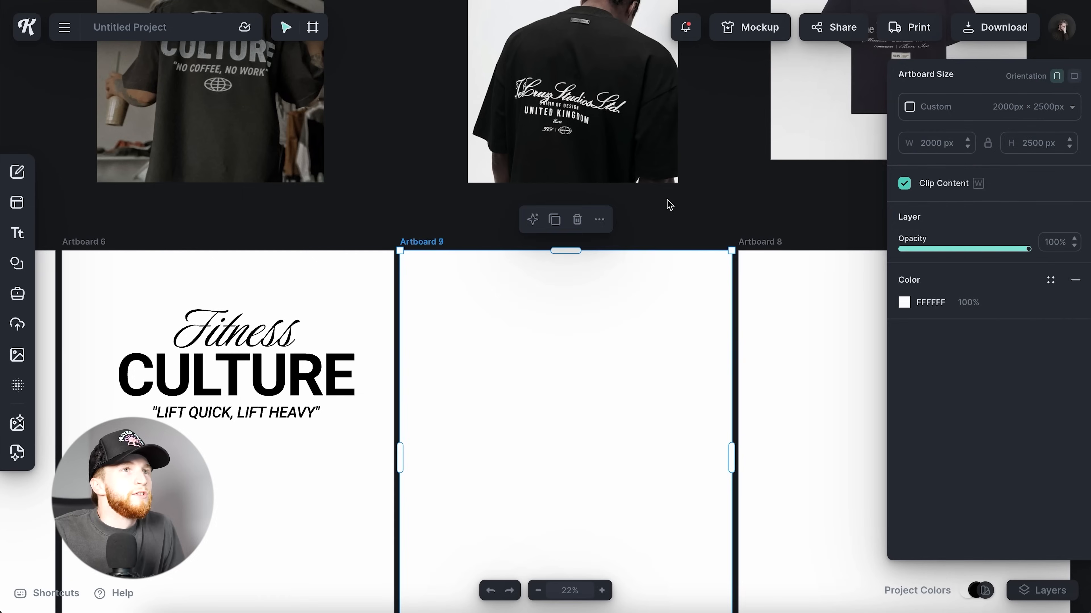
Move the Pinyon Script headline lower on Artboard 9 and replace its text with Kittl Design 24.
left_click(669, 204)
scroll(668, 203, "up", 5)
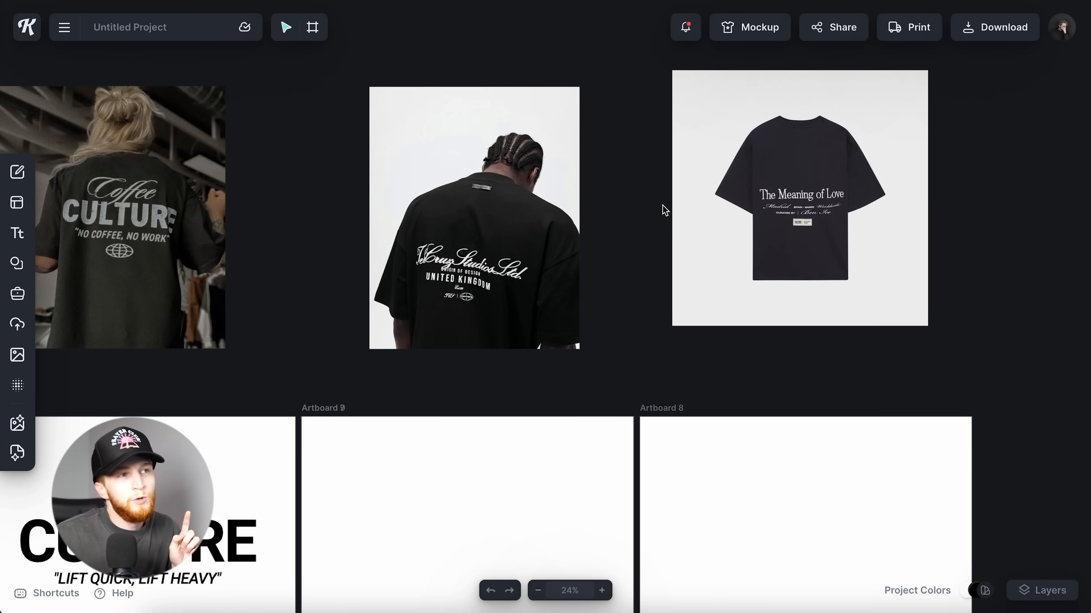
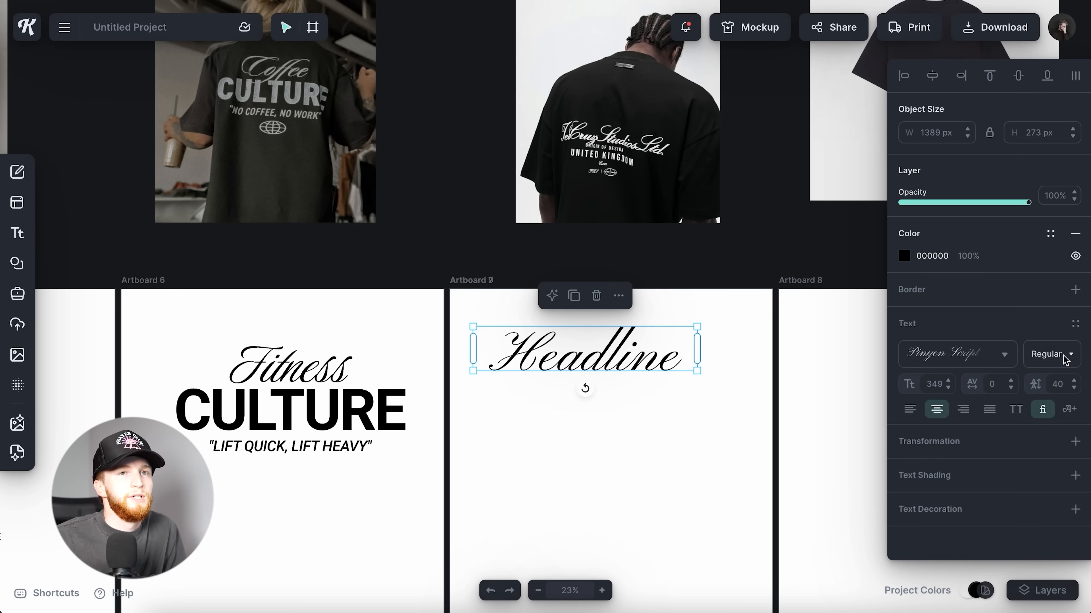
left_click(744, 406)
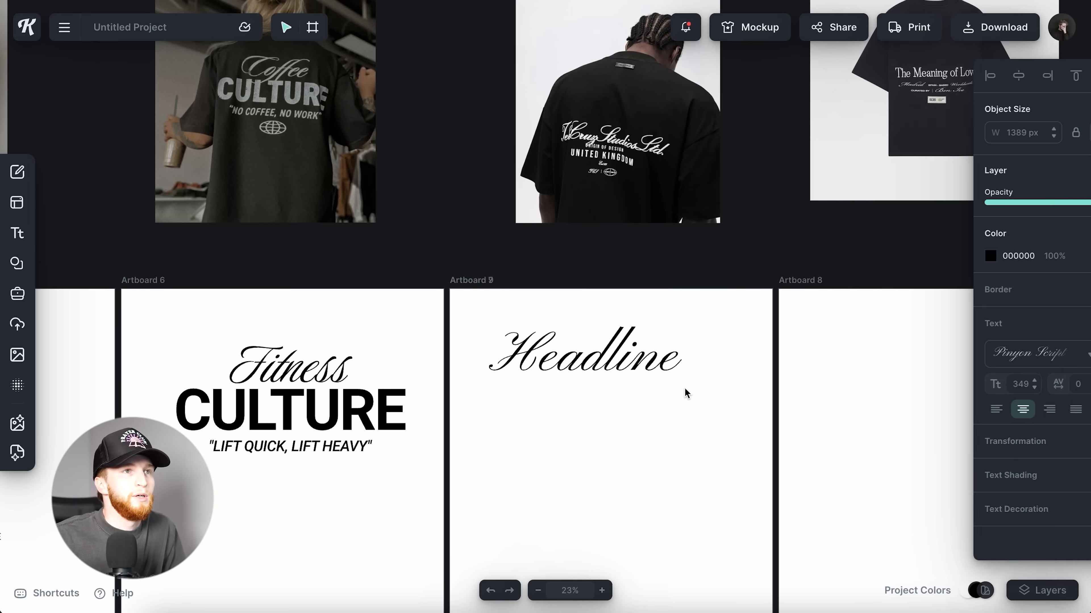
left_click_drag(605, 365, 603, 403)
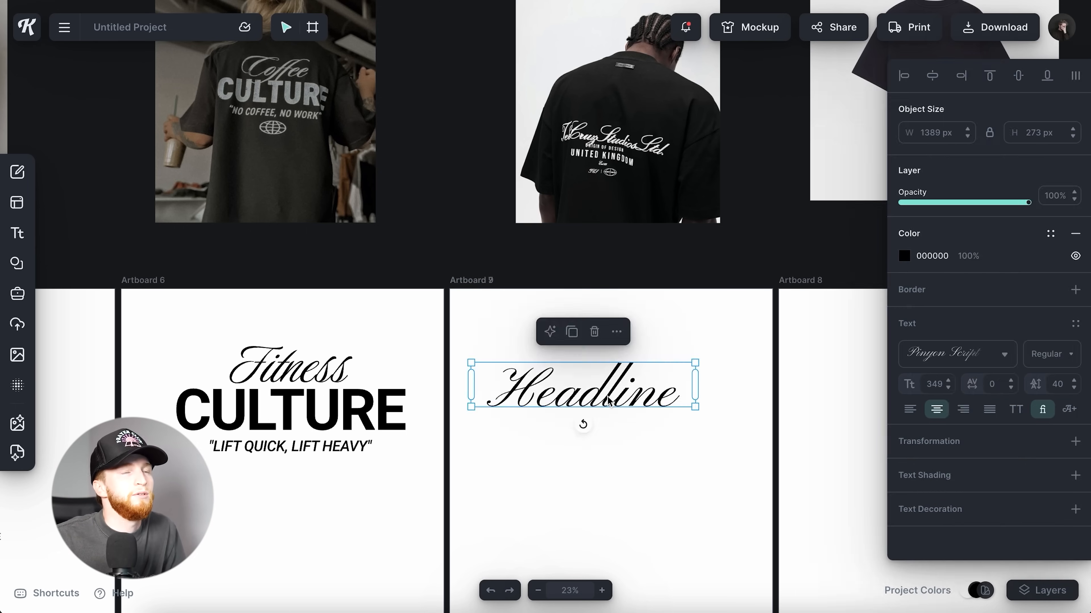
double_click(611, 397)
type("Kittl ")
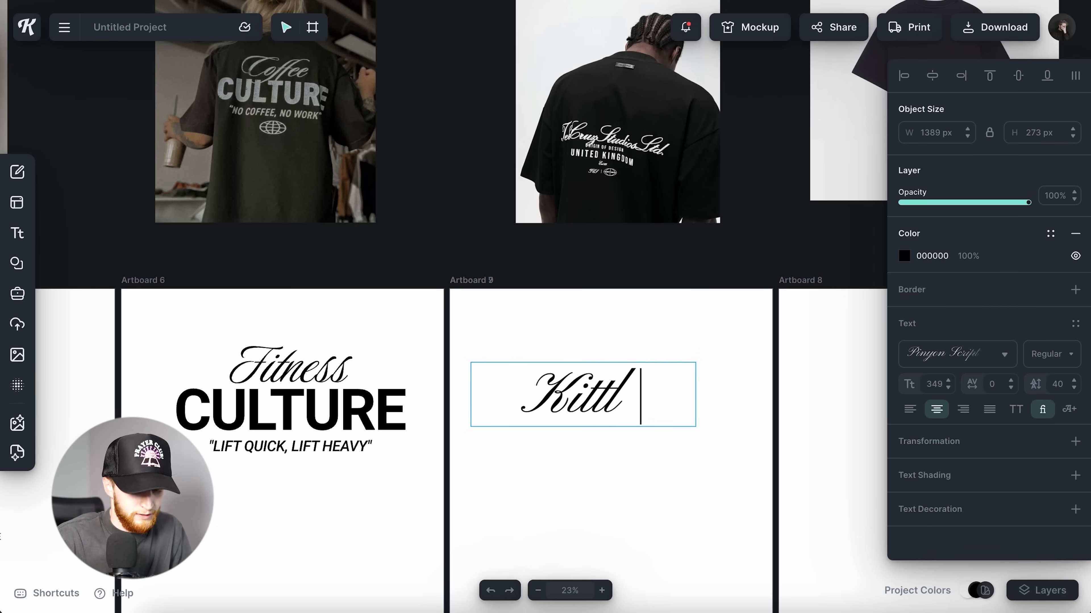
type("Design 24")
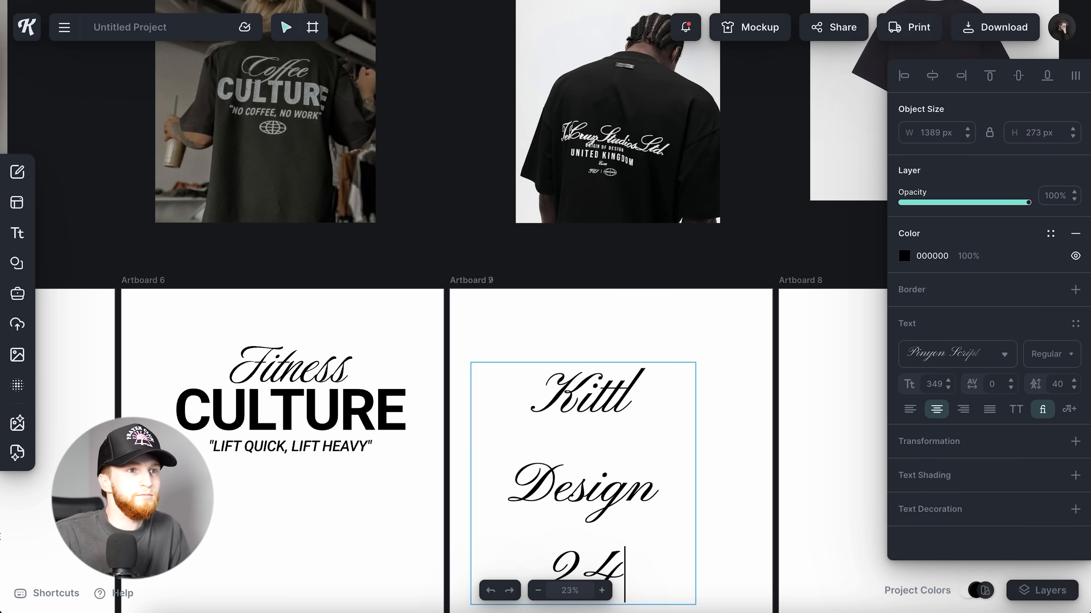
key("Escape")
Widen the script's text box to about 2489 px for one line and remove the spaces so it reads KittlDesign24.
left_click_drag(697, 457, 785, 449)
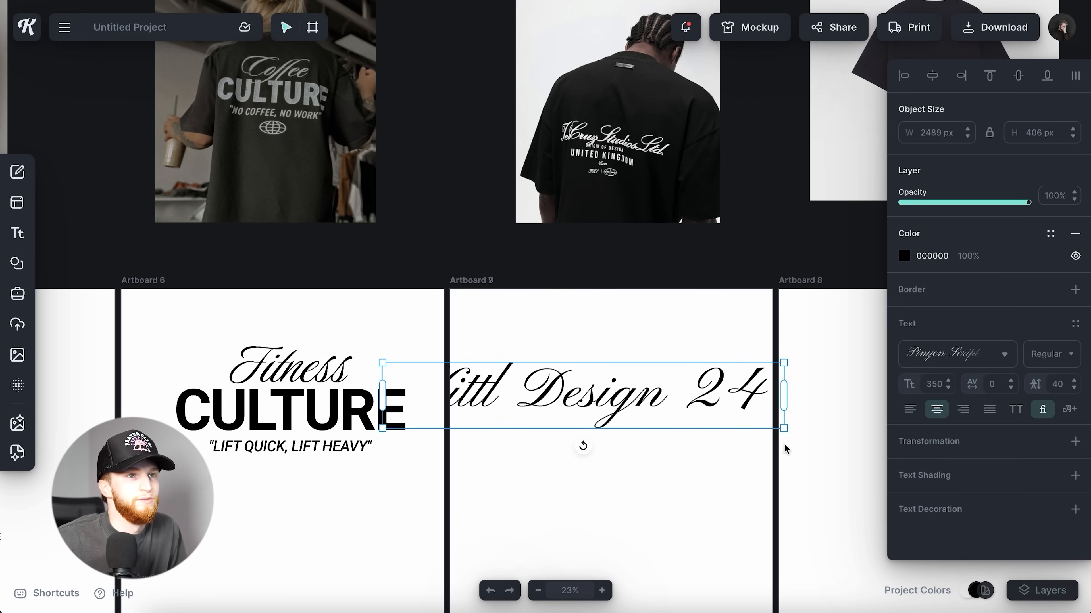
double_click(693, 407)
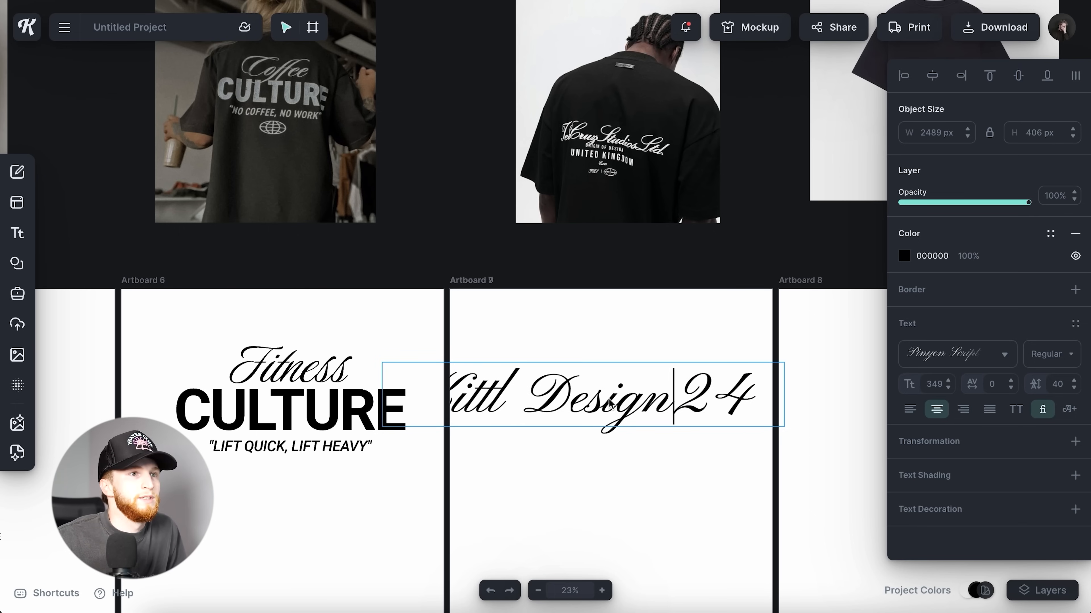
key("BackSpace")
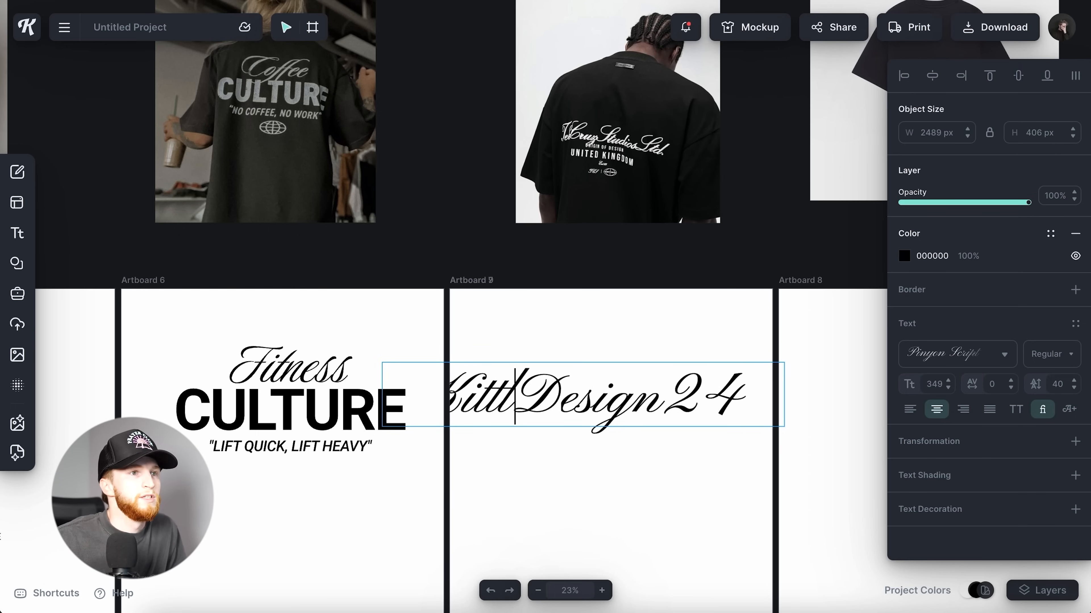
key("Escape")
Scale the KittlDesign24 script down to about 1954 px wide and position it centrally within the artboard's width.
left_click(583, 446)
left_click_drag(602, 387, 613, 392)
left_click_drag(808, 433, 748, 423)
left_click_drag(579, 407, 578, 436)
scroll(578, 435, "up", 2)
scroll(578, 436, "right", 3)
left_click_drag(683, 460, 700, 460)
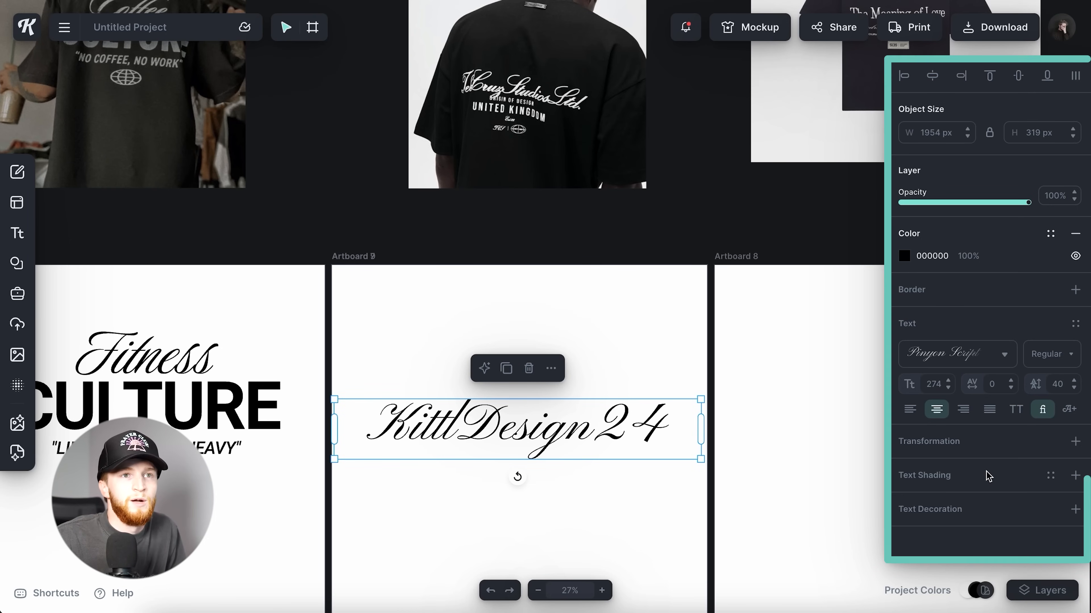
Thicken the KittlDesign24 script with block text shading in colour 000000, offset 0 and a slight outline width.
left_click(988, 483)
left_click(1010, 452)
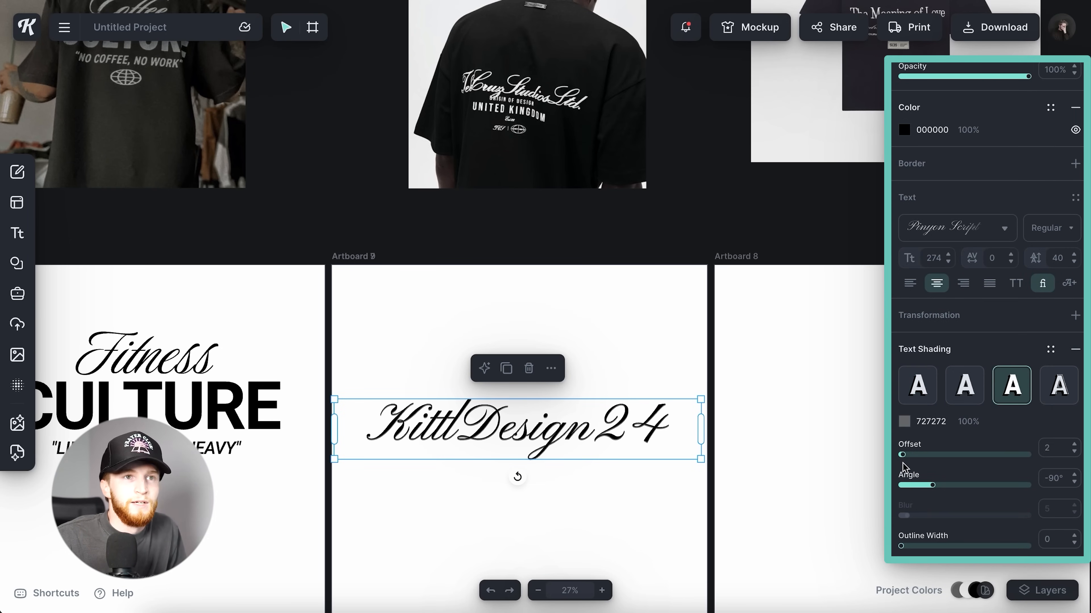
scroll(903, 423, "down", 2)
left_click(903, 424)
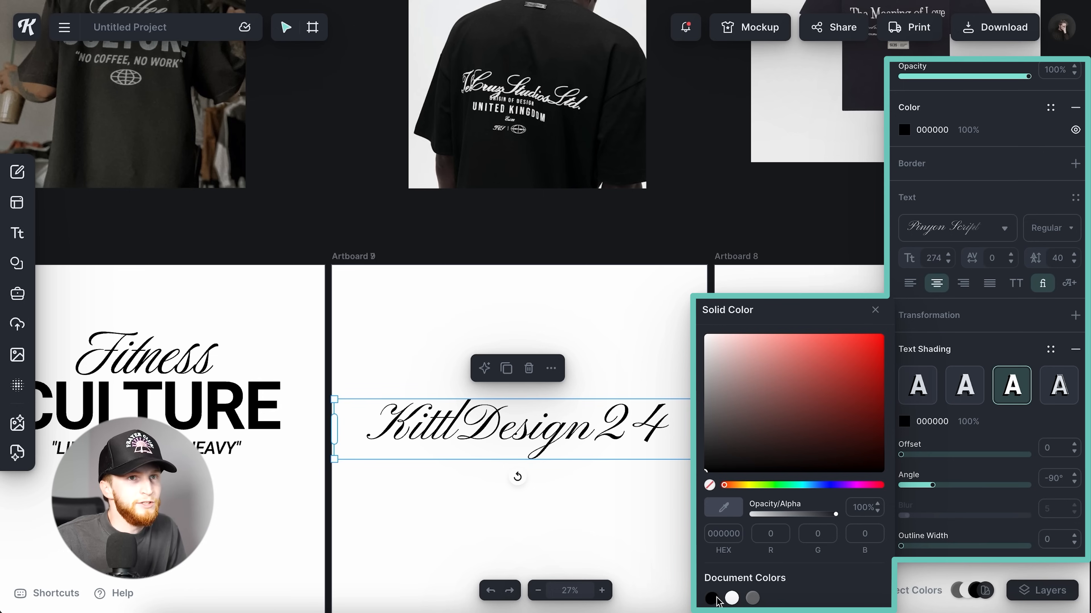
left_click(876, 310)
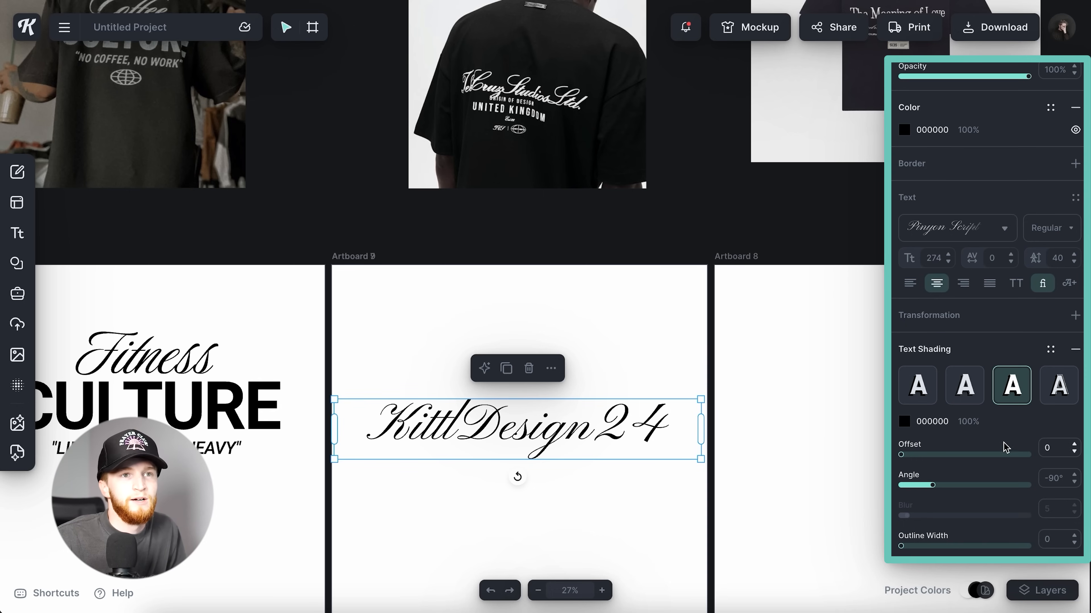
left_click_drag(903, 550, 906, 550)
left_click(618, 494)
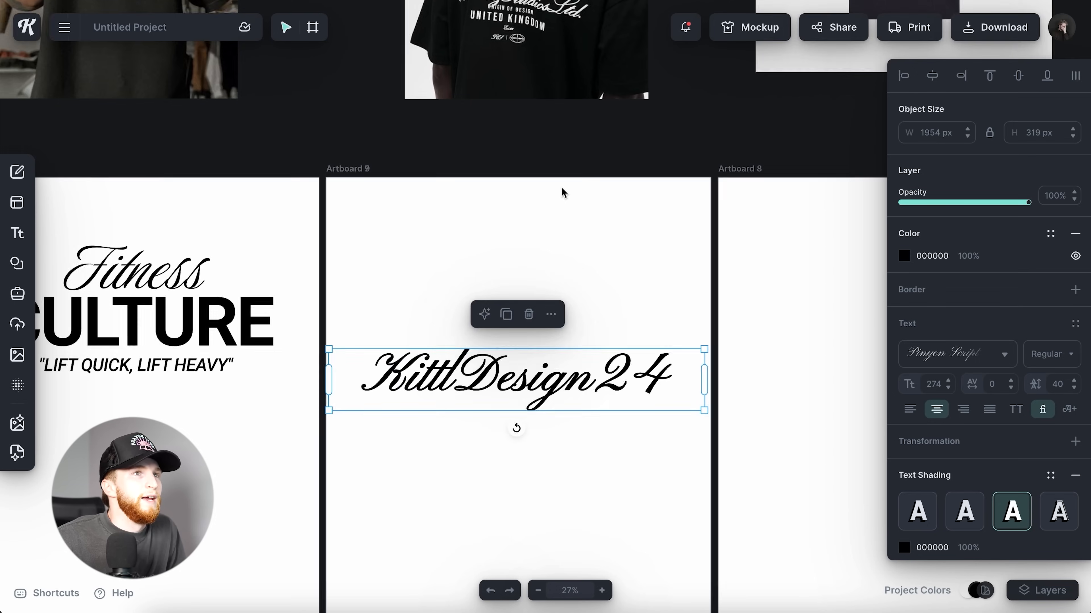
Add a new text in the Bebas Neue typeface and place it below the KittlDesign24 script.
scroll(562, 191, "up", 6)
scroll(561, 189, "up", 1)
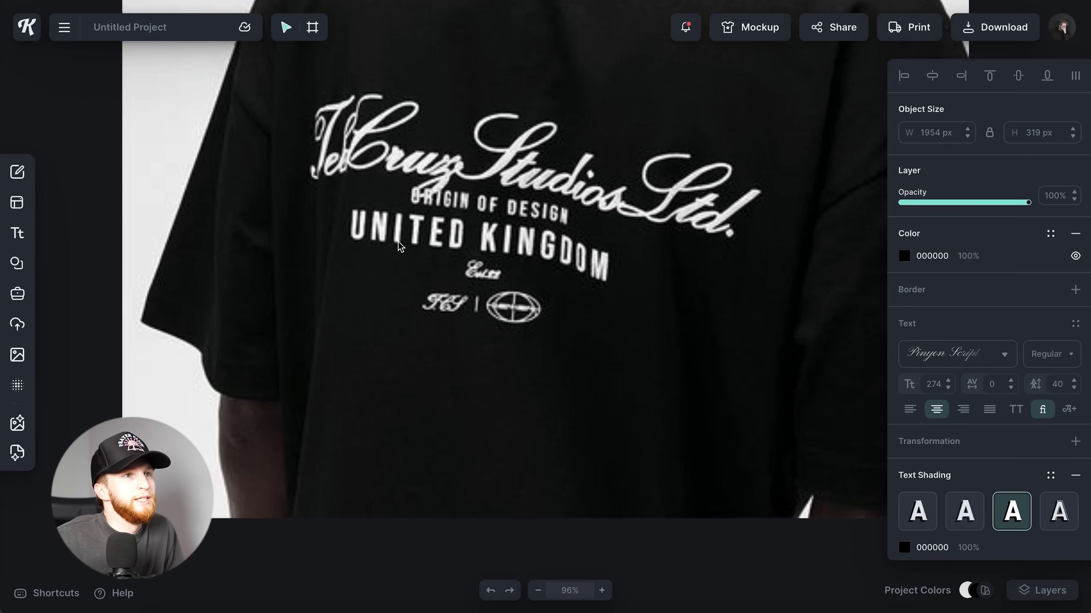
scroll(586, 307, "down", 8)
scroll(587, 307, "down", 6)
scroll(587, 334, "up", 3)
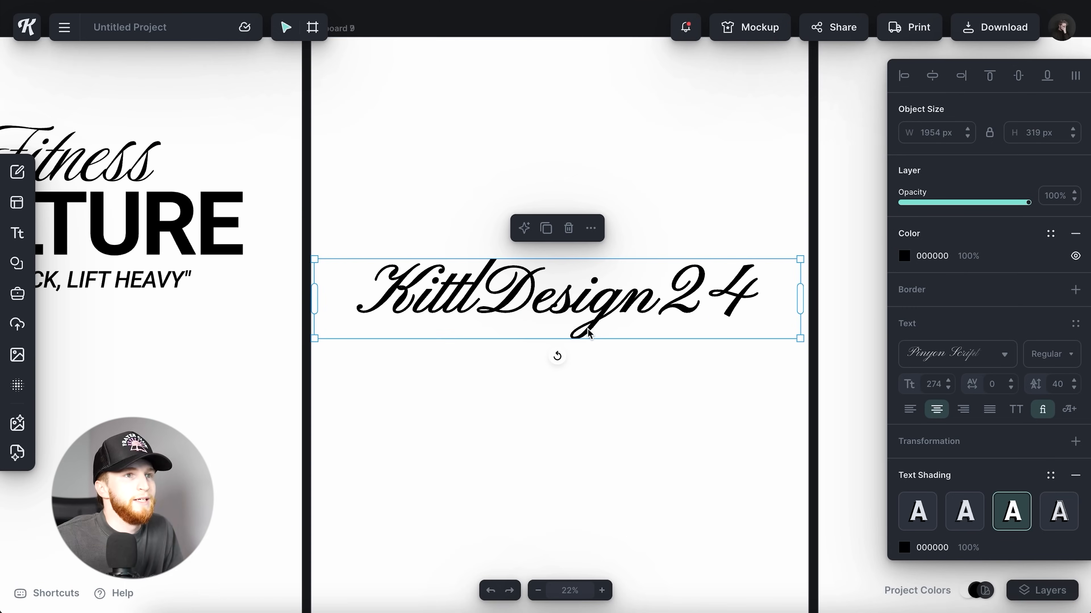
left_click(533, 451)
key("t")
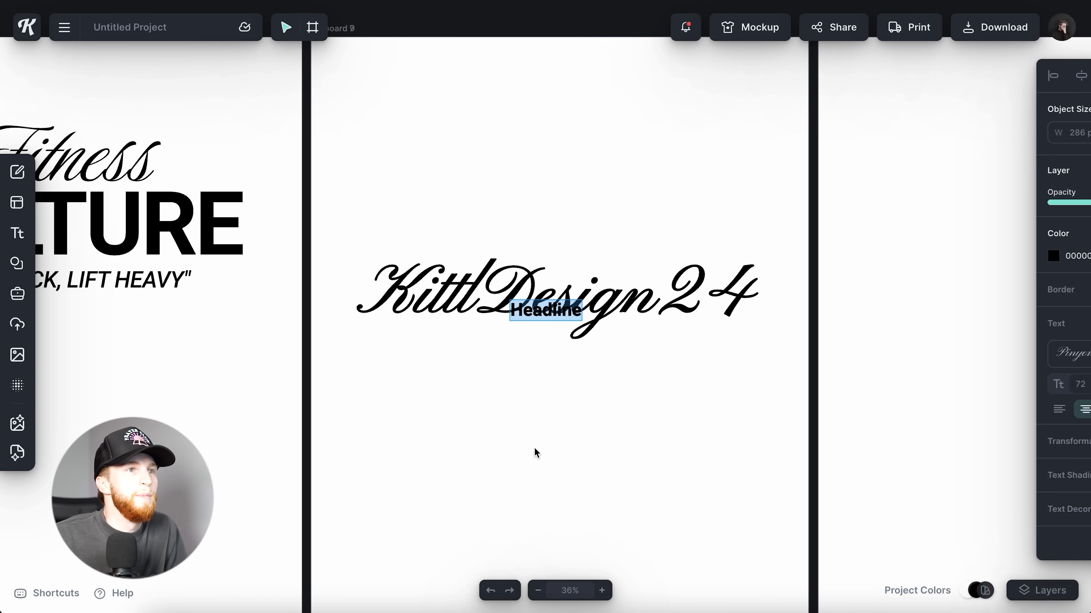
left_click(962, 356)
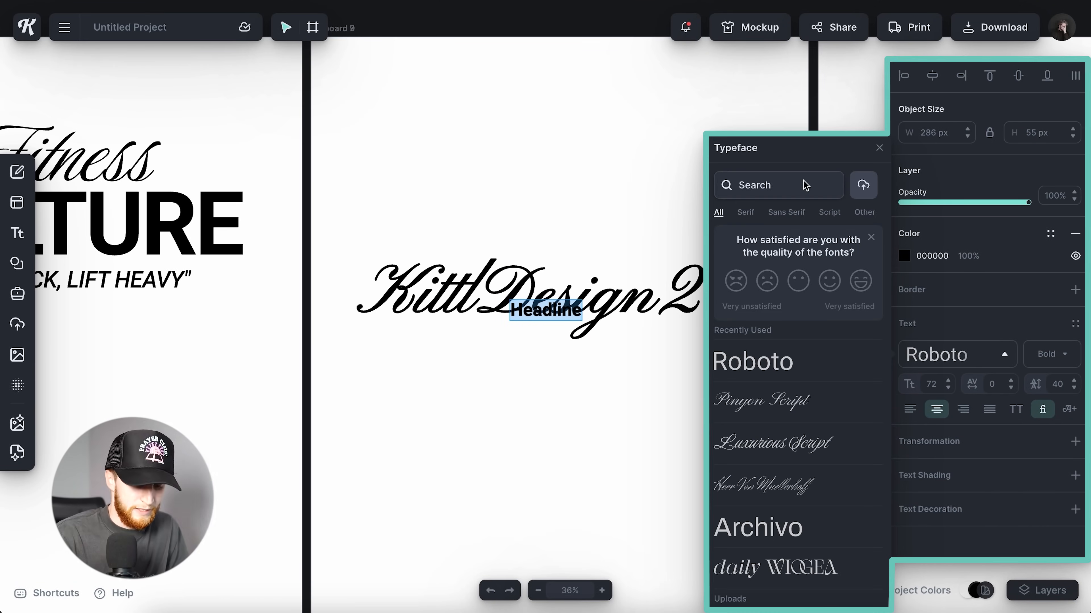
left_click(803, 186)
type("bebas")
left_click(781, 535)
left_click_drag(554, 316, 604, 433)
Set the Bebas Neue headline's letter spacing to 50 after trying 20 and 30.
scroll(604, 433, "down", 5)
scroll(558, 465, "up", 3)
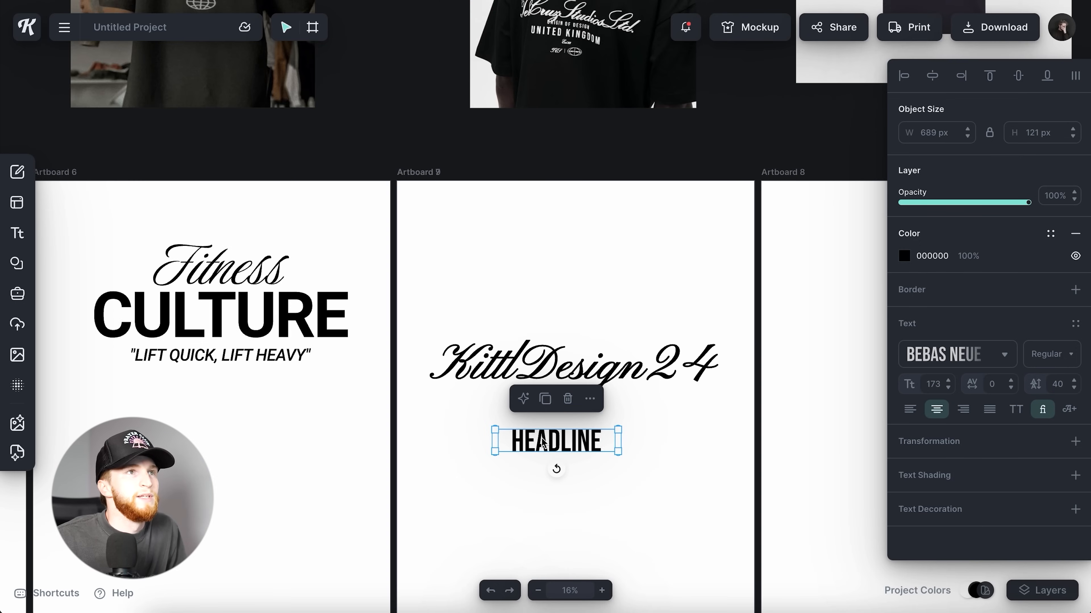
scroll(542, 445, "up", 3)
scroll(545, 441, "down", 3)
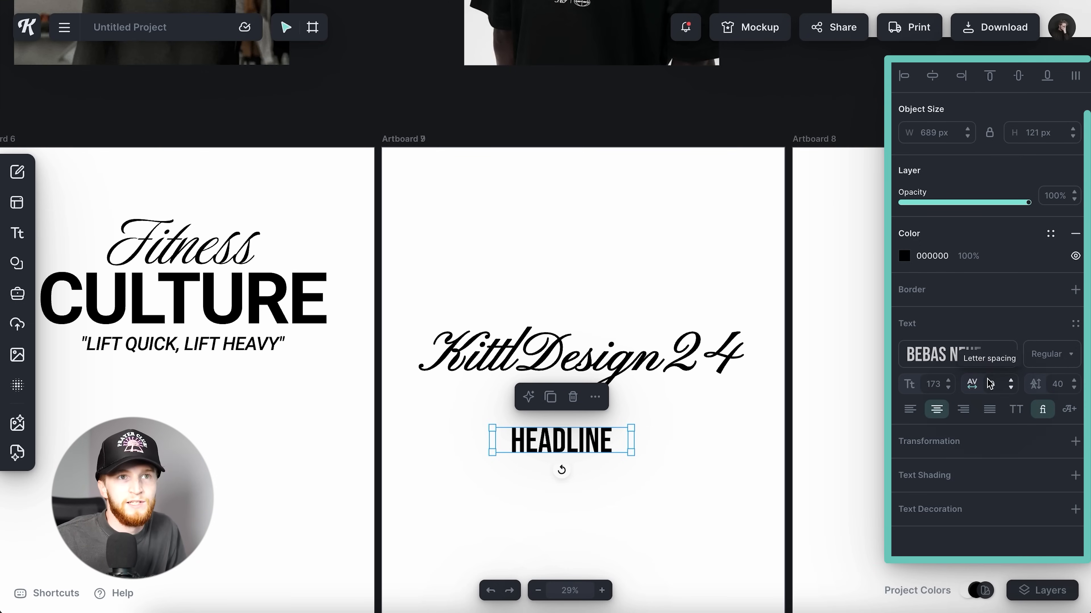
type("20")
key("Return")
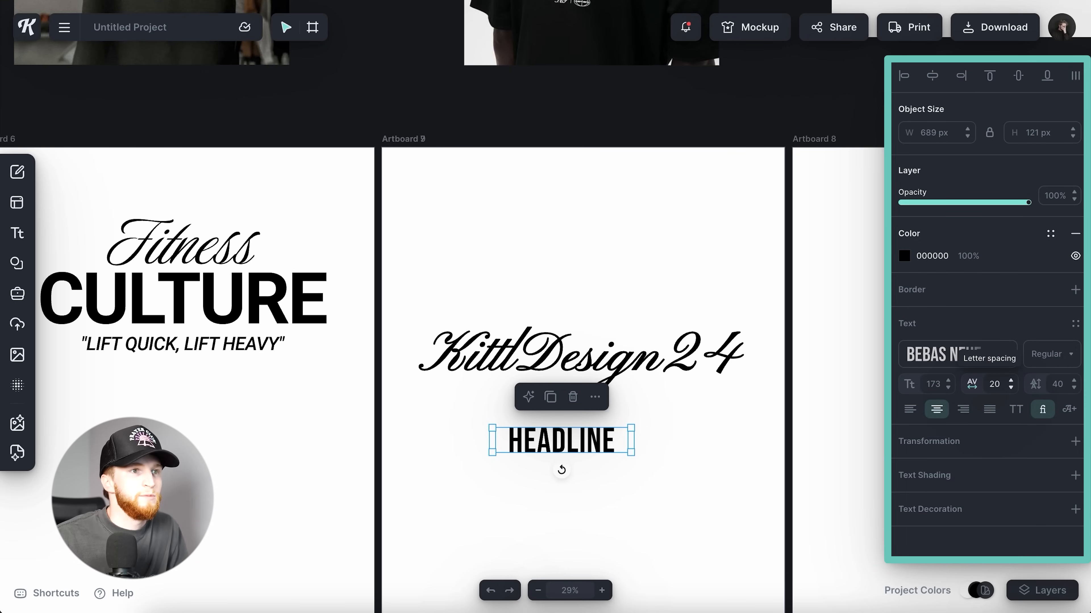
left_click(994, 384)
type("30")
key("Return")
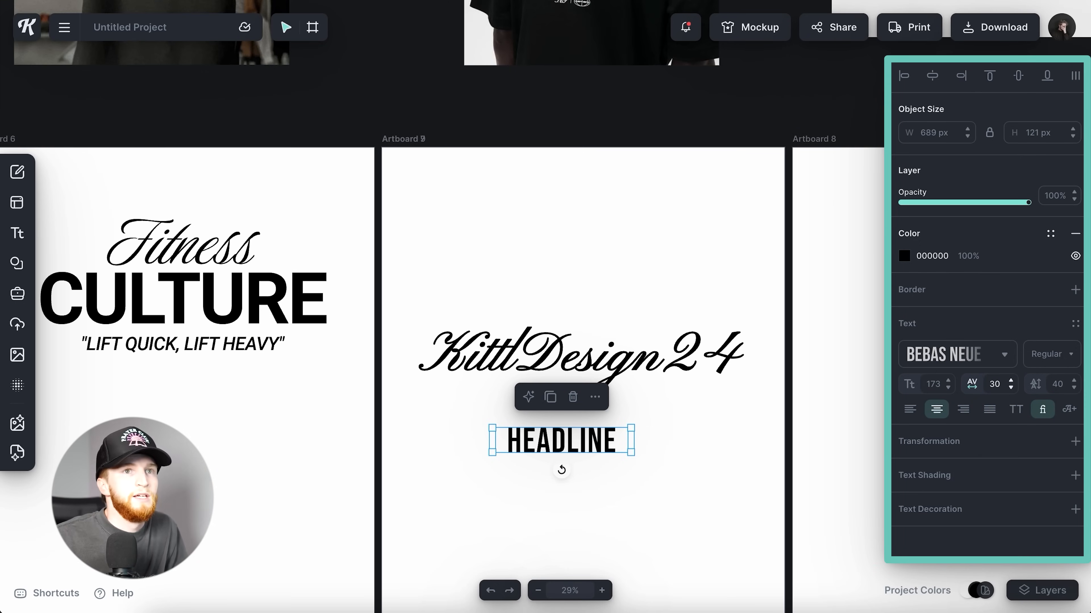
left_click(1004, 388)
type("50")
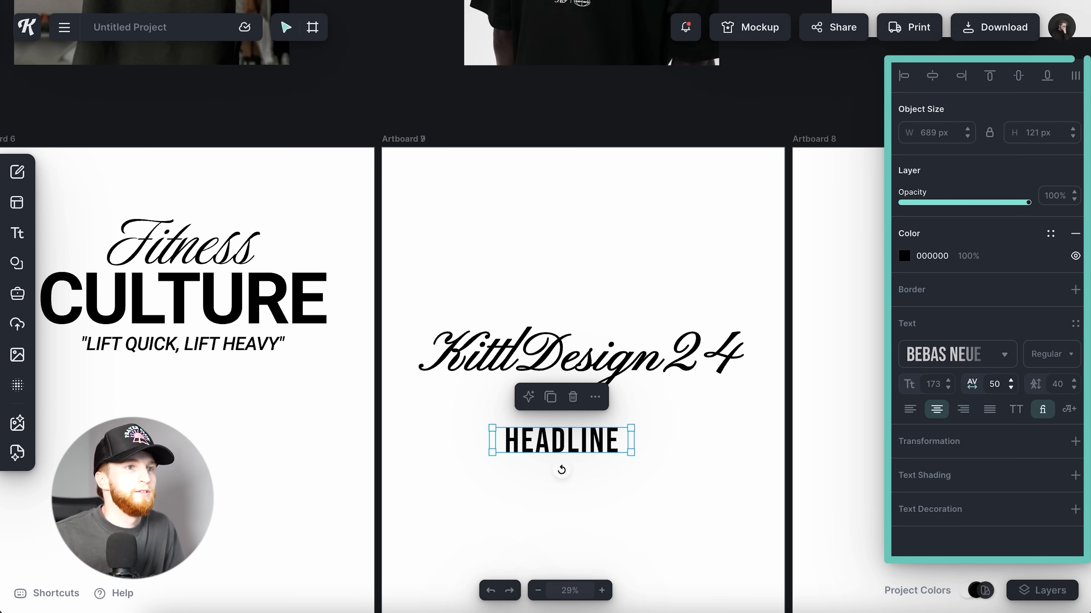
Replace the Bebas Neue headline with BERLIN, GER and resize it to about 663 px wide.
double_click(603, 438)
type("BERLIN, GER")
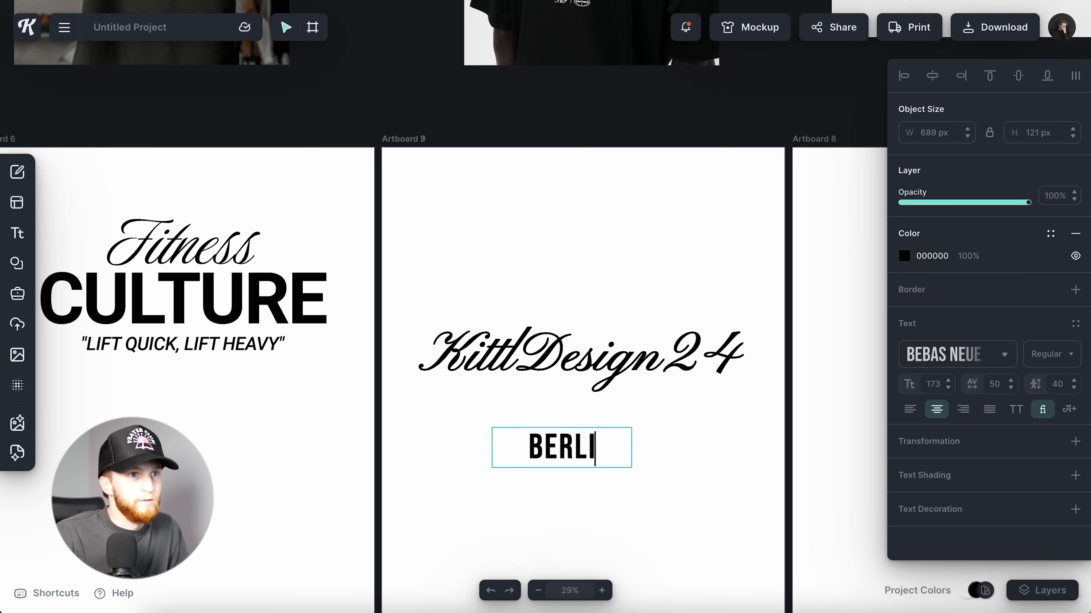
key("Escape")
mouse_move(634, 463)
left_mouse_down()
mouse_move(649, 468)
mouse_move(629, 454)
left_mouse_up()
scroll(619, 401, "up", 6)
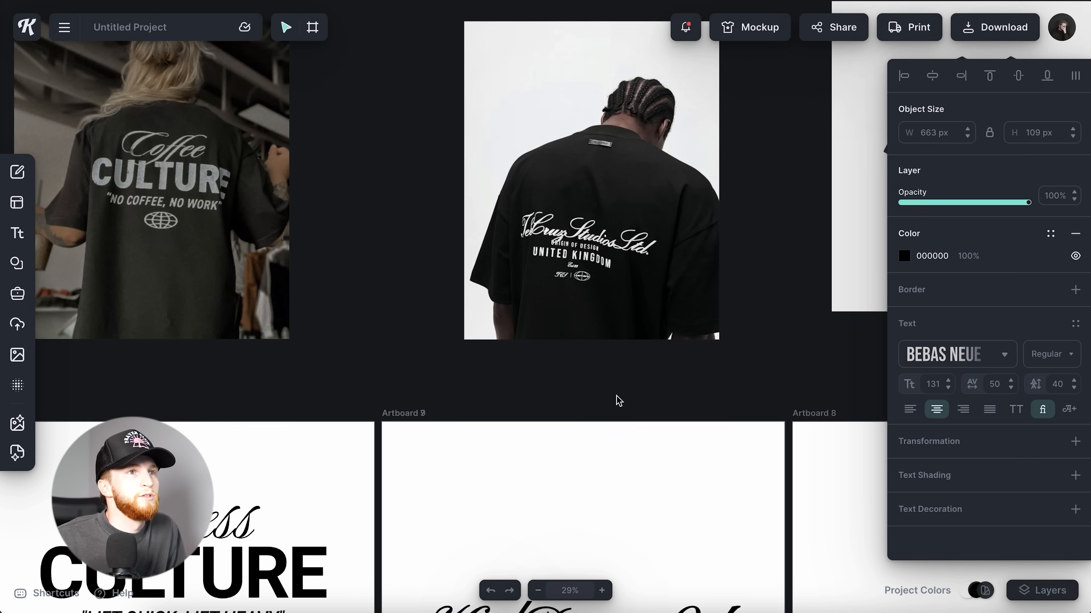
Complete the BERLIN, GER headline to read BERLIN, GERMANY, enlarge it to about 1088 px wide and move it slightly closer to the script.
scroll(596, 290, "down", 6)
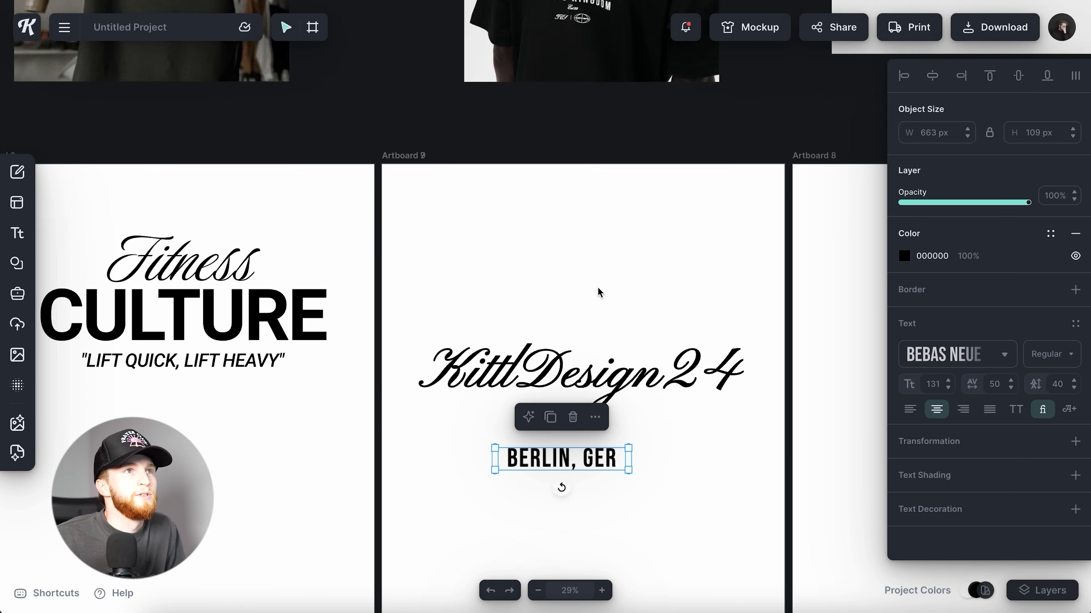
scroll(596, 289, "up", 2)
scroll(597, 289, "down", 7)
double_click(618, 271)
type("MANY")
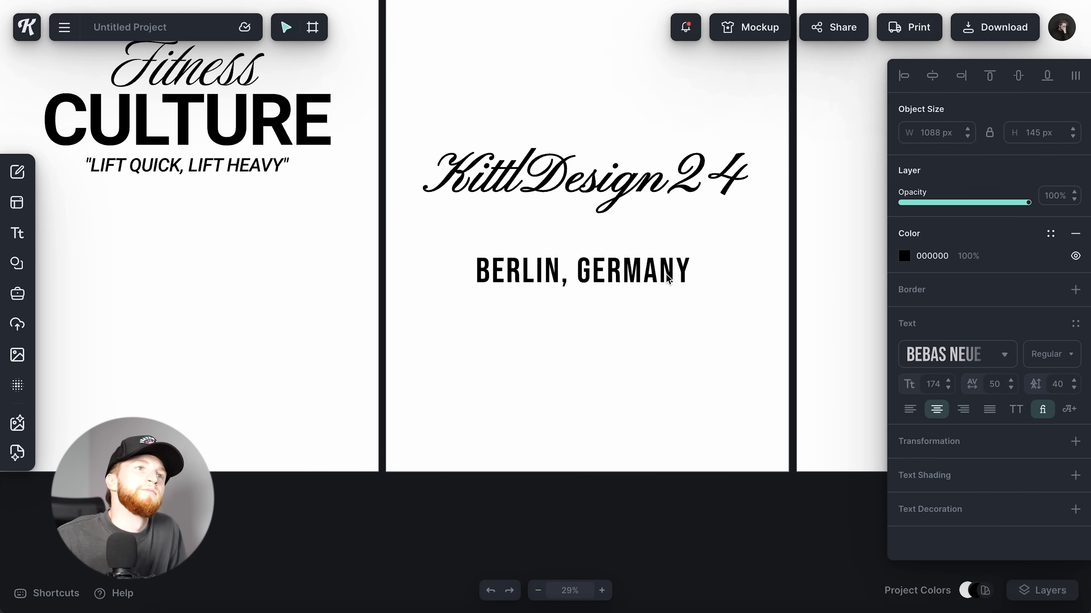
left_click_drag(665, 275, 666, 269)
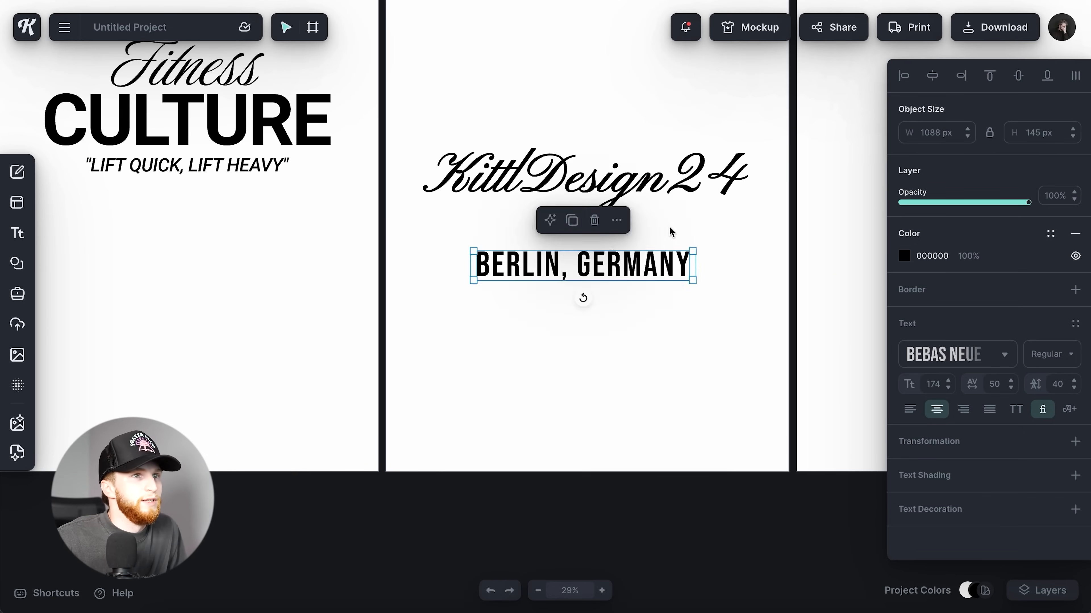
left_click(669, 228)
Duplicate the BERLIN, GERMANY line directly above itself and replace the copy's text with CREATIVE USER BASE.
scroll(676, 286, "up", 7)
scroll(560, 117, "up", 5)
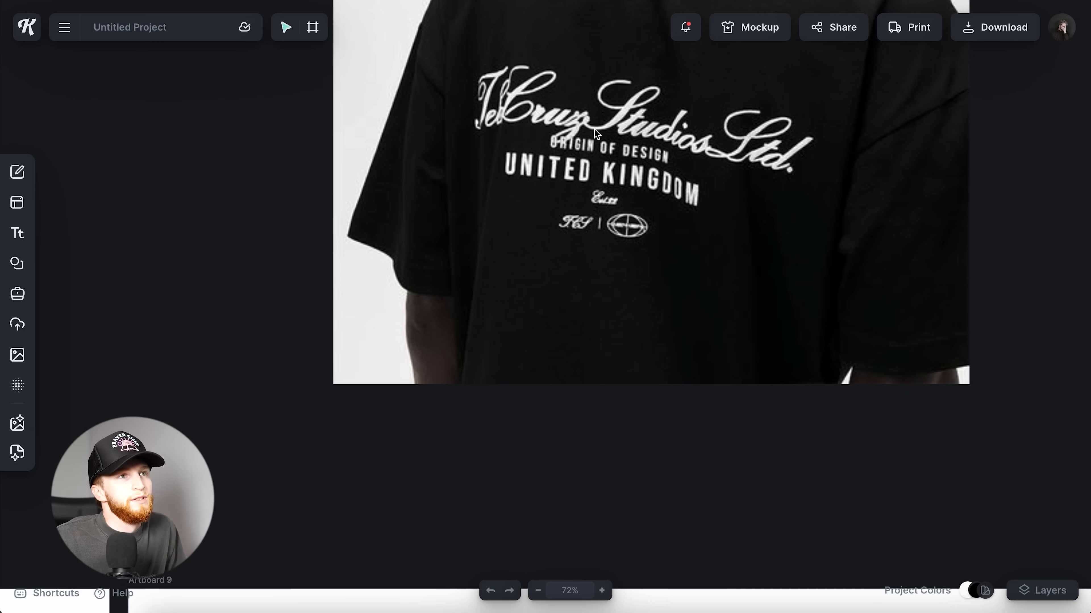
scroll(559, 136, "up", 3)
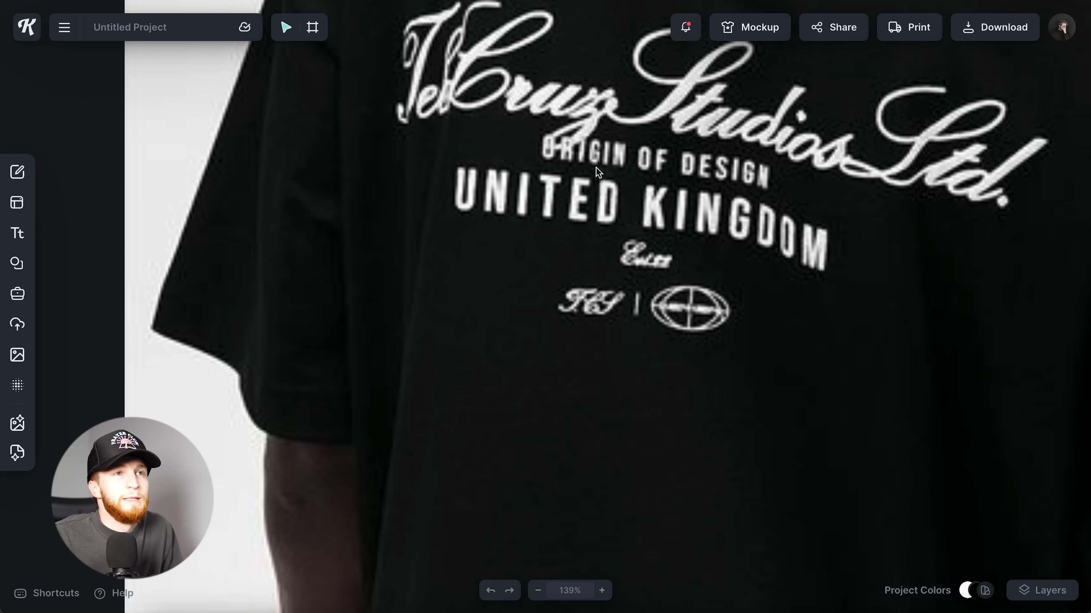
scroll(664, 297, "down", 10)
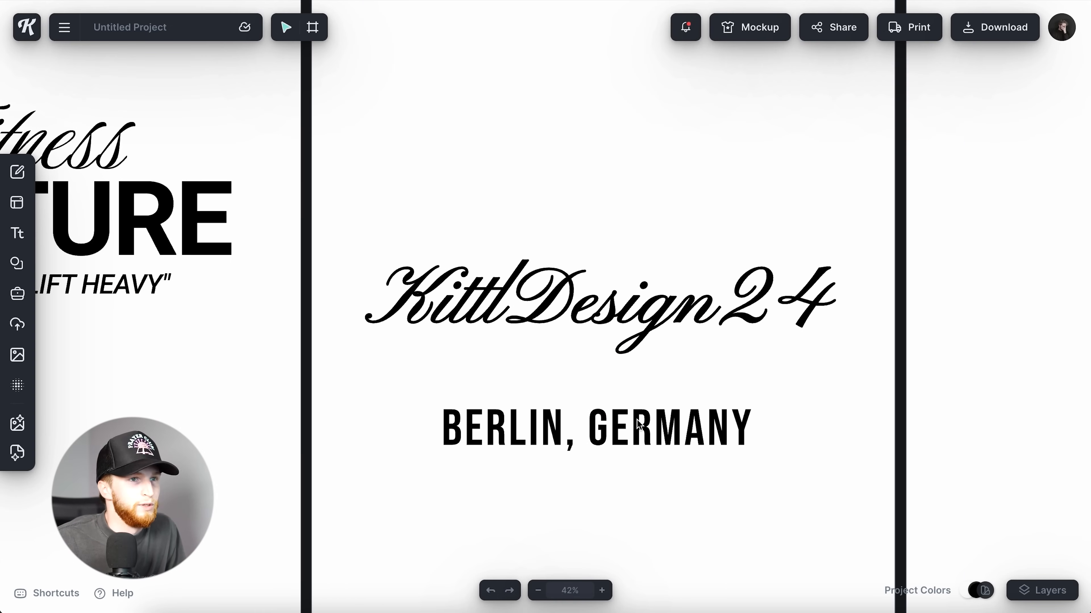
left_click(639, 428)
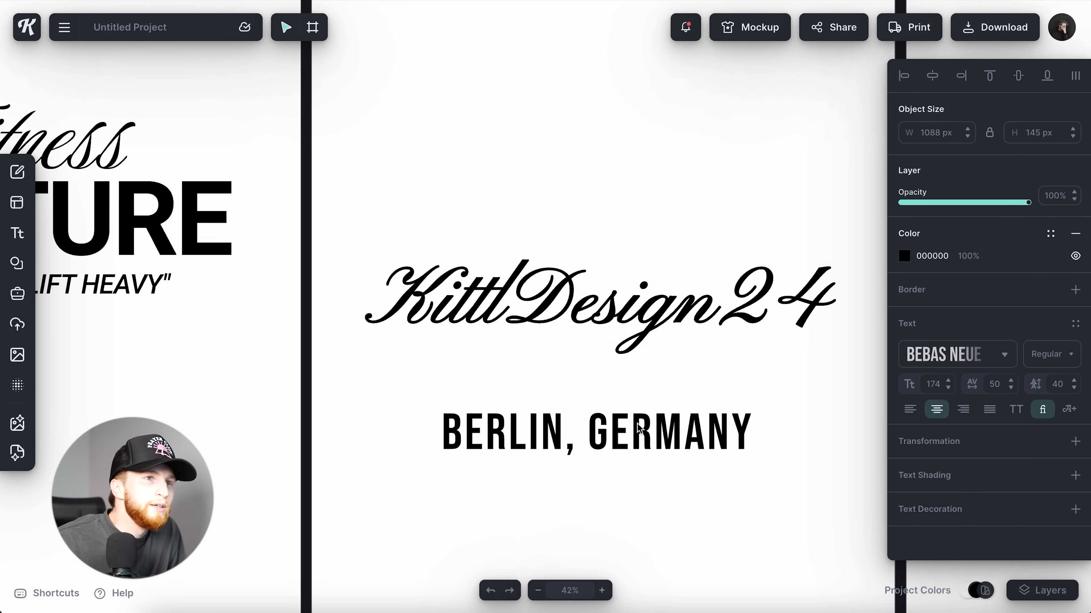
left_click_drag(638, 425, 639, 370)
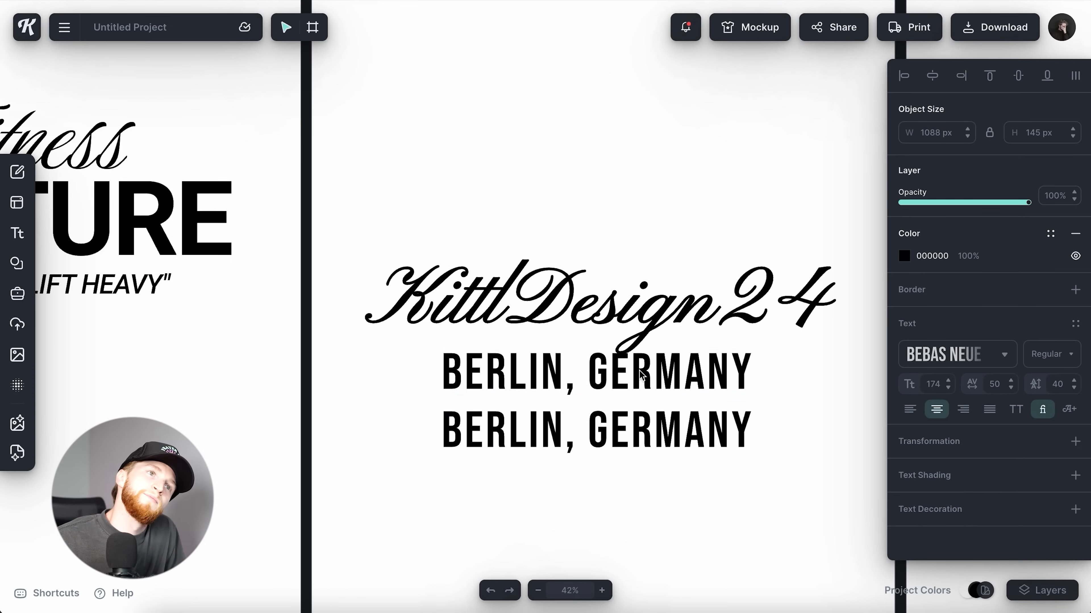
double_click(640, 377)
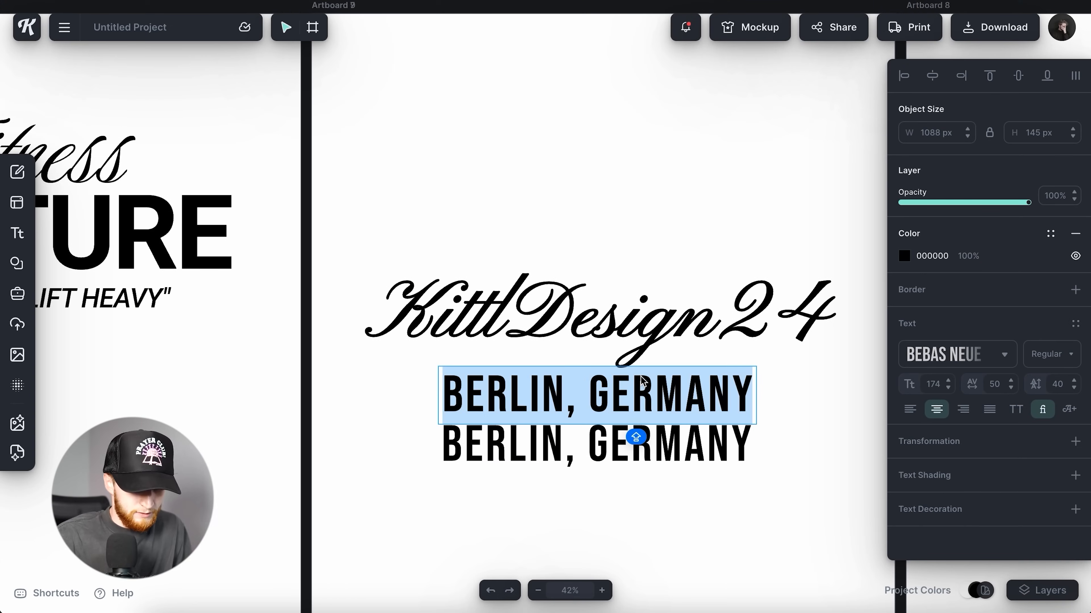
type("CREATIVE USER BASE")
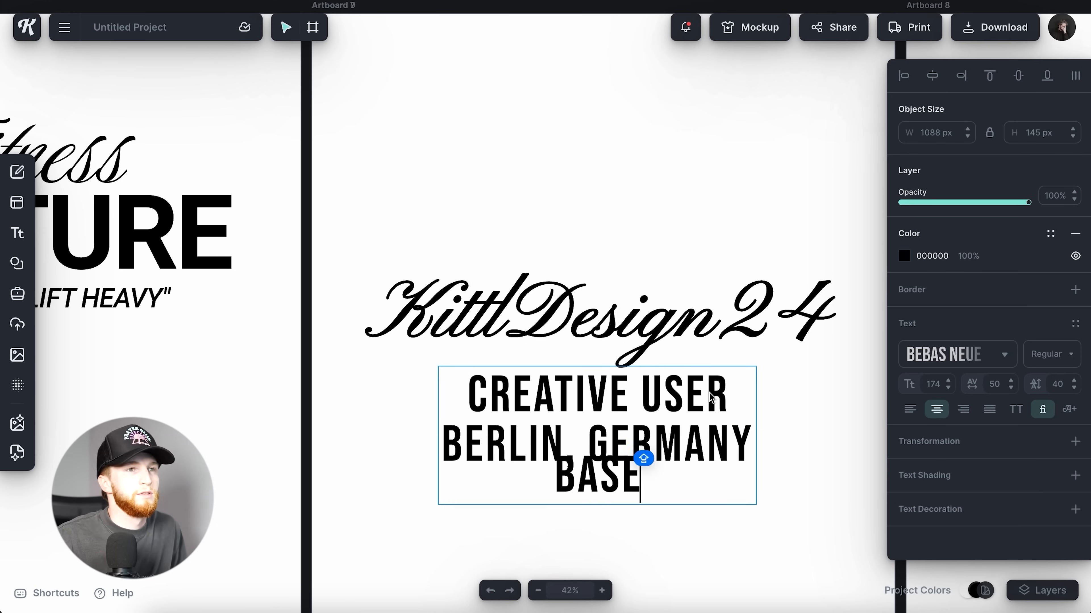
key("Escape")
Scale CREATIVE USER BASE down to about 615 px wide and place it between the script and the BERLIN, GERMANY line.
left_click_drag(786, 411, 723, 394)
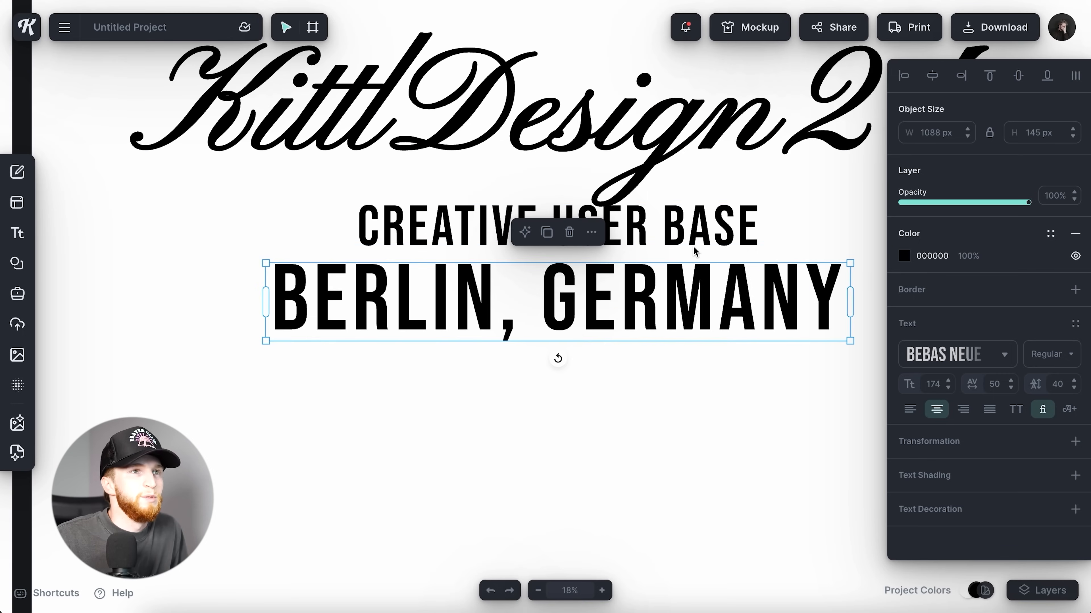
left_click(693, 248)
left_click_drag(768, 247, 728, 239)
scroll(628, 284, "up", 5)
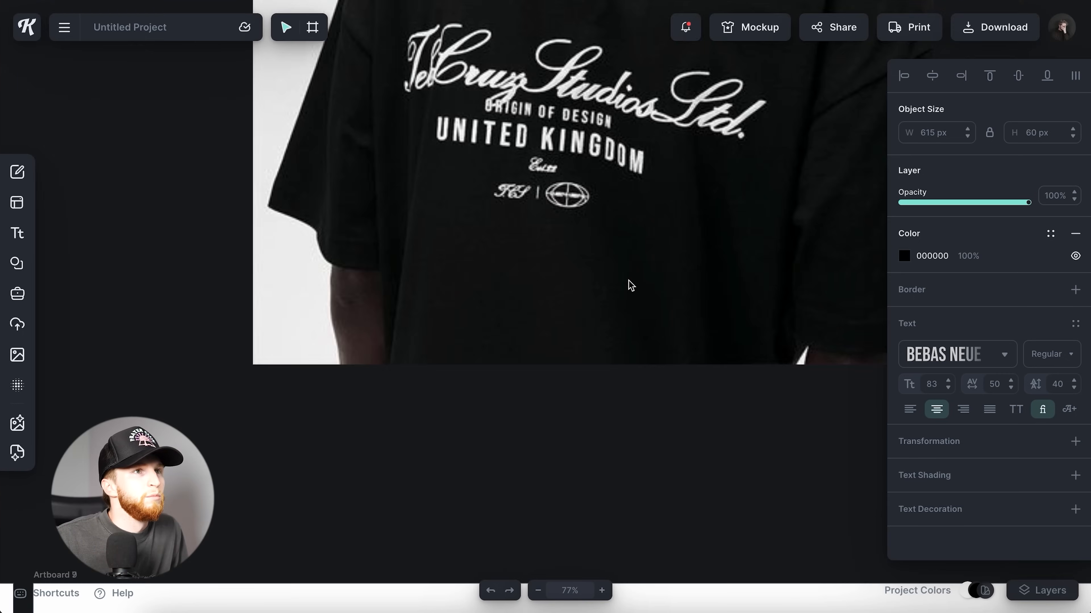
scroll(628, 281, "down", 5)
left_click_drag(628, 280, 655, 274)
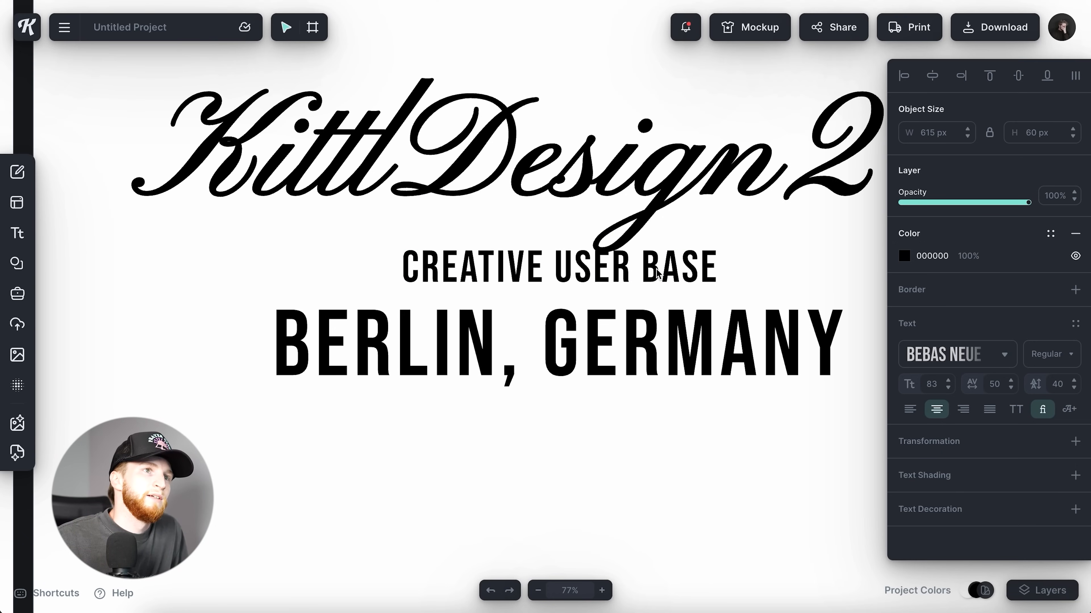
left_click(625, 273)
left_click(644, 417)
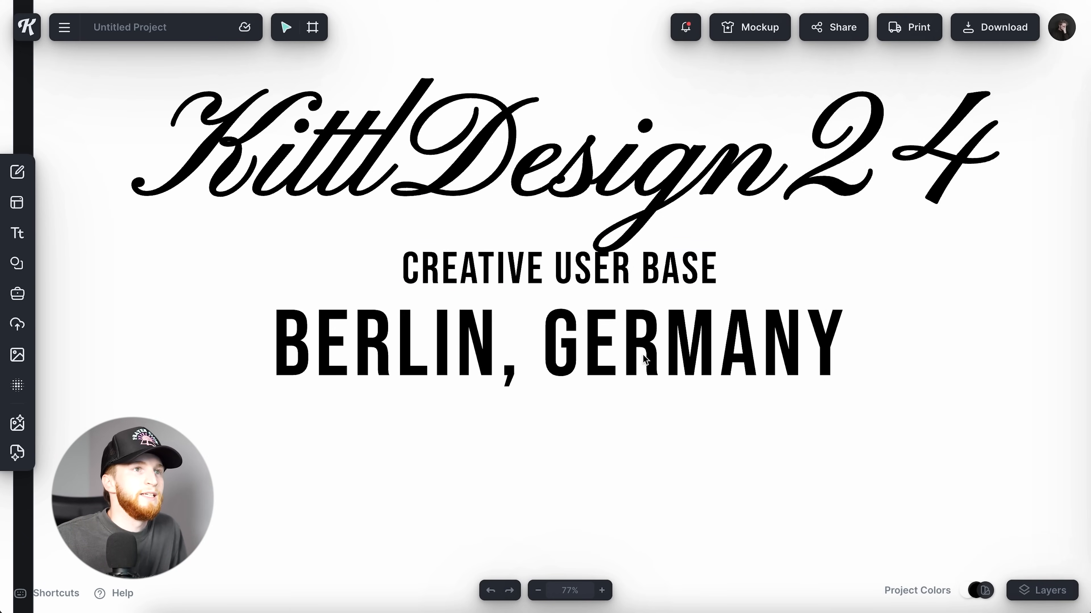
left_click_drag(638, 279, 639, 282)
scroll(650, 336, "down", 3)
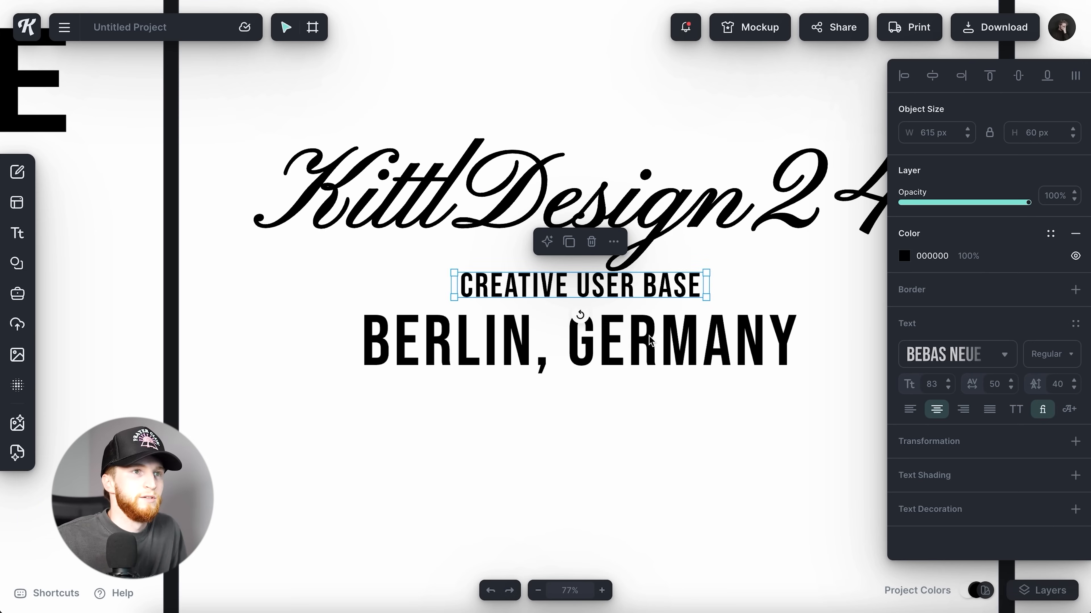
left_click(649, 327)
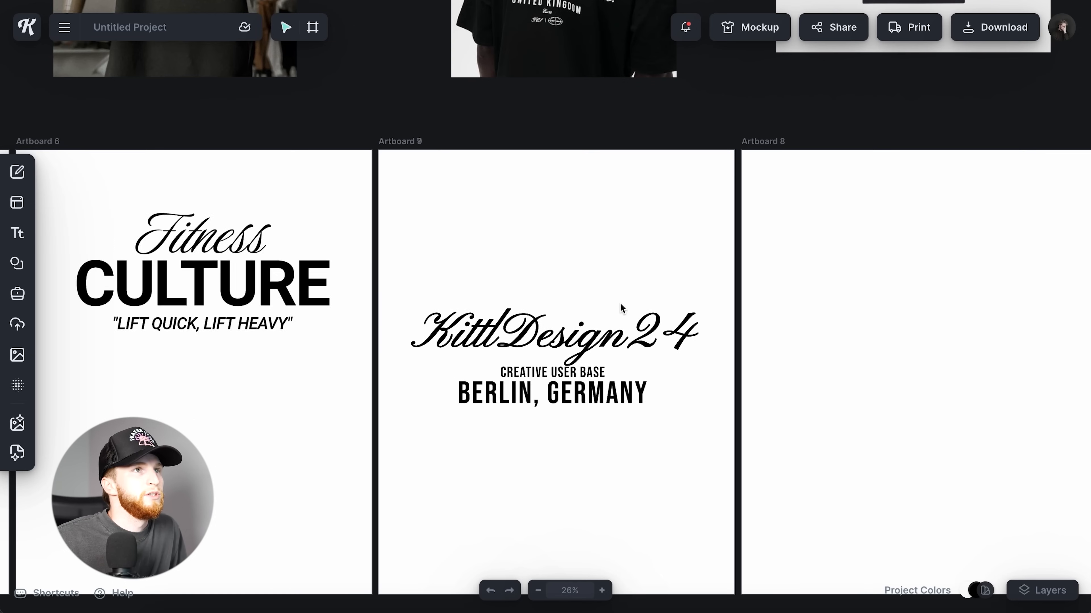
Align the script, CREATIVE USER BASE and BERLIN, GERMANY on their horizontal centres.
scroll(600, 349, "up", 4)
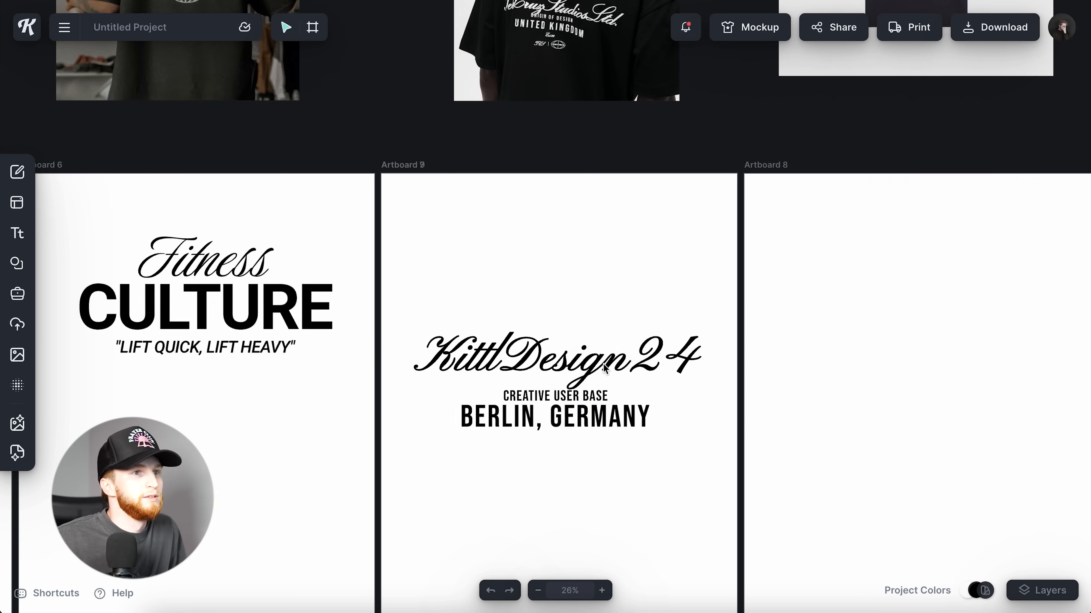
left_click_drag(404, 301, 704, 456)
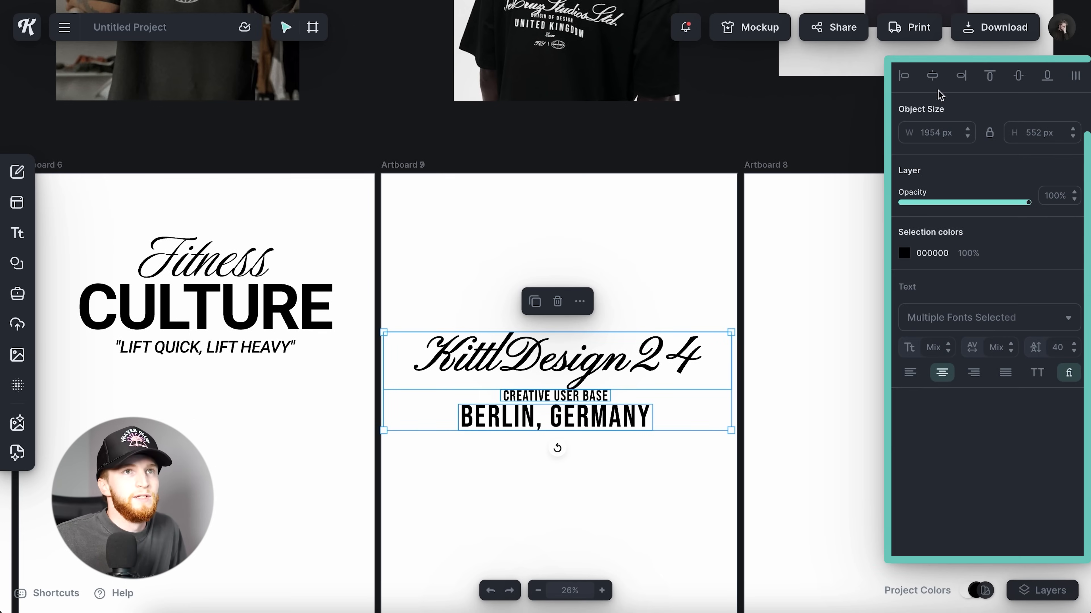
left_click(936, 79)
left_click(639, 496)
Duplicate the KittlDesign24 script below BERLIN, GERMANY and replace the copy's text with Kittl.
scroll(639, 491, "up", 2)
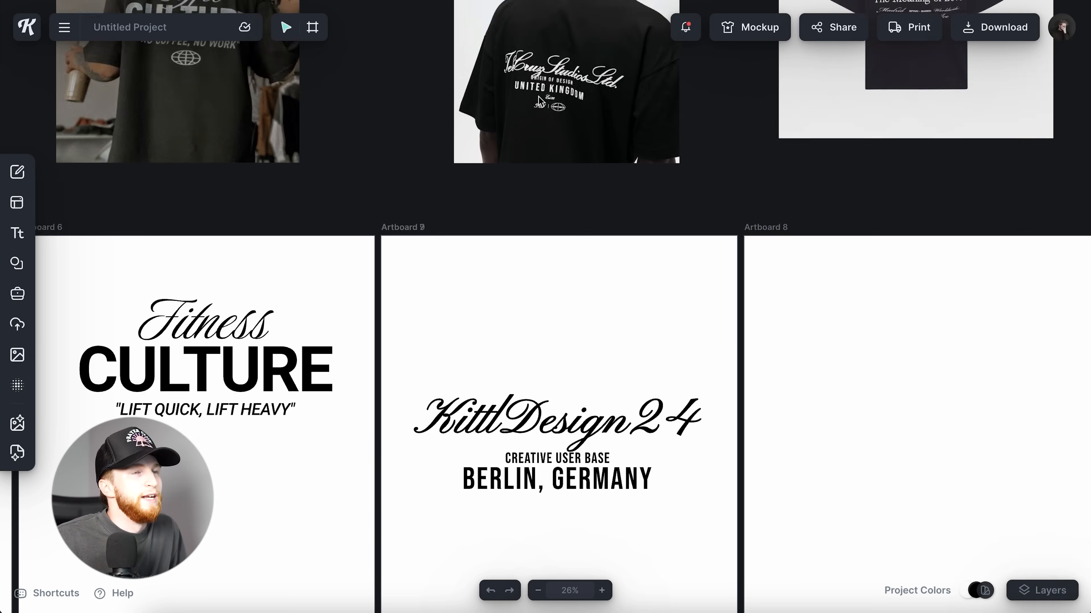
scroll(539, 96, "up", 5)
scroll(668, 238, "down", 15)
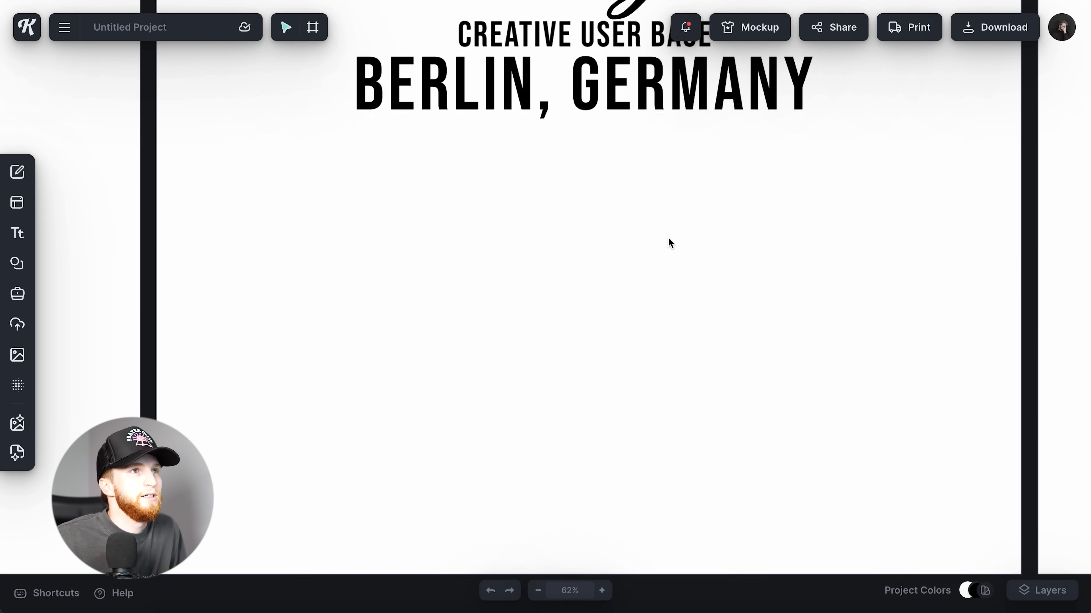
scroll(668, 238, "up", 6)
left_click_drag(652, 203, 652, 452, "alt")
double_click(651, 452)
type("K")
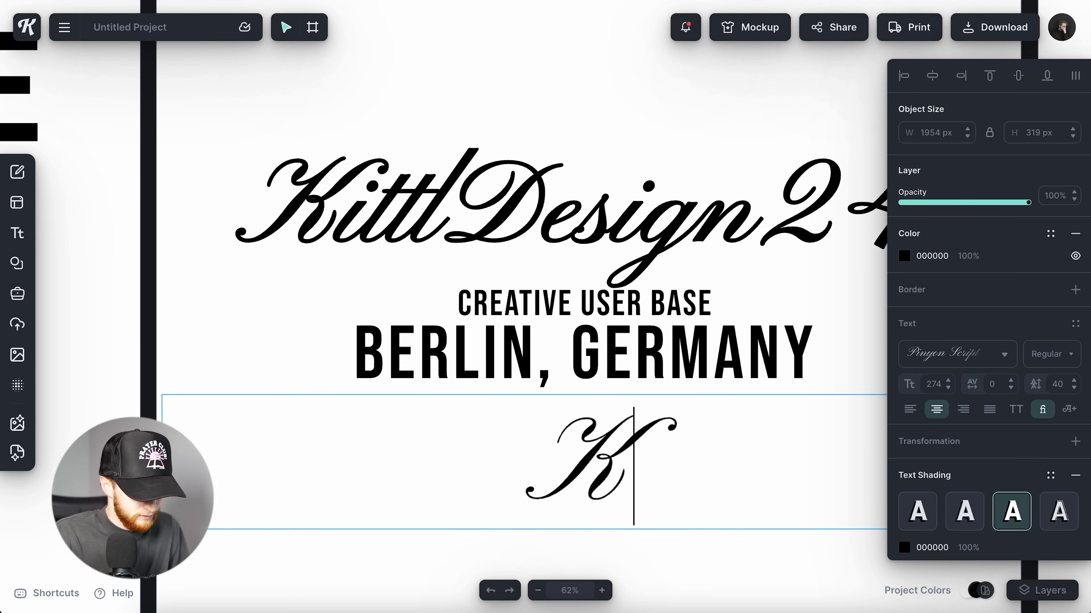
type("ittl")
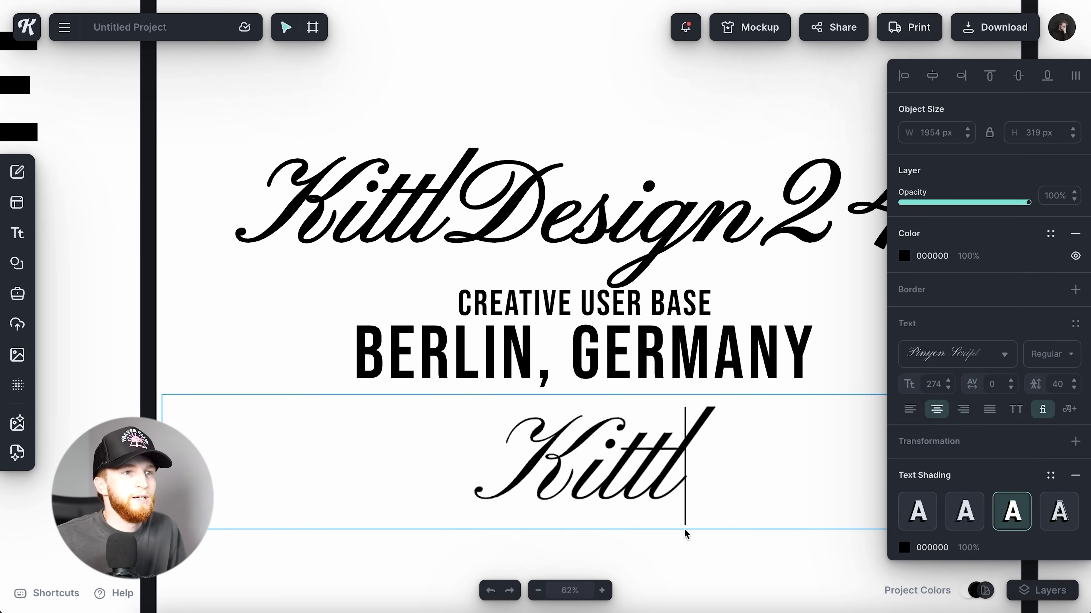
key("Escape")
Scale the Kittl script down to a small line and centre it beneath BERLIN, GERMANY.
scroll(626, 432, "right", 5)
scroll(625, 431, "left", 3)
left_click_drag(657, 482, 553, 456)
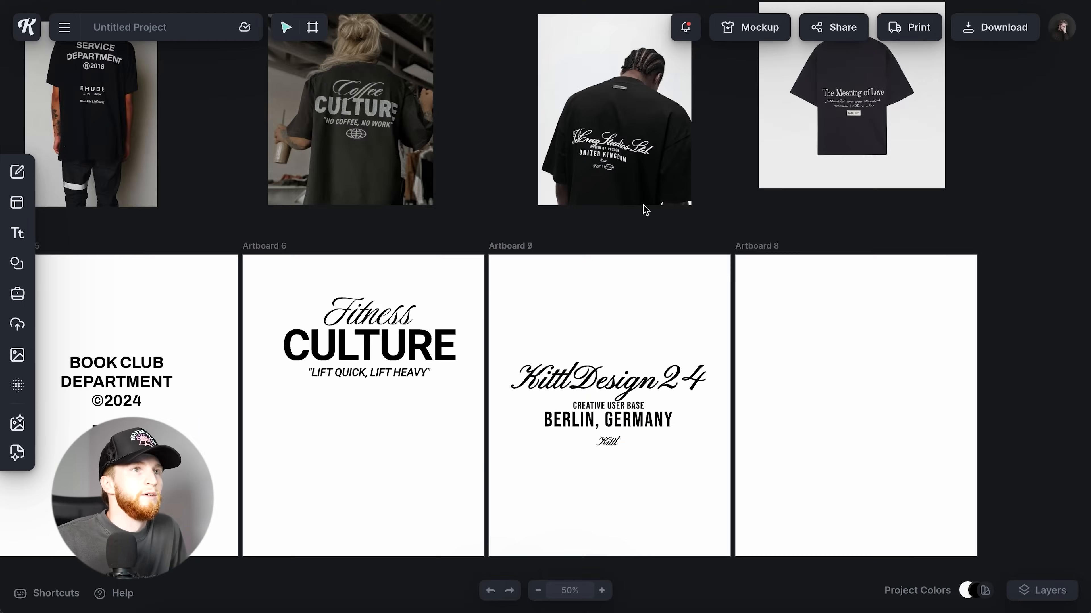
Duplicate the small Kittl script to a spot below and left of it and replace the copy's text with KD.
scroll(645, 208, "up", 10)
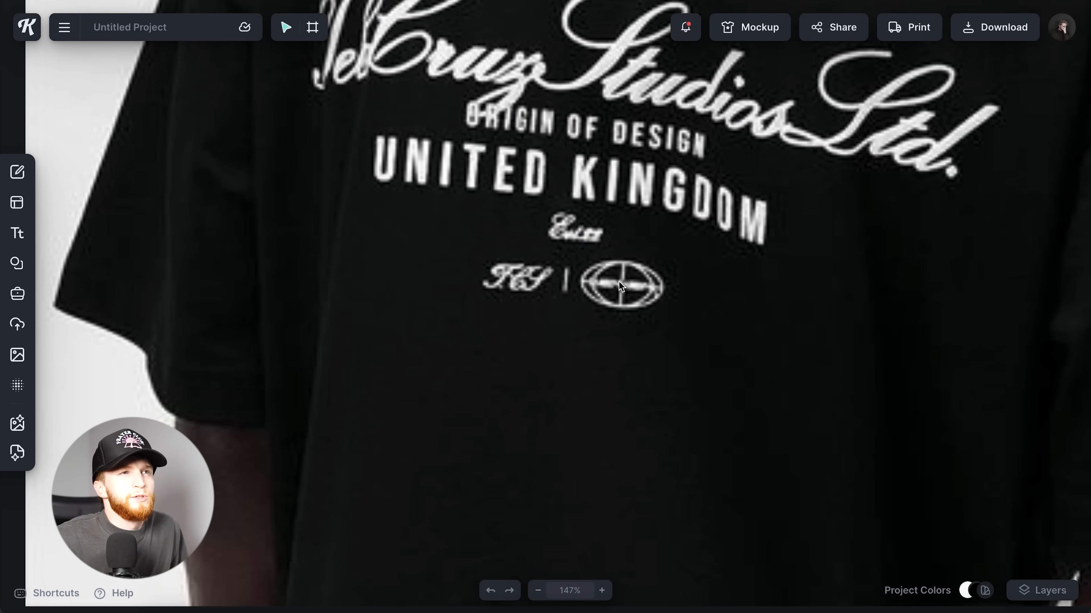
scroll(645, 333, "down", 10)
scroll(645, 332, "down", 12)
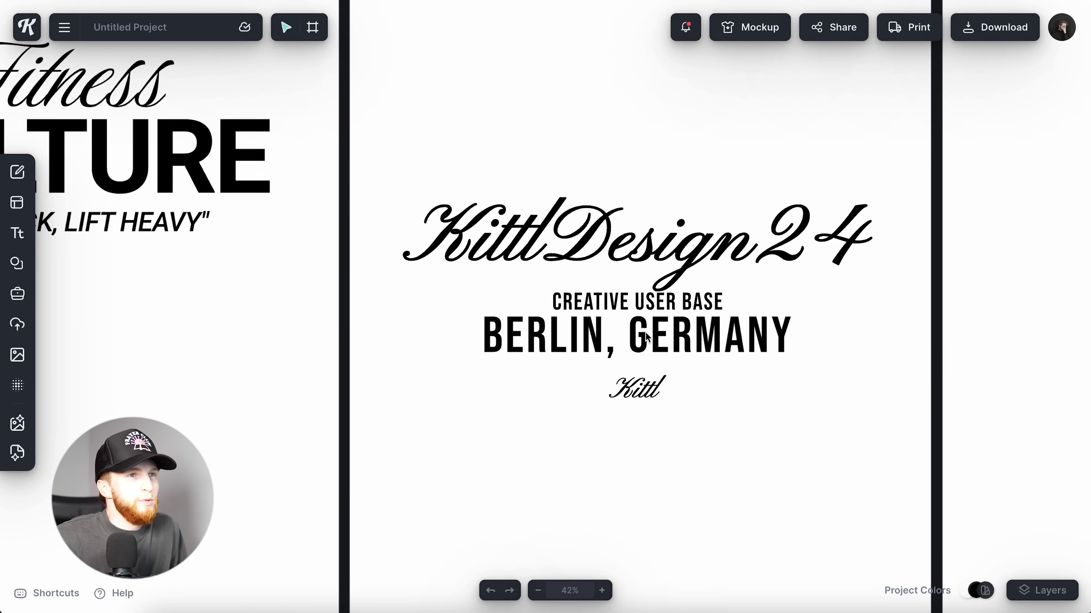
scroll(644, 333, "up", 3)
left_click_drag(569, 285, 518, 328)
double_click(562, 346)
type("KD")
key("Escape")
Search the elements for globe, add the dark green grid globe and flatten it to about 157 by 69 px beside KD.
left_click(17, 263)
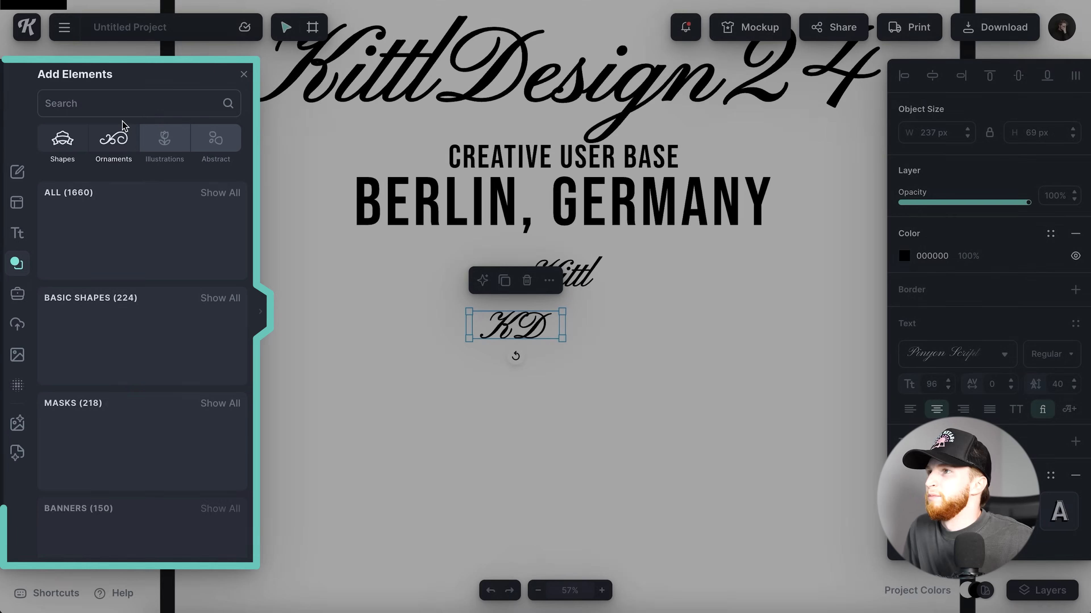
left_click(123, 106)
type("globe")
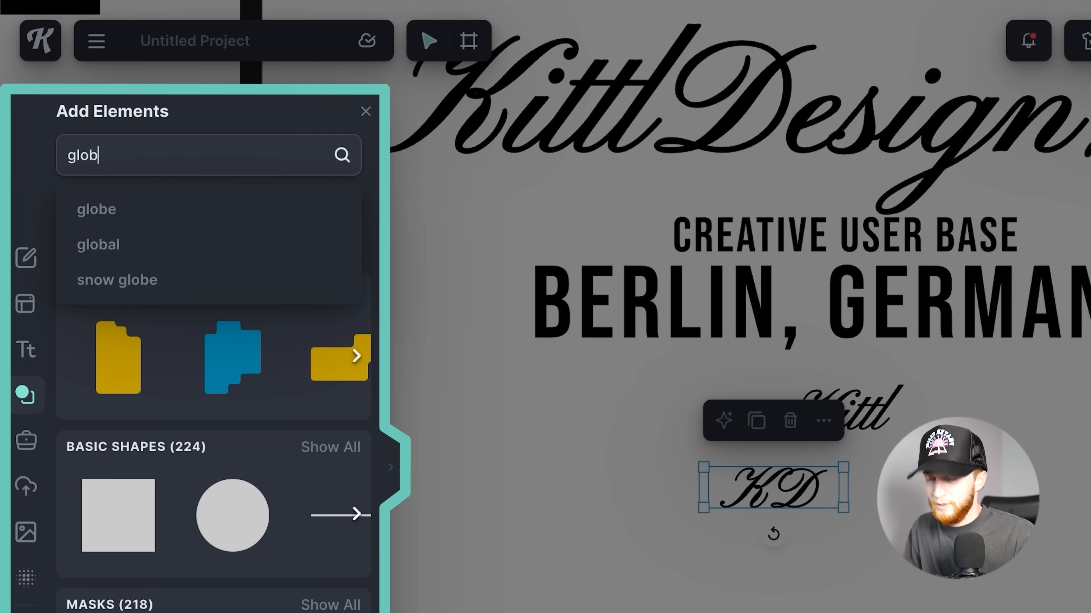
key("Return")
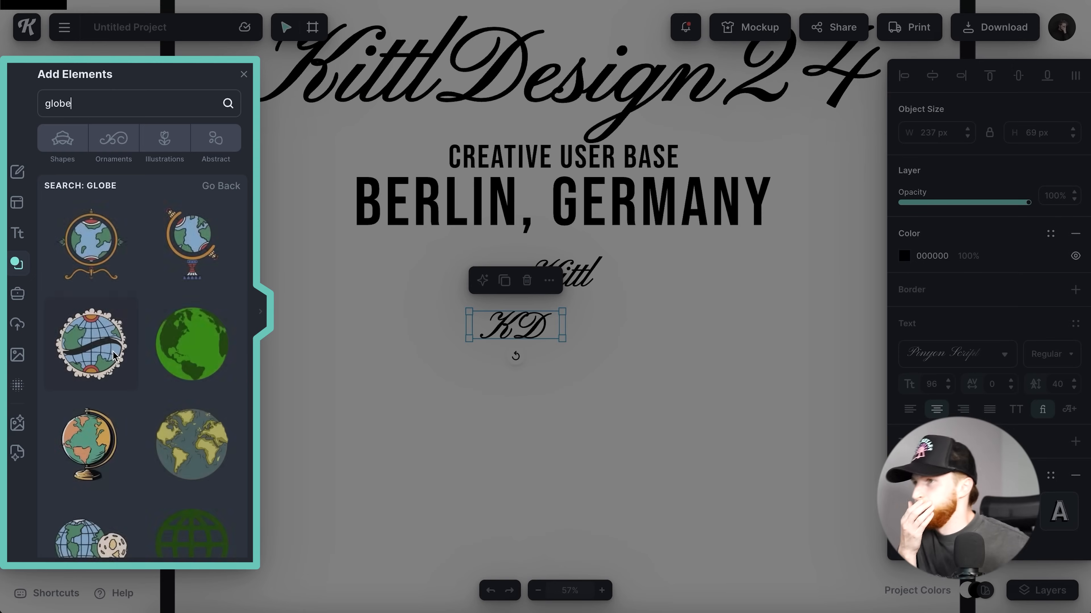
scroll(299, 411, "down", 3)
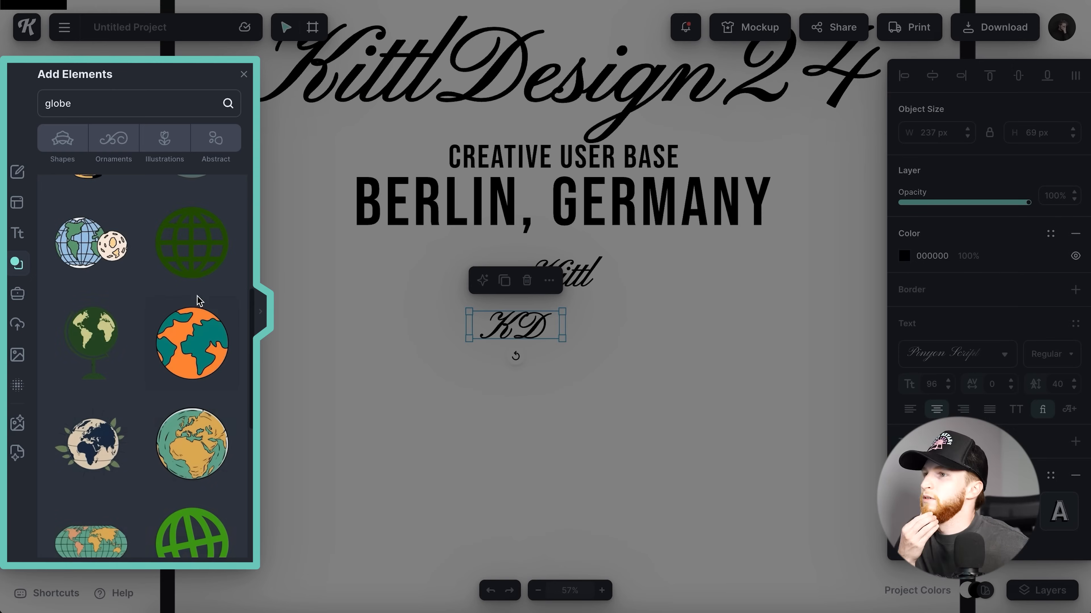
left_click(203, 278)
left_click_drag(652, 407, 637, 333)
Recolour the grid globe to black, 000000, using the document colours.
left_click(903, 253)
left_click(711, 549)
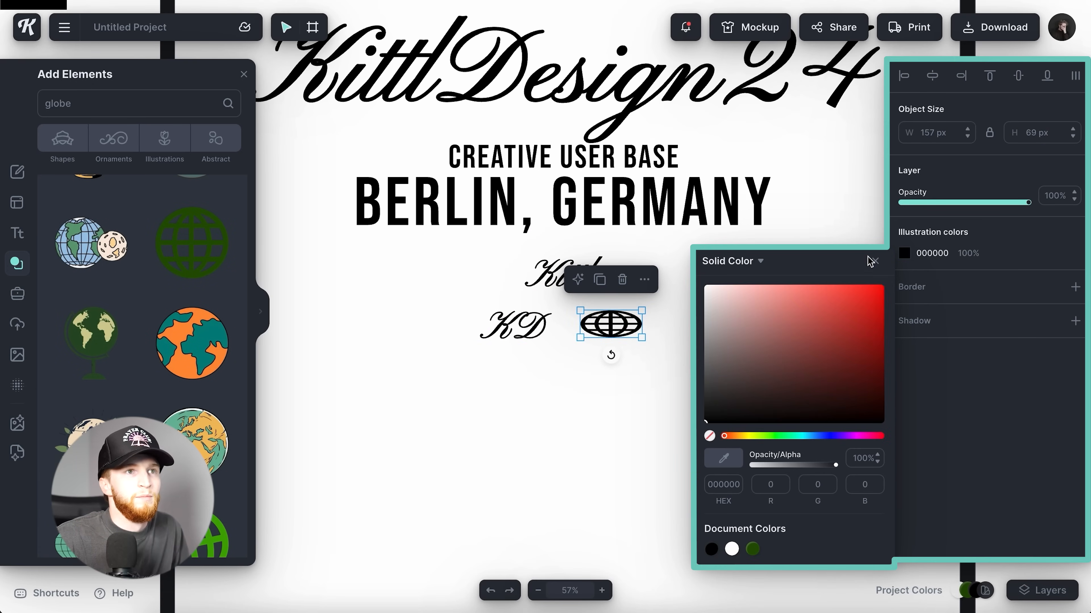
left_click(876, 261)
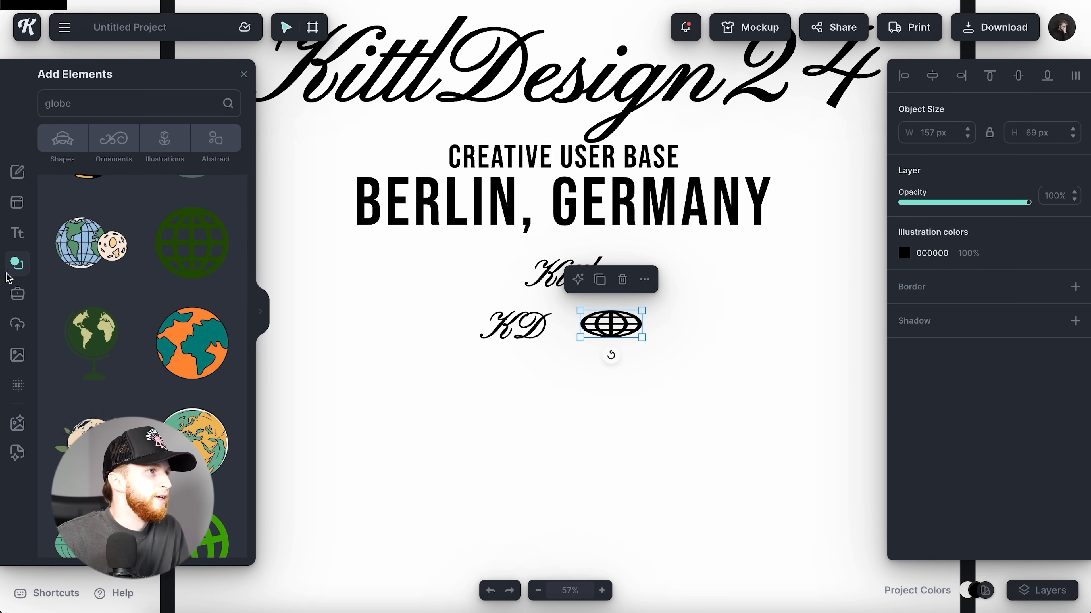
Add a basic square shape and shrink it into a thin, short vertical divider between KD and the globe.
left_click(17, 263)
left_click(17, 263)
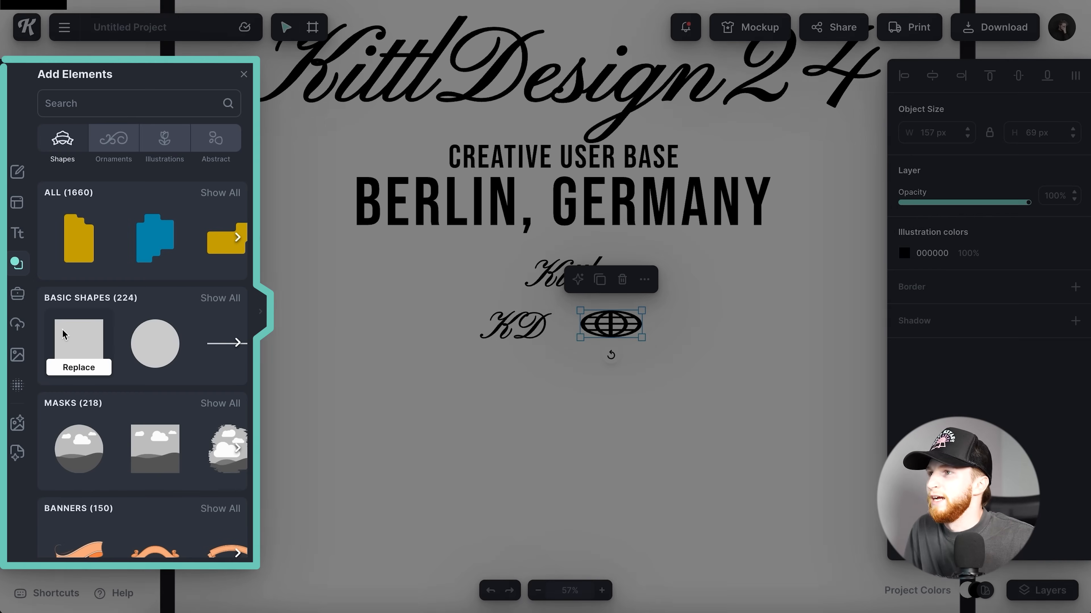
left_click(62, 331)
left_click_drag(552, 330, 666, 348)
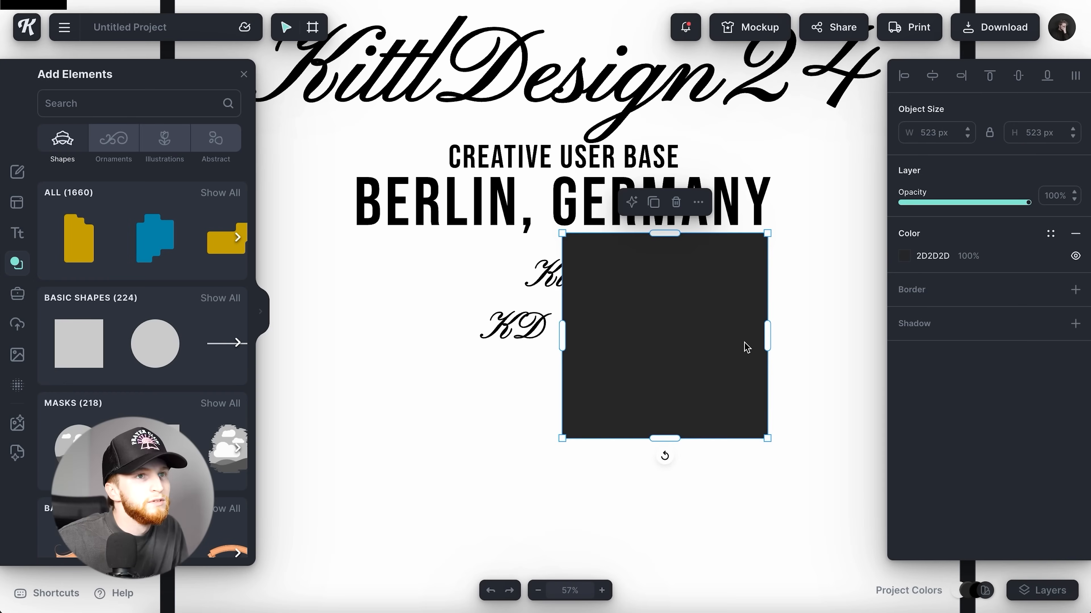
left_click_drag(769, 336, 570, 337)
left_click_drag(556, 439, 560, 411)
Recolour the vertical divider between KD and the globe to black from the document colours.
scroll(565, 318, "up", 6)
left_click(904, 256)
left_click(709, 552)
left_click(601, 387)
left_click(562, 335)
left_click(904, 256)
left_click(710, 553)
Fine-tune the divider's width and position so it sits as a thin line midway between KD and the globe.
left_click(563, 338)
left_click_drag(565, 337, 555, 337)
left_click_drag(552, 304, 558, 304)
left_click(653, 421)
scroll(670, 396, "down", 10)
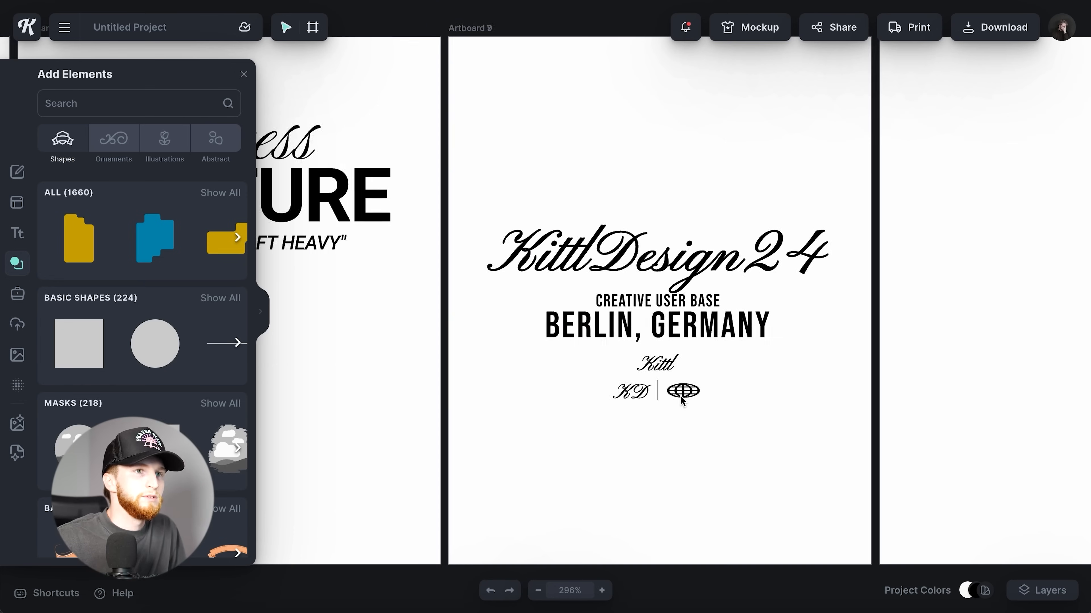
scroll(682, 400, "up", 5)
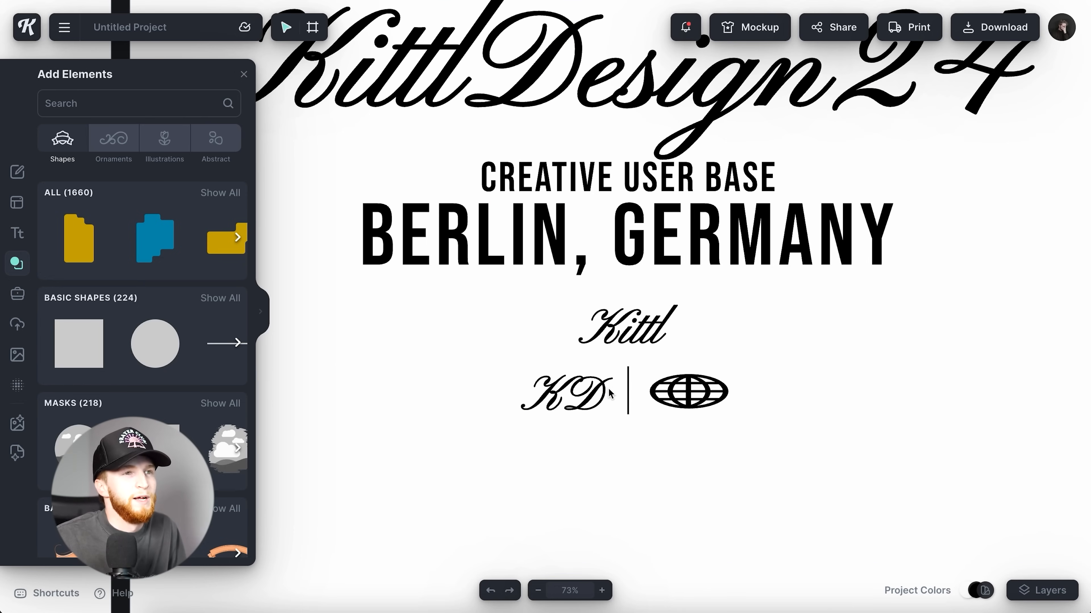
Scale the globe and the KD monogram down slightly so both sit evenly beside the vertical divider.
left_click(719, 396)
left_click_drag(728, 409, 706, 417)
left_click(566, 406)
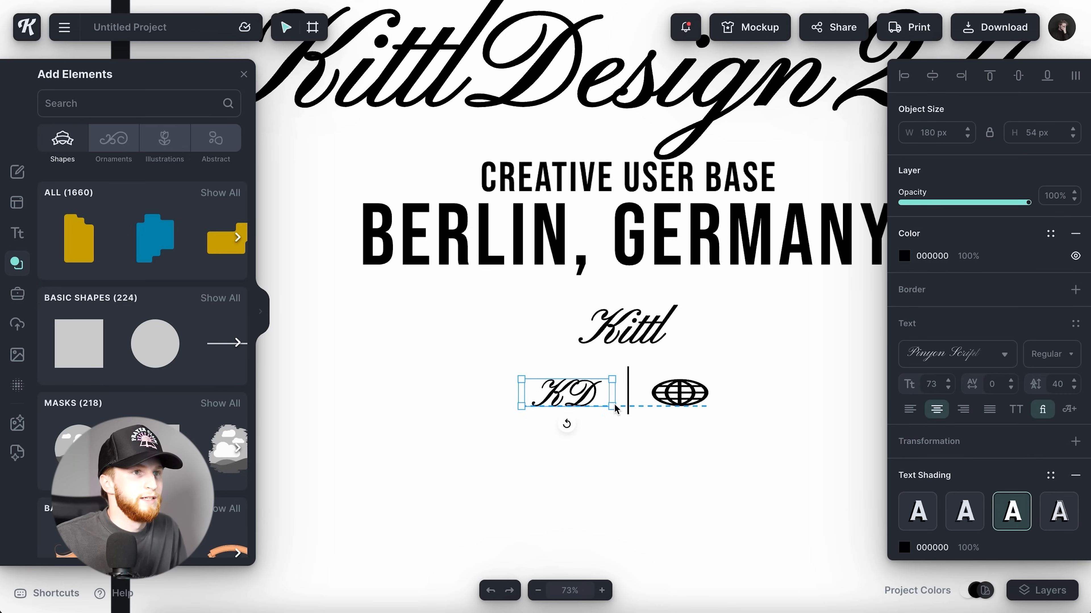
scroll(596, 399, "down", 8)
left_click(692, 478)
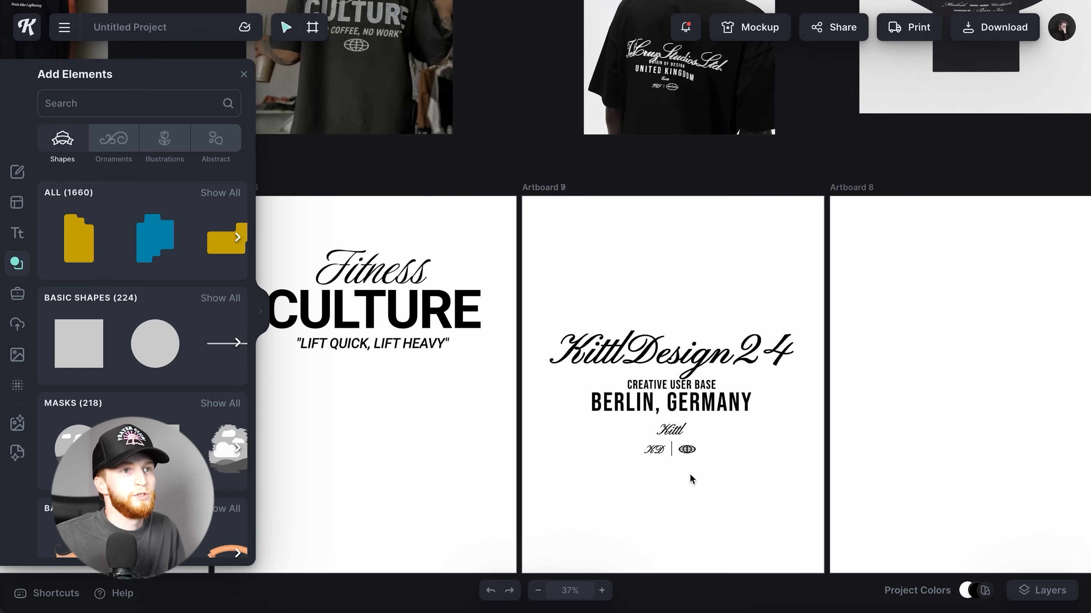
Select the whole KittlDesign24 design and centre it horizontally and vertically on Artboard 9.
left_click_drag(752, 512, 541, 296)
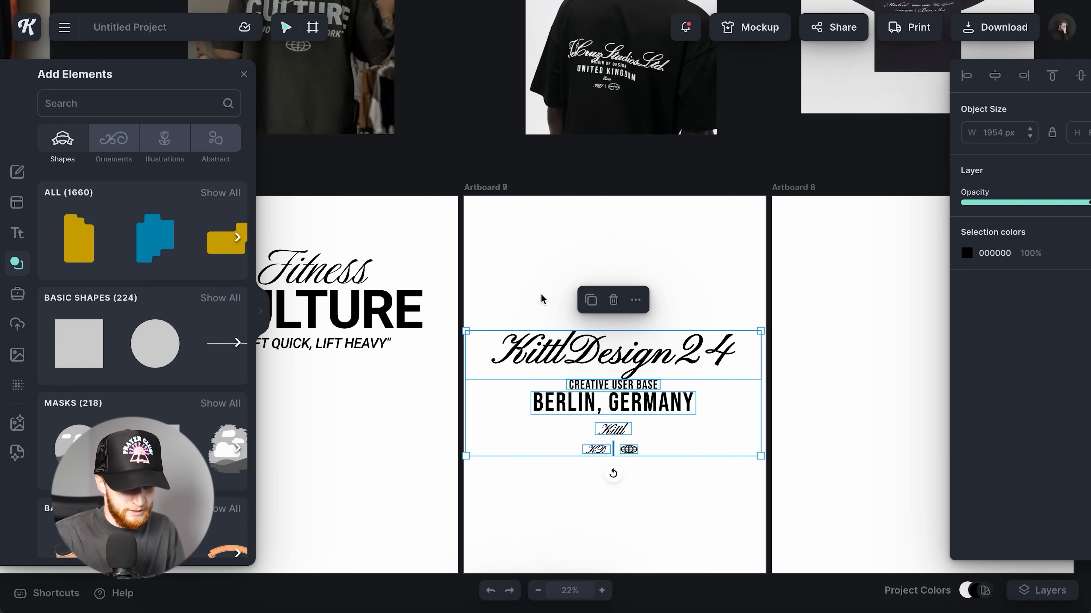
left_click(932, 77)
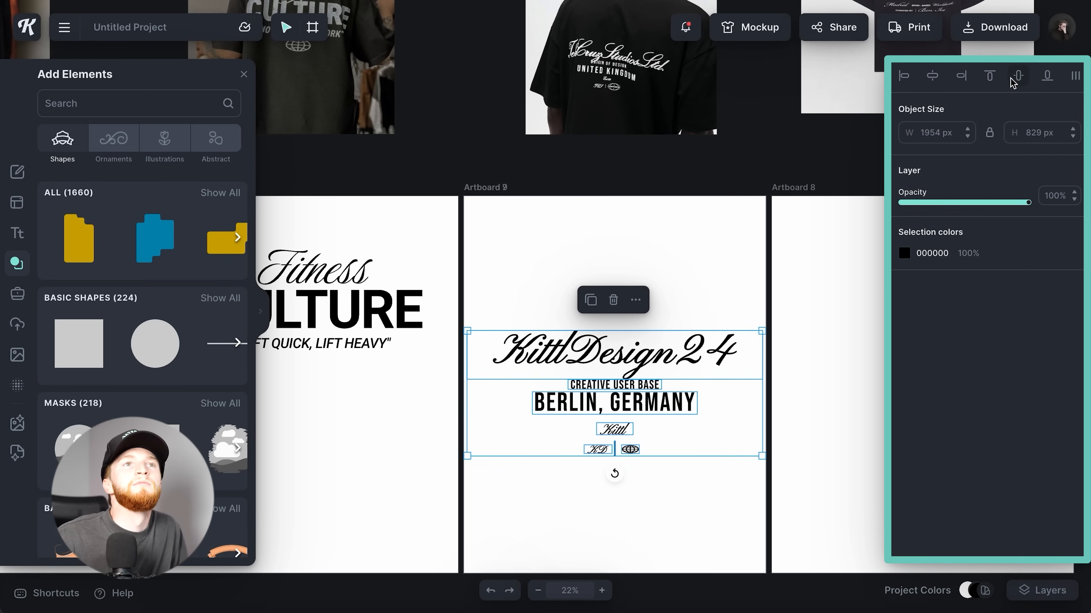
left_click(1013, 79)
left_click(655, 248)
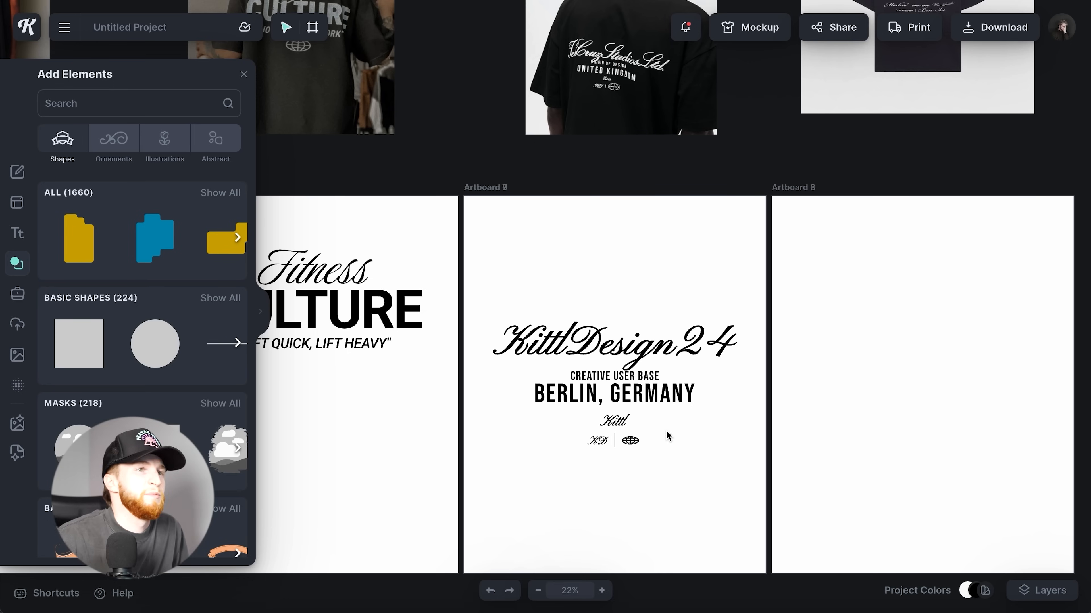
Add a text line modelled on the Meaning of Love shirt, set it in Instrument Serif, and enlarge it to size 234 on Artboard 8.
scroll(668, 435, "right", 2)
scroll(563, 427, "up", 5)
scroll(564, 427, "right", 5)
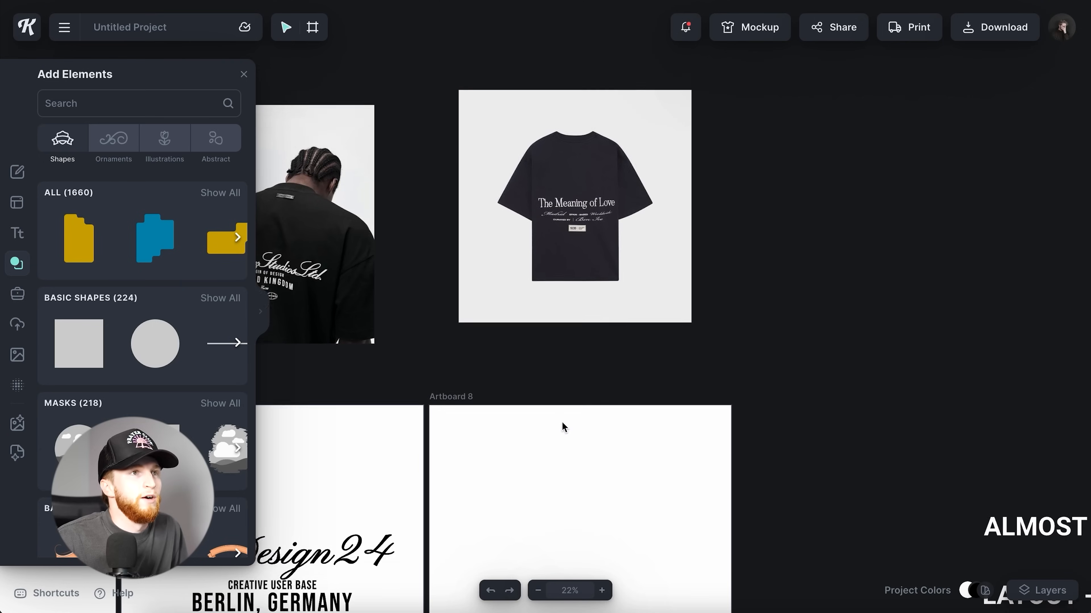
scroll(575, 201, "up", 5)
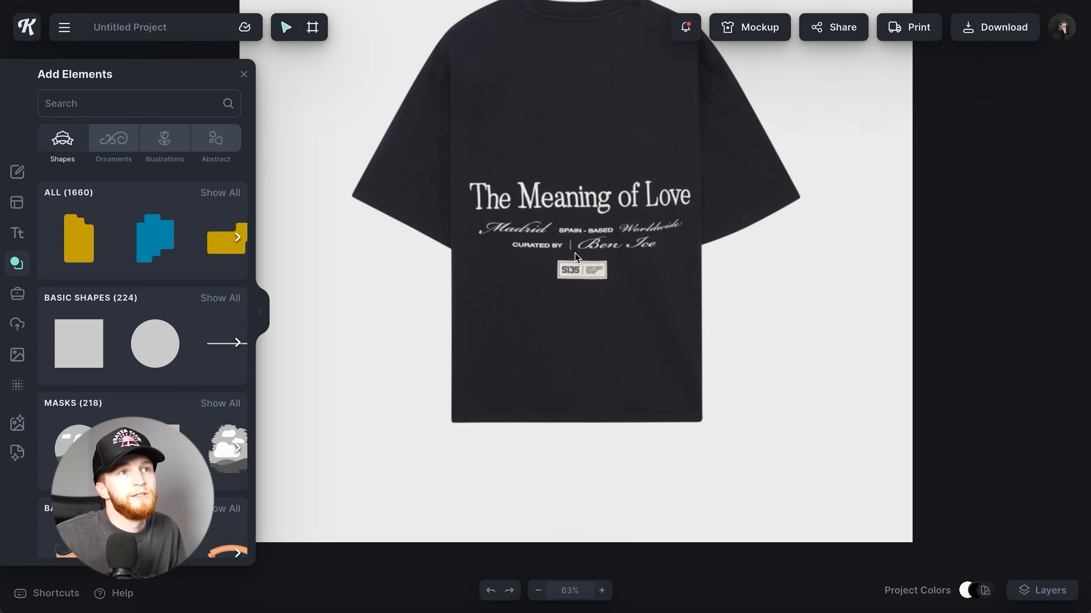
scroll(574, 253, "down", 8)
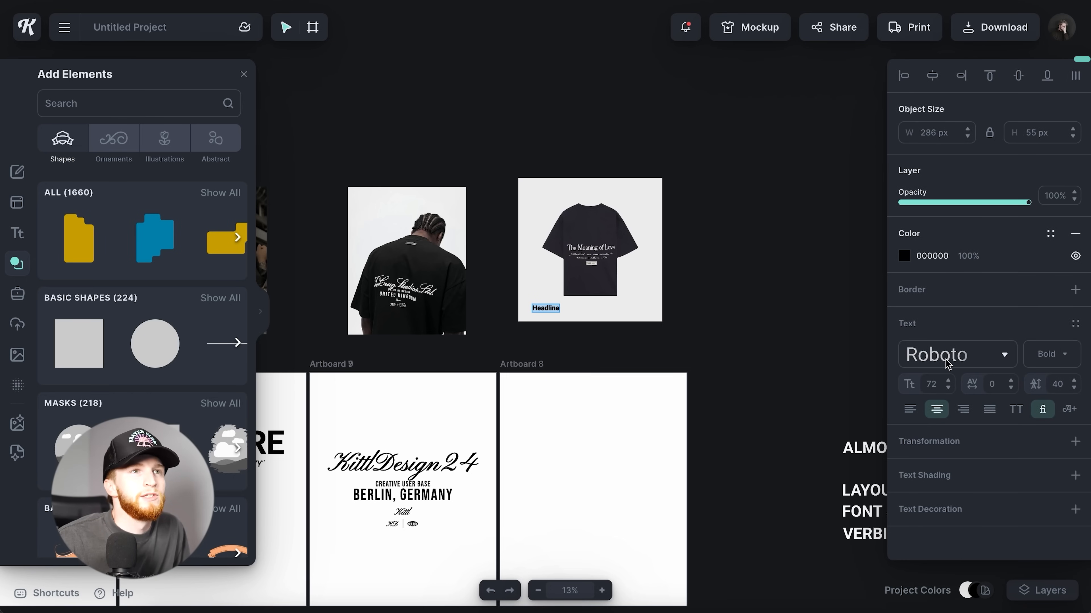
left_click(947, 363)
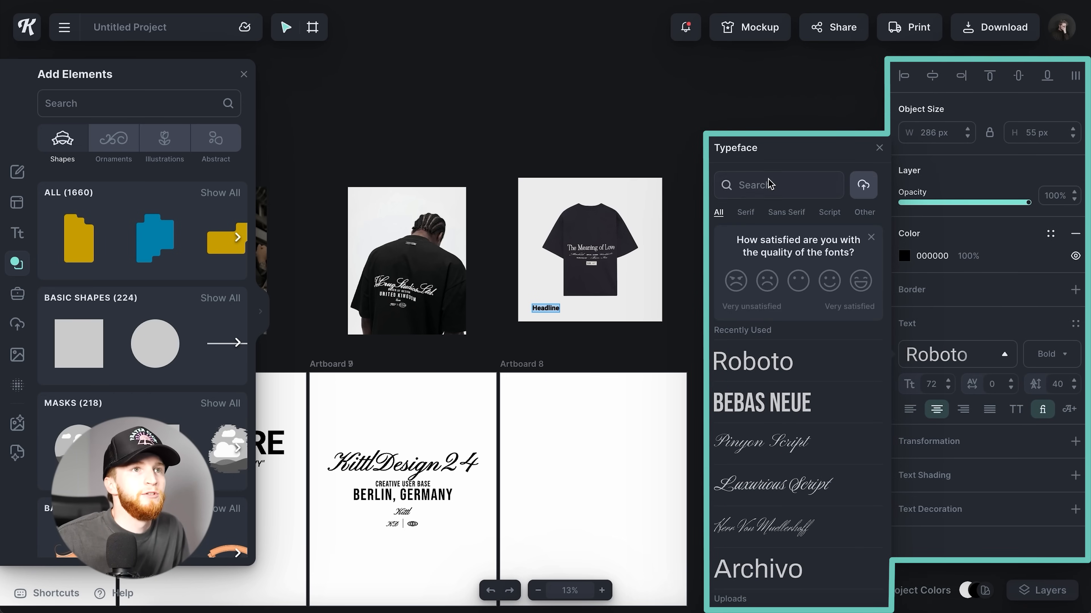
type("instrument")
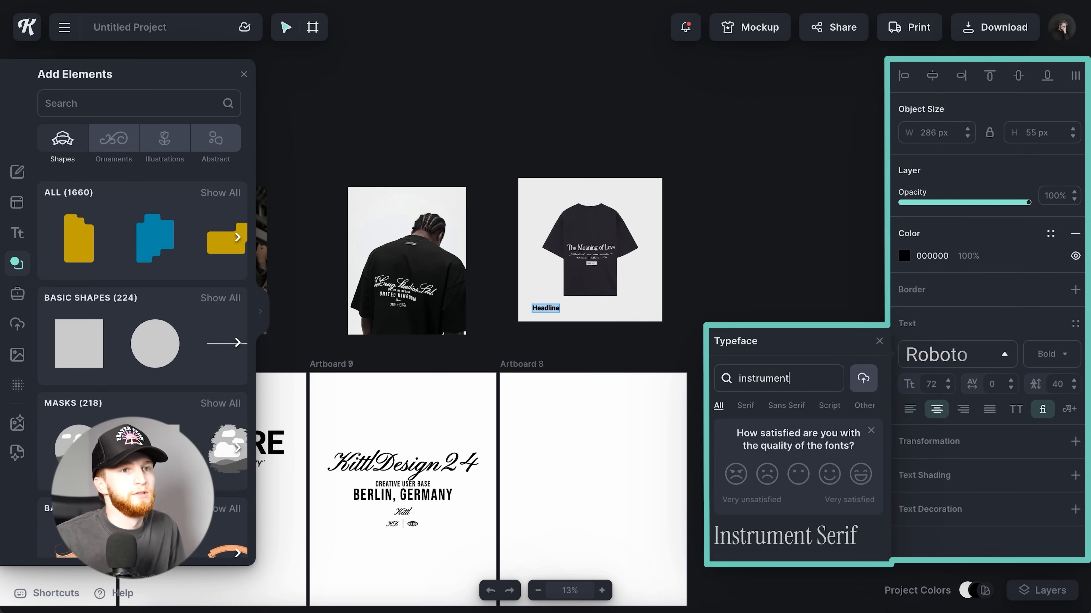
left_click(773, 511)
left_click_drag(546, 309, 611, 416)
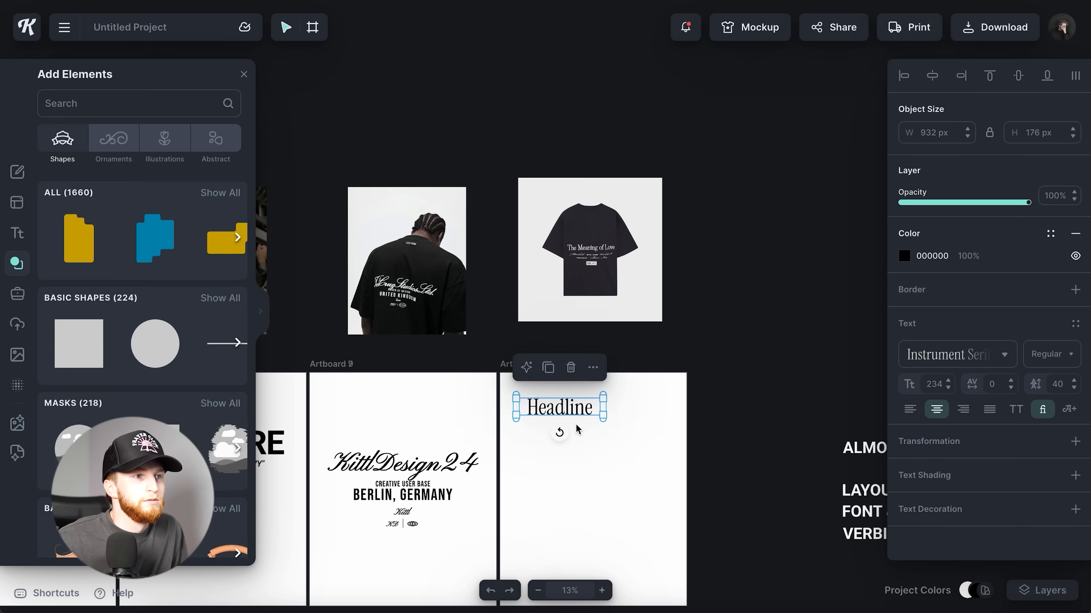
Change the Artboard 8 headline to "World Class Designers" on a single line and place it fully within the artboard.
scroll(580, 416, "up", 5)
double_click(580, 398)
type("World Class Desin")
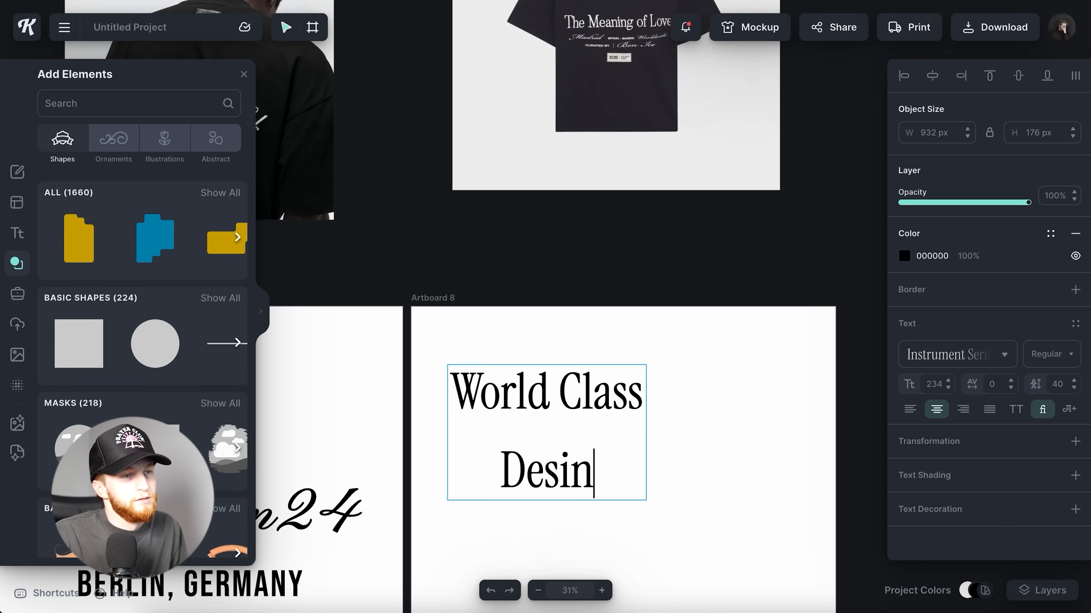
key("BackSpace")
type("gners")
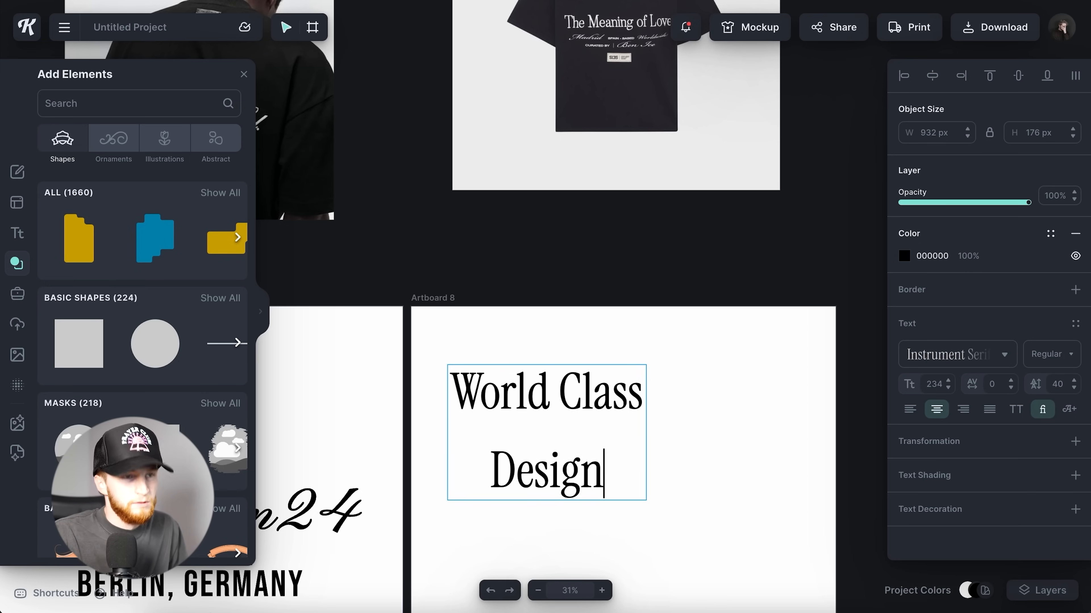
key("Escape")
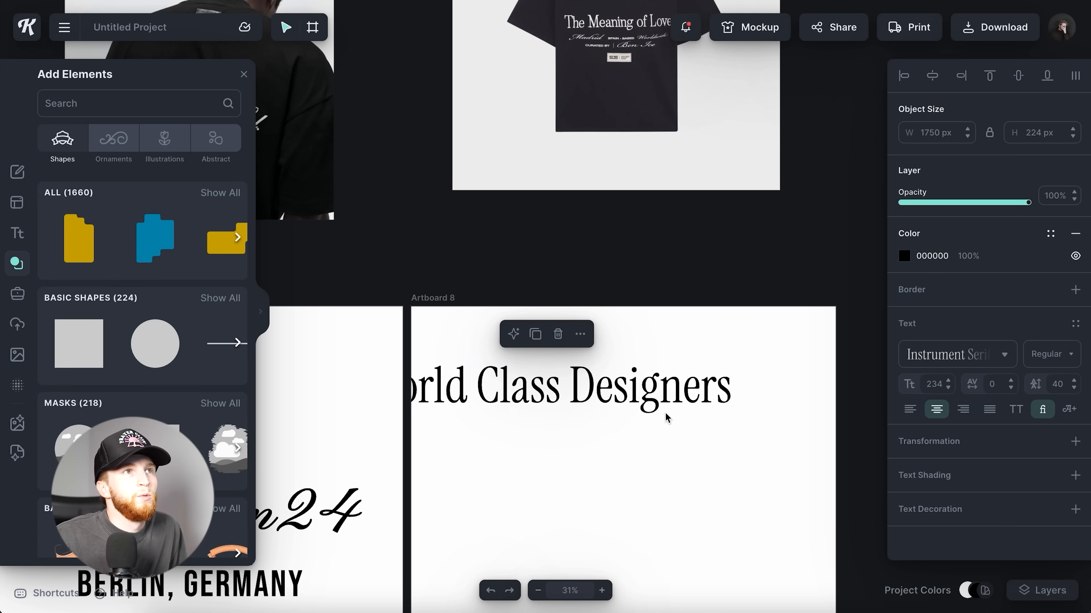
left_click_drag(659, 412, 704, 447)
Set the letter spacing of the World Class Designers headline to -30.
left_click(1000, 386)
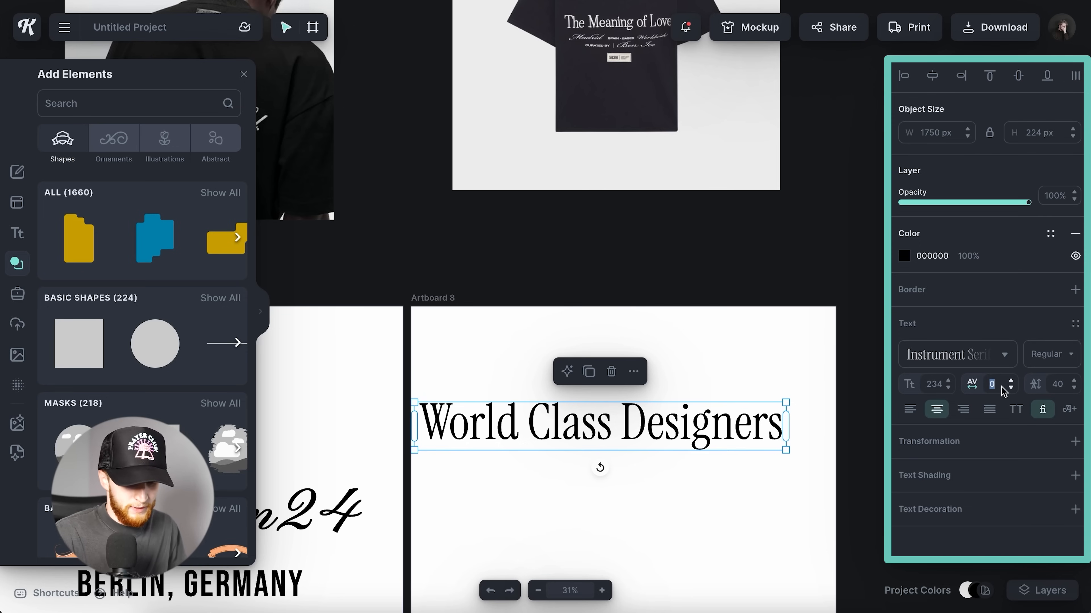
type("-30")
key("Return")
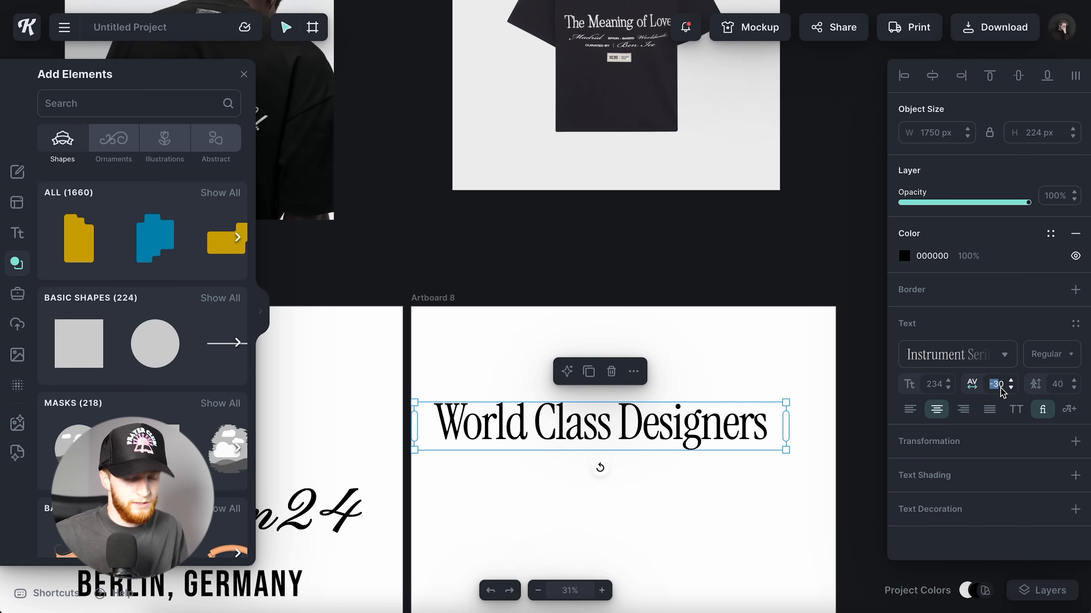
Try a wide letter spacing of 60 on the headline and undo it.
key("Return")
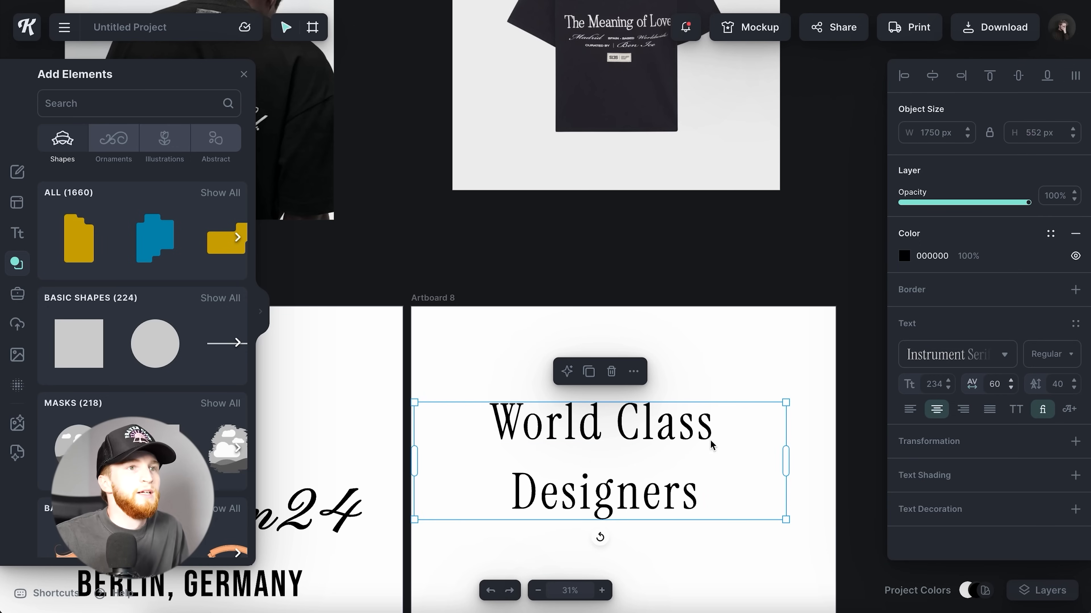
left_click_drag(680, 441, 692, 404)
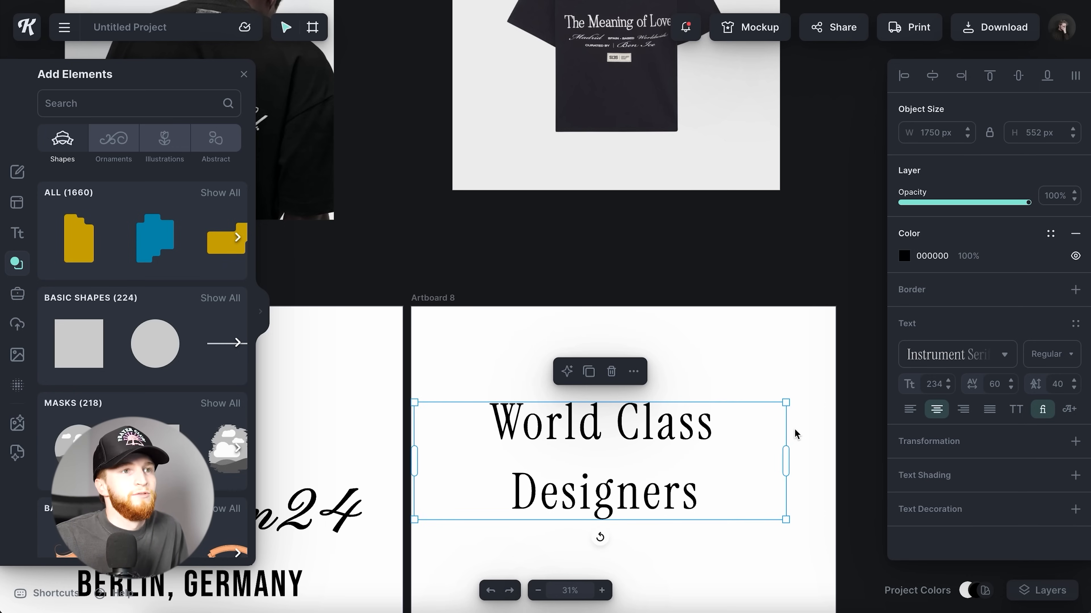
key("ctrl+z")
key("ctrl+z")
key("ctrl+z")
key("ctrl+z")
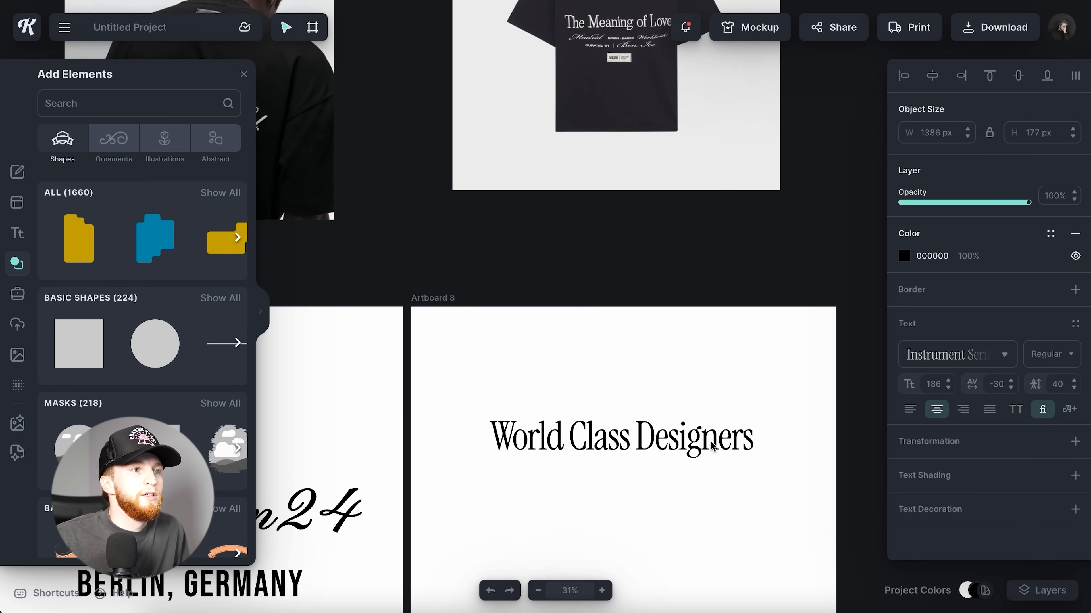
Duplicate the headline directly below, set the copy in Pinyon Script and change its text to "Kittl".
left_click(709, 447)
left_click_drag(693, 451, 689, 497)
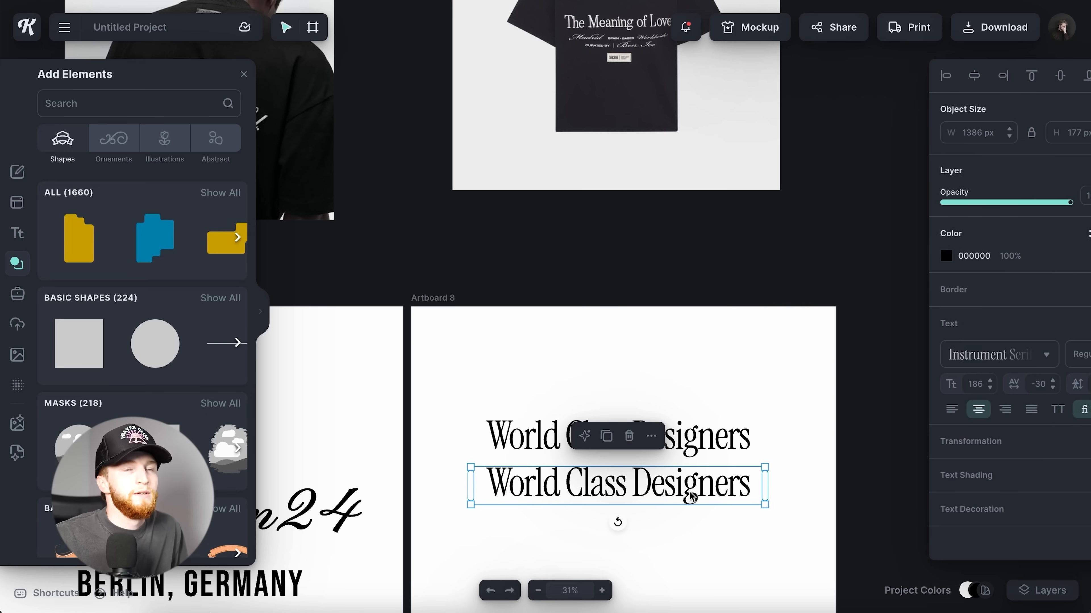
left_click(922, 356)
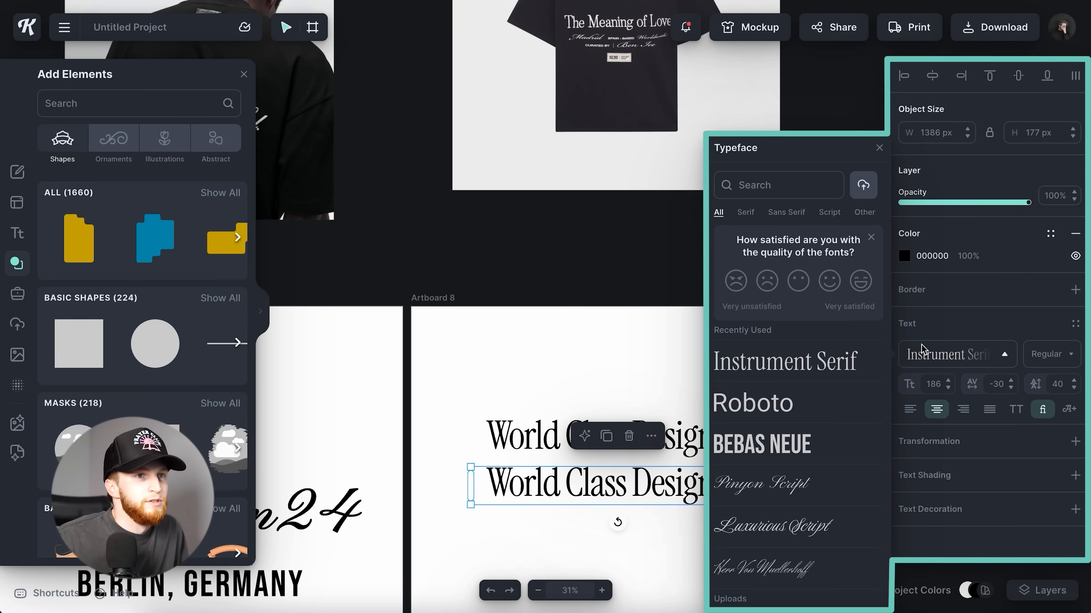
left_click(803, 485)
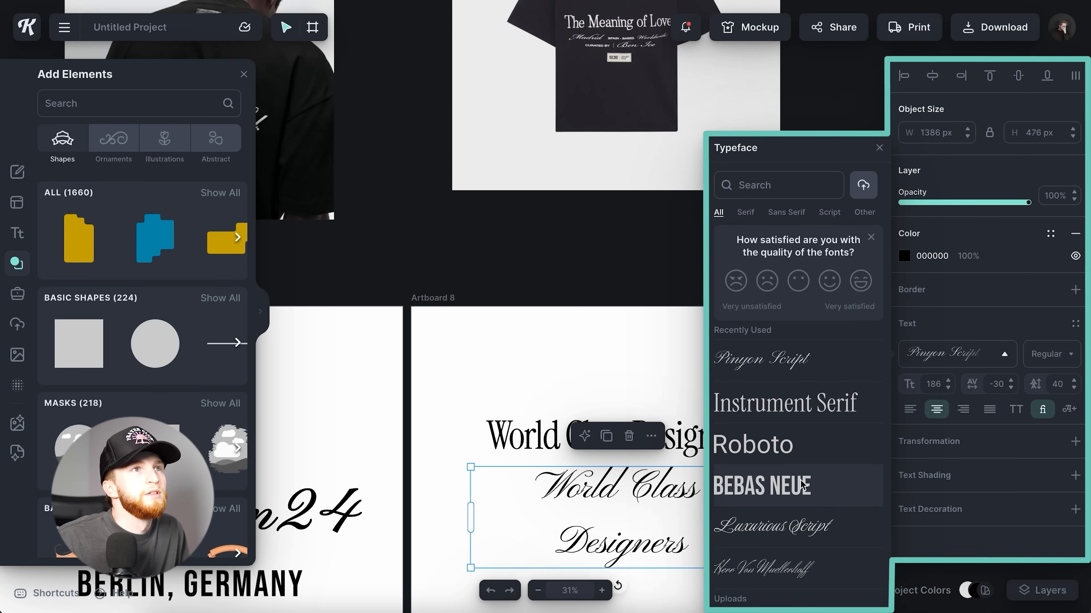
left_click(621, 369)
double_click(638, 496)
type("Ka")
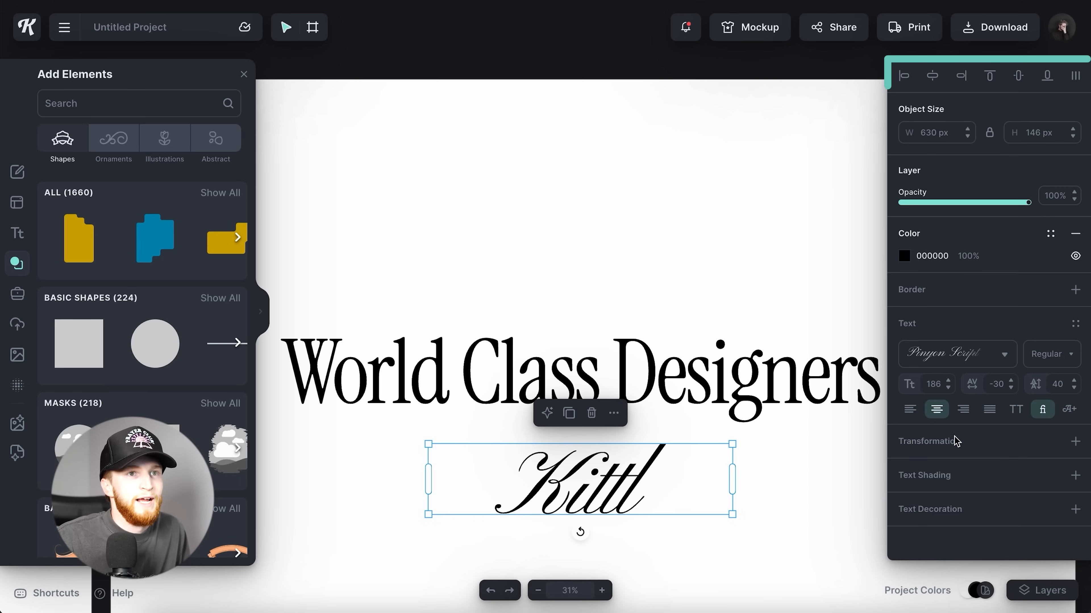
Apply the Distort transformation to Kittl, flatten it to about 75 px high and move it under the headline's left end.
left_click(955, 441)
scroll(962, 442, "down", 2)
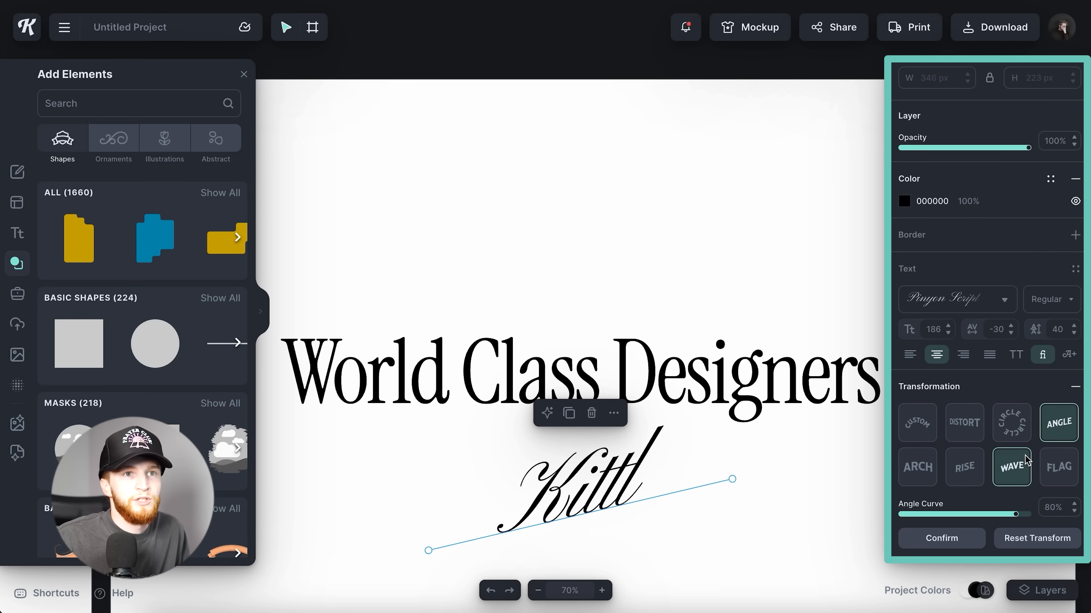
left_click(951, 437)
left_click_drag(495, 515, 495, 481)
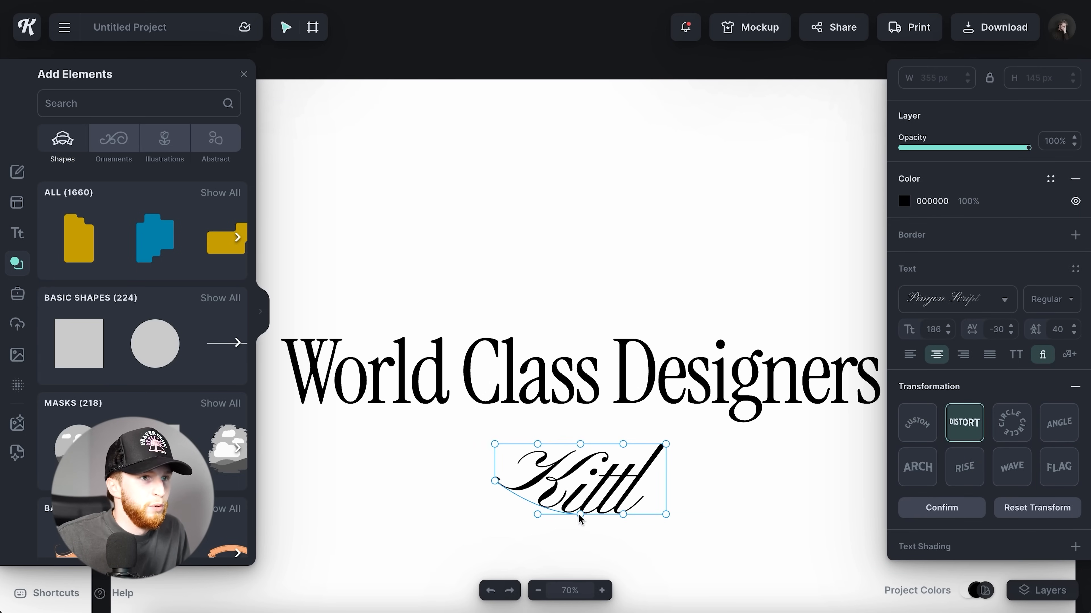
left_click_drag(579, 515, 578, 489)
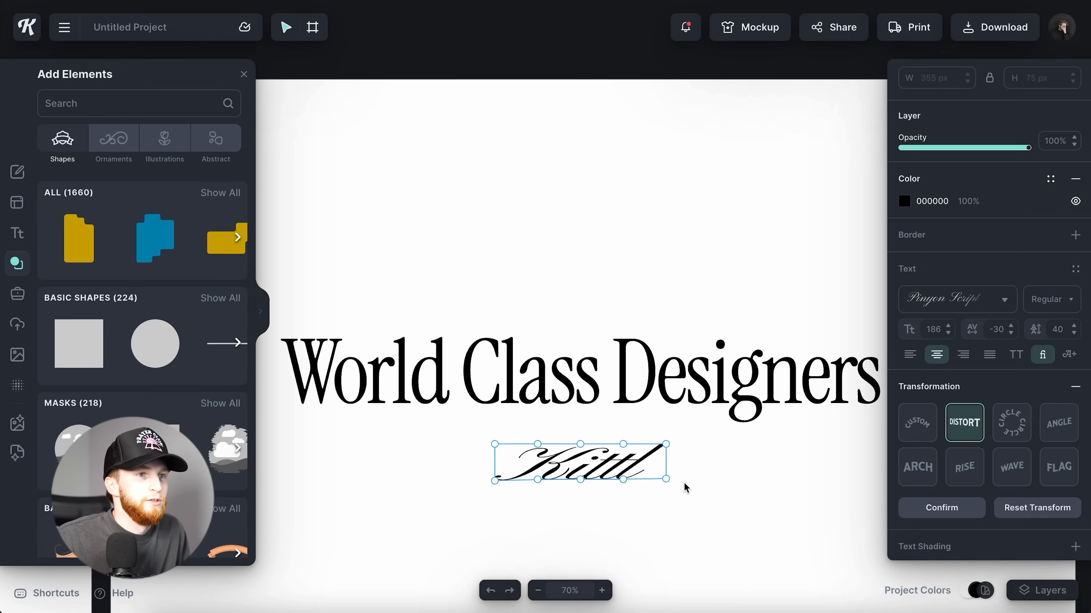
left_click(683, 536)
scroll(683, 536, "down", 4)
left_click_drag(526, 498, 458, 496)
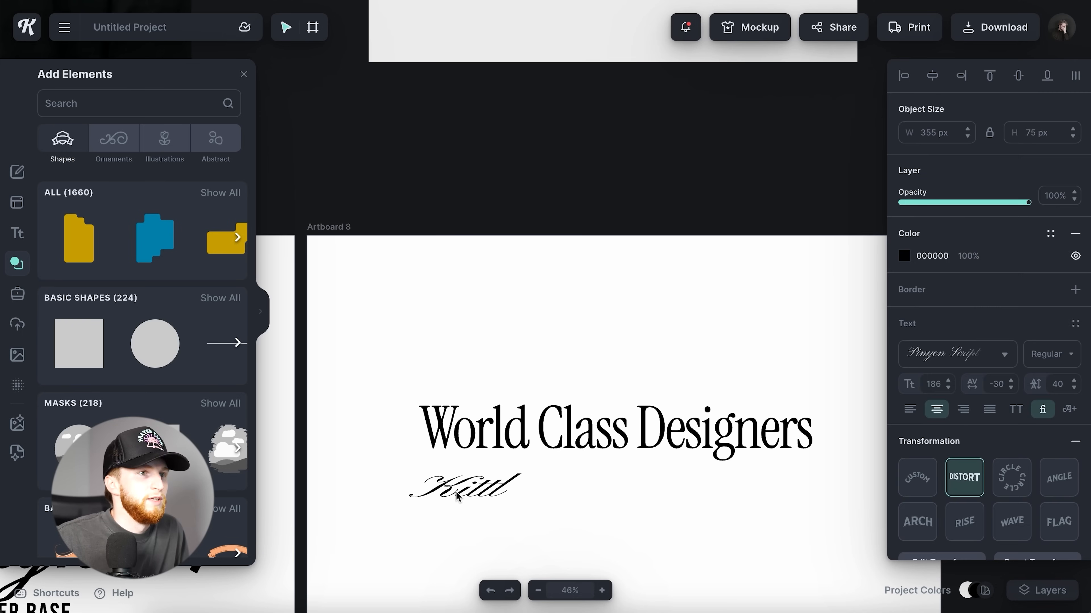
Add a new text line above the World Class Designers headline and set it in Basement Grotesque.
scroll(619, 537, "down", 3)
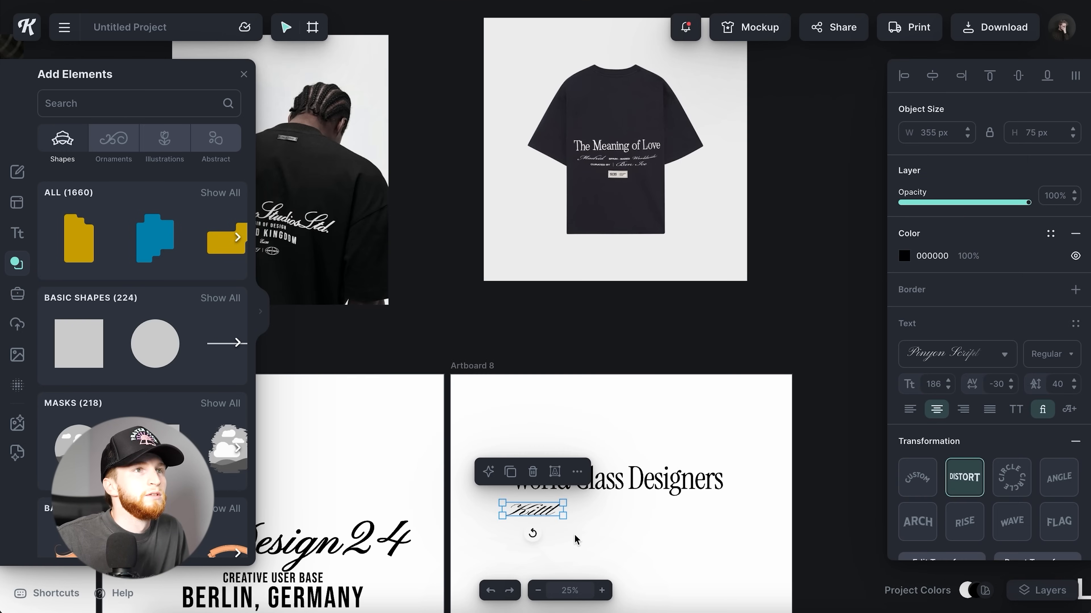
scroll(574, 534, "up", 5)
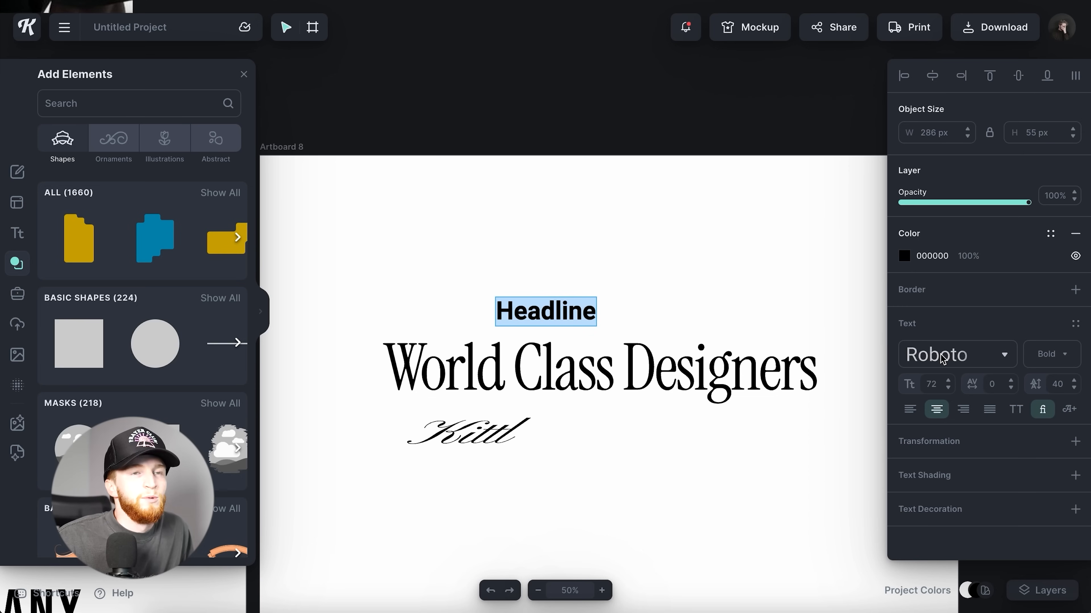
left_click(941, 356)
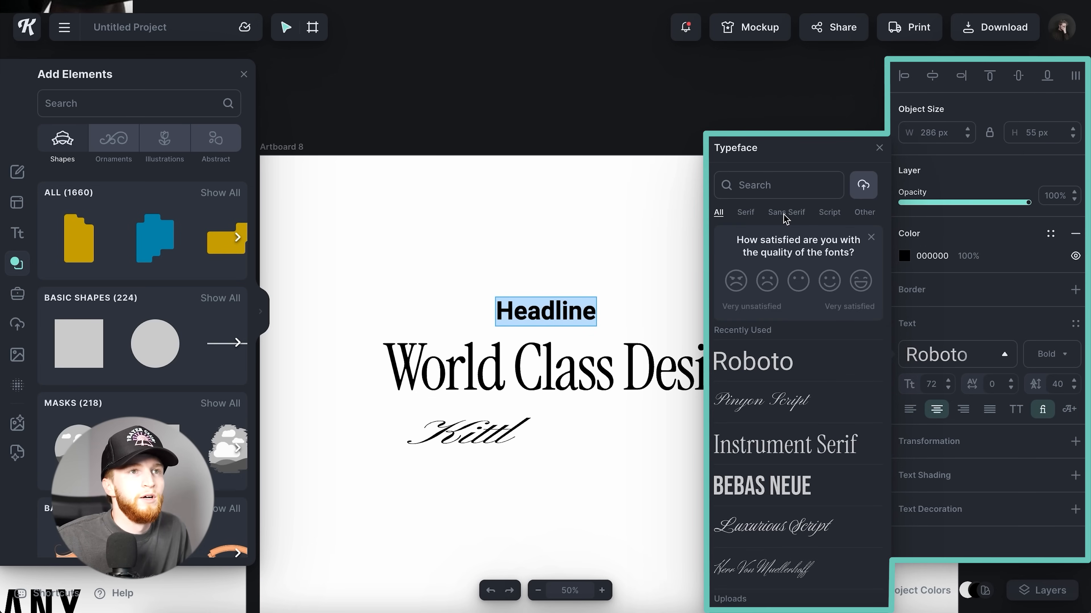
left_click(784, 214)
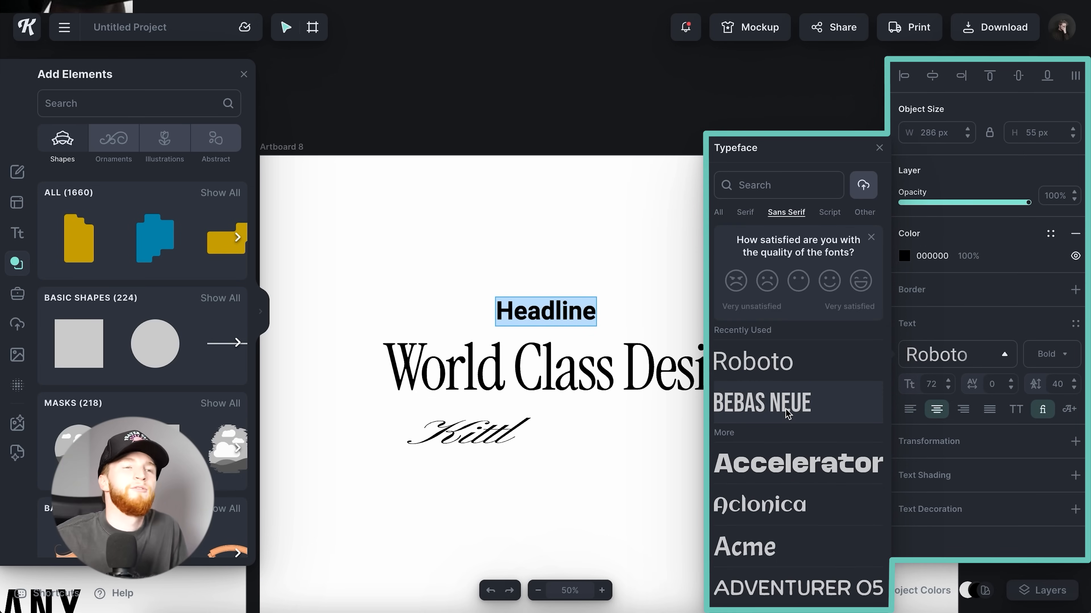
scroll(787, 414, "down", 15)
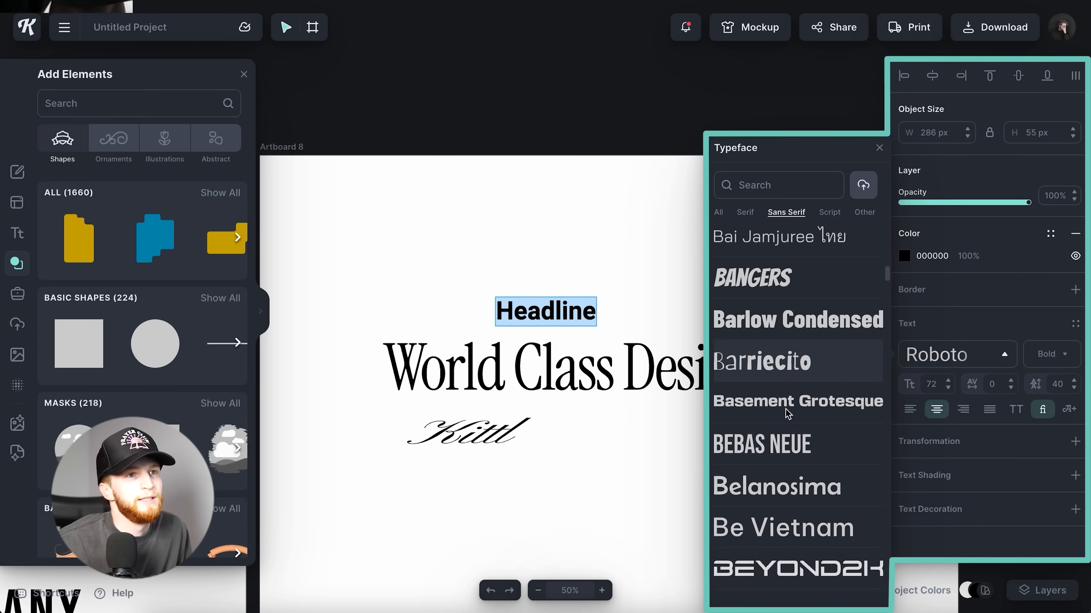
left_click(777, 381)
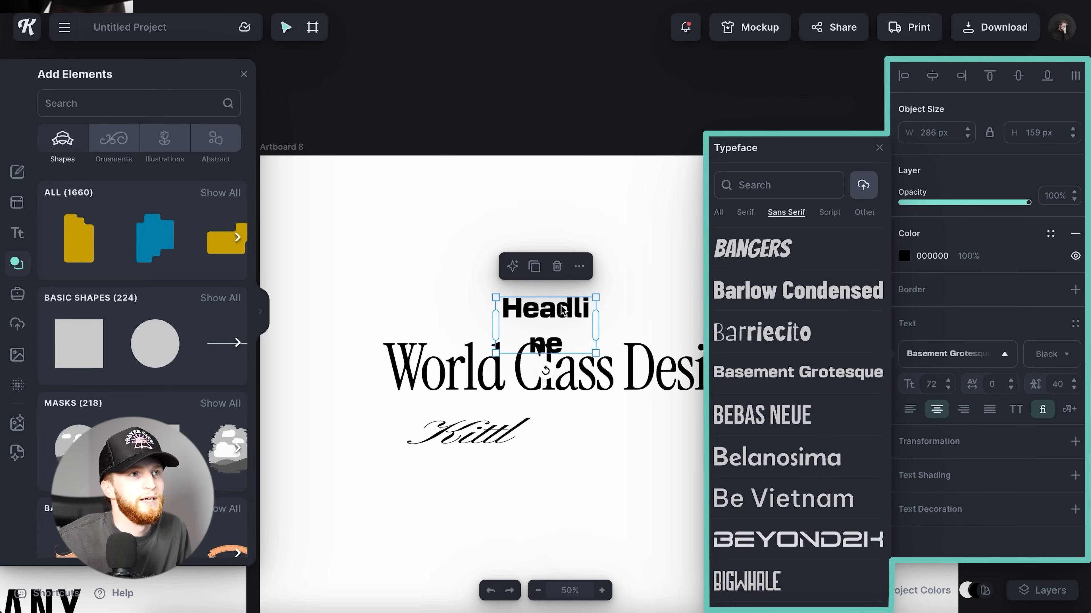
Change the Basement Grotesque text to "BERLIN, GERMANY", shrink it onto one line and place it below the headline beside Kittl.
left_click_drag(561, 306, 567, 306)
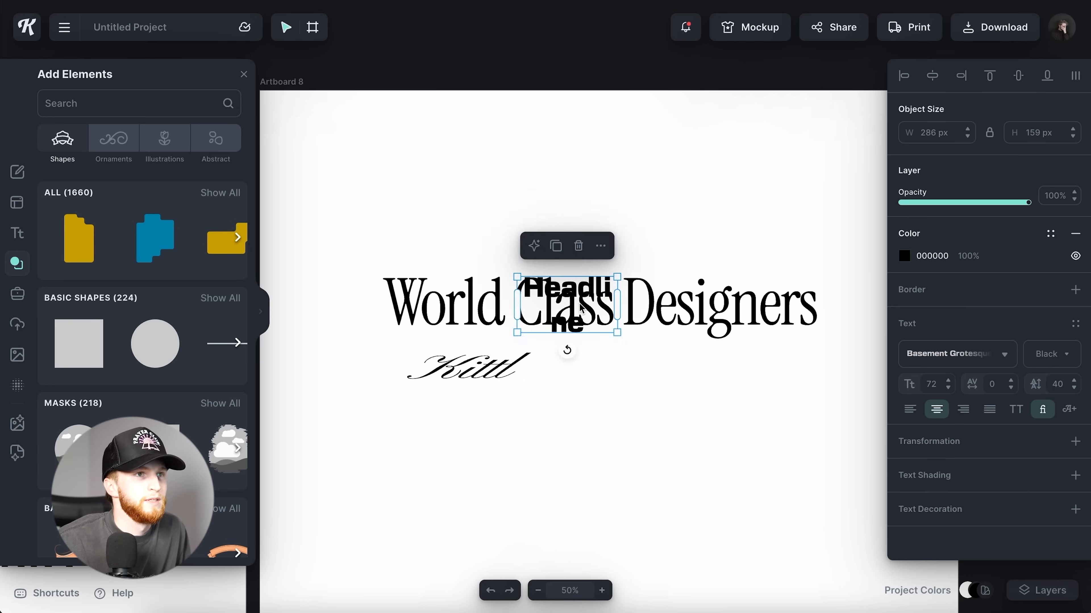
left_click_drag(567, 349, 599, 391)
double_click(599, 391)
type("BERLIN, GERMANY")
left_click(764, 422)
left_click_drag(639, 442, 734, 440)
left_click_drag(733, 402, 641, 370)
Scale the flattened Kittl script down to about 308 by 65 px and align it beside BERLIN, GERMANY.
scroll(628, 393, "down", 5)
scroll(626, 357, "up", 8)
left_click(511, 335)
left_click_drag(580, 342, 550, 349)
left_click(559, 402)
Place a copy of the Kittl script beyond BERLIN, GERMANY, change it to "Worldwide" and set its letter spacing to 0.
scroll(560, 401, "right", 3)
scroll(551, 393, "down", 4)
left_click_drag(430, 351, 726, 350)
double_click(726, 349)
key("BackSpace")
type("Worldwide")
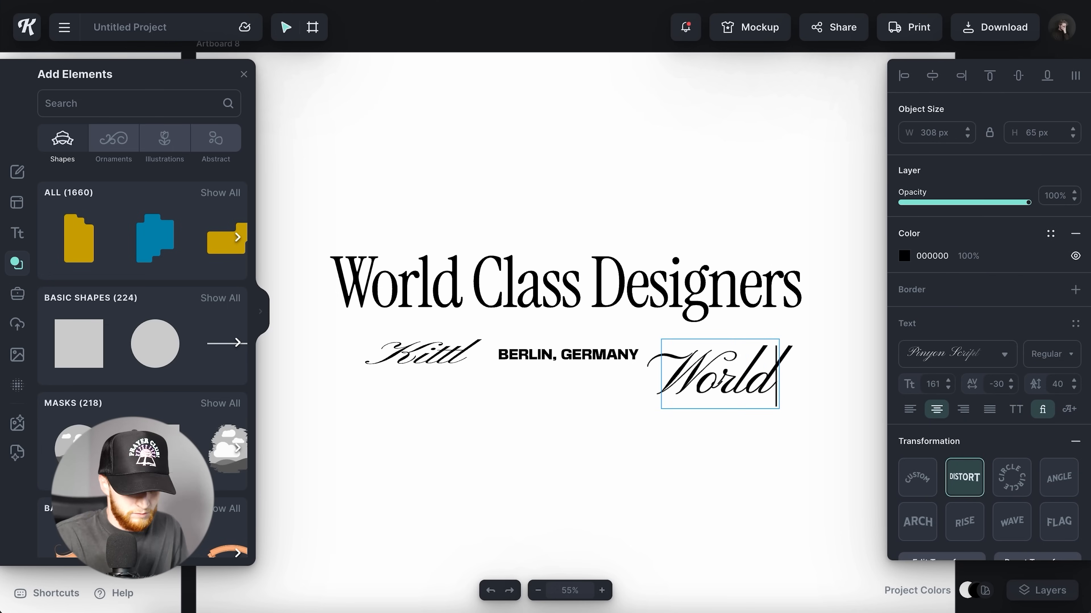
key("ctrl+a")
left_click(998, 386)
key("Escape")
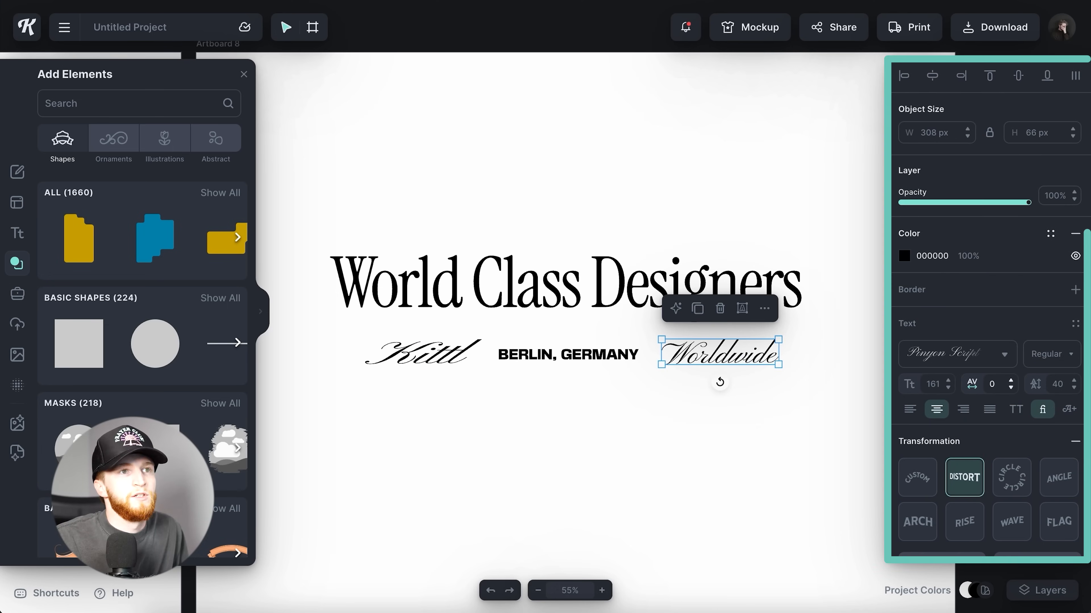
Remove the transformation from Worldwide, reapply Distort and flatten the script evenly to about 80 px high.
scroll(701, 372, "up", 5)
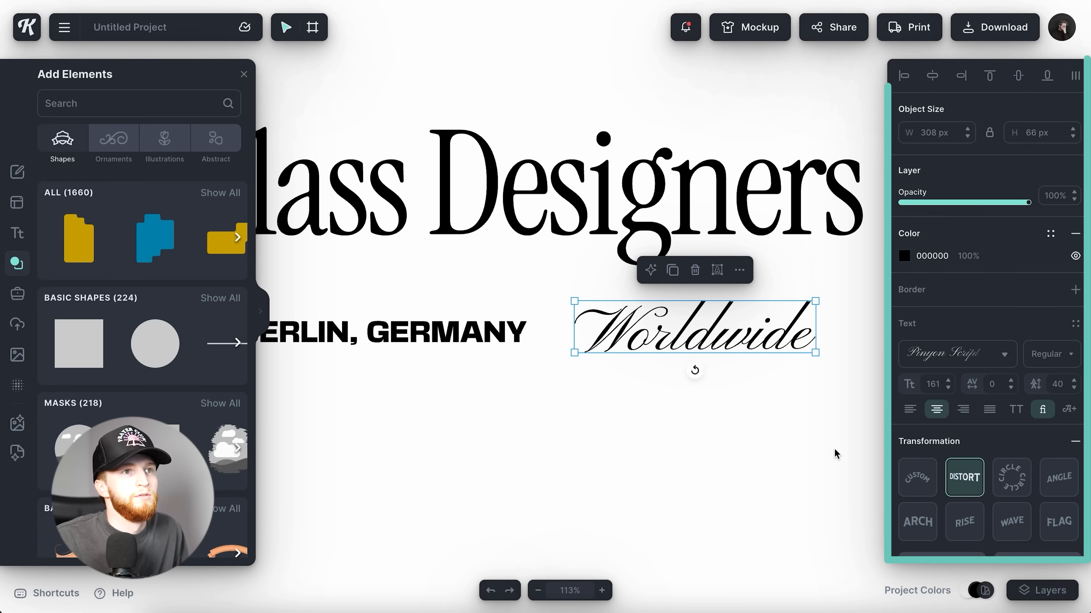
left_click(1075, 441)
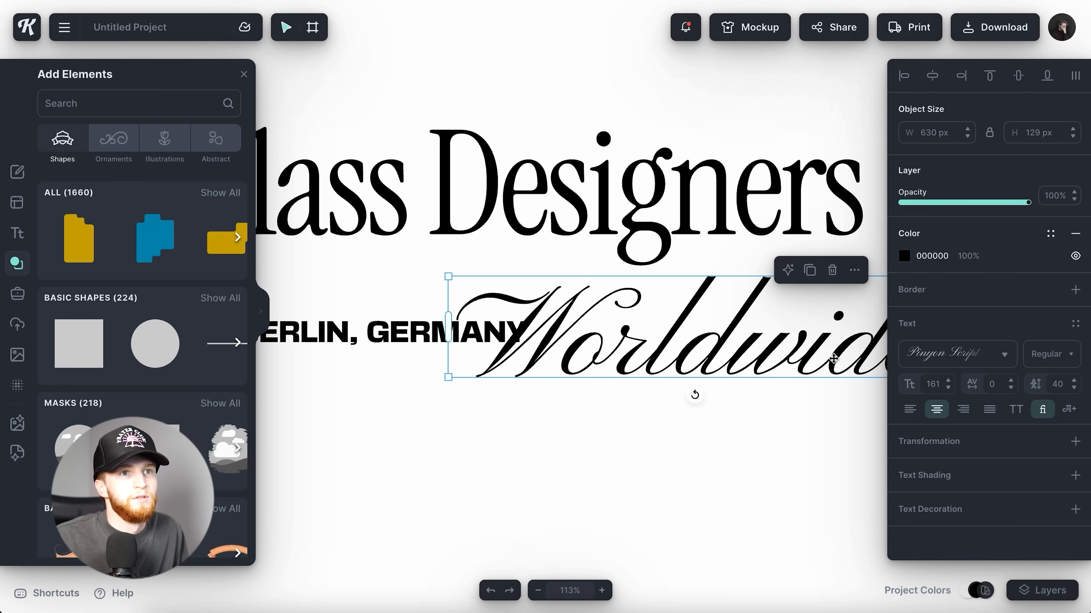
left_click(952, 446)
left_click(964, 422)
left_click_drag(747, 359, 746, 341)
scroll(726, 368, "left", 4)
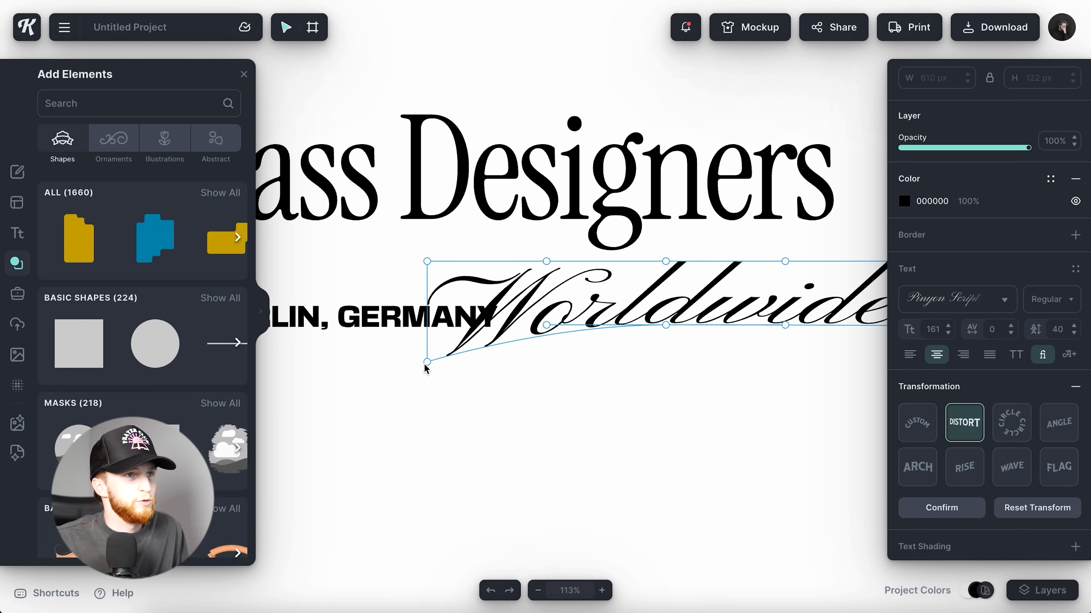
left_click_drag(425, 364, 422, 327)
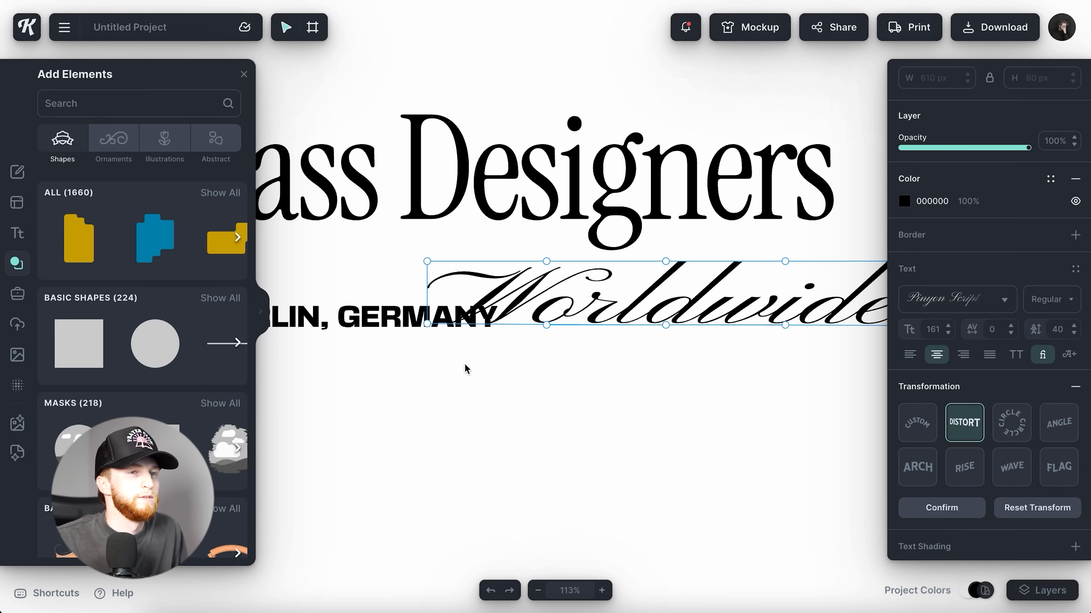
Scale Worldwide down to about 485 by 64 px and place it in line beside BERLIN, GERMANY.
scroll(470, 370, "down", 3)
scroll(470, 369, "left", 5)
scroll(470, 370, "right", 6)
left_click(714, 303)
left_click_drag(742, 337, 705, 332)
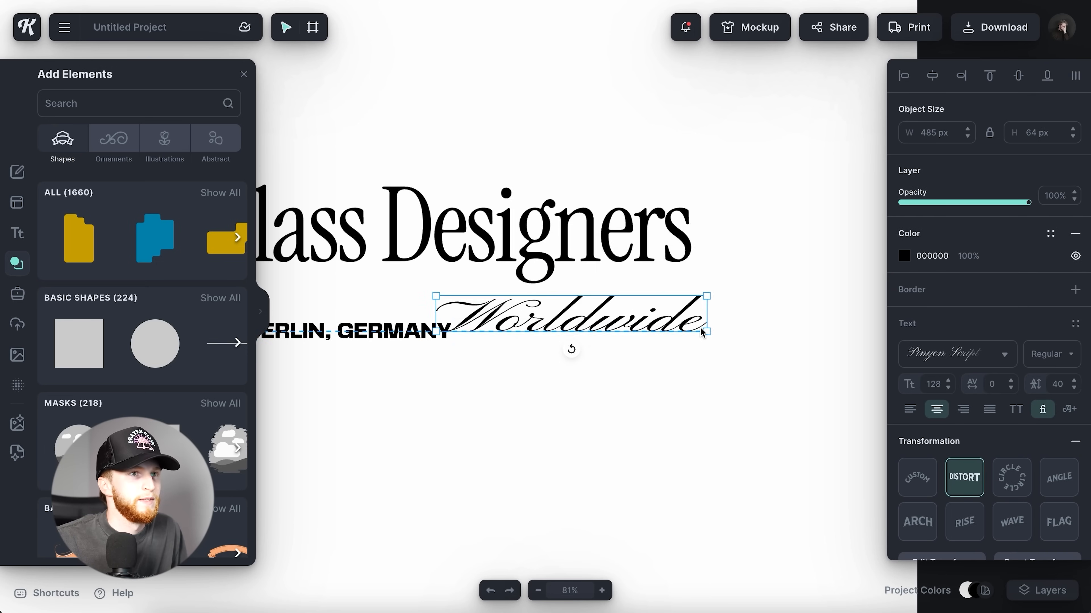
scroll(708, 334, "left", 6)
scroll(773, 331, "right", 3)
left_click_drag(815, 326, 788, 320)
left_click(704, 419)
Center the Kittl, BERLIN, GERMANY, Worldwide row and the World Class Designers headline horizontally on the artboard.
scroll(704, 418, "down", 5)
scroll(712, 418, "right", 2)
left_click_drag(721, 417, 420, 360)
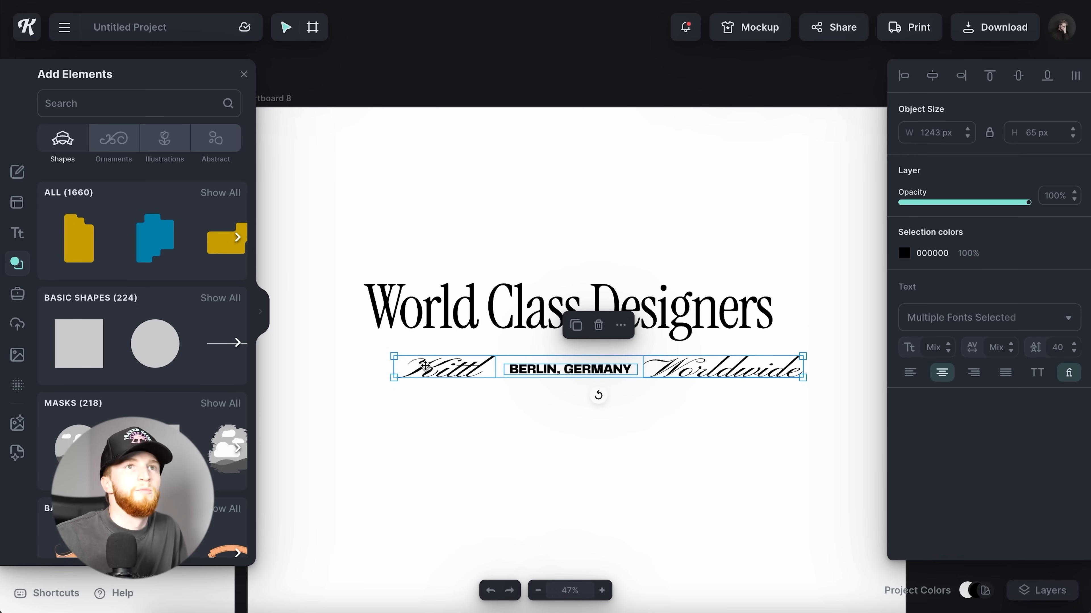
left_click(932, 76)
left_click(593, 300)
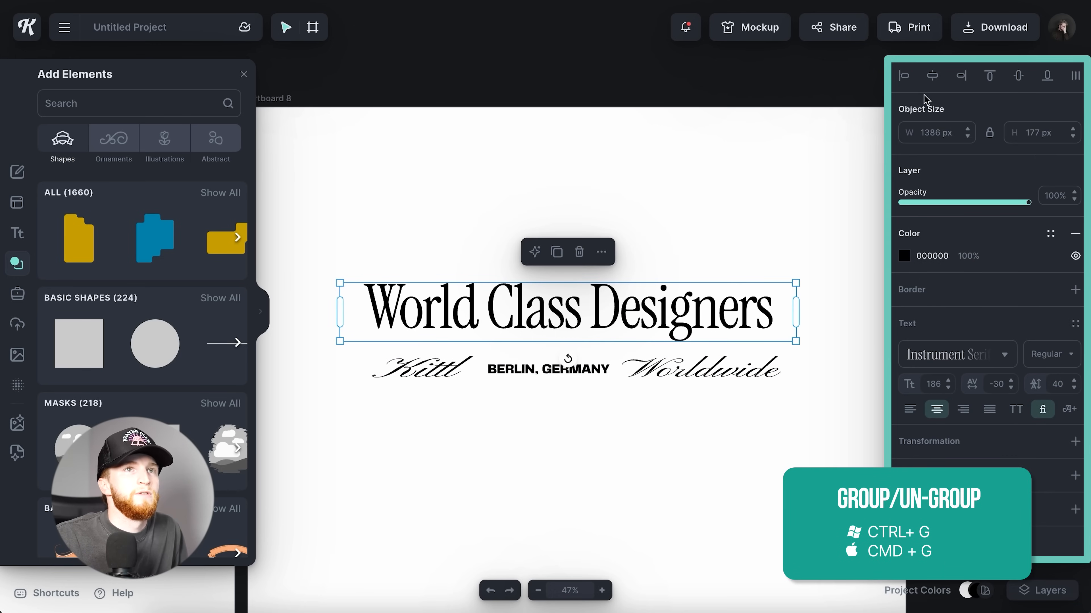
left_click(934, 76)
scroll(704, 343, "up", 3)
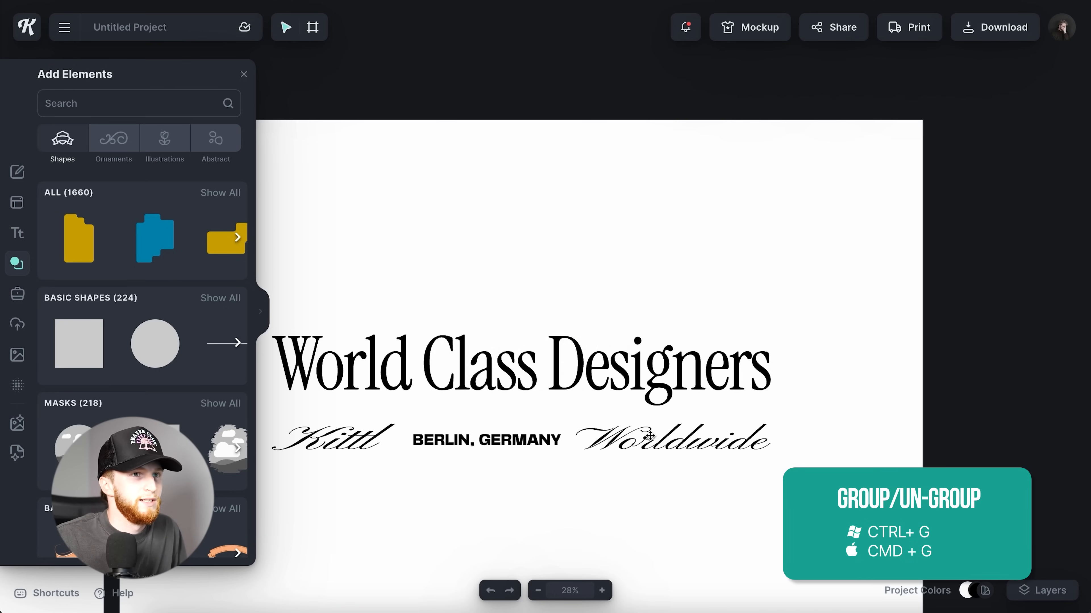
double_click(768, 377)
left_click(770, 379)
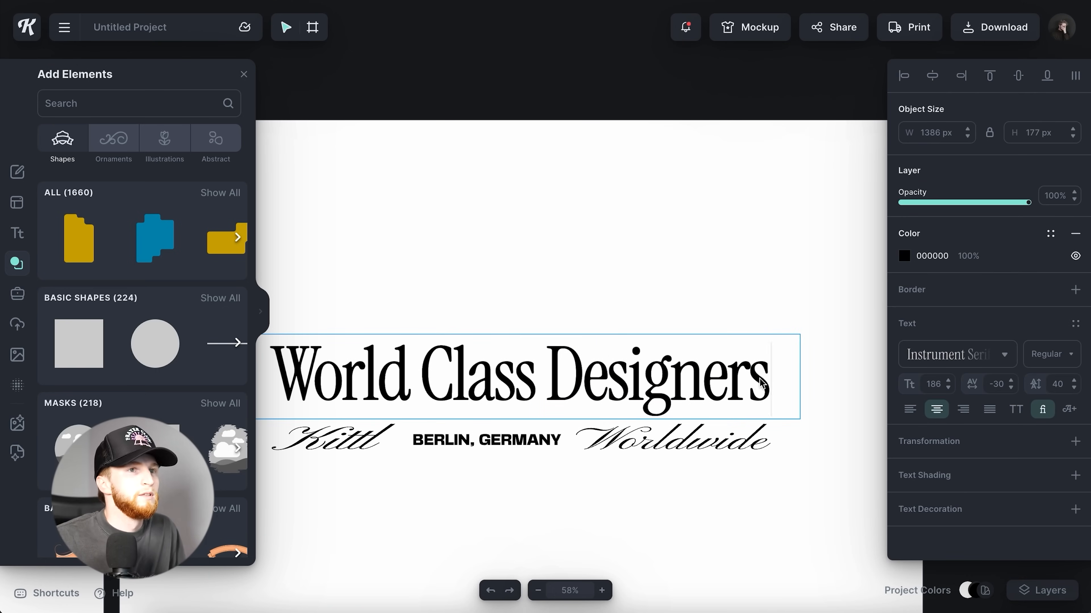
key("Escape")
scroll(762, 383, "left", 4)
scroll(579, 435, "right", 3)
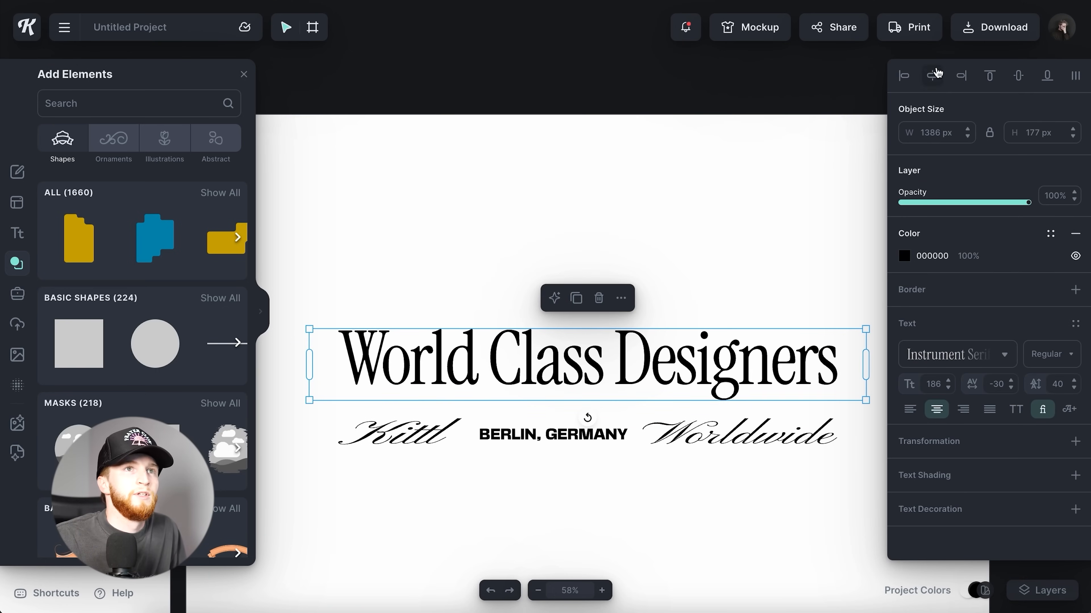
Scale the Kittl, BERLIN, GERMANY, Worldwide row down to about 1047 px wide and move it closer to the headline.
left_click_drag(705, 469, 459, 423)
left_click_drag(835, 445, 799, 442)
key("shift+Up")
left_click(770, 481)
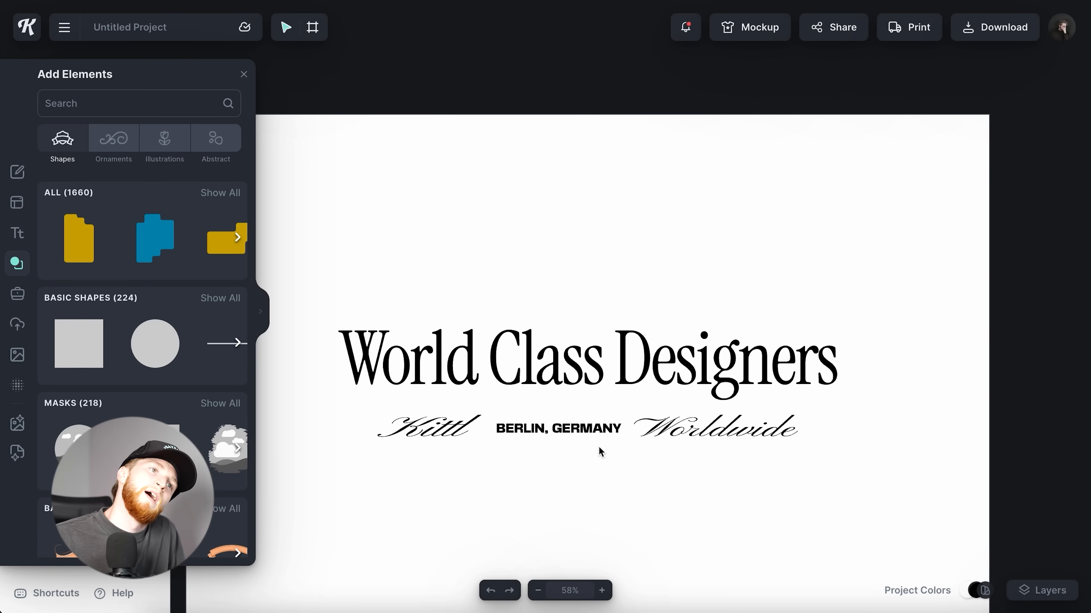
scroll(668, 469, "down", 5)
scroll(668, 468, "up", 5)
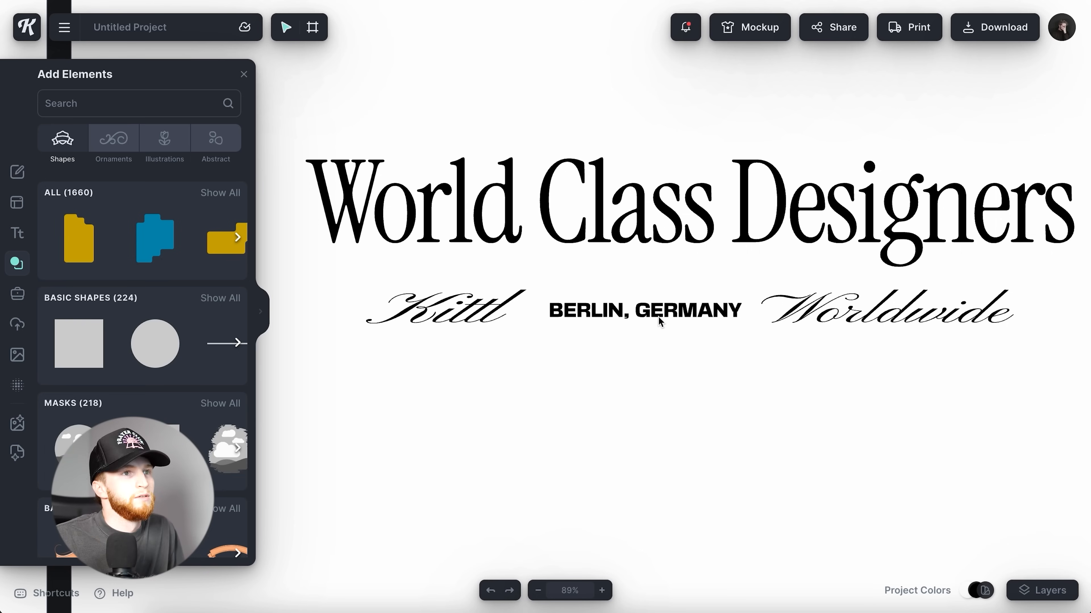
Ungroup the row, place a copy of BERLIN, GERMANY below it and change the copy to "MADE BY".
left_click(660, 317)
key("super+g")
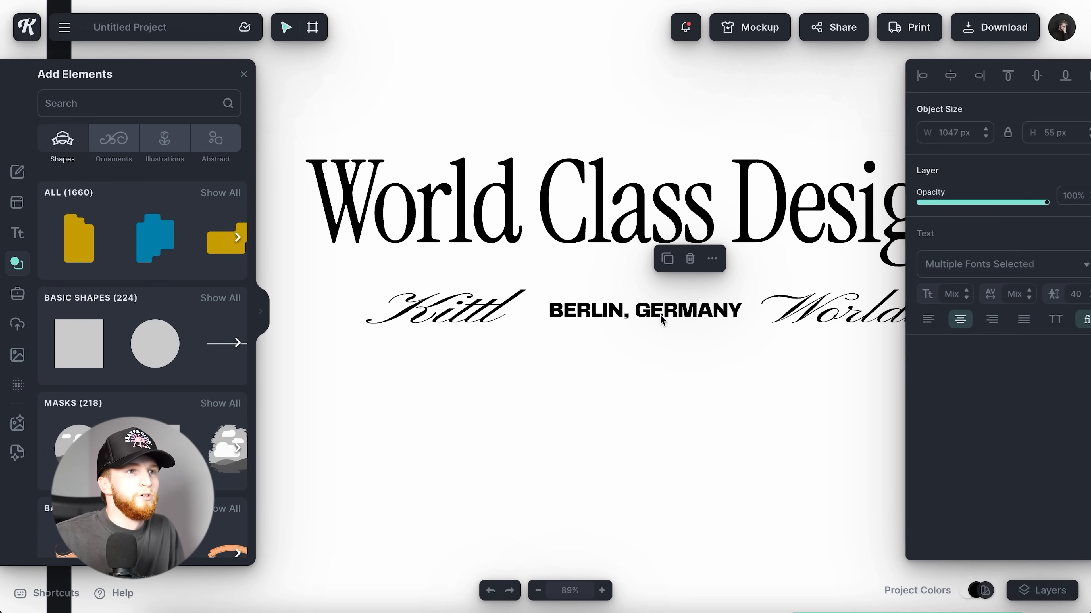
left_click_drag(675, 320, 533, 378)
double_click(532, 376)
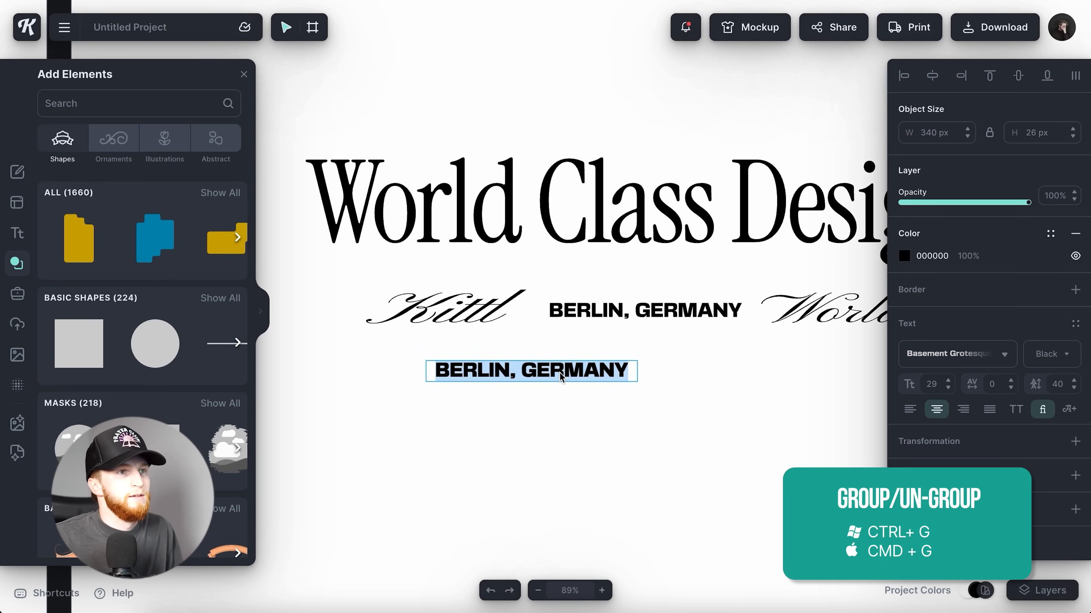
type("MADE BY")
key("Escape")
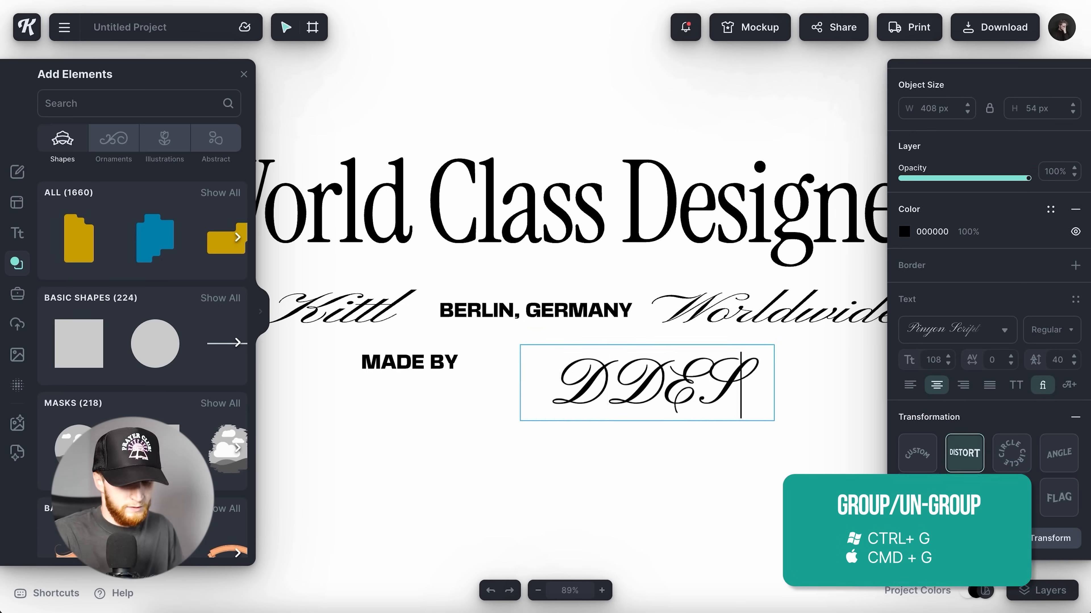
Change the copied script text beside MADE BY to "Designers".
key("BackSpace")
key("BackSpace")
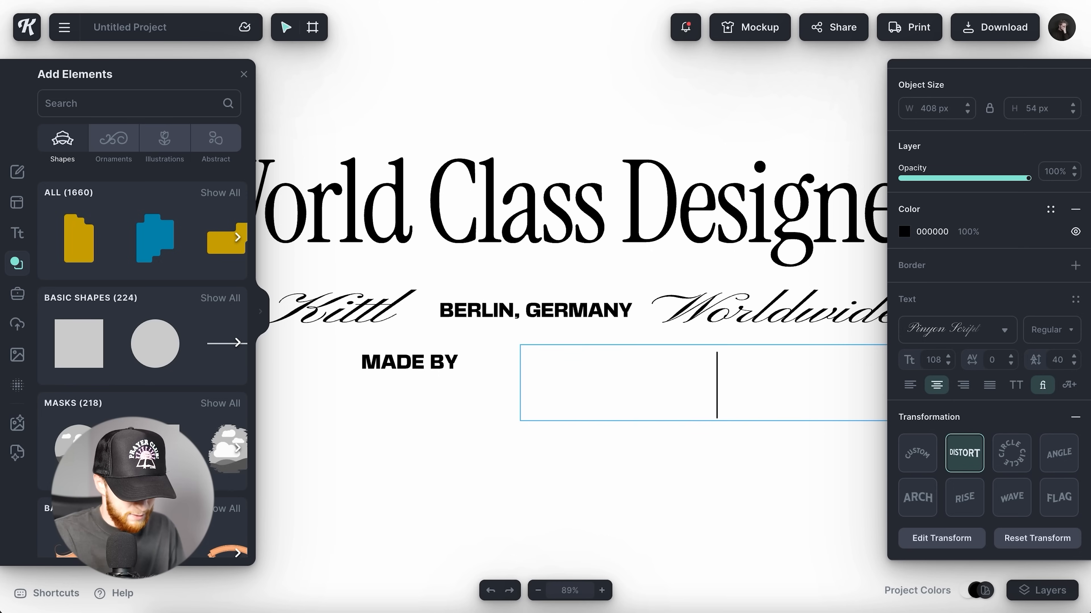
type("signers")
key("Escape")
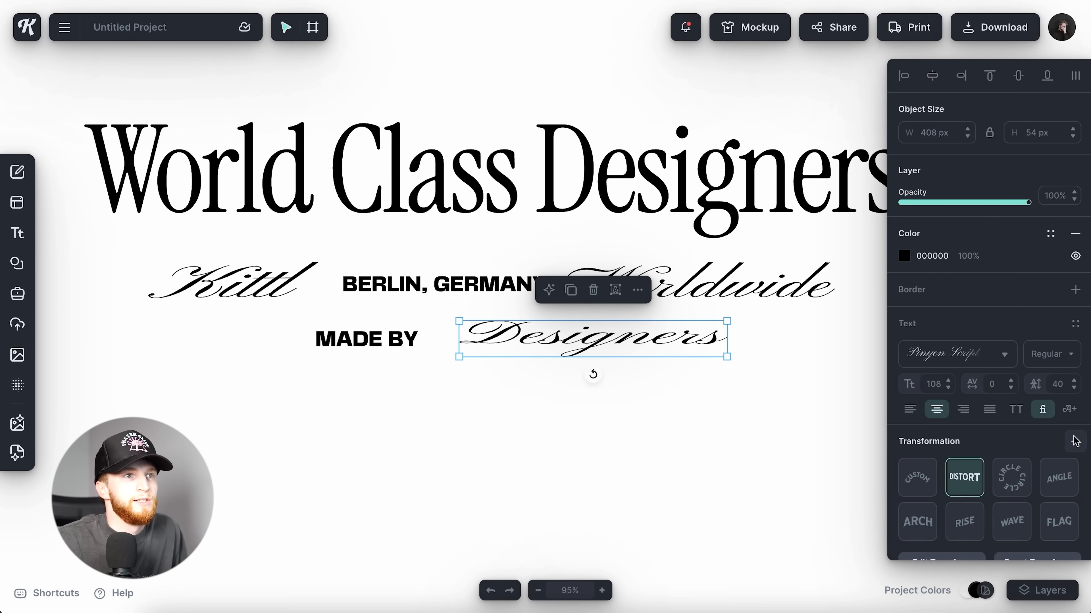
Replace the transformation on the Designers script with a fresh Distort flattened to about 391 by 72 px and align it beside MADE BY.
left_click(1075, 441)
left_click_drag(643, 334, 631, 342)
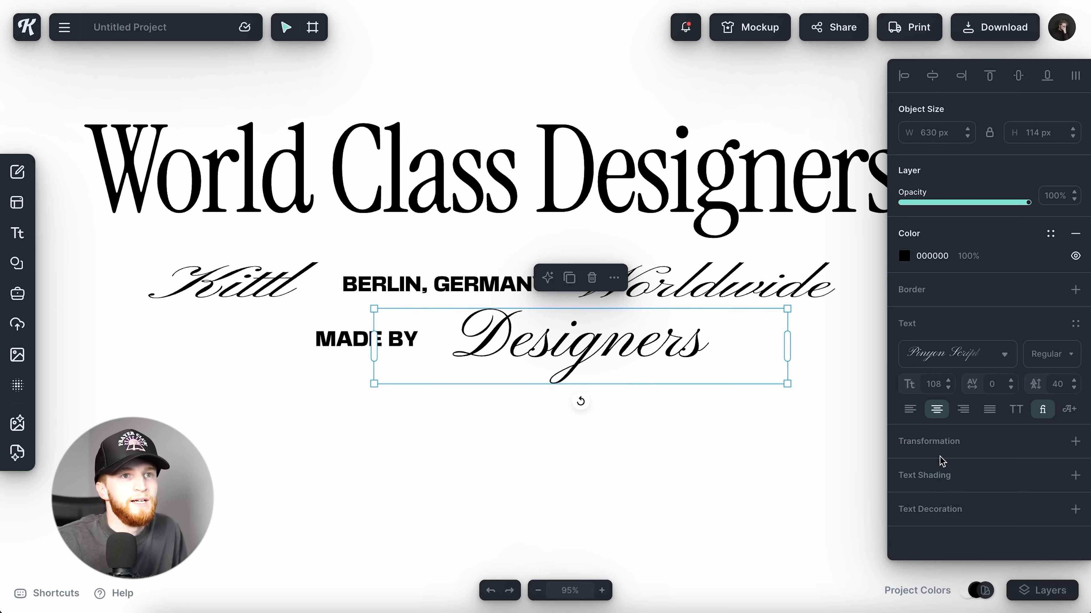
left_click(958, 445)
left_click(966, 439)
left_click_drag(452, 384, 450, 362)
left_click_drag(580, 385, 577, 363)
left_click_drag(709, 383, 710, 360)
left_click_drag(628, 338, 635, 352)
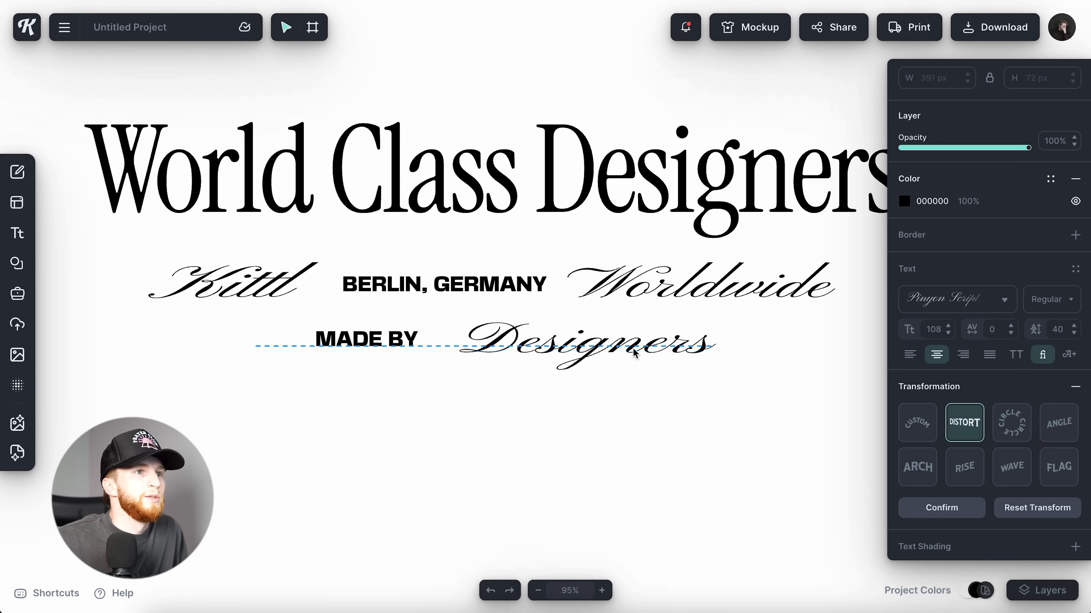
Left-align the MADE BY text within its box and move it closer to the Designers script.
left_click(397, 346)
left_click_drag(536, 397, 363, 338)
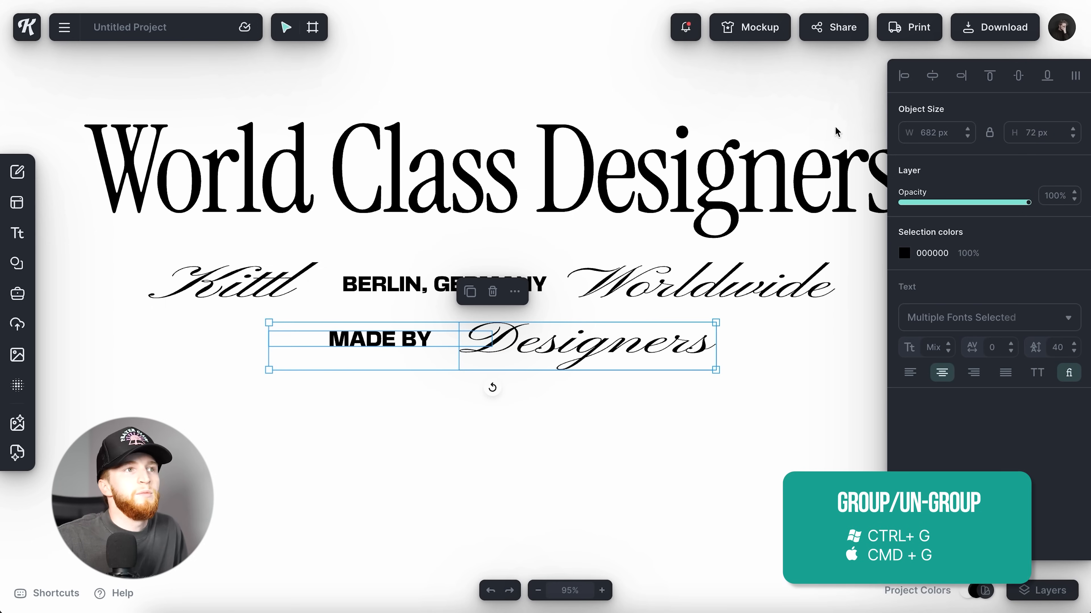
left_click(408, 338)
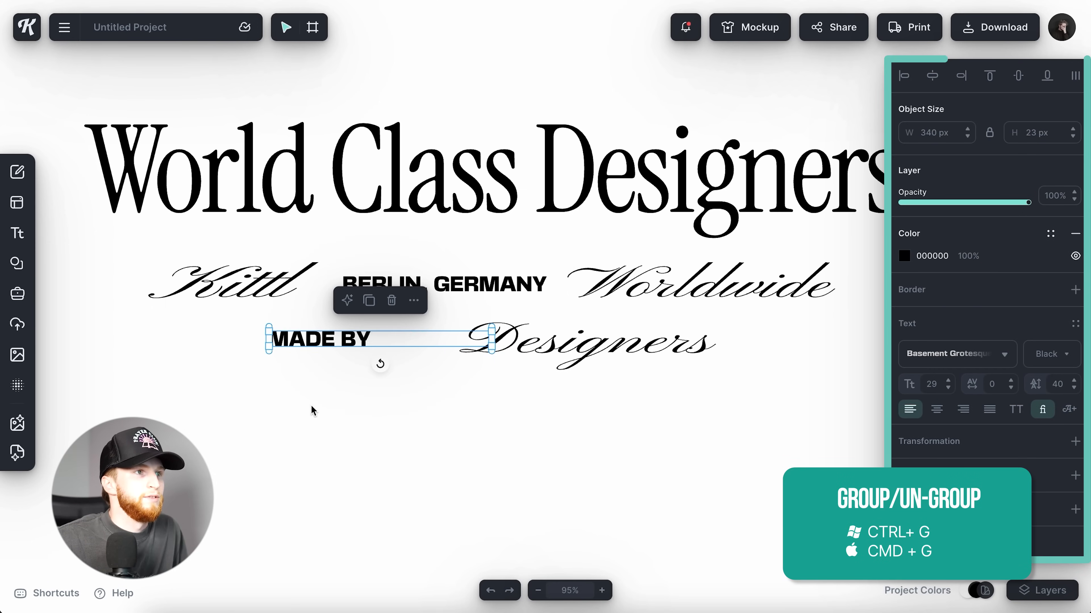
left_click_drag(326, 344, 381, 344)
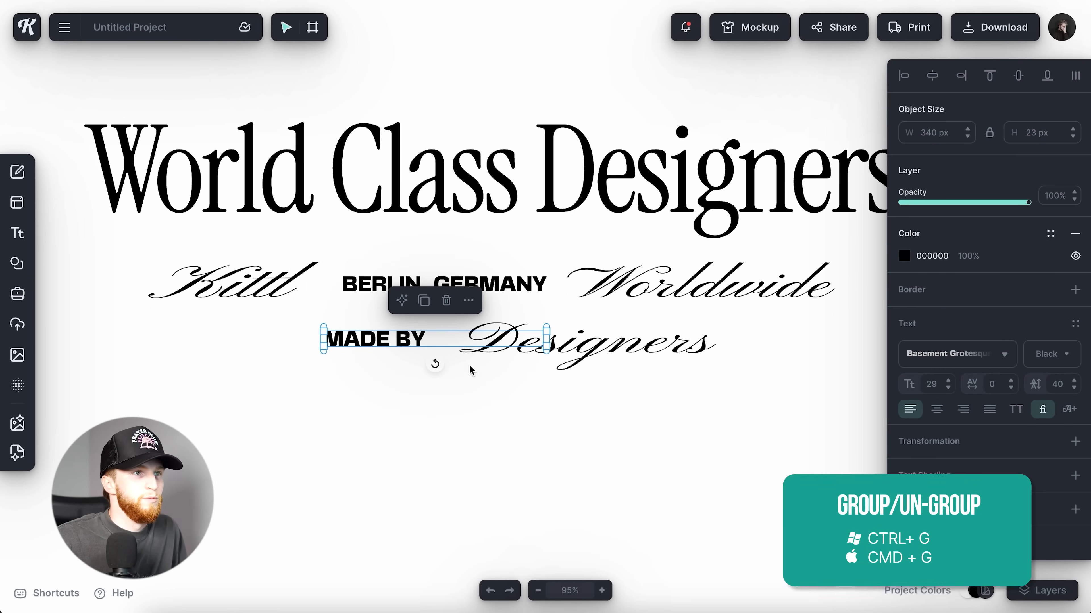
Center the MADE BY and Designers line horizontally on the artboard.
left_click_drag(490, 381, 381, 318)
left_click(381, 318)
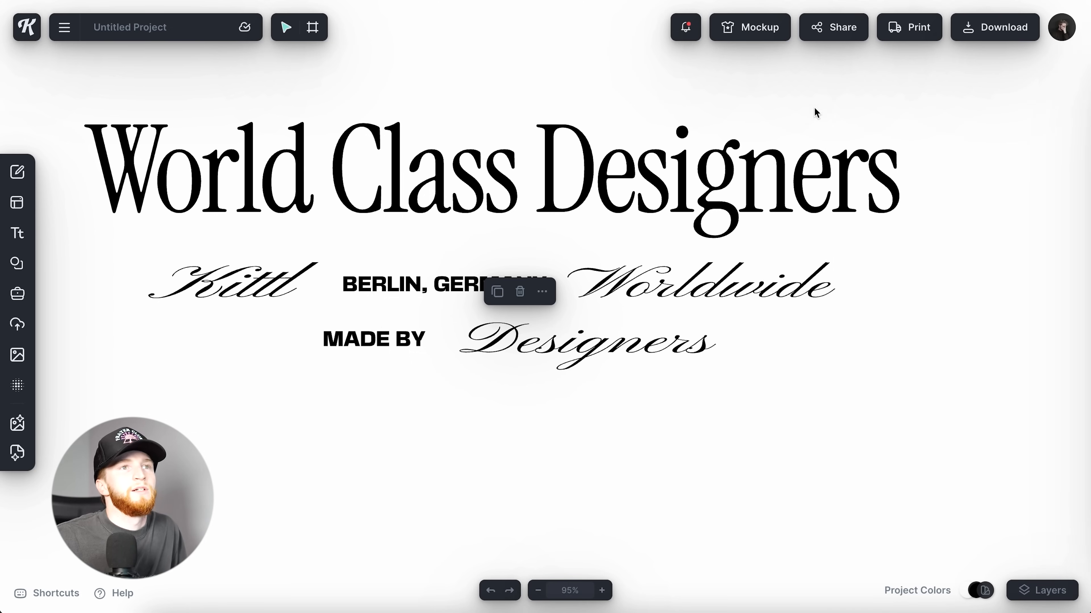
left_click(538, 350)
left_click(394, 343, "shift")
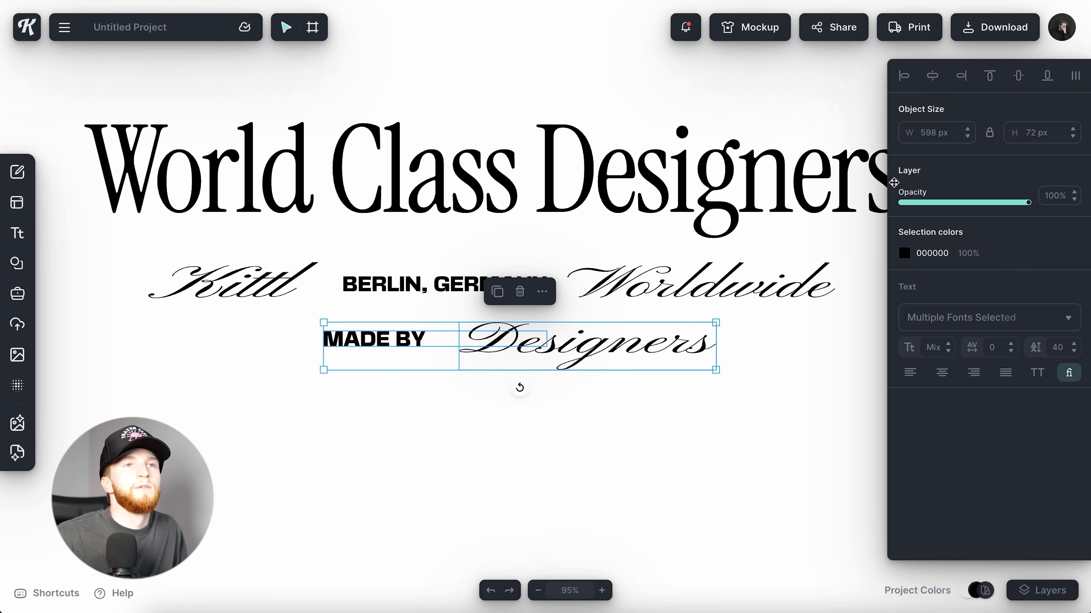
left_click(931, 77)
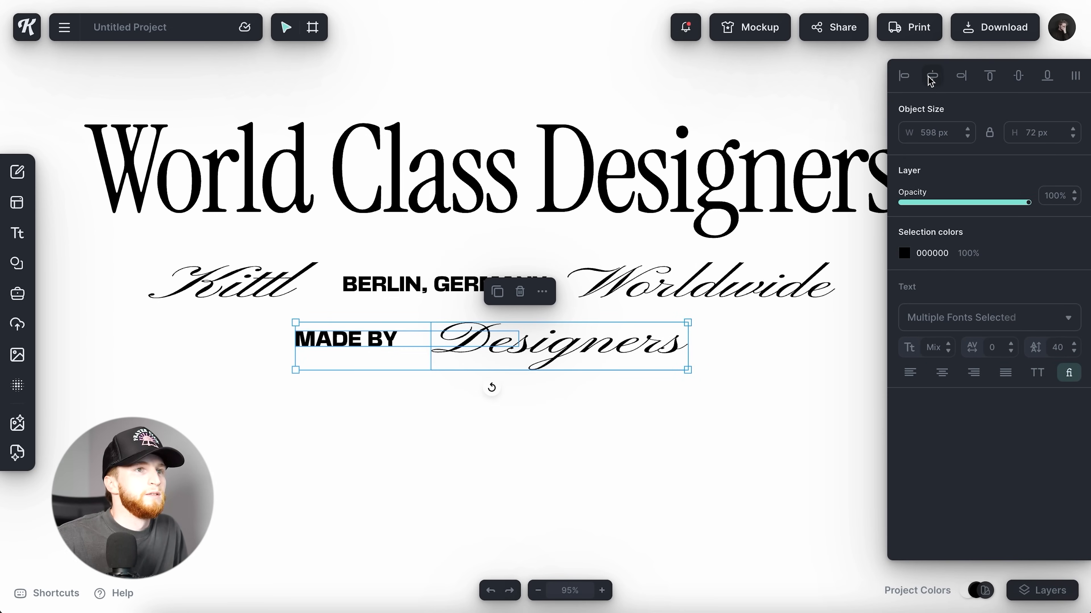
left_click(687, 398)
Compare with the Meaning of Love reference shirt and adjust the vertical spacing between the headline and the two lines below it.
scroll(687, 399, "down", 5)
scroll(687, 399, "up", 10)
scroll(512, 193, "up", 6)
scroll(512, 192, "down", 8)
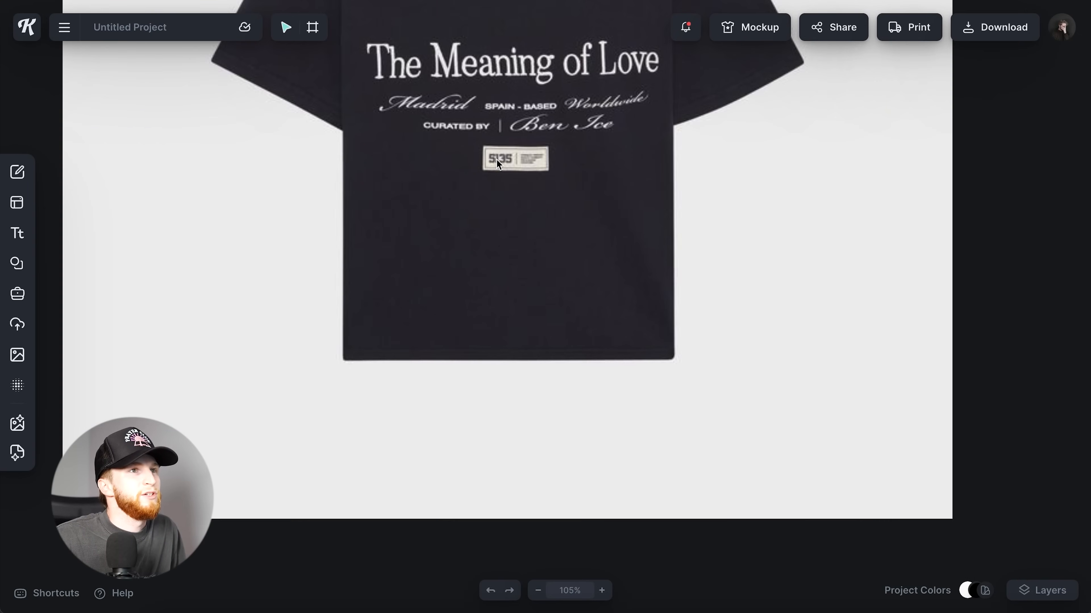
scroll(580, 267, "down", 15)
left_click_drag(684, 369, 313, 229)
left_click_drag(506, 269, 507, 280)
left_click_drag(609, 407, 406, 305)
left_click_drag(555, 323, 555, 333)
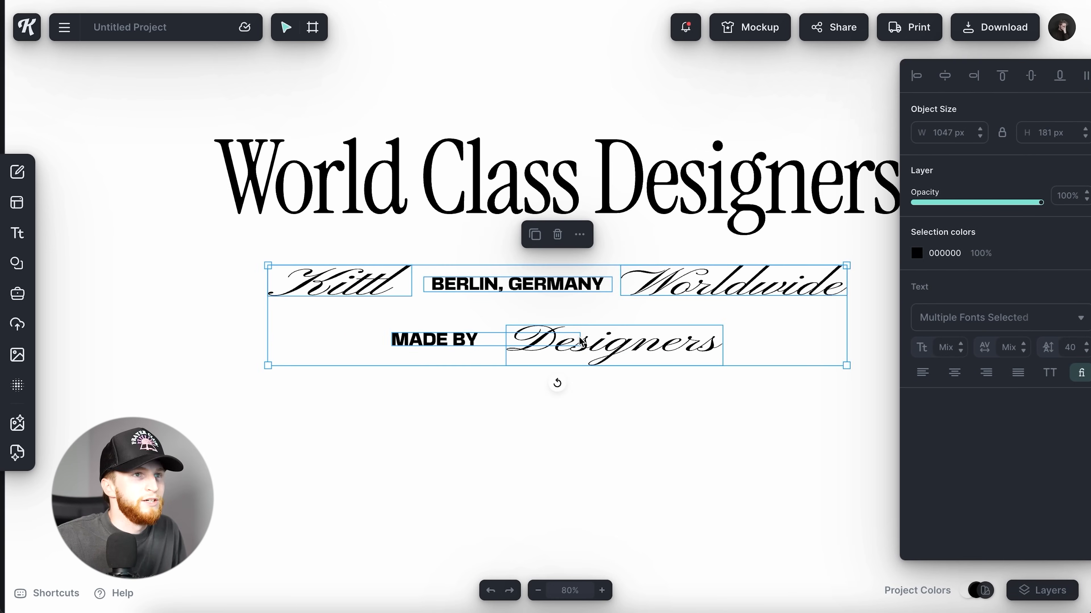
left_click_drag(580, 338, 580, 328)
left_click_drag(618, 393, 436, 320)
left_click_drag(593, 335, 593, 323)
Center the whole World Class Designers design vertically on Artboard 8 and enlarge it slightly.
scroll(622, 399, "right", 3)
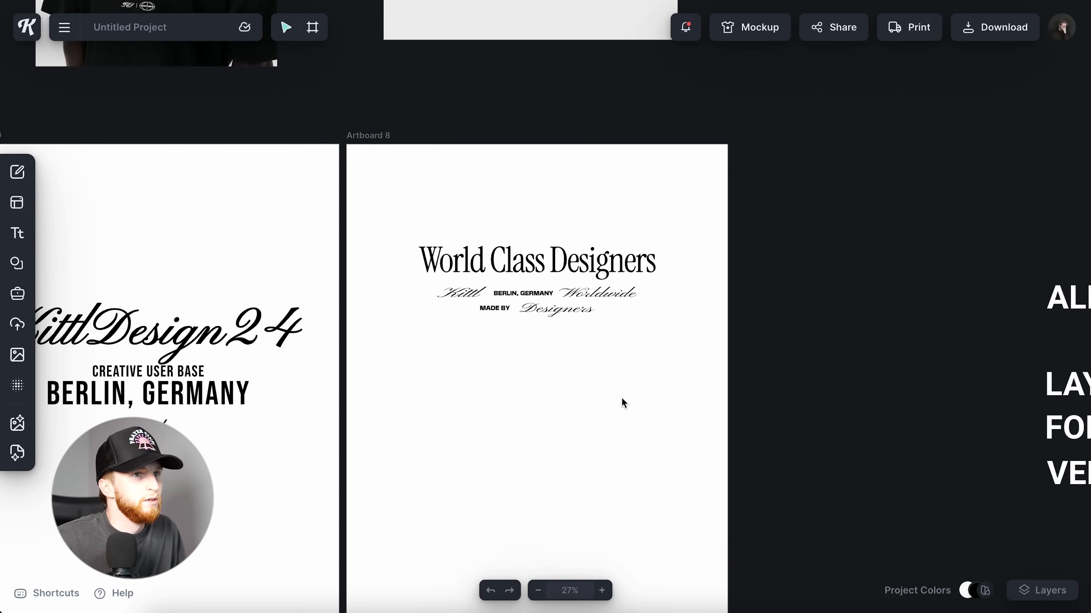
left_click_drag(593, 365, 433, 219)
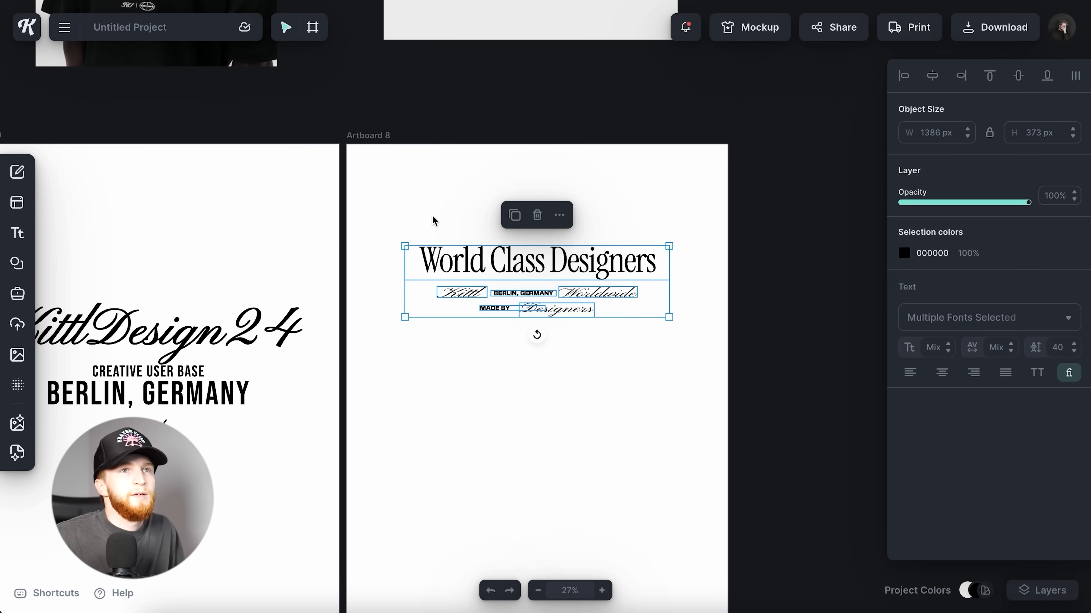
left_click(1018, 75)
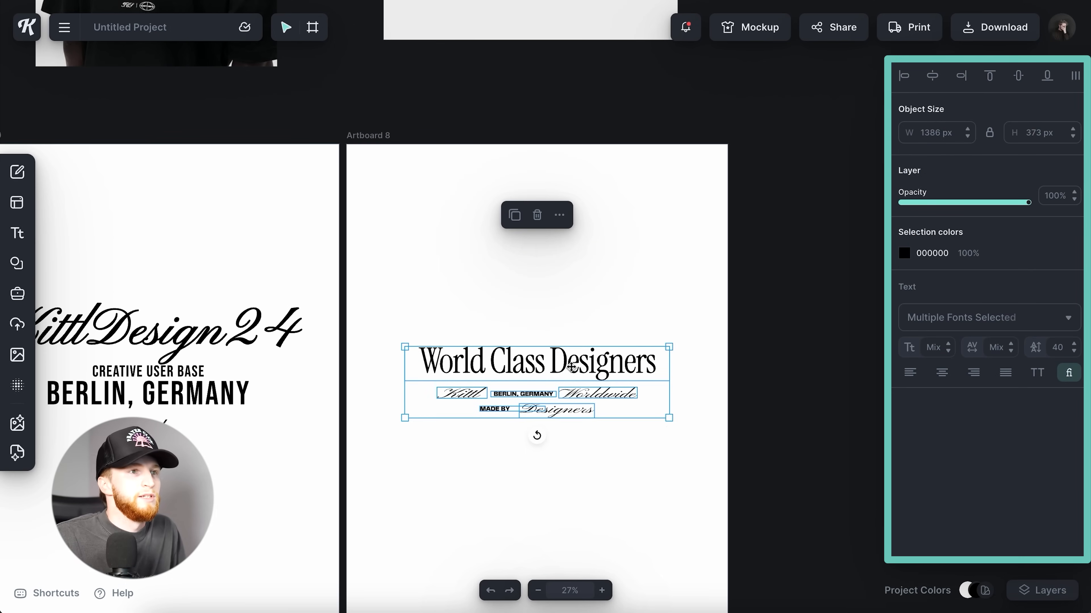
left_click_drag(669, 419, 698, 426)
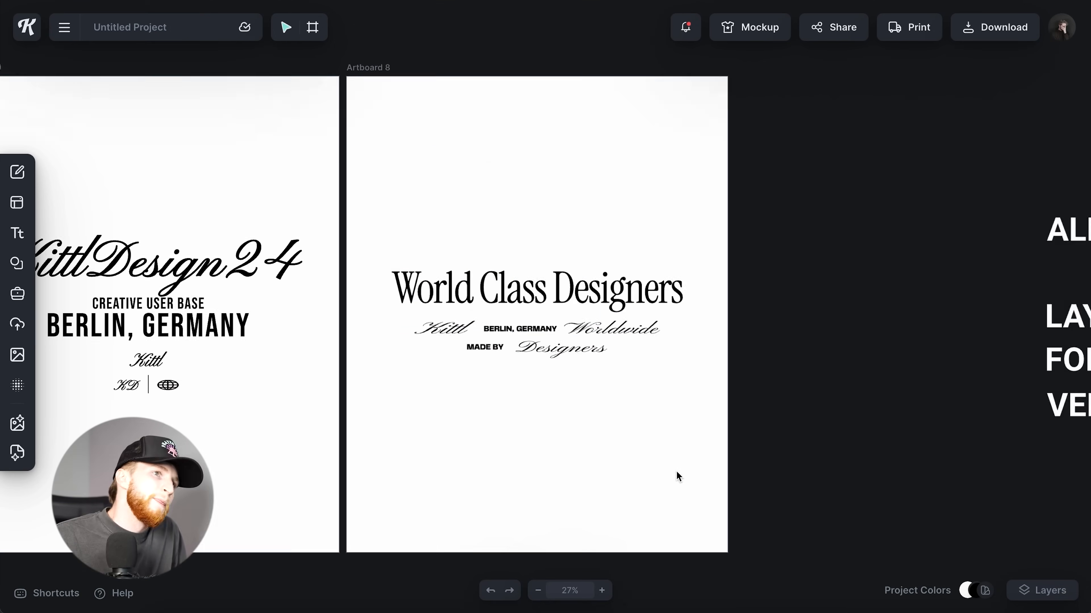
Center the Fitness CULTURE design vertically on Artboard 6.
scroll(677, 471, "down", 10)
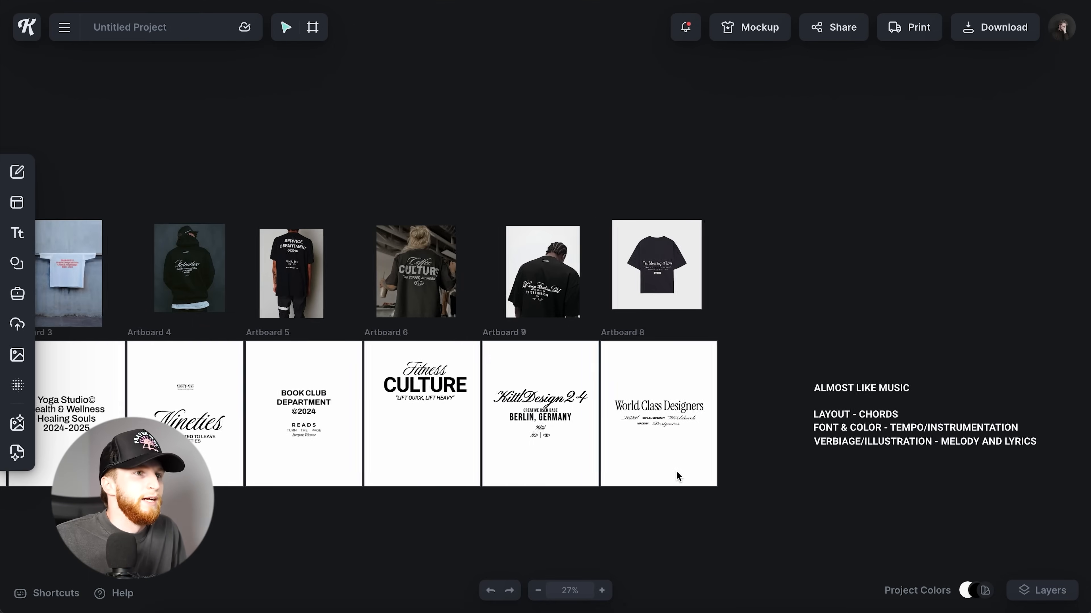
scroll(677, 471, "left", 5)
scroll(677, 472, "left", 2)
left_click(706, 424)
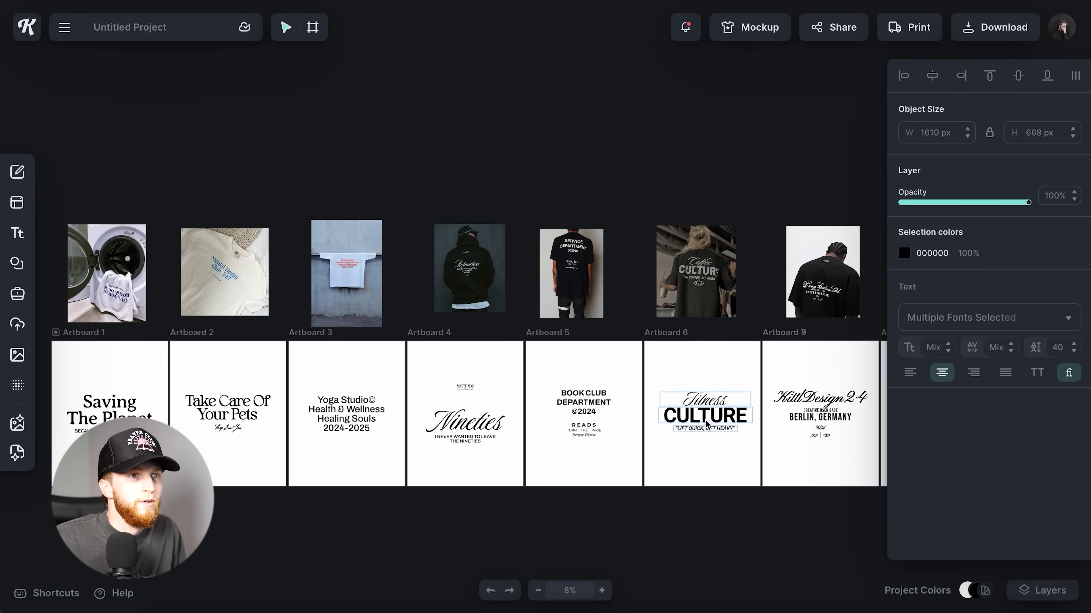
Place an enlarged copy of the globe icon from the Kittl Design 24 artwork below the "LIFT QUICK, LIFT HEAVY" line on Artboard 6.
left_click(695, 470)
scroll(557, 443, "right", 7)
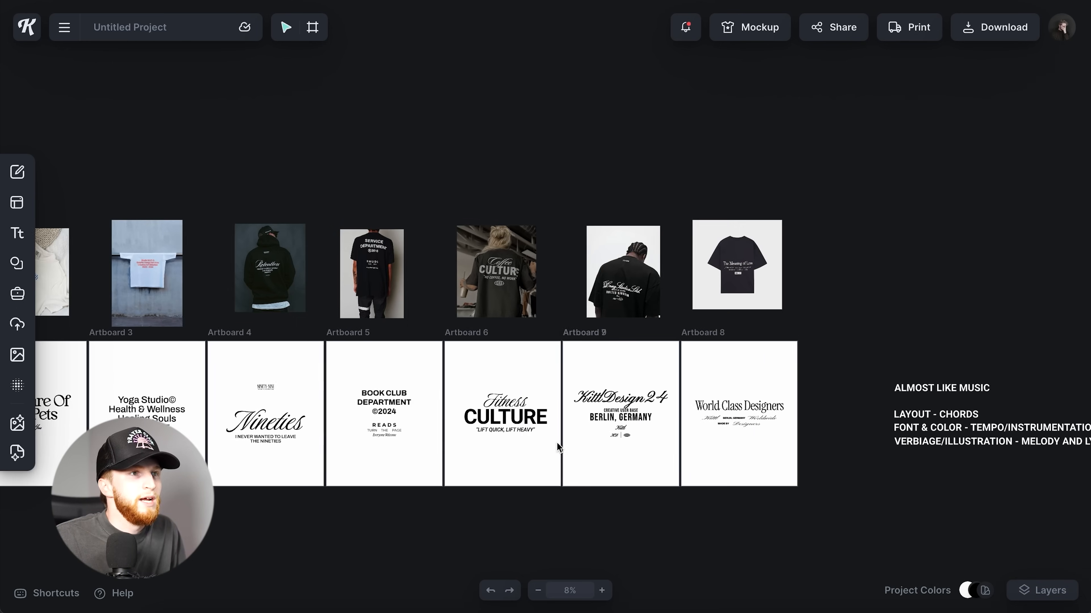
scroll(565, 420, "up", 8)
scroll(566, 419, "up", 5)
scroll(876, 478, "left", 8)
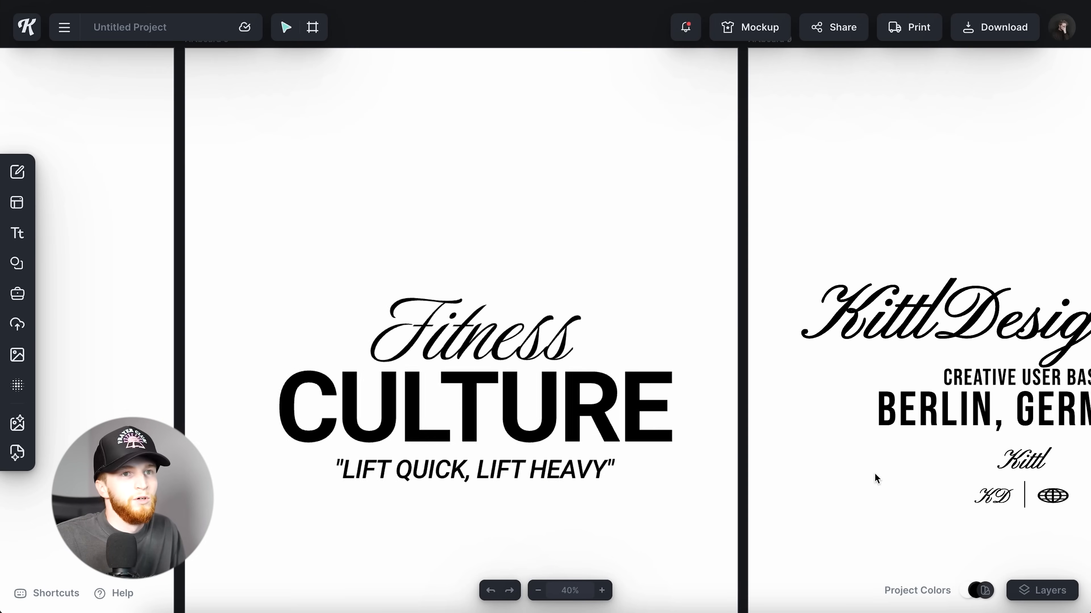
left_click(1056, 501)
key("super+shift+g")
scroll(1056, 501, "right", 2)
left_click(982, 493)
left_click_drag(982, 493, 405, 518)
Center the whole Fitness CULTURE design, including the globe icon, on Artboard 6.
key("super+a")
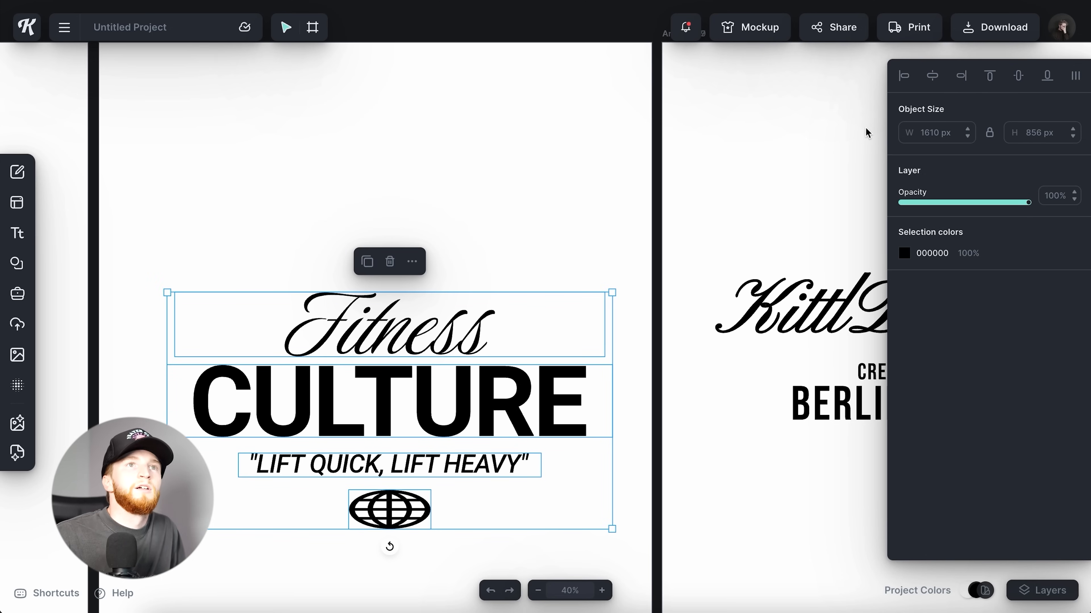
left_click(932, 77)
left_click(672, 212)
Center the whole Kittl Design 24 design vertically on Artboard 9.
left_click(833, 289)
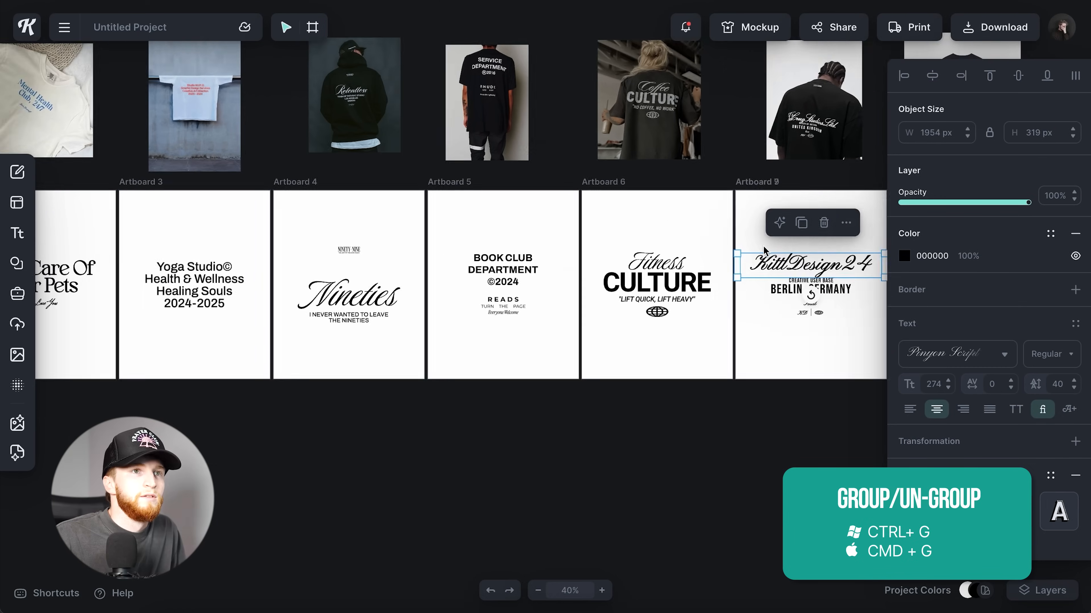
scroll(763, 247, "down", 1)
scroll(764, 247, "right", 2)
left_click_drag(742, 246, 702, 313)
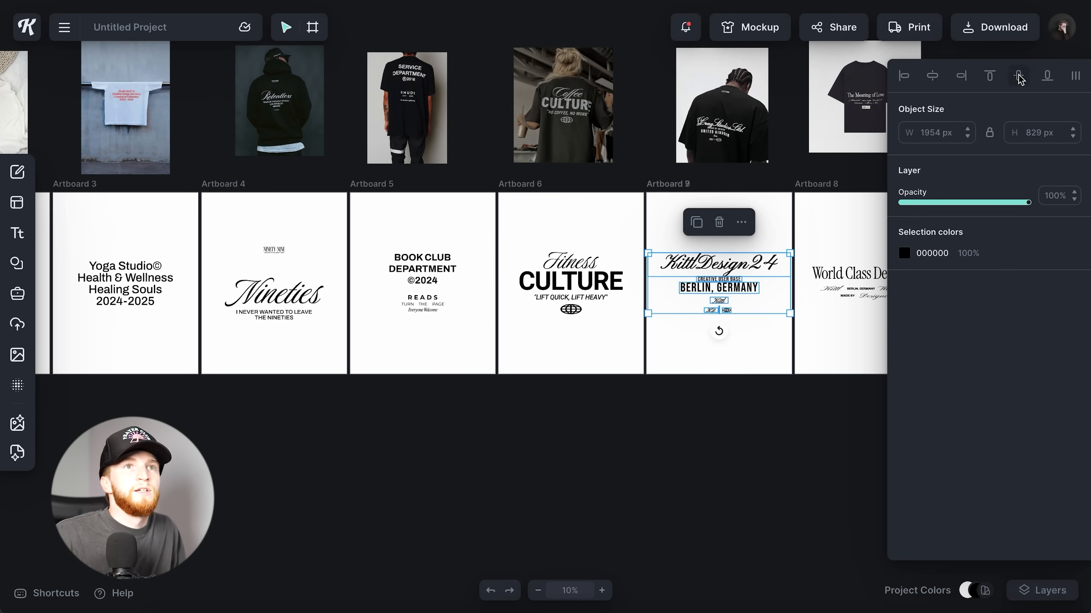
Center the whole World Class Designers design on Artboard 8.
scroll(799, 234, "right", 1)
left_click_drag(830, 225, 820, 317)
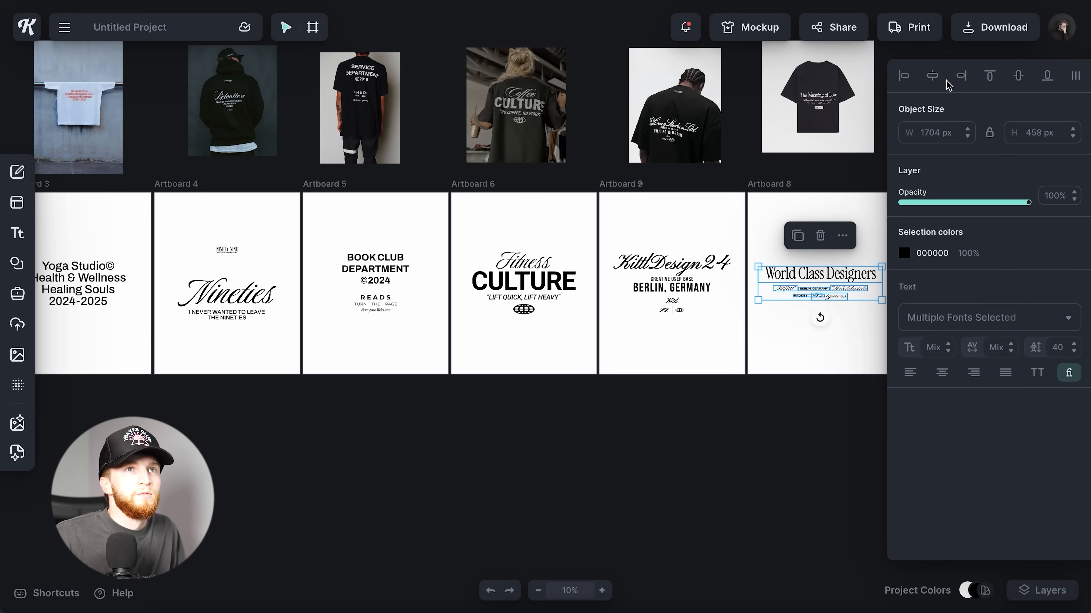
left_click(696, 360)
scroll(697, 362, "down", 5)
scroll(696, 361, "left", 2)
scroll(696, 362, "up", 5)
scroll(697, 366, "down", 4)
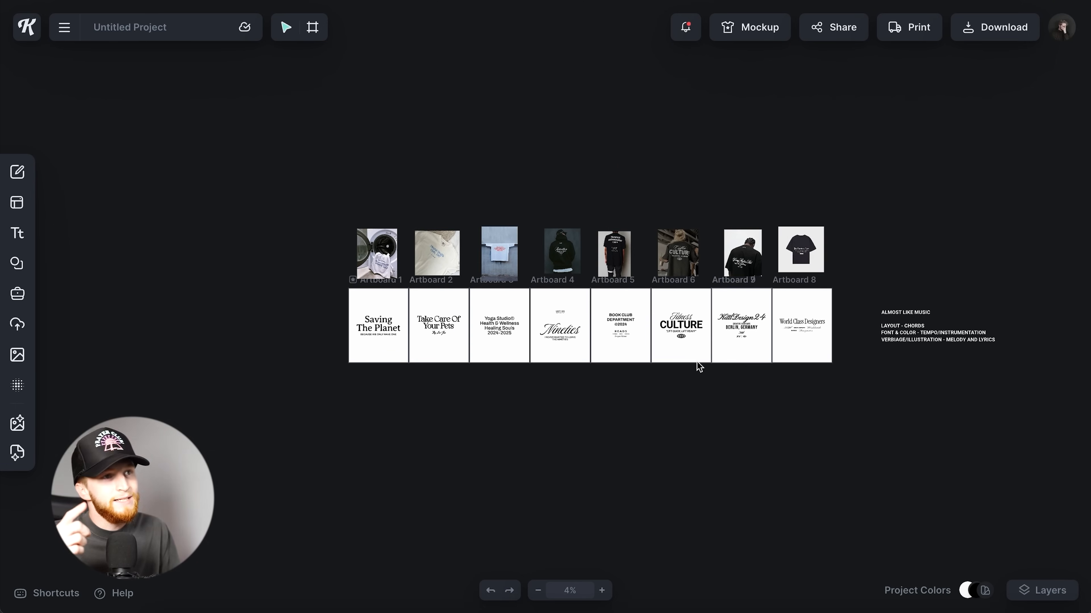